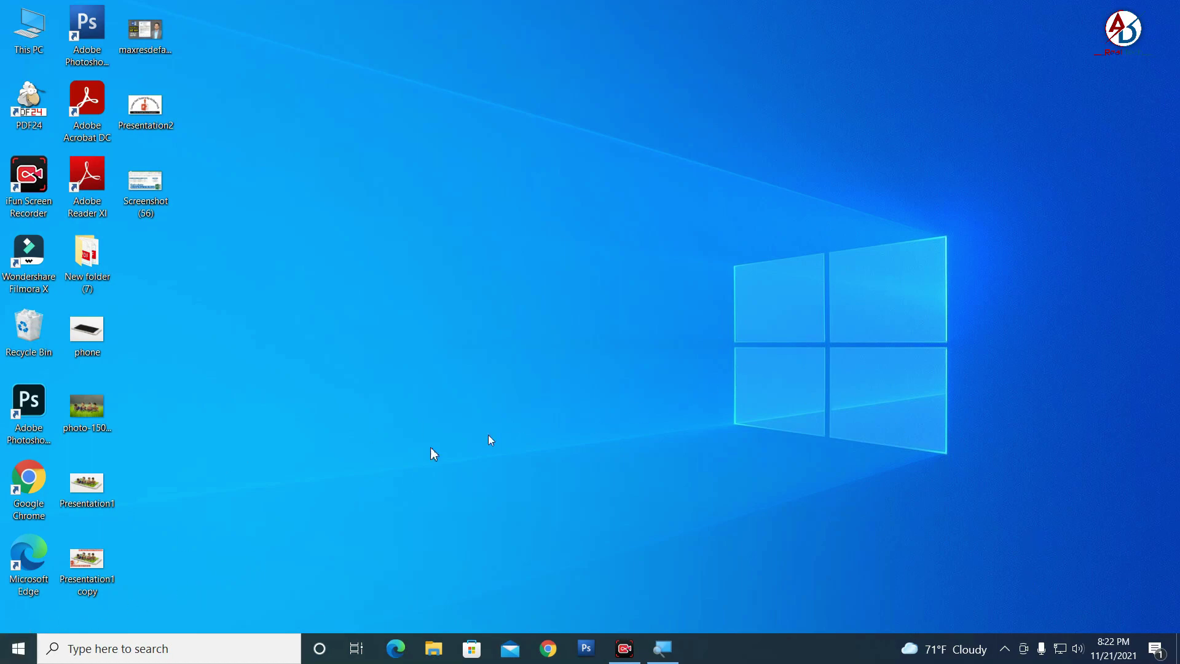
# Launch Word by searching 'word' from the Windows Start menu
pyautogui.click(19, 648)
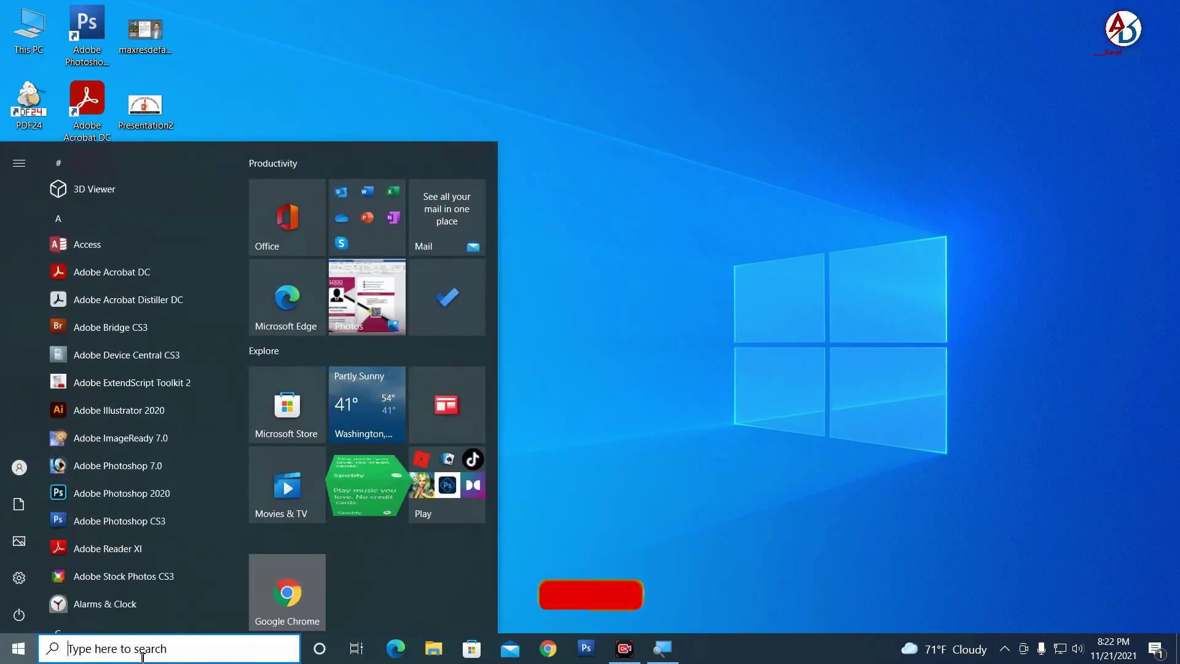
pyautogui.click(136, 652)
pyautogui.write('word')
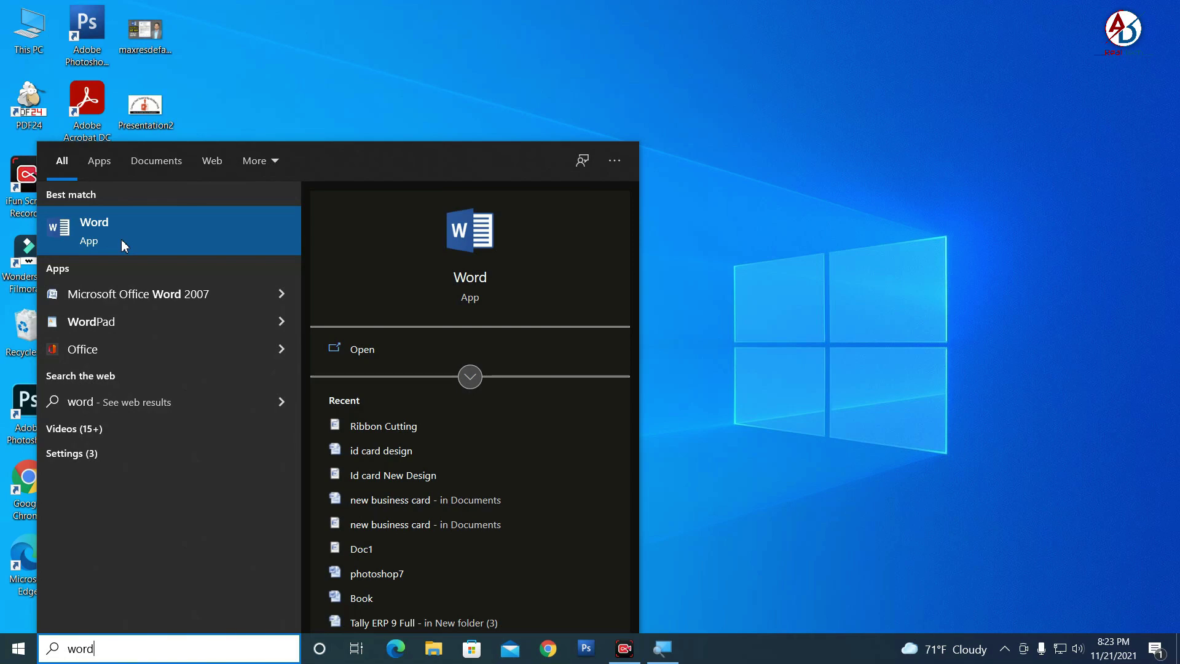
pyautogui.click(121, 240)
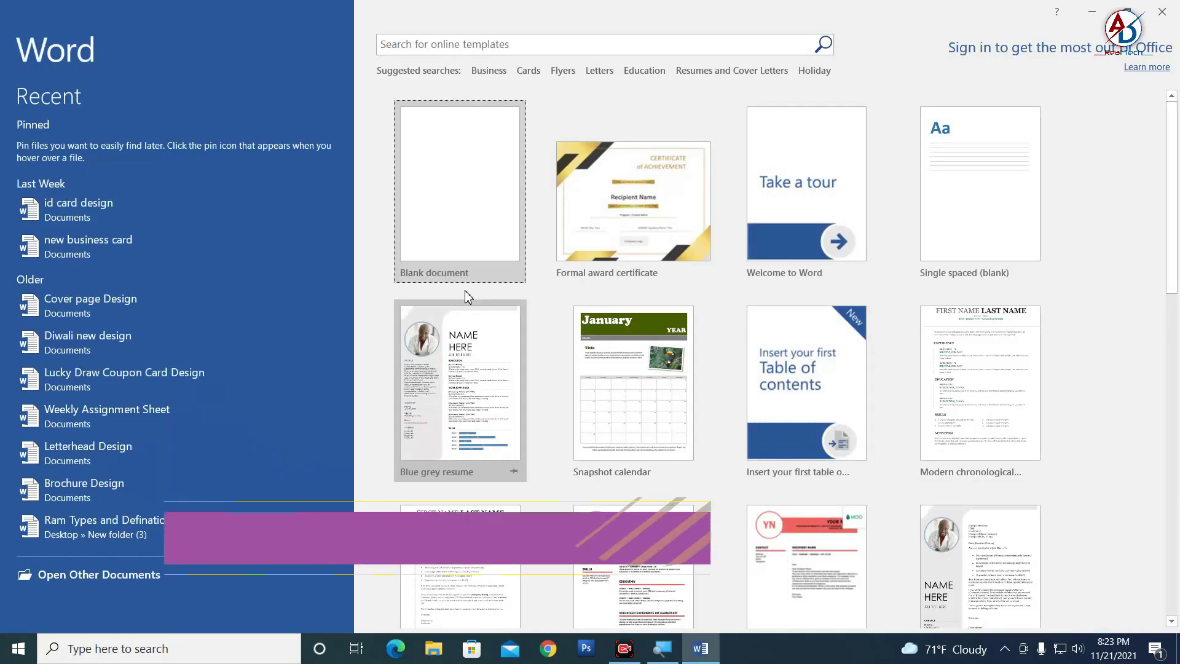
# Create a blank document and set its paper size to A4
pyautogui.click(465, 210)
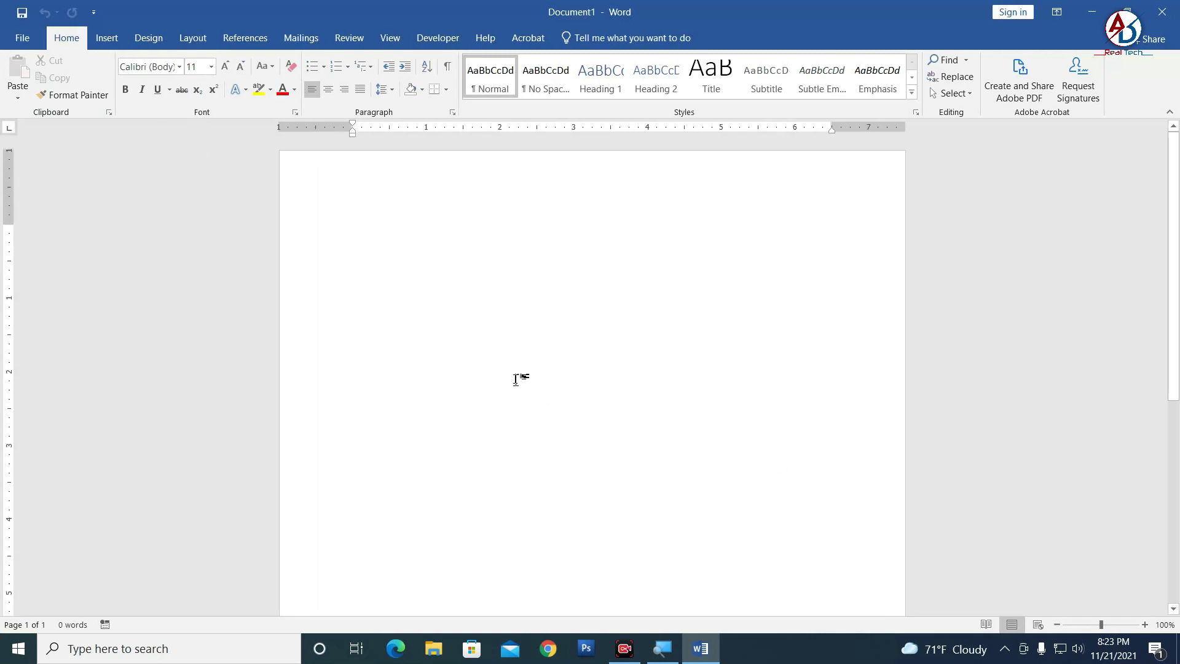
pyautogui.click(192, 41)
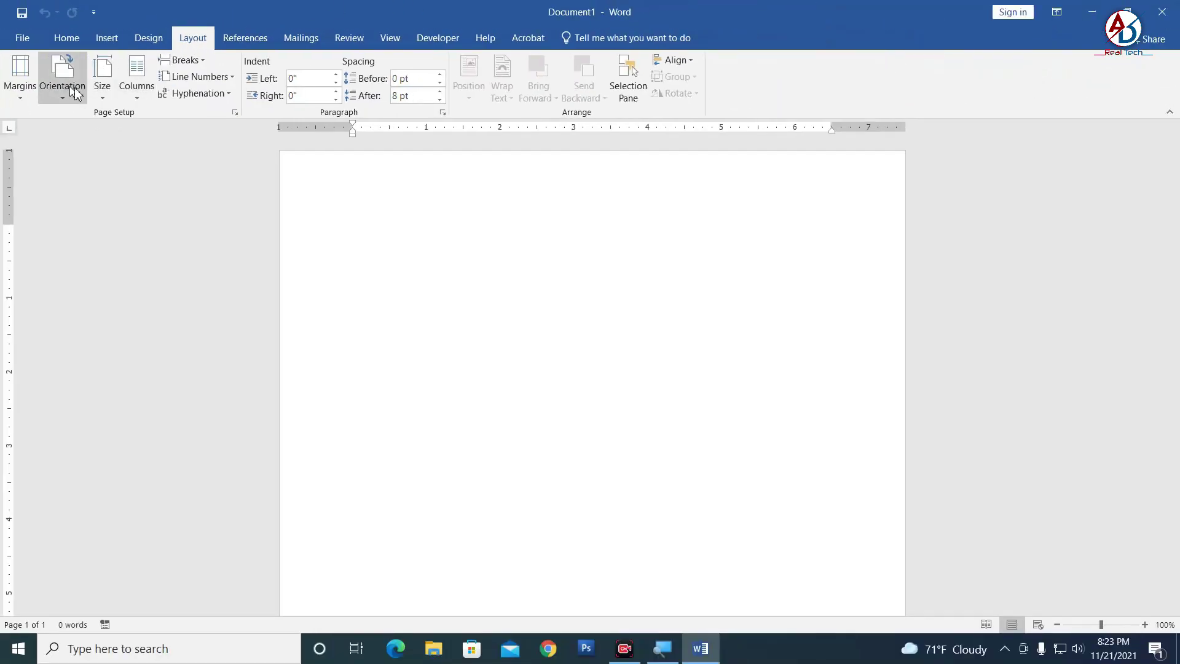
pyautogui.click(102, 80)
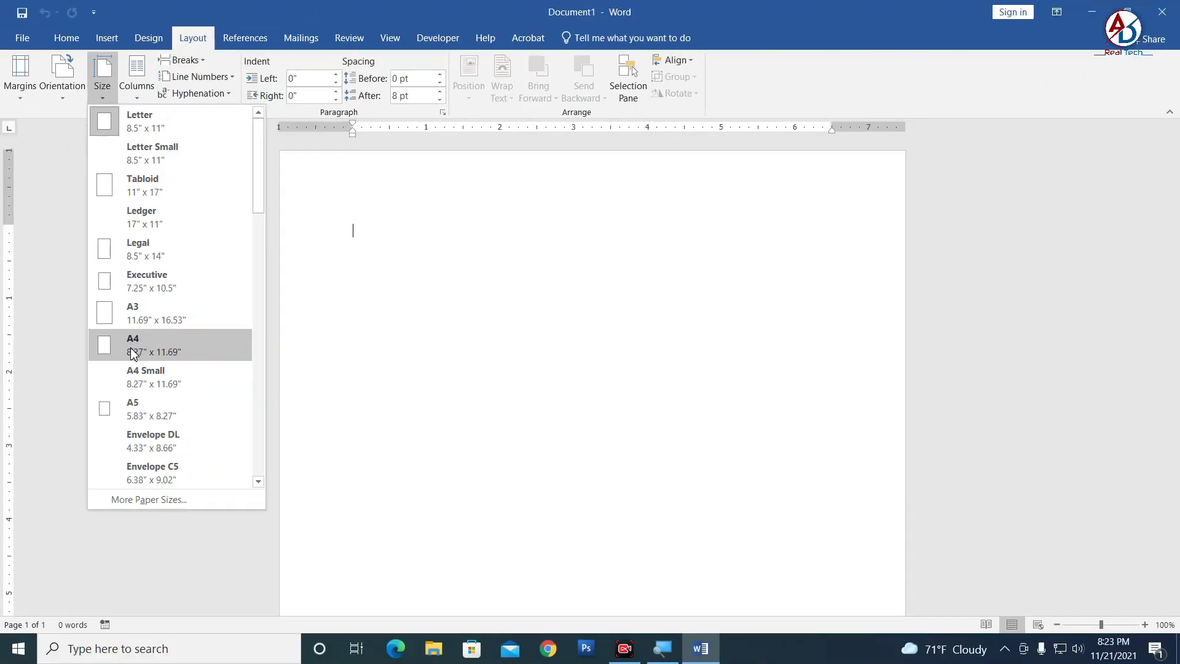
pyautogui.click(130, 348)
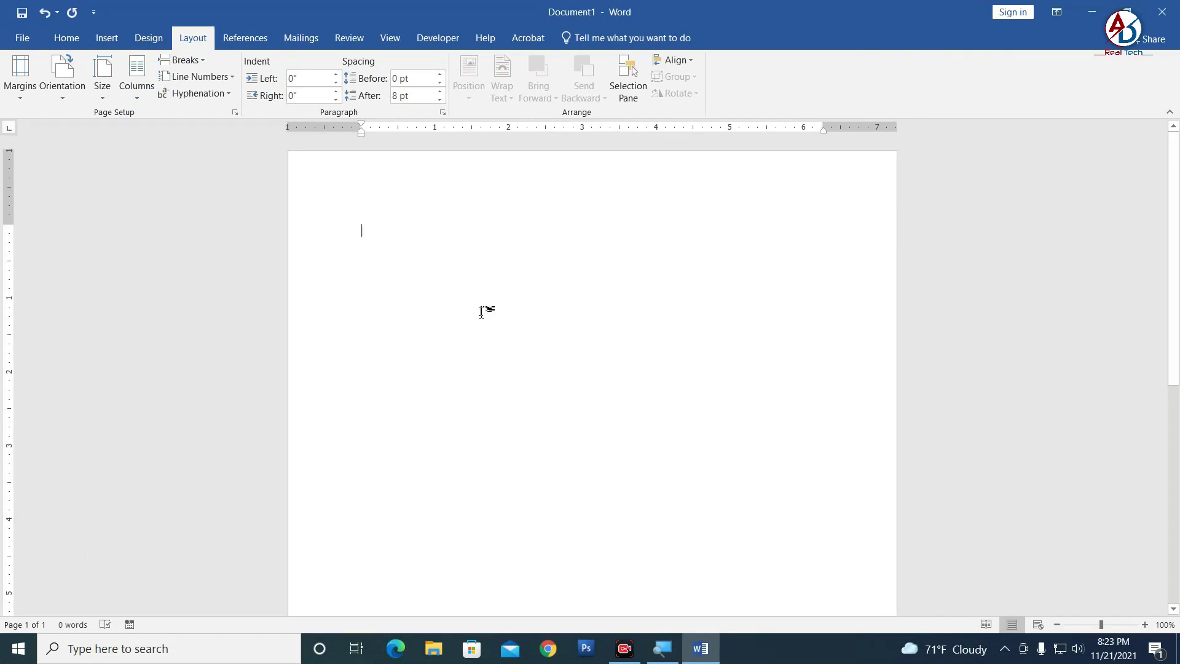
pyautogui.scroll(-4, 481, 312)
pyautogui.scroll(-4, 485, 316)
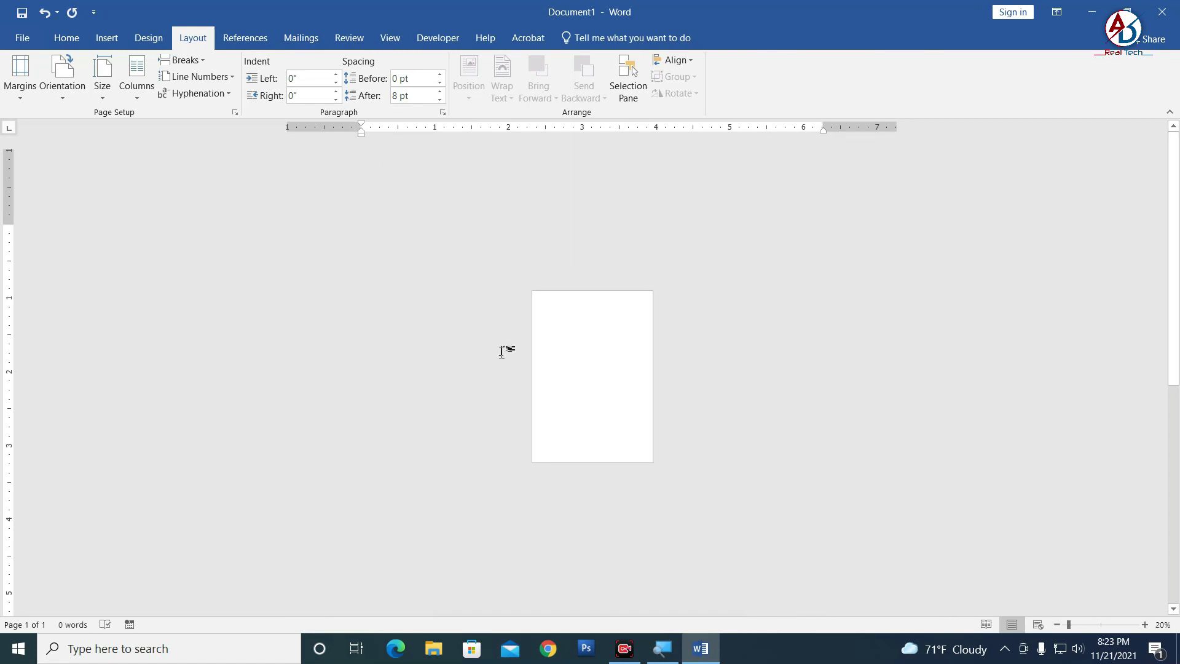
pyautogui.scroll(4, 504, 351)
pyautogui.scroll(4, 553, 334)
pyautogui.scroll(-4, 559, 363)
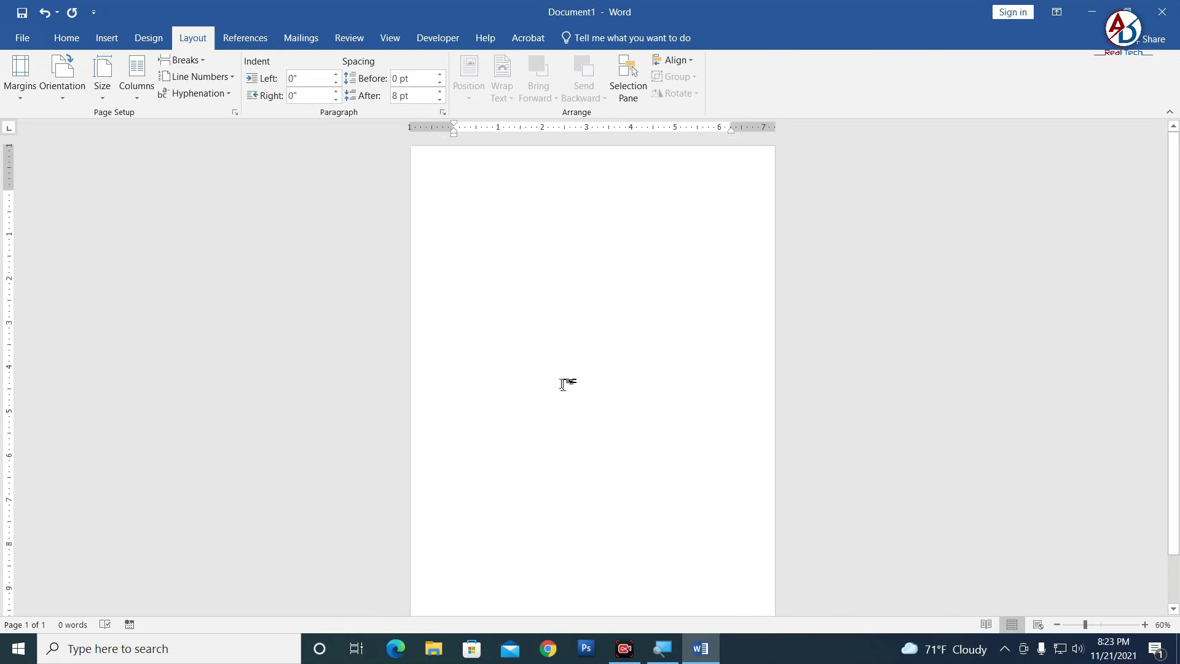
pyautogui.scroll(1, 564, 385)
pyautogui.scroll(3, 563, 385)
pyautogui.scroll(1, 564, 386)
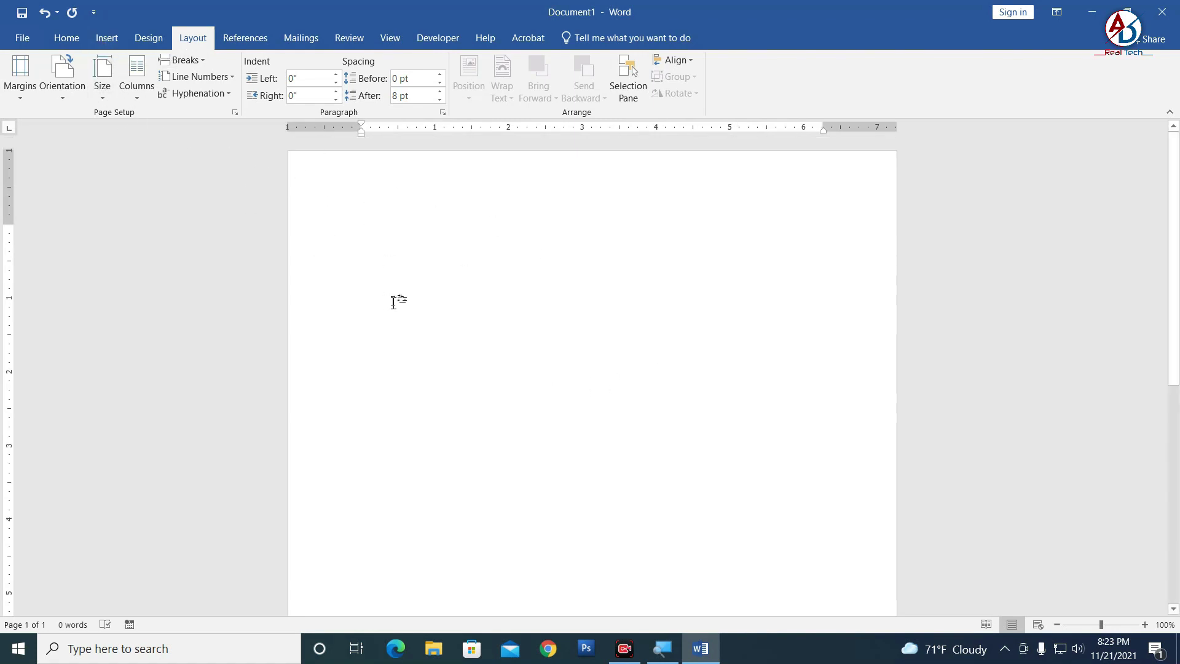
pyautogui.click(108, 39)
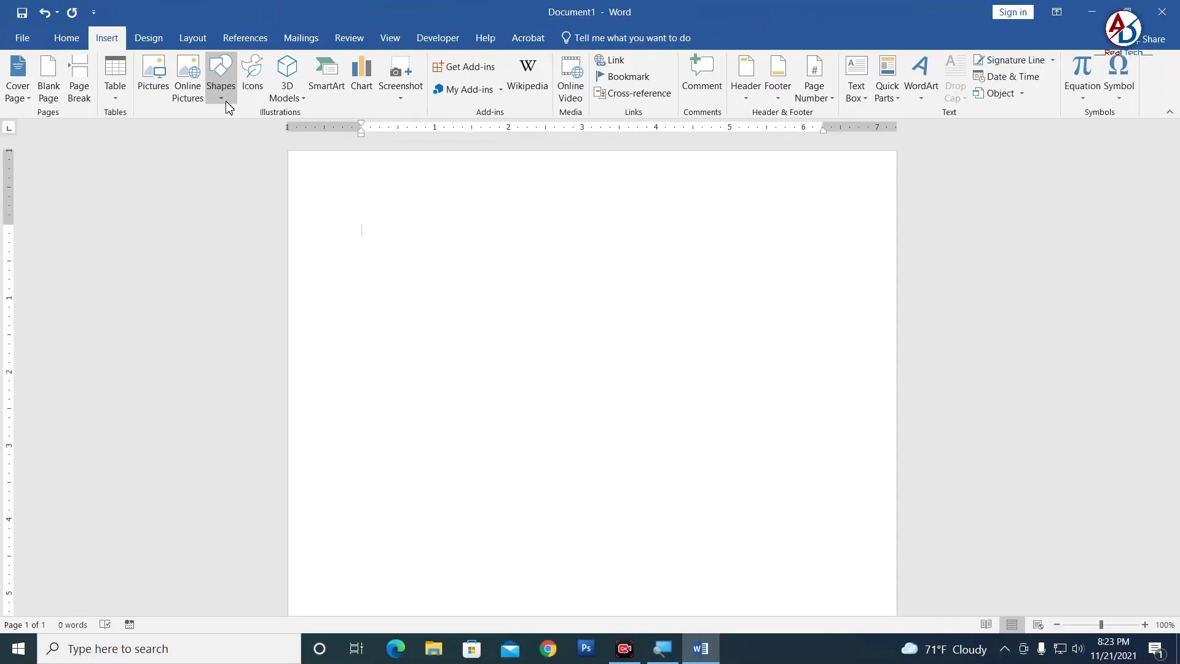
# Draw a rectangle across the page's top edge, about 8.24" wide and 0.84" tall
pyautogui.click(229, 100)
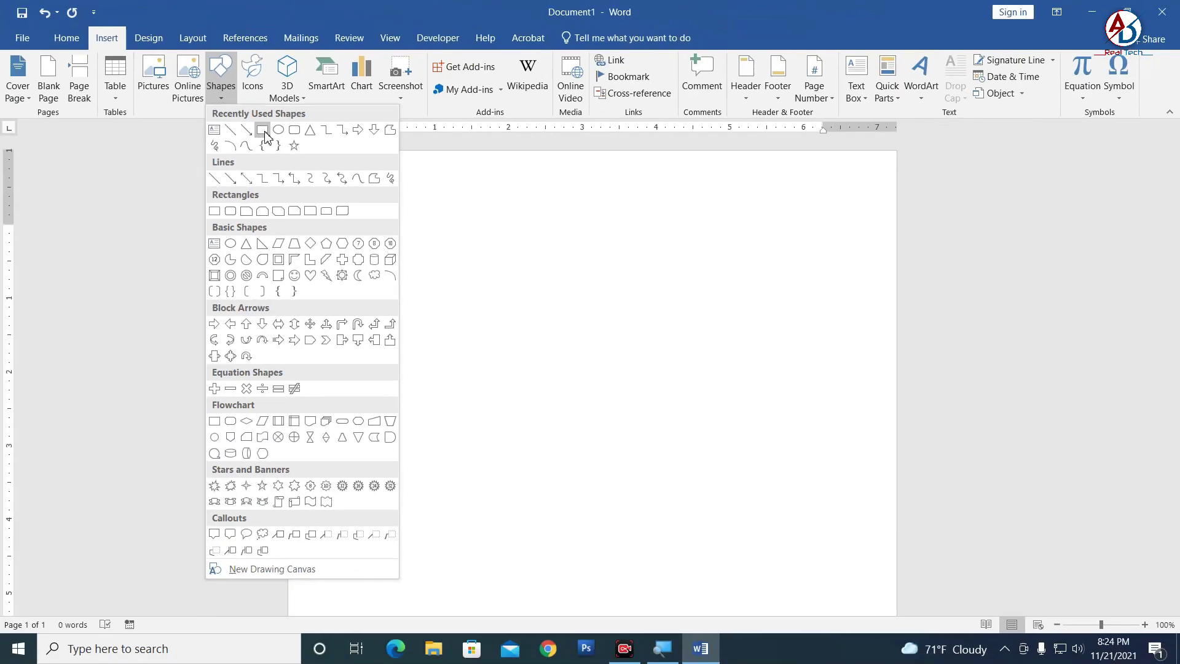
pyautogui.click(267, 131)
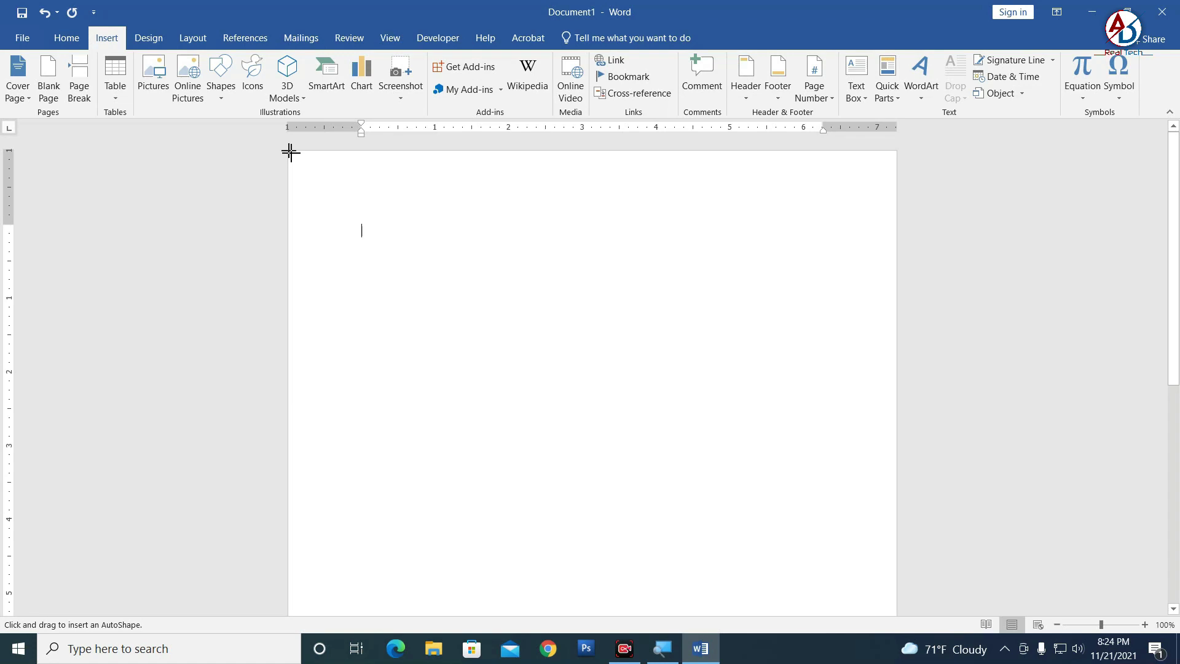
pyautogui.moveTo(291, 153)
pyautogui.mouseDown()
pyautogui.moveTo(862, 257)
pyautogui.moveTo(898, 231)
pyautogui.mouseUp()
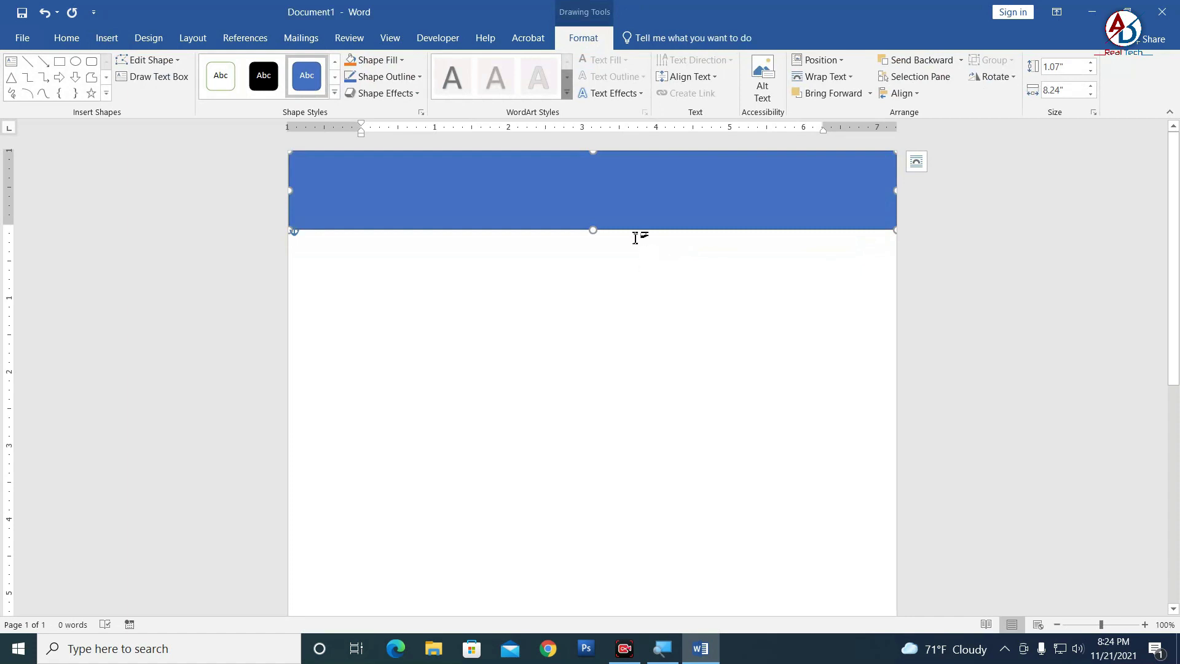
pyautogui.moveTo(593, 230); pyautogui.dragTo(593, 213)
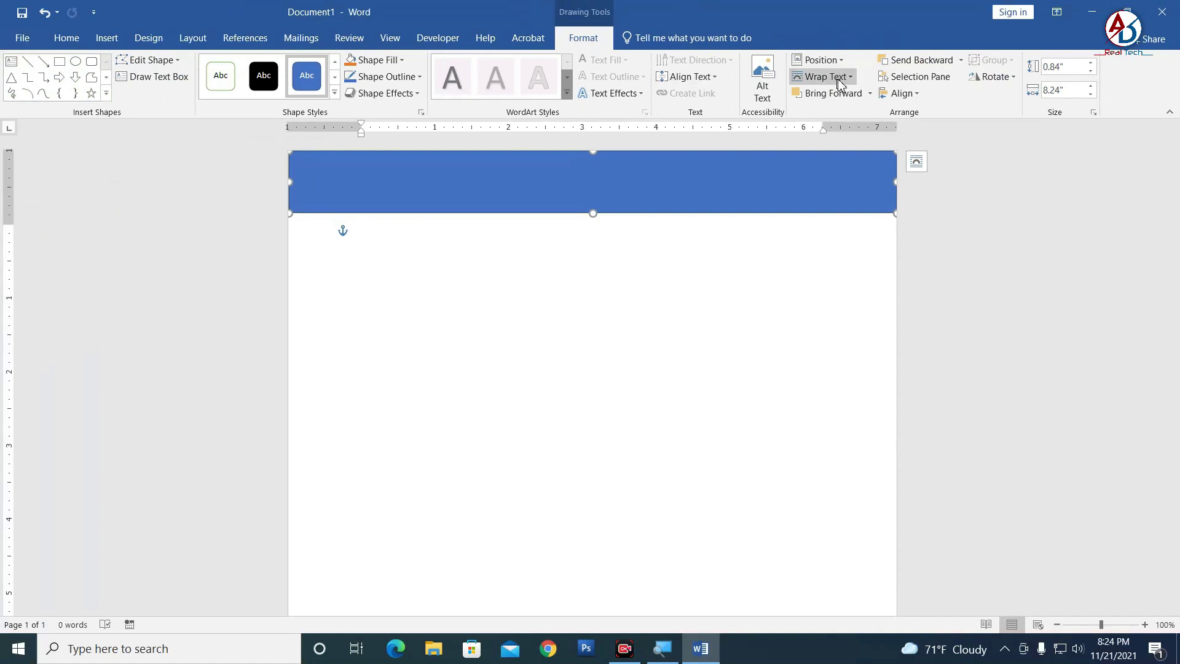
# Give the top rectangle No Outline and a Light Blue fill
pyautogui.click(391, 78)
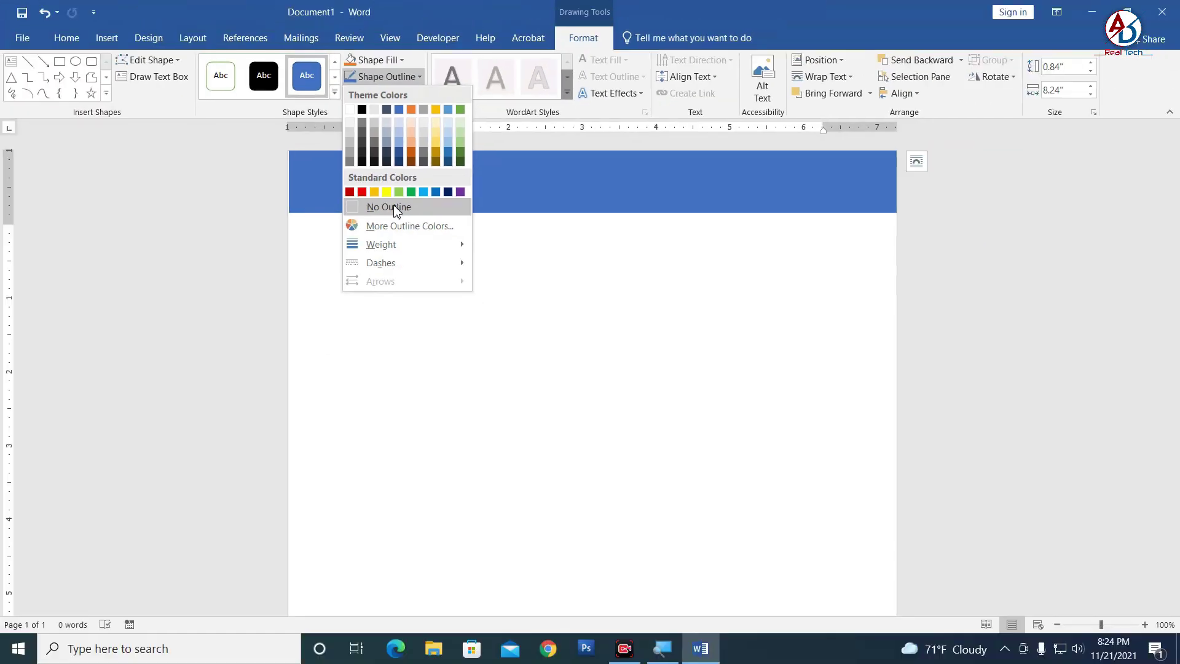
pyautogui.click(399, 213)
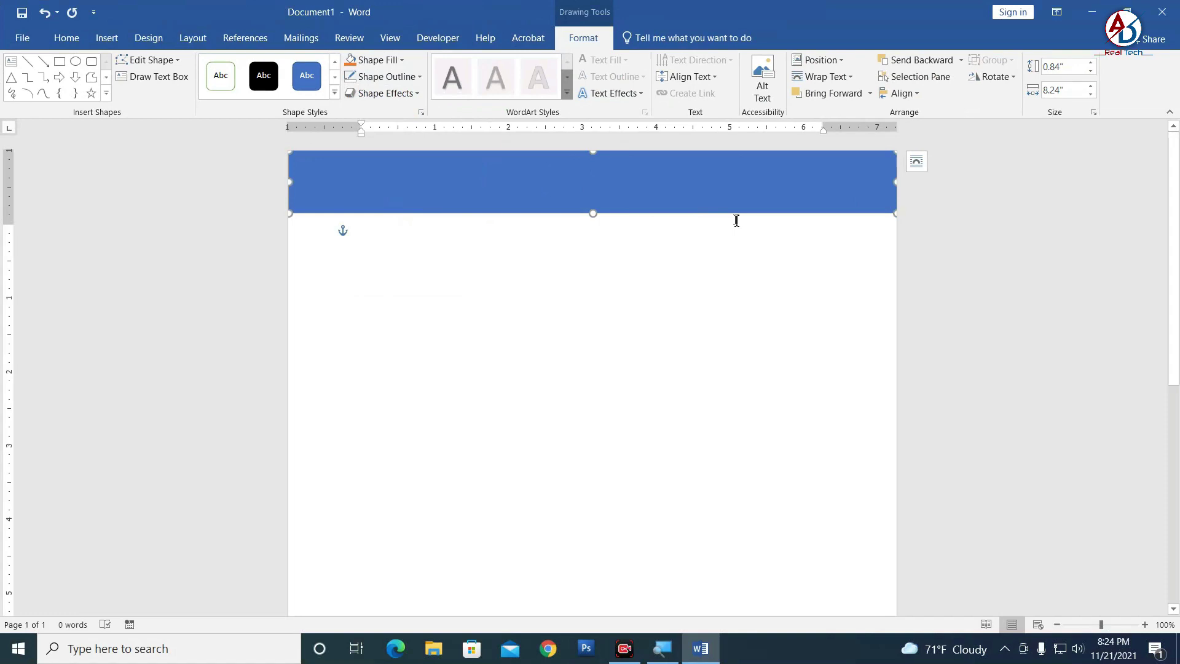
pyautogui.click(377, 60)
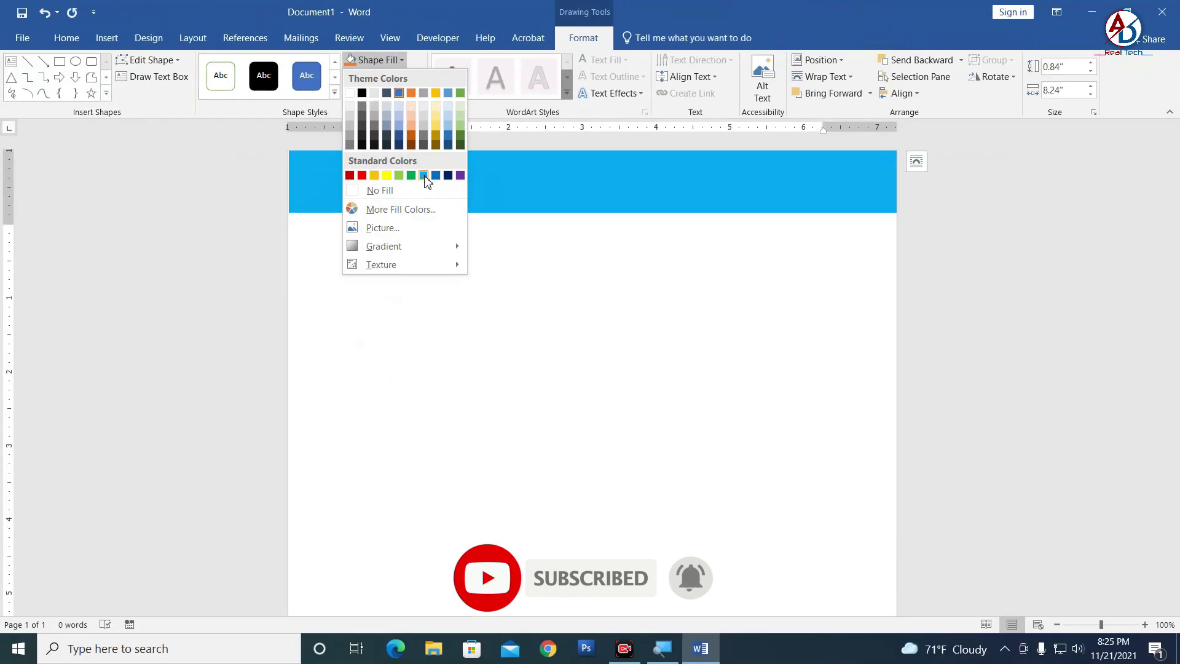
pyautogui.click(470, 293)
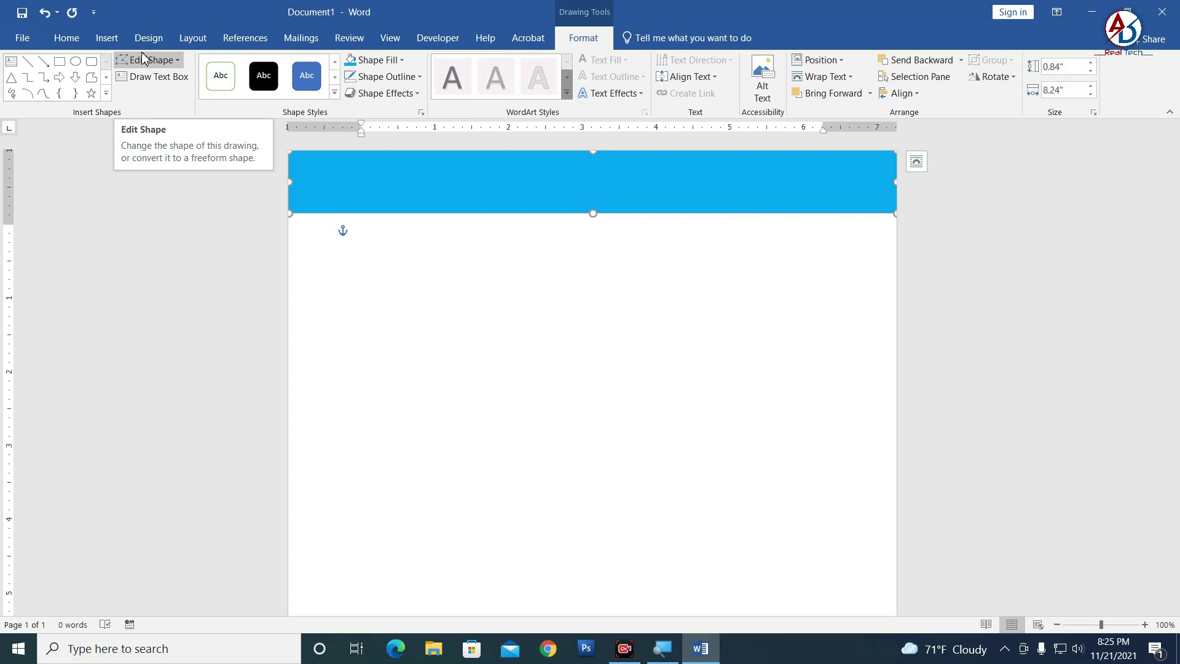
# Delete the band's bottom-left corner point with Edit Points so it tapers leftward
pyautogui.click(143, 58)
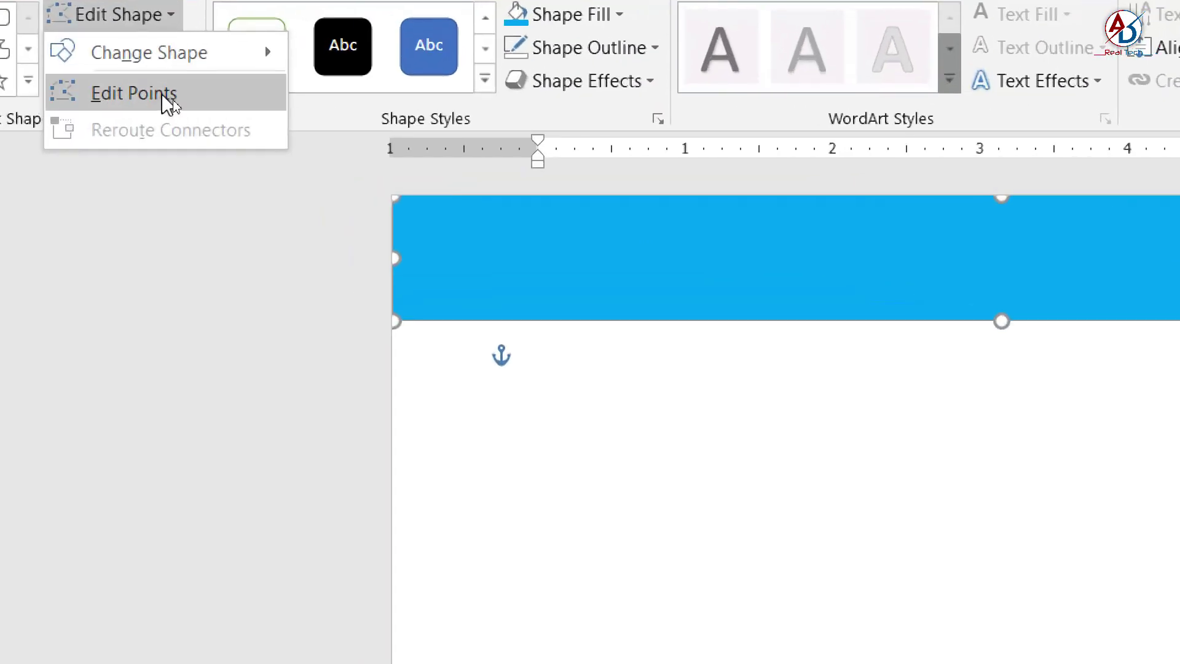
pyautogui.click(170, 105)
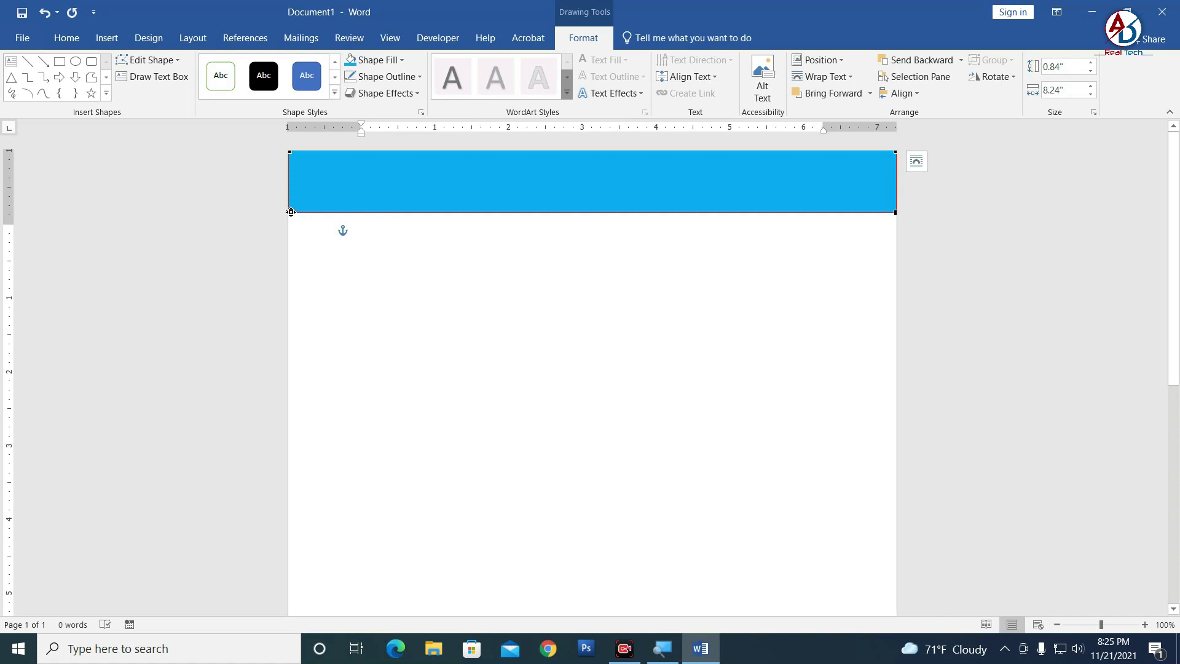
pyautogui.rightClick(291, 211)
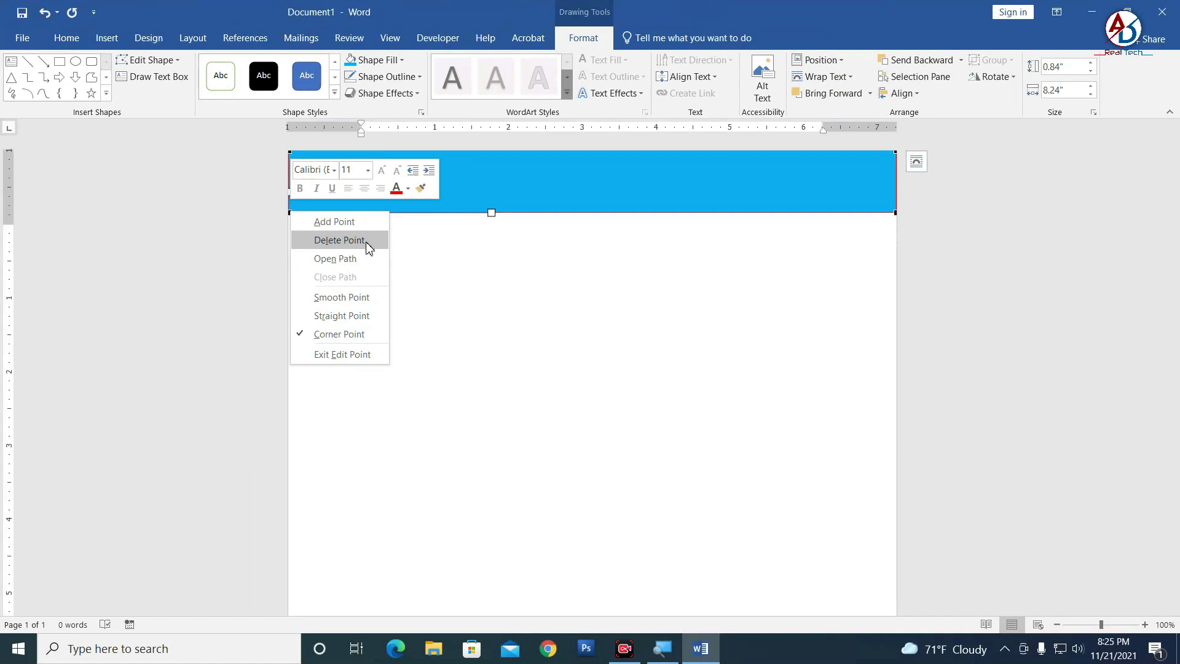
pyautogui.click(367, 240)
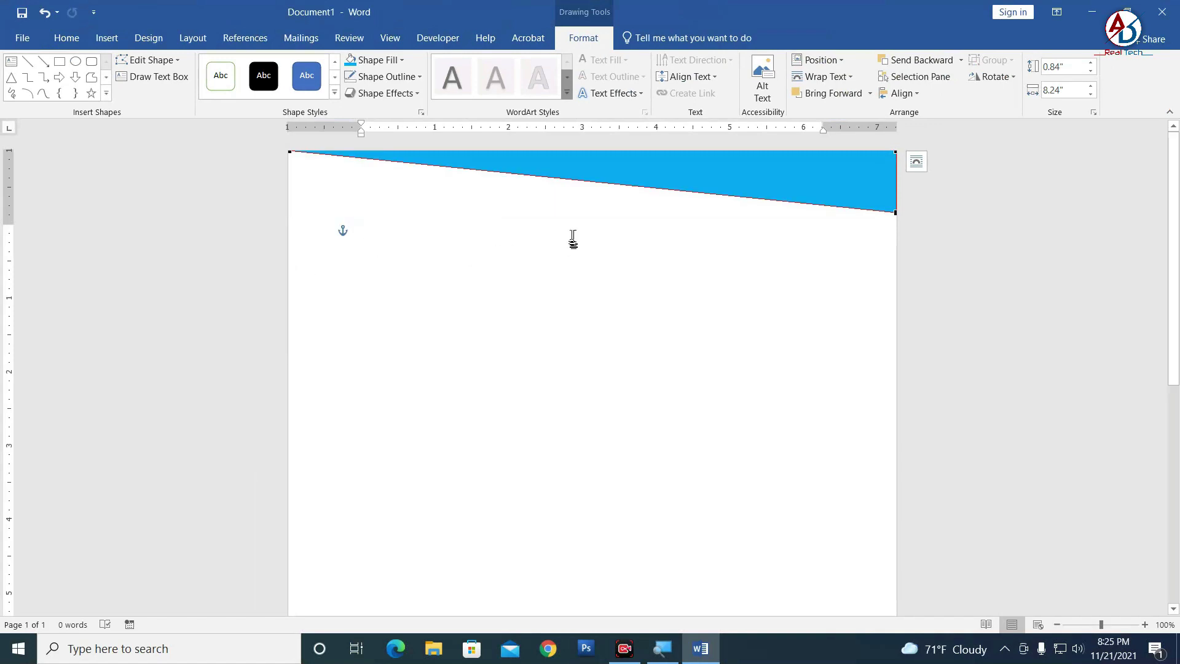
pyautogui.click(889, 301)
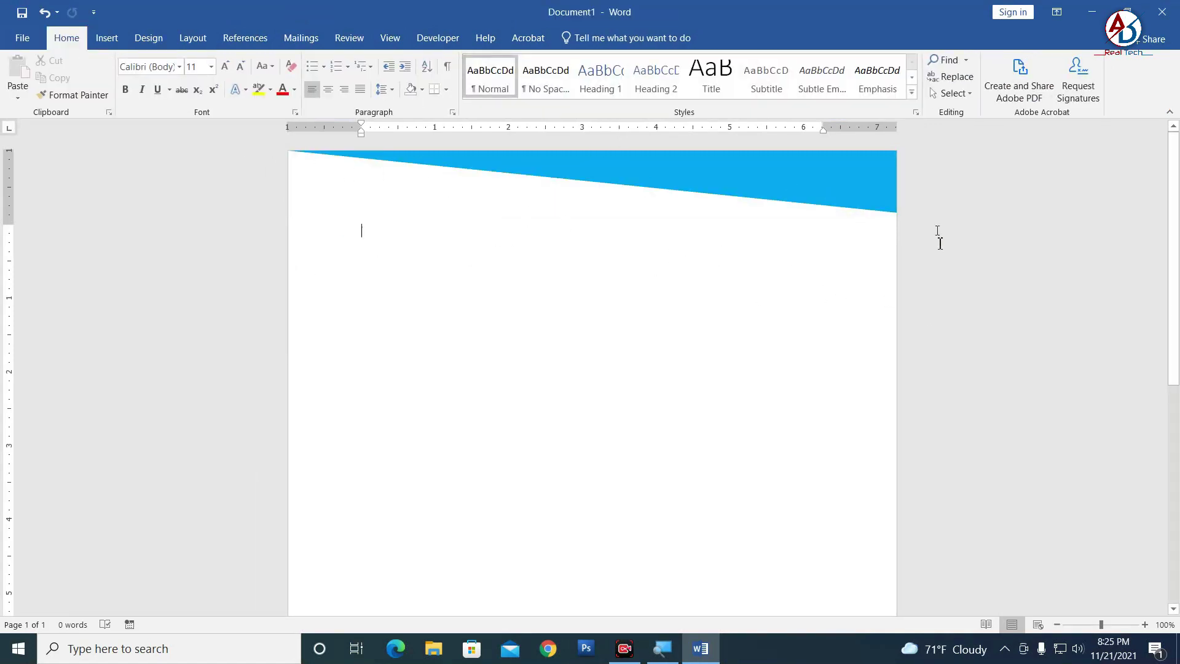
pyautogui.keyDown('ctrl'); pyautogui.scroll(-4, 645, 322); pyautogui.keyUp('ctrl')
pyautogui.keyDown('ctrl'); pyautogui.scroll(3, 724, 343); pyautogui.keyUp('ctrl')
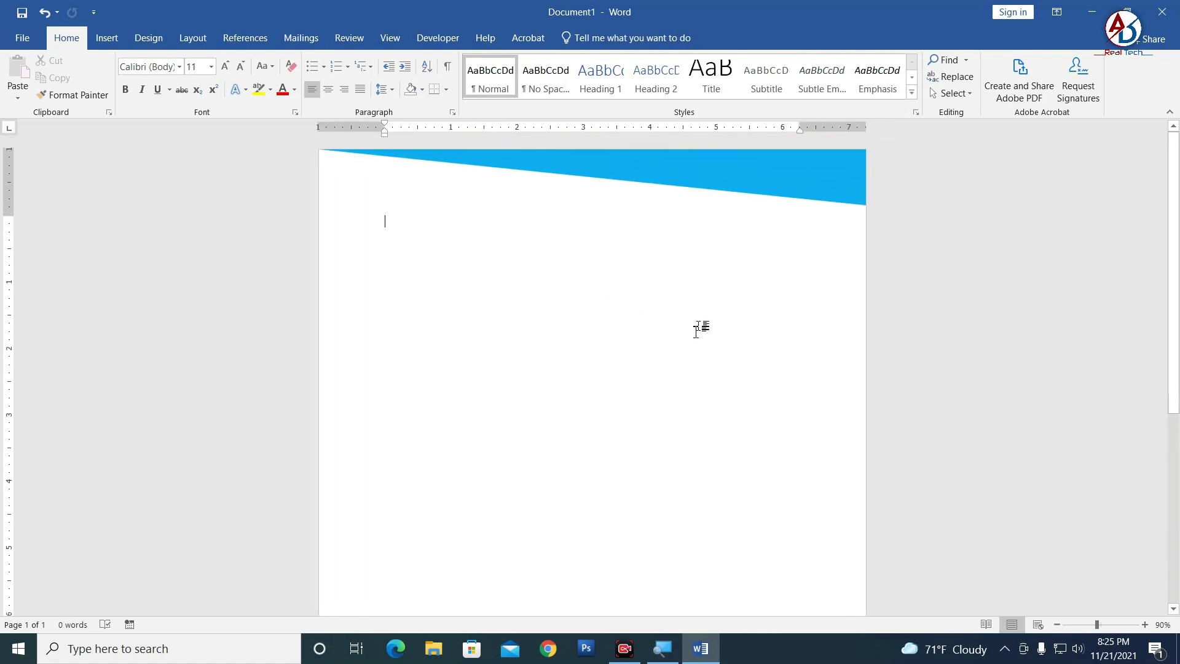
# Draw a triangle below the band, about 0.69" by 2.15"
pyautogui.click(108, 39)
pyautogui.click(224, 88)
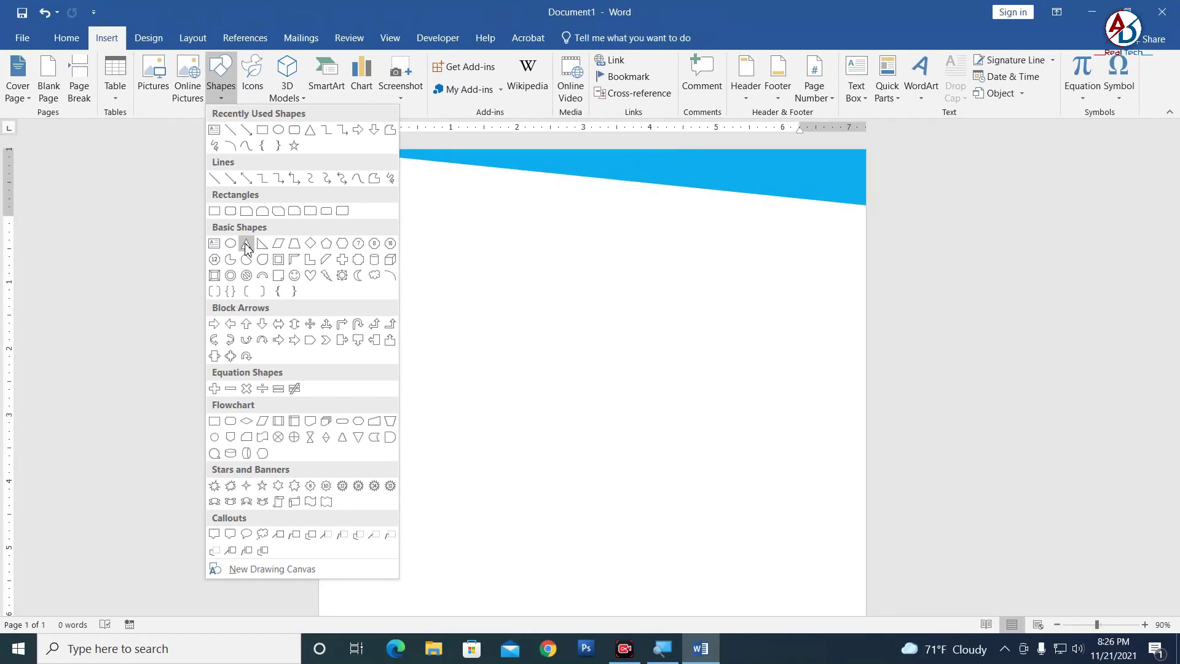
pyautogui.click(247, 243)
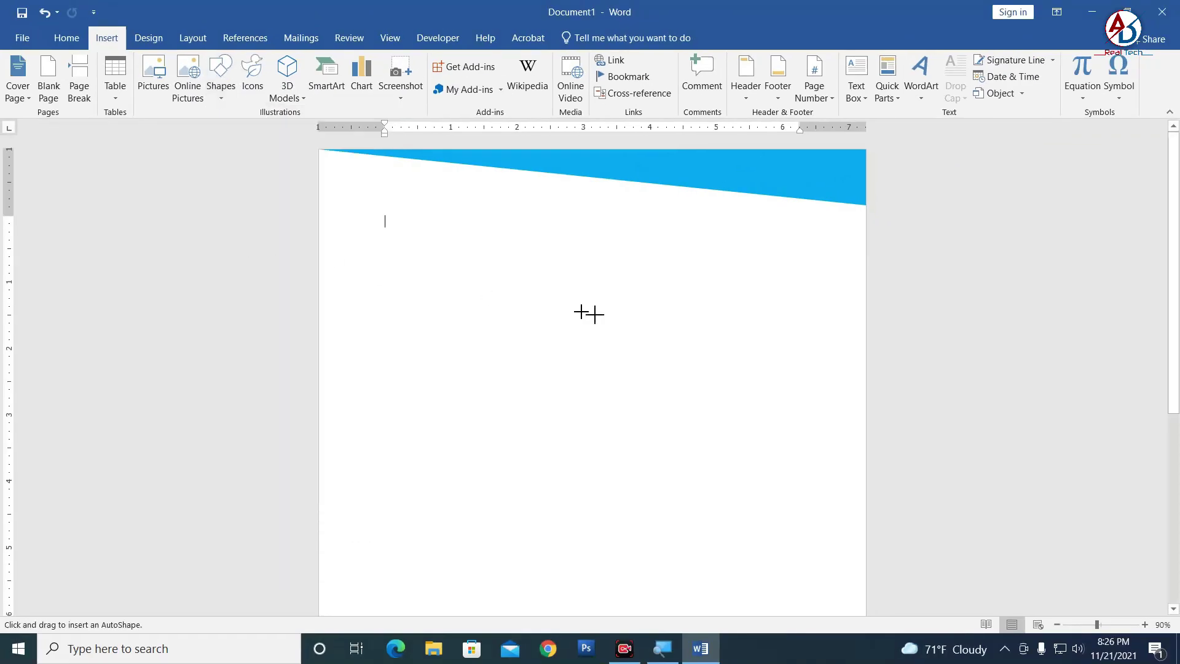
pyautogui.moveTo(591, 250); pyautogui.dragTo(734, 295)
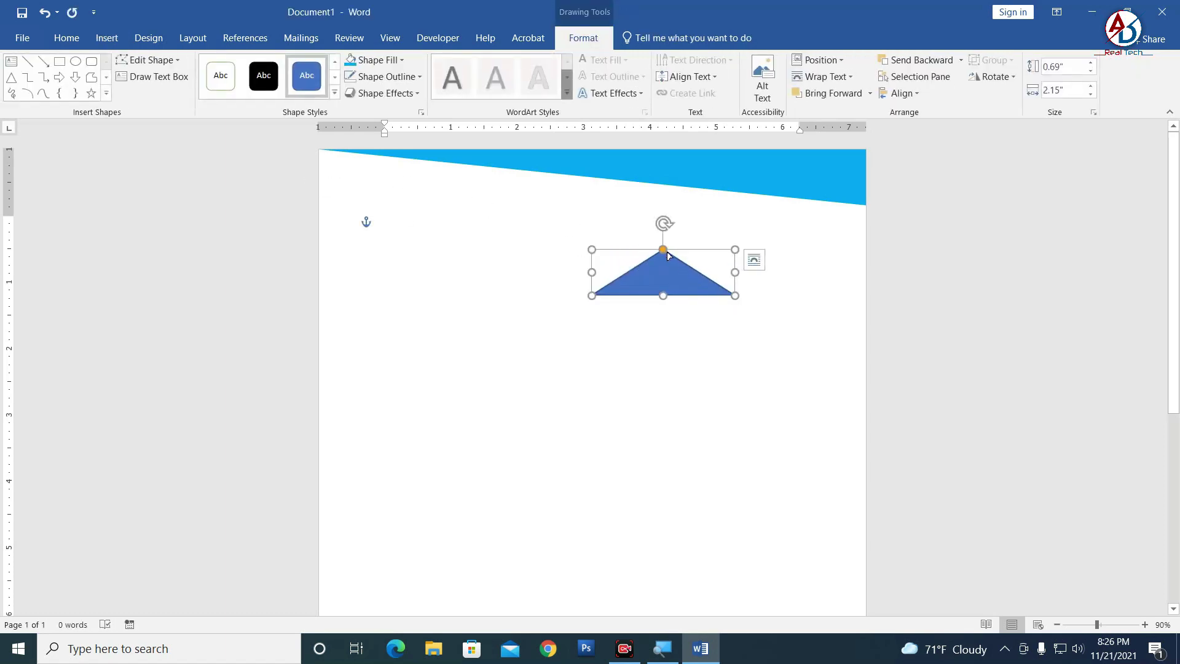
pyautogui.moveTo(663, 250)
pyautogui.mouseDown()
pyautogui.moveTo(643, 255)
pyautogui.moveTo(721, 252)
pyautogui.mouseUp()
# Undo the apex tweaks, flip the triangle vertically and shift its tip right
pyautogui.hotkey('ctrl', 'z')
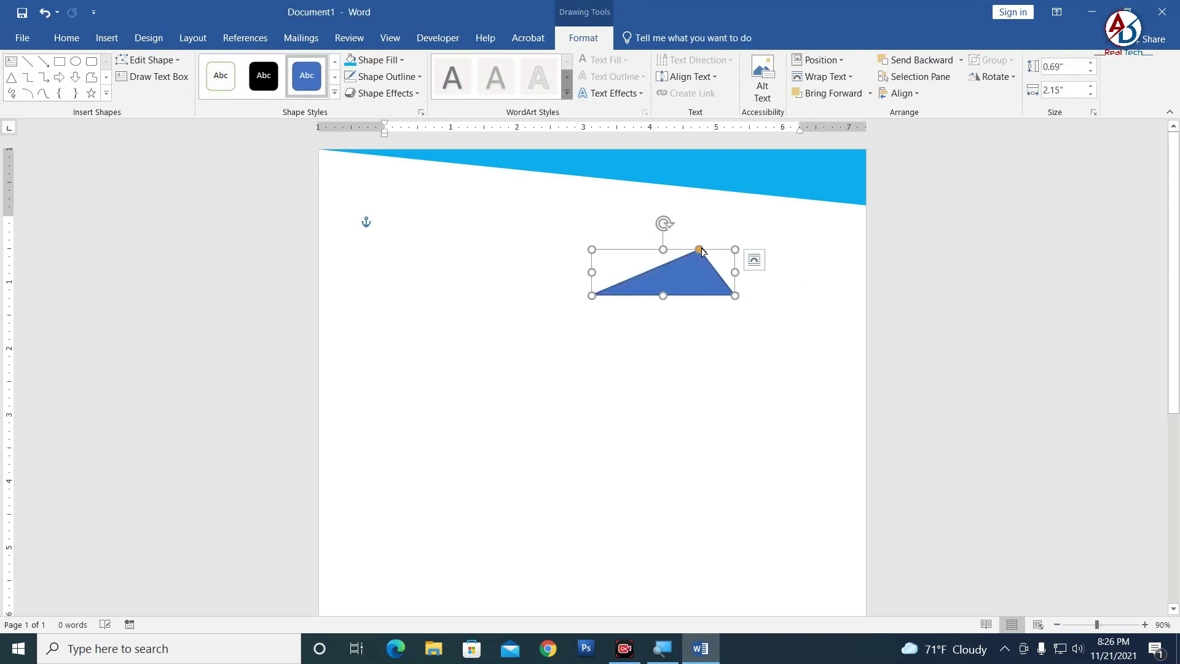
pyautogui.hotkey('ctrl', 'z')
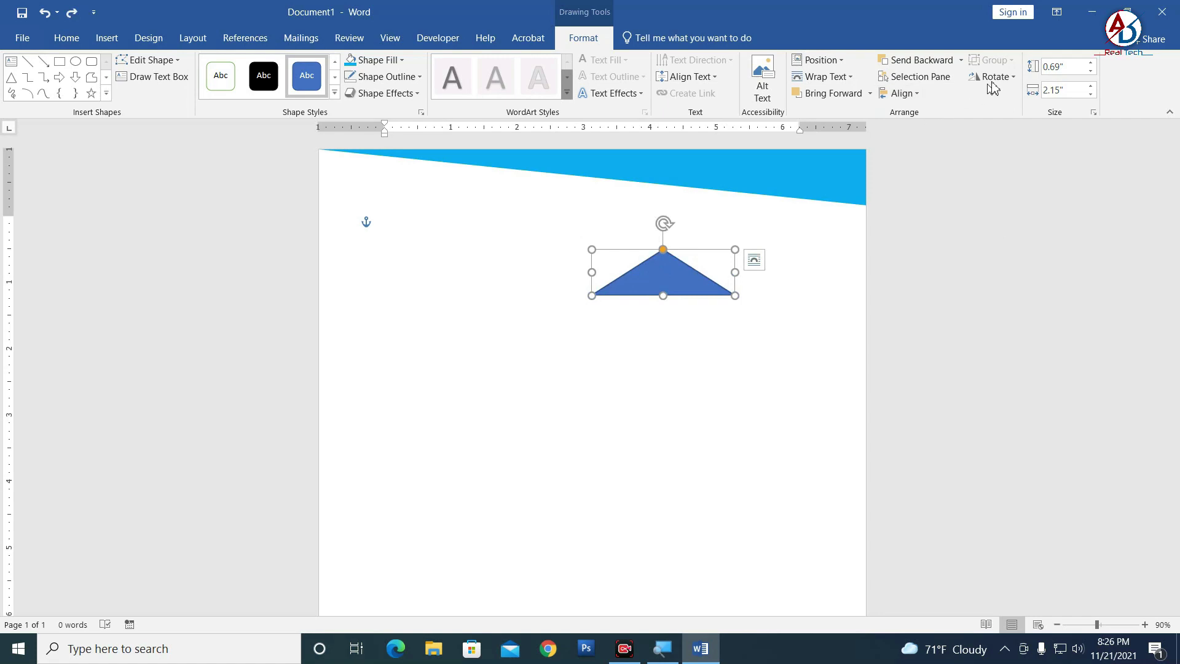
pyautogui.click(1010, 79)
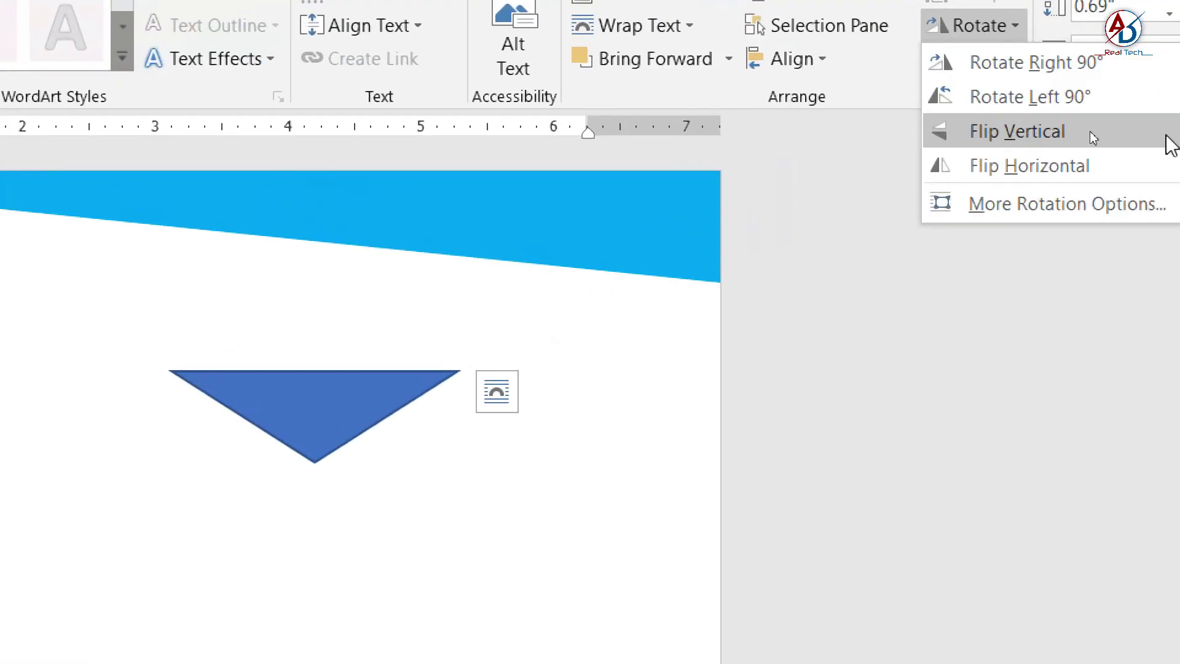
pyautogui.click(1031, 134)
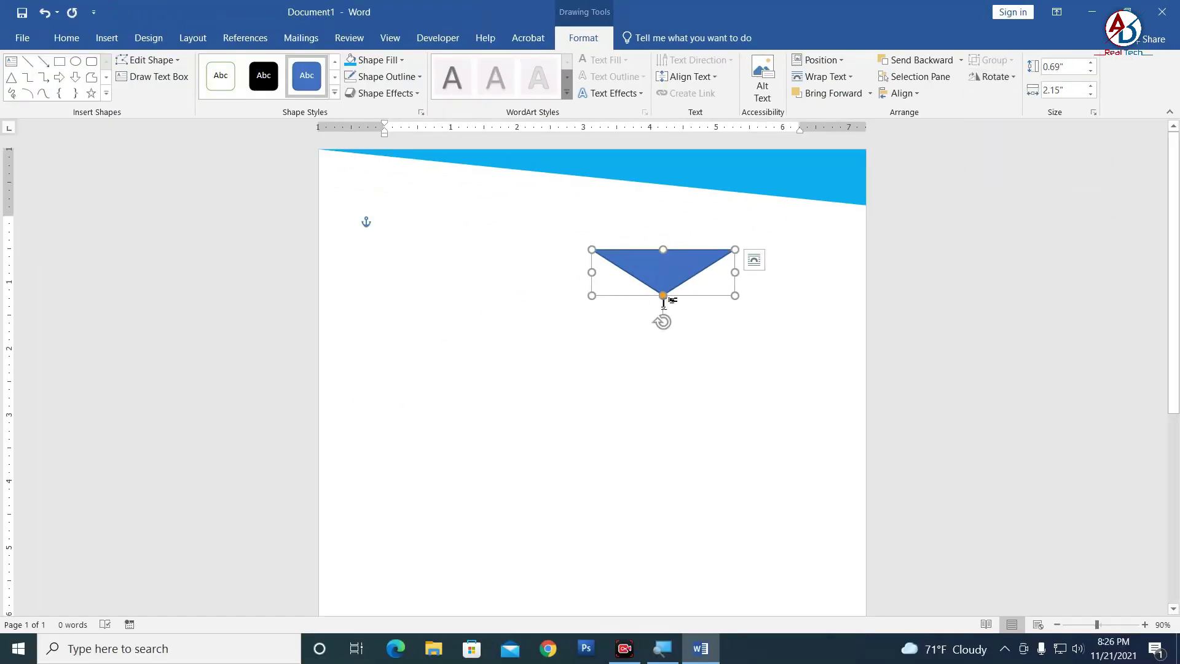
pyautogui.moveTo(664, 295); pyautogui.dragTo(690, 297)
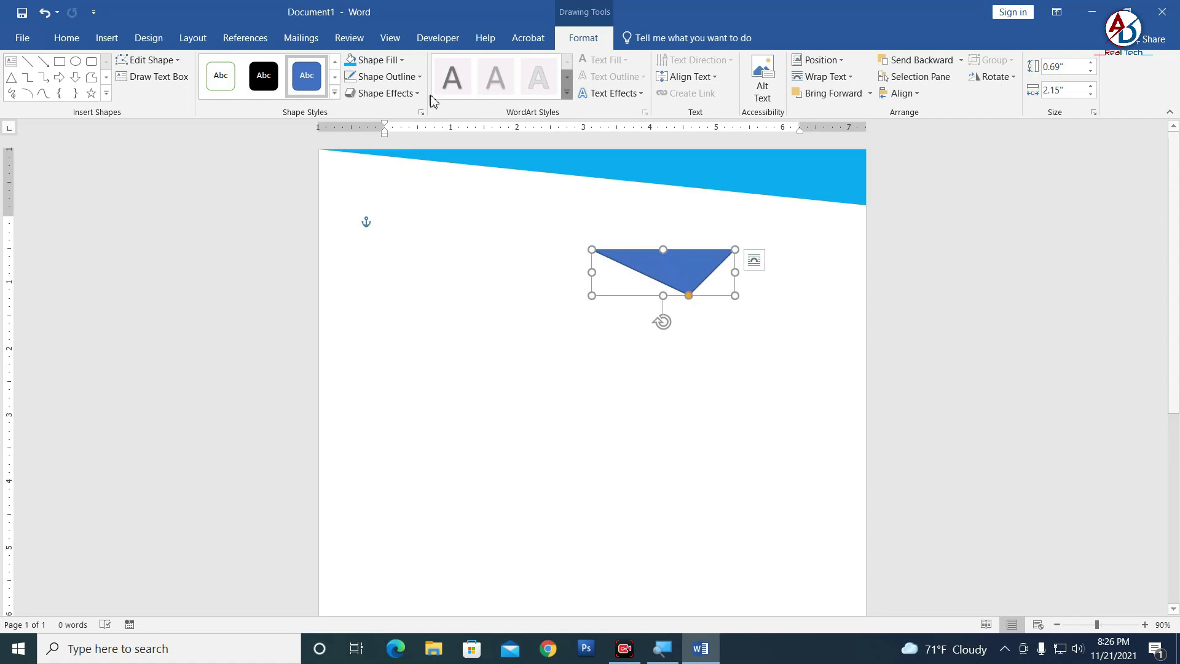
# Give the triangle a white outline
pyautogui.click(397, 77)
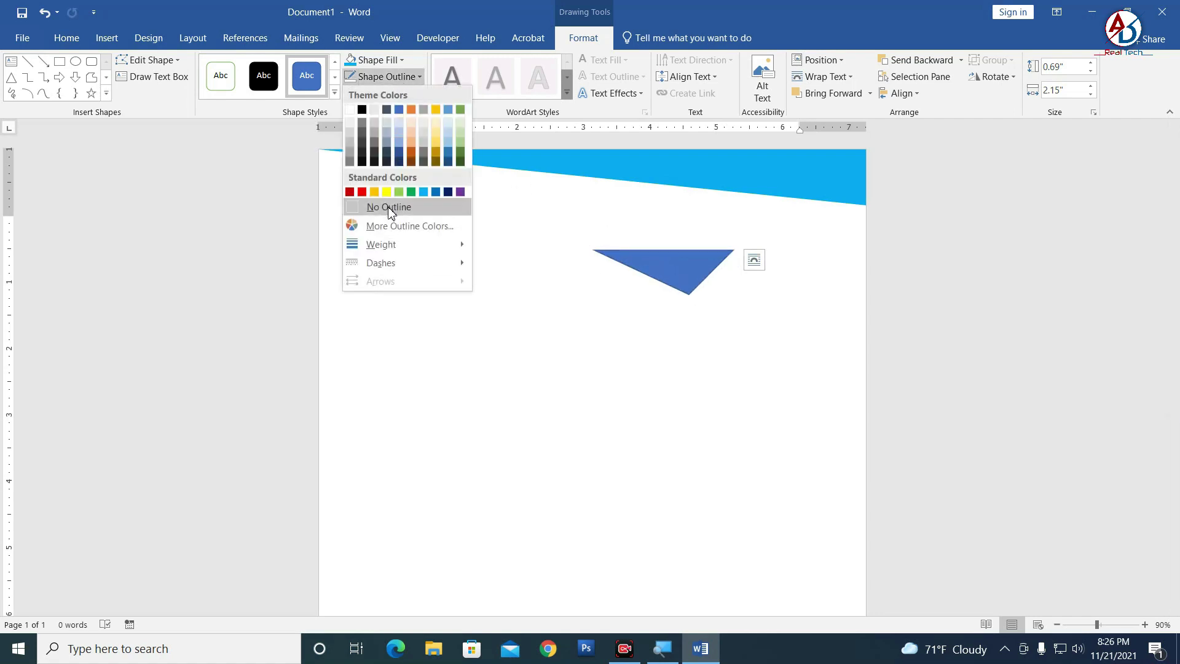
pyautogui.click(389, 207)
pyautogui.click(387, 76)
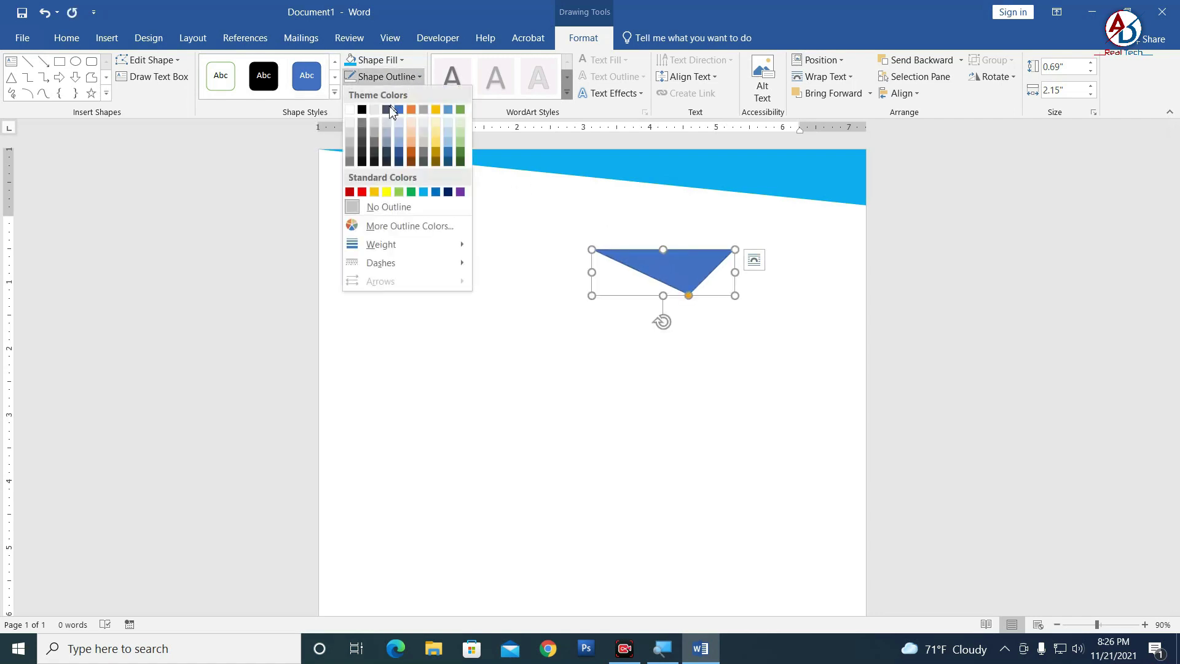
pyautogui.click(350, 111)
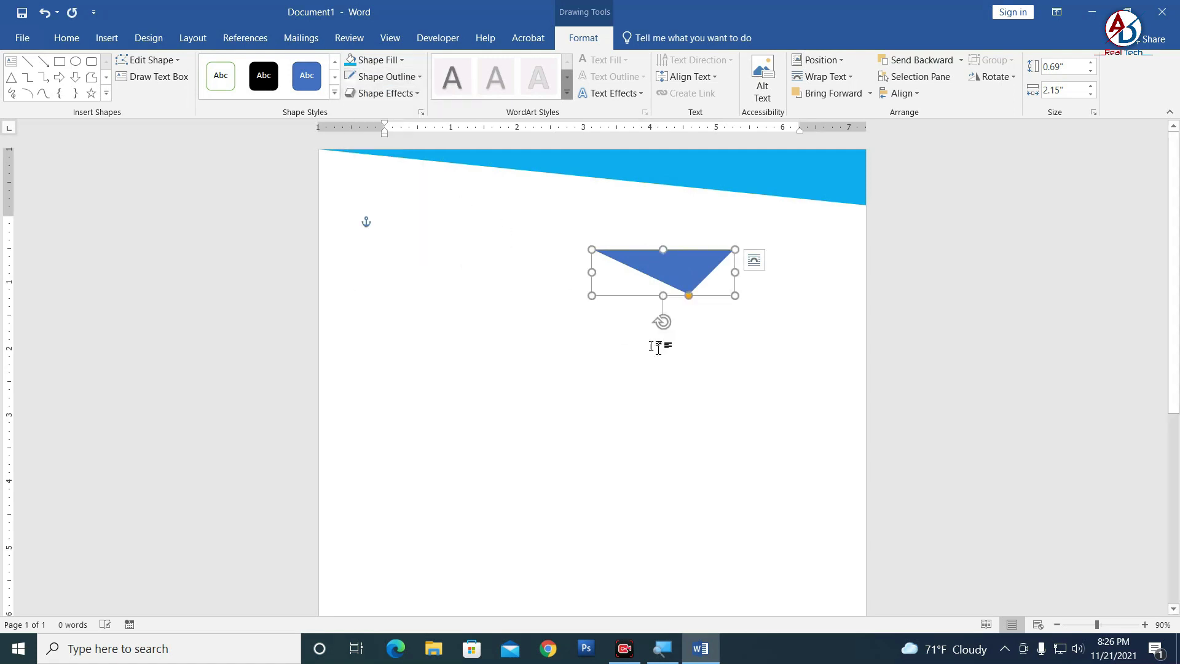
# Move the triangle into the cyan band's top-right corner, its point on the band's lower edge
pyautogui.moveTo(686, 271); pyautogui.dragTo(822, 170)
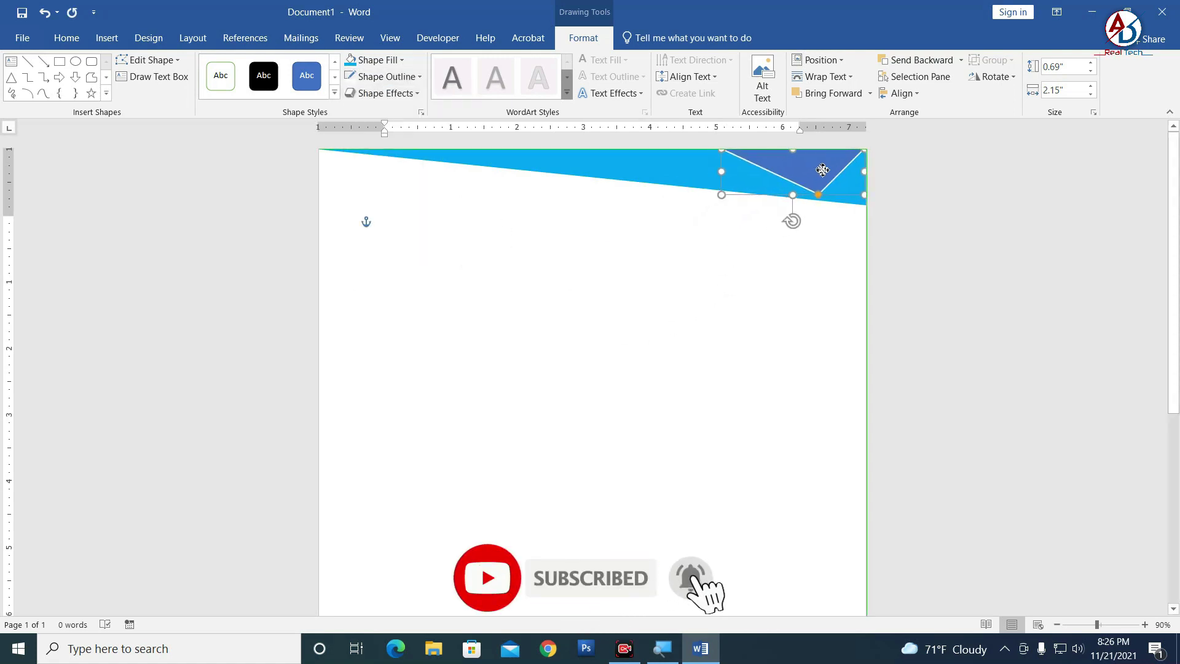
pyautogui.click(813, 306)
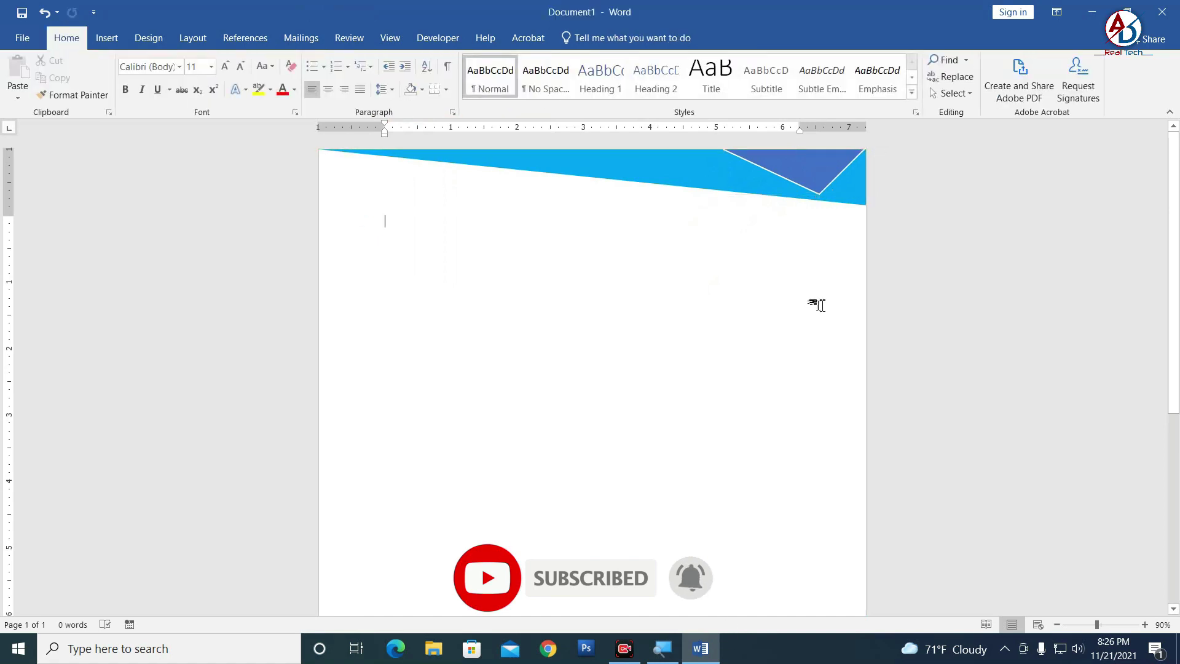
pyautogui.click(823, 192)
pyautogui.press('Right')
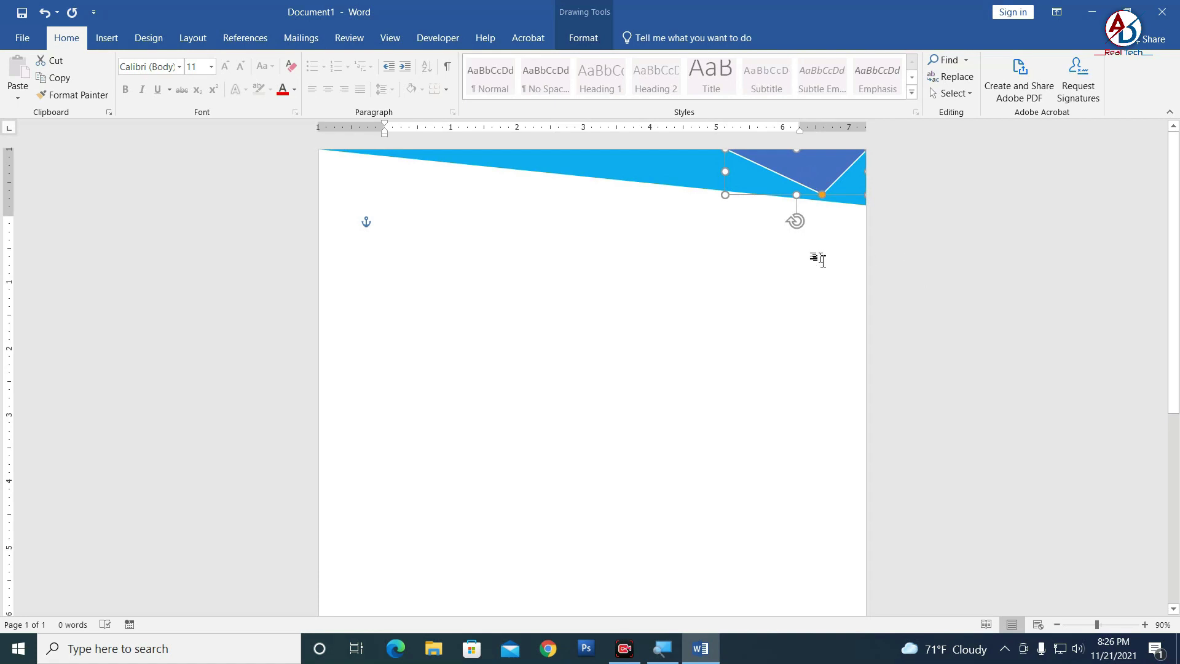
pyautogui.keyDown('ctrl'); pyautogui.scroll(2, 827, 297); pyautogui.keyUp('ctrl')
pyautogui.keyDown('ctrl'); pyautogui.scroll(2, 824, 310); pyautogui.keyUp('ctrl')
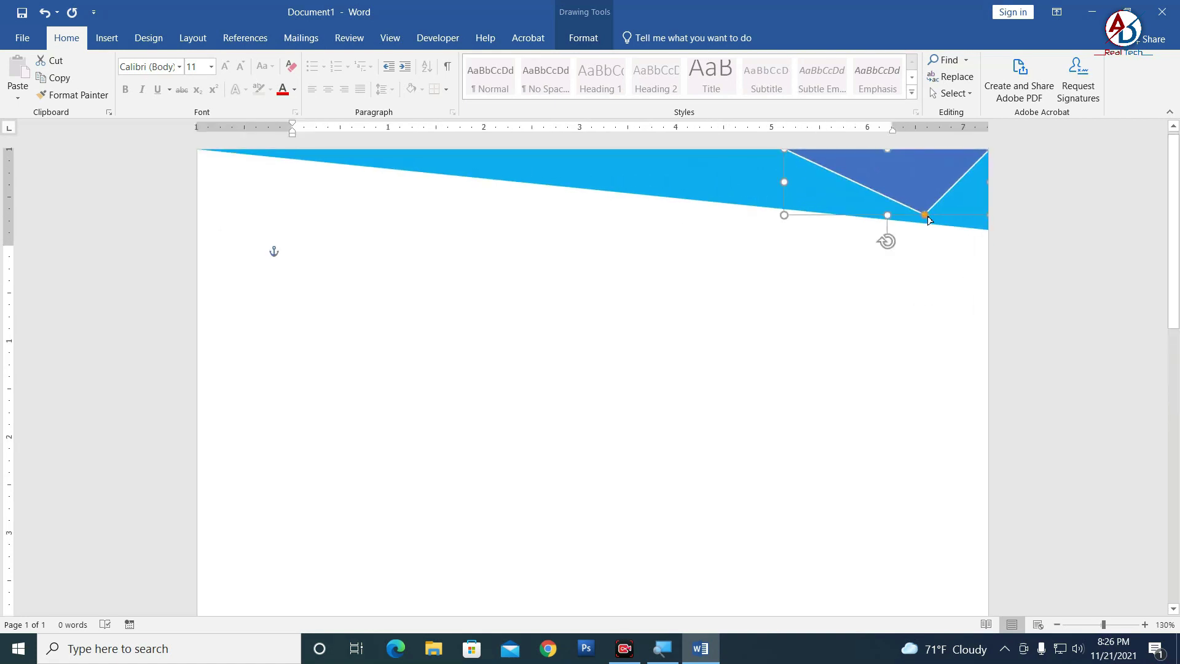
pyautogui.moveTo(927, 218)
pyautogui.mouseDown()
pyautogui.moveTo(927, 230)
pyautogui.moveTo(889, 225)
pyautogui.mouseUp()
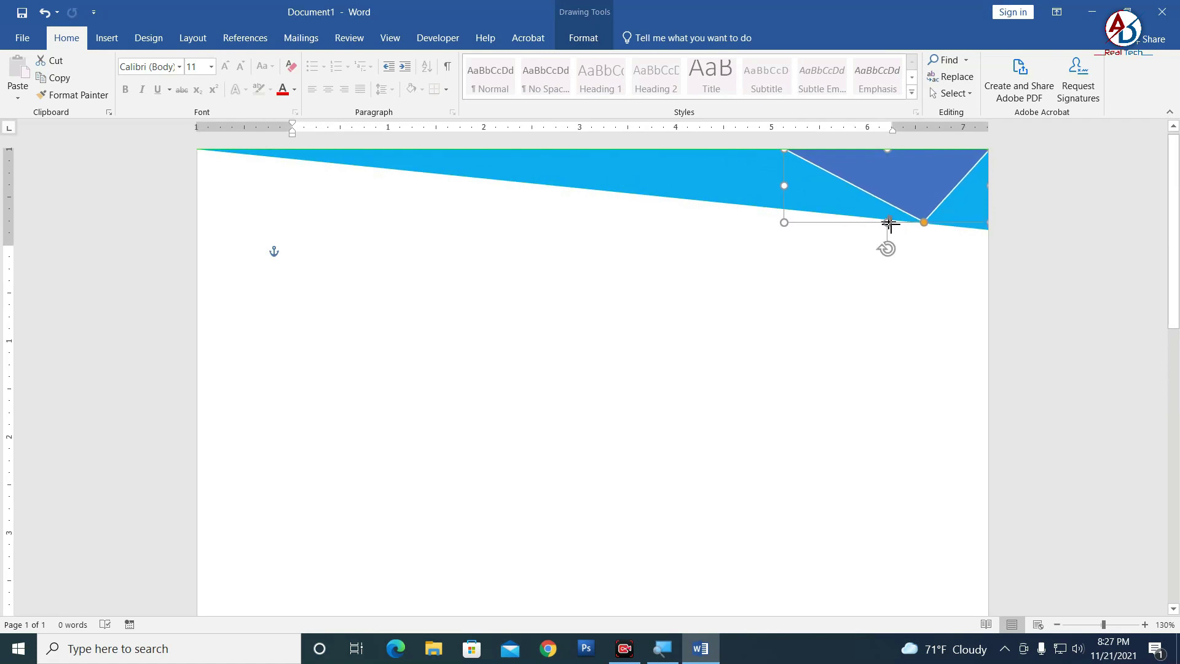
pyautogui.click(910, 278)
pyautogui.scroll(-2, 916, 269)
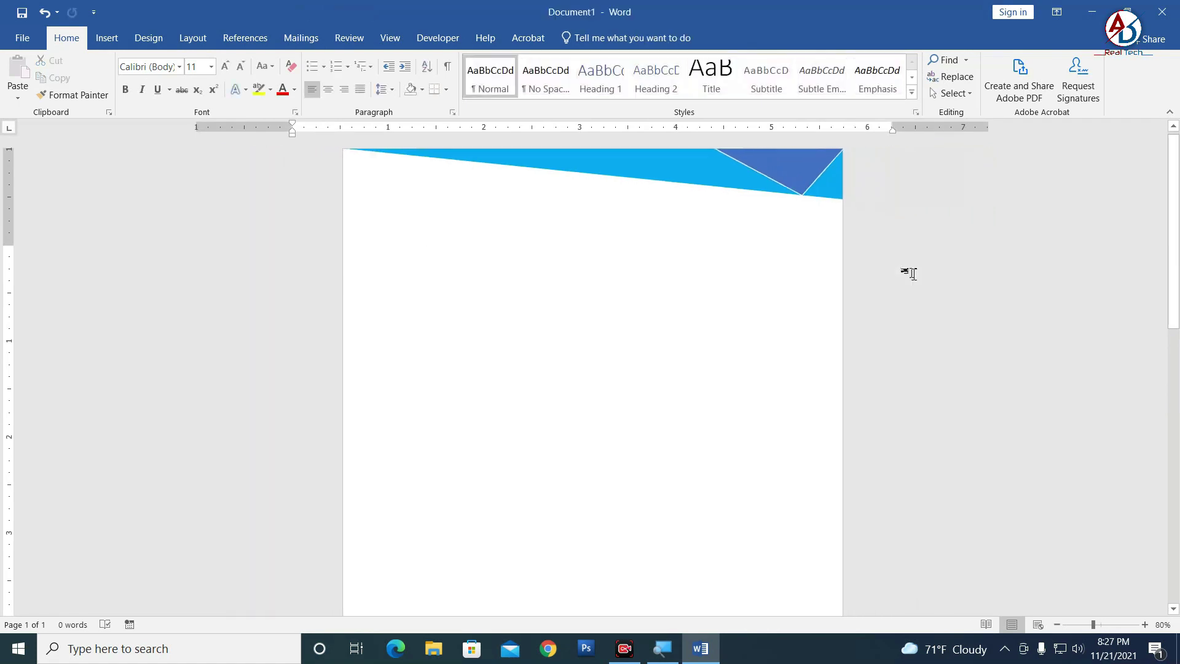
pyautogui.click(863, 189)
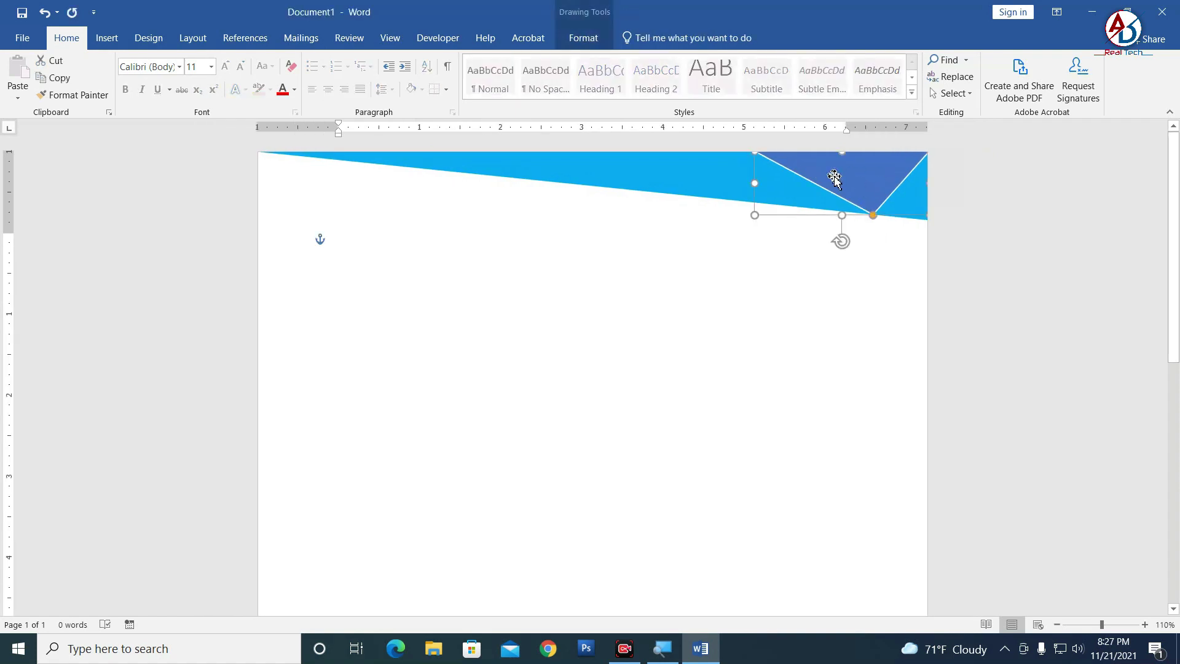
# Set the white outline to 3 pt and enlarge the triangle to 0.88" by 2.39"
pyautogui.click(584, 38)
pyautogui.click(396, 80)
pyautogui.moveTo(381, 244)
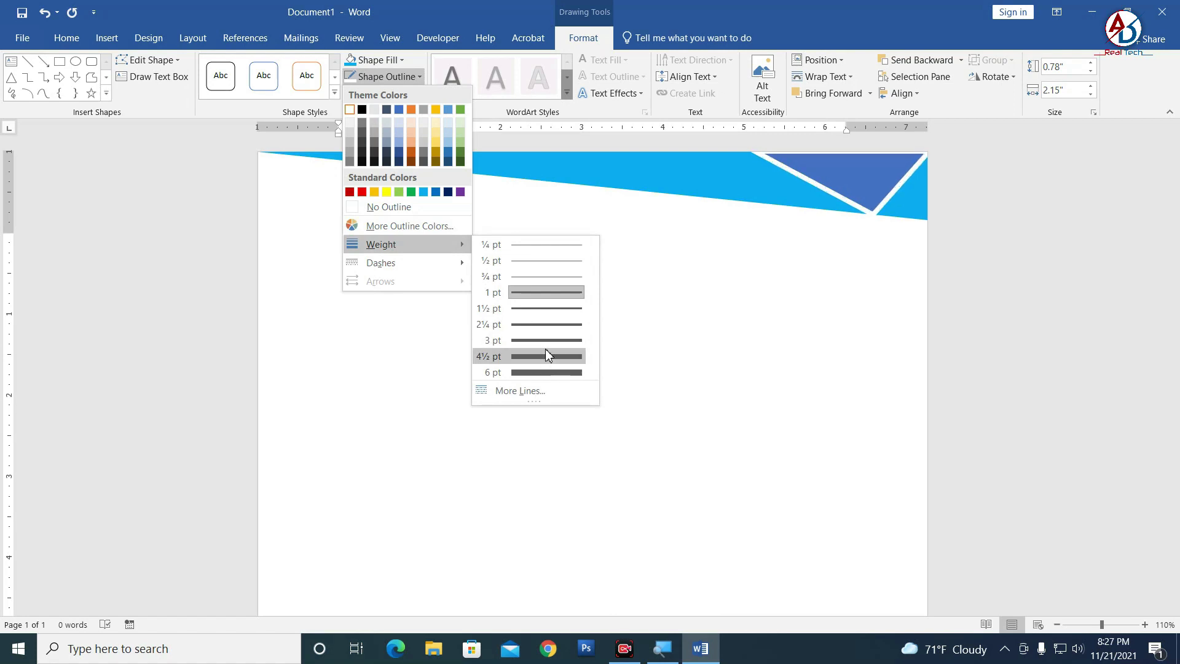
pyautogui.click(545, 356)
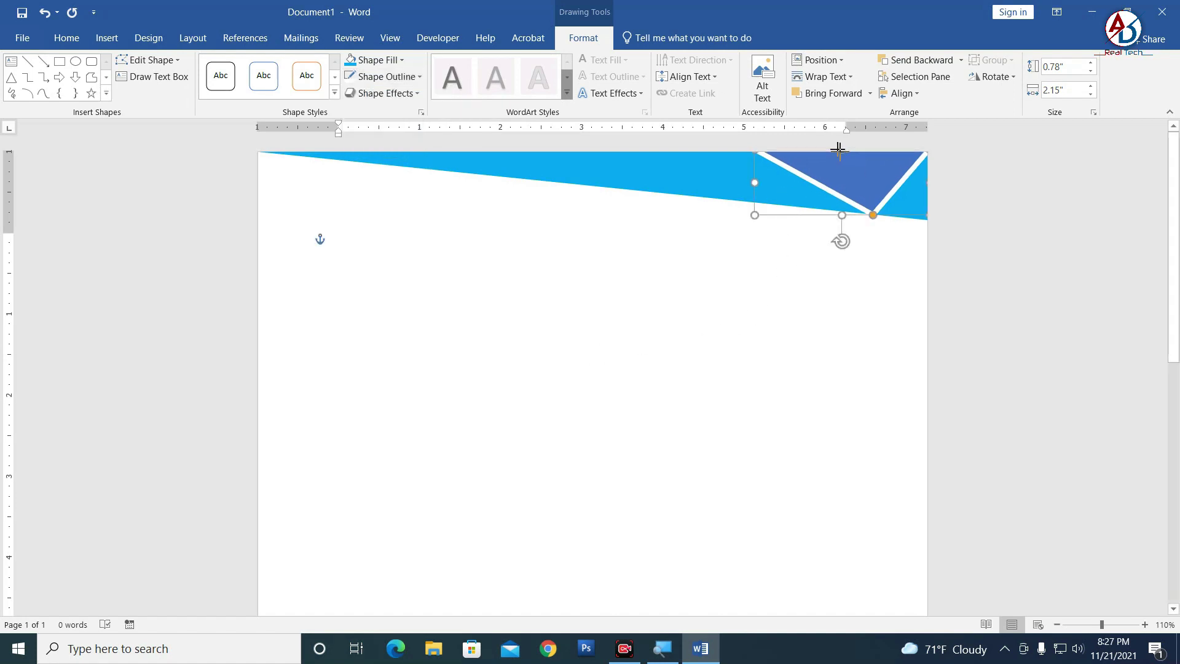
pyautogui.moveTo(838, 150); pyautogui.dragTo(839, 148)
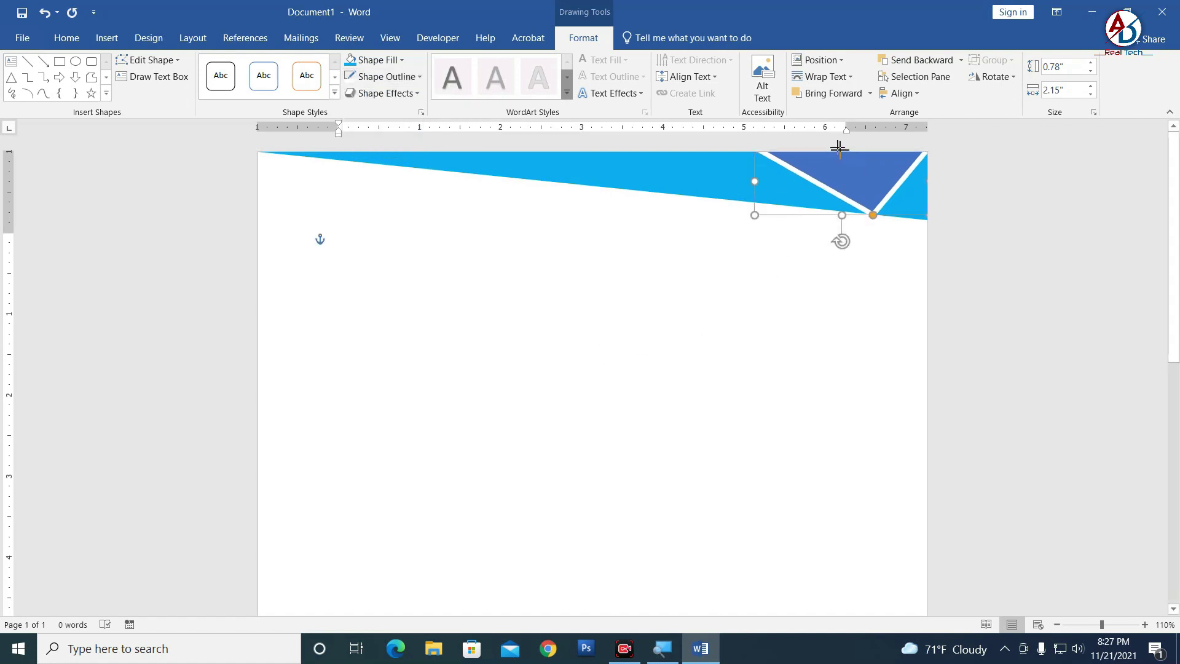
pyautogui.click(386, 76)
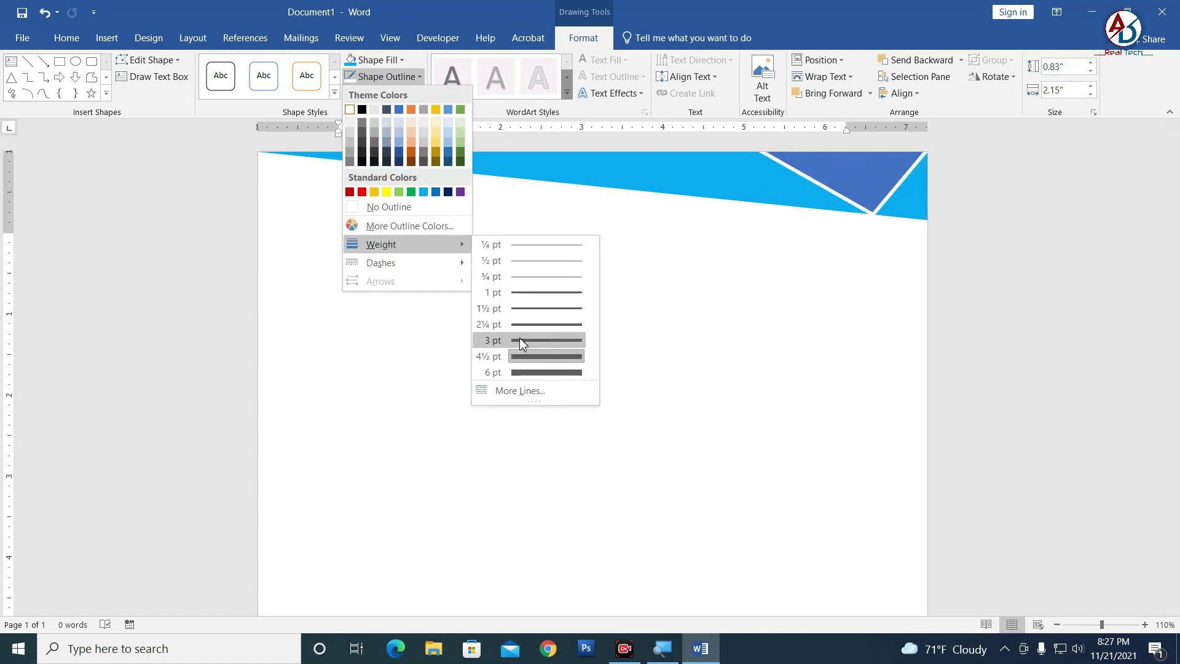
pyautogui.click(519, 340)
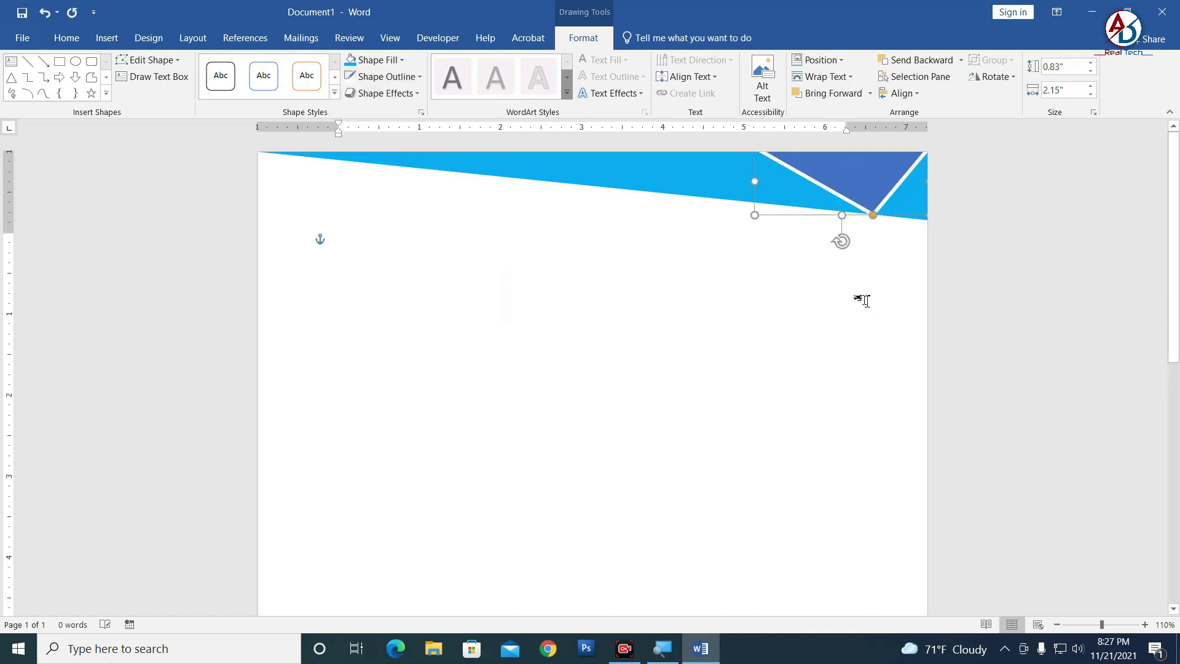
pyautogui.moveTo(844, 215); pyautogui.dragTo(844, 220)
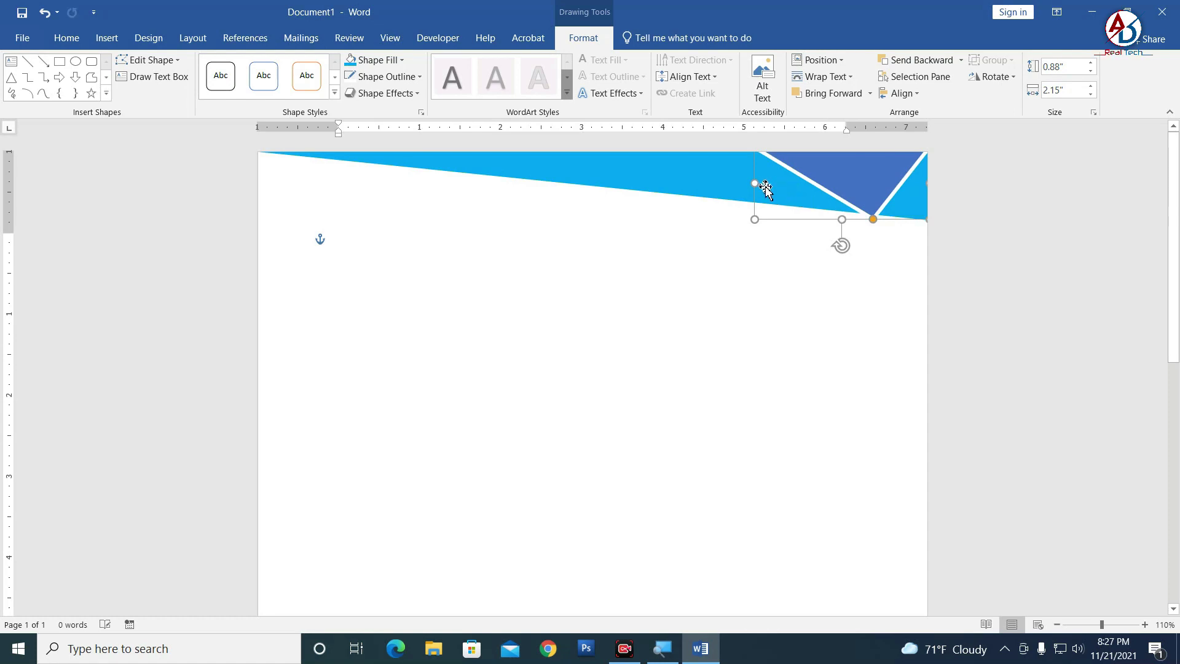
pyautogui.moveTo(755, 183); pyautogui.dragTo(738, 181)
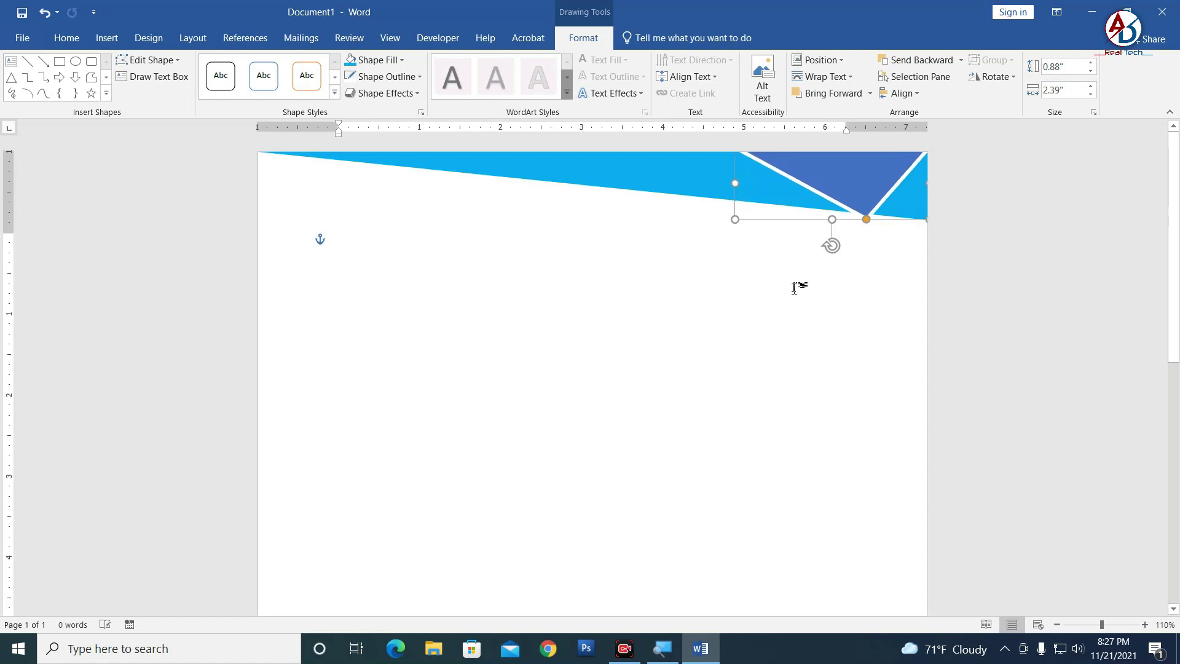
pyautogui.click(747, 293)
pyautogui.scroll(-4, 747, 293)
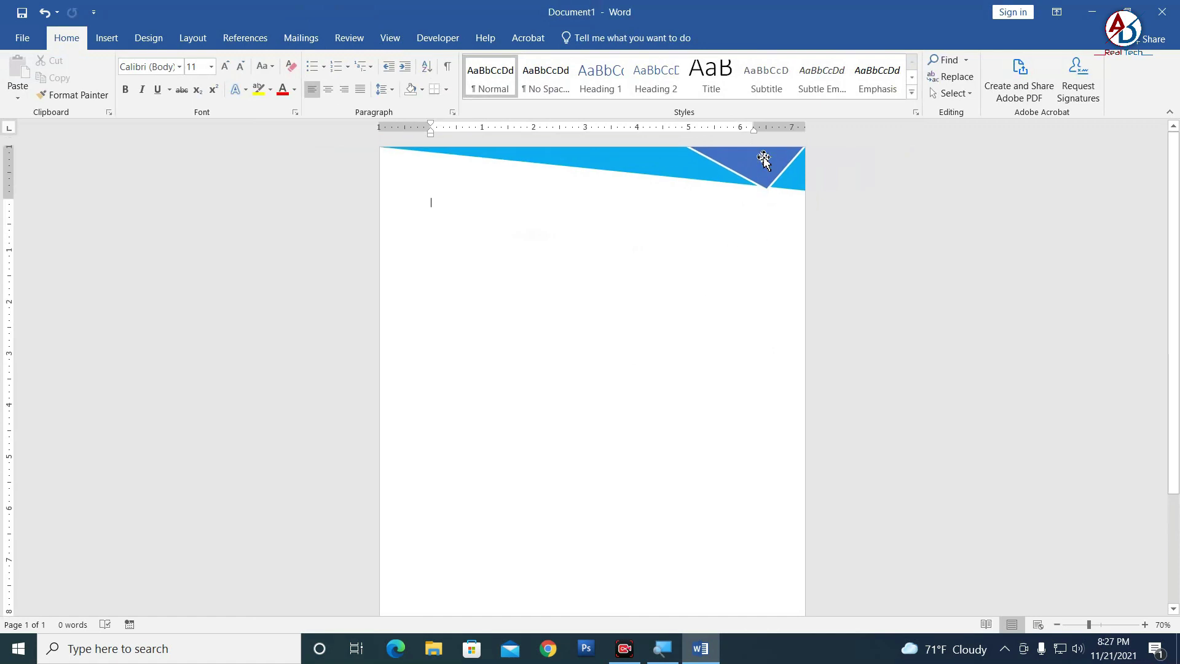
pyautogui.click(764, 164)
pyautogui.click(582, 38)
pyautogui.click(401, 59)
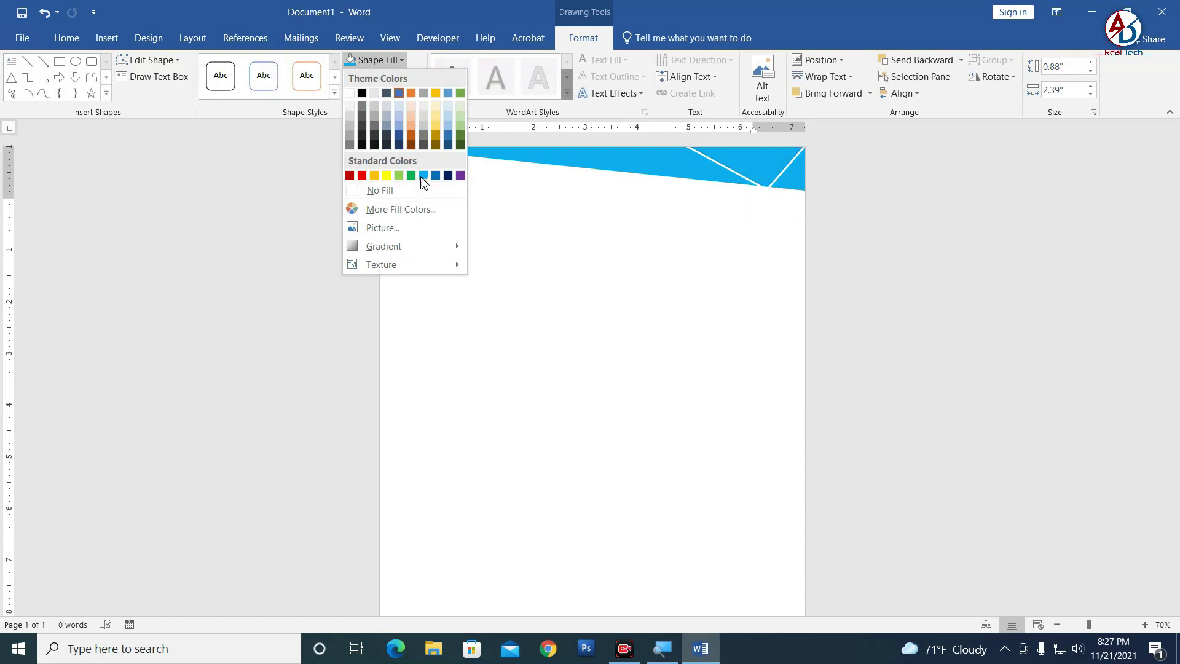
# Fill the corner triangle with a custom dark blue, RGB 1, 88, 183
pyautogui.click(424, 175)
pyautogui.click(398, 77)
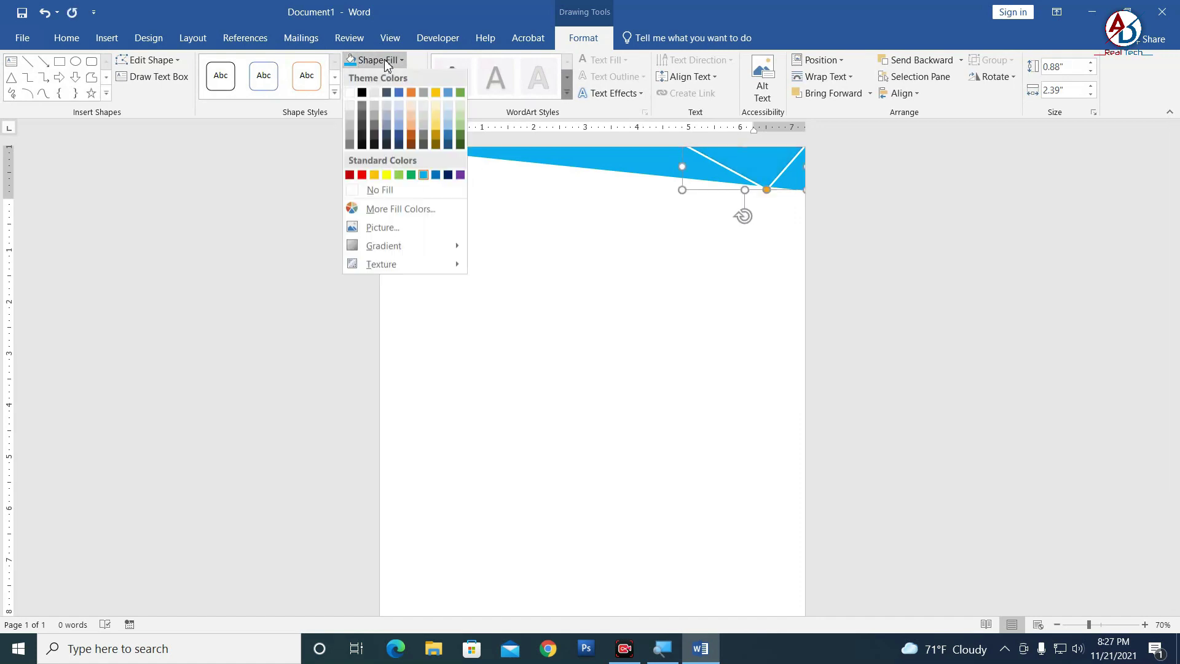
pyautogui.click(396, 208)
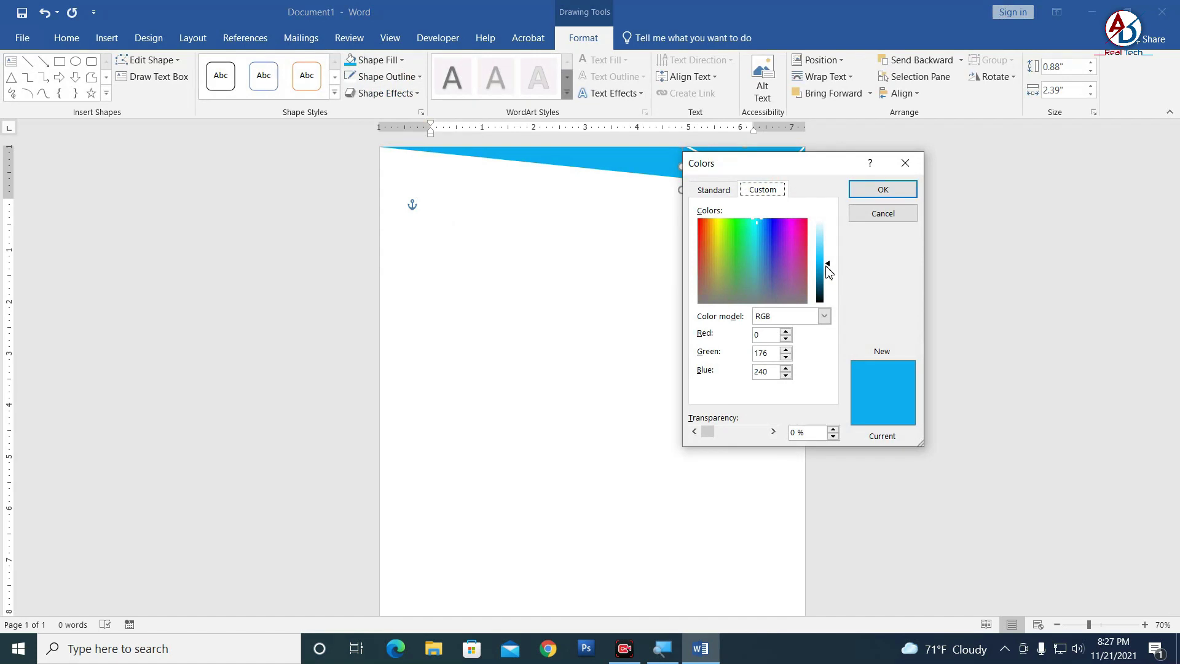
pyautogui.moveTo(826, 266); pyautogui.dragTo(827, 275)
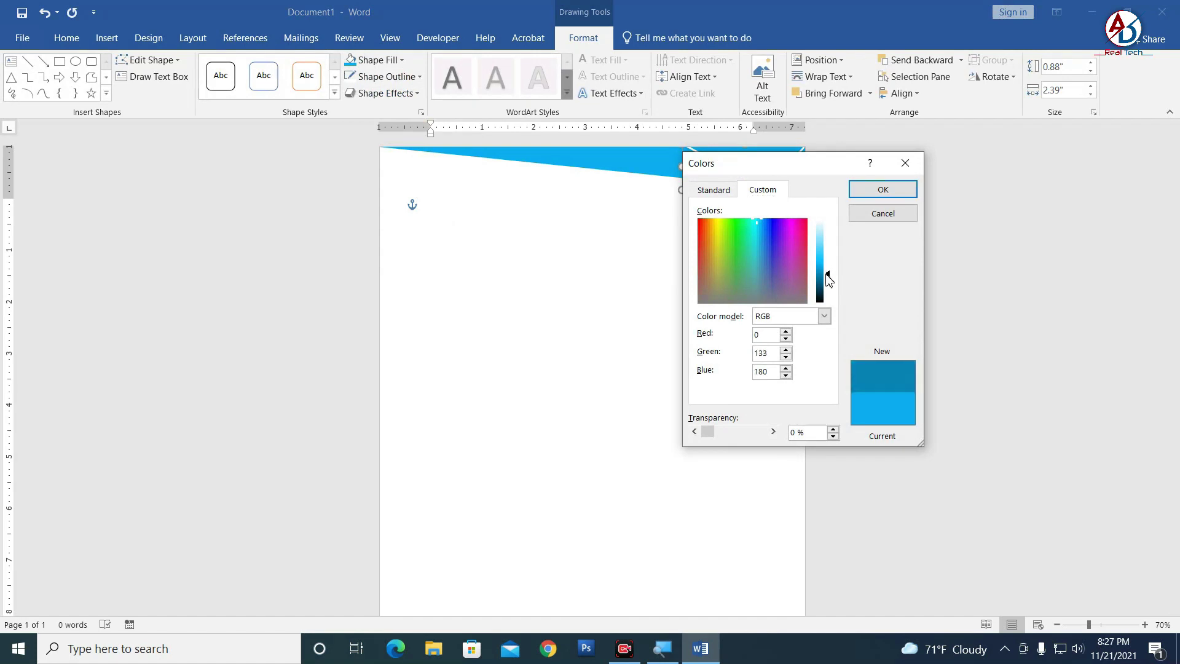
pyautogui.click(760, 220)
pyautogui.click(761, 219)
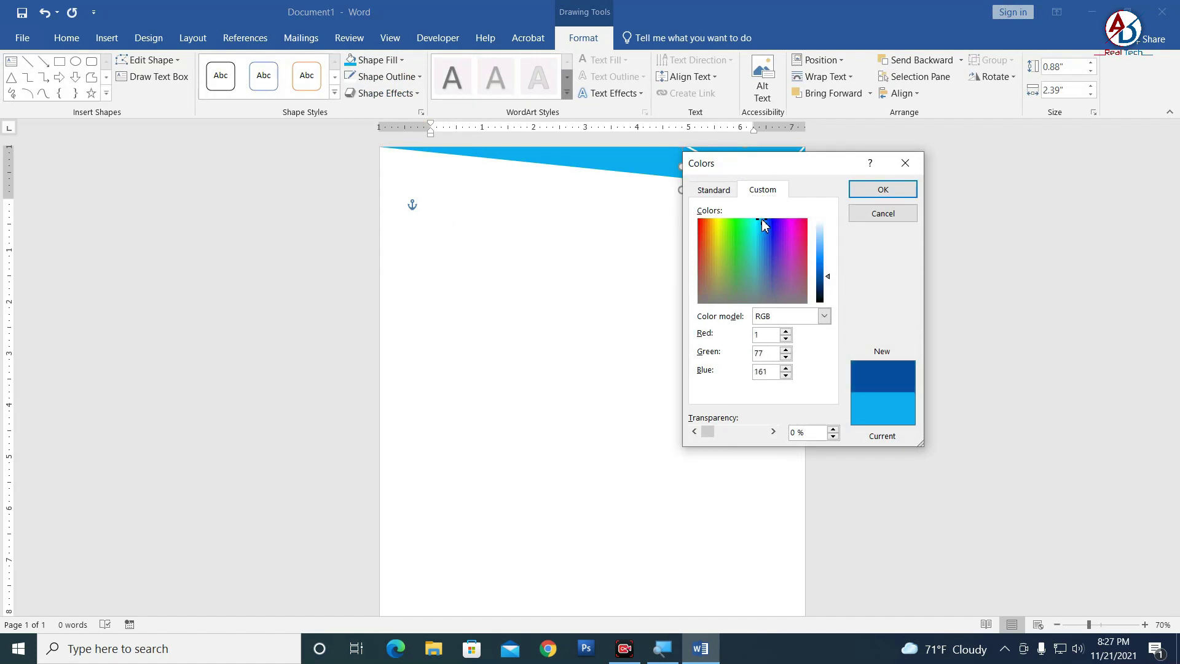
pyautogui.click(828, 274)
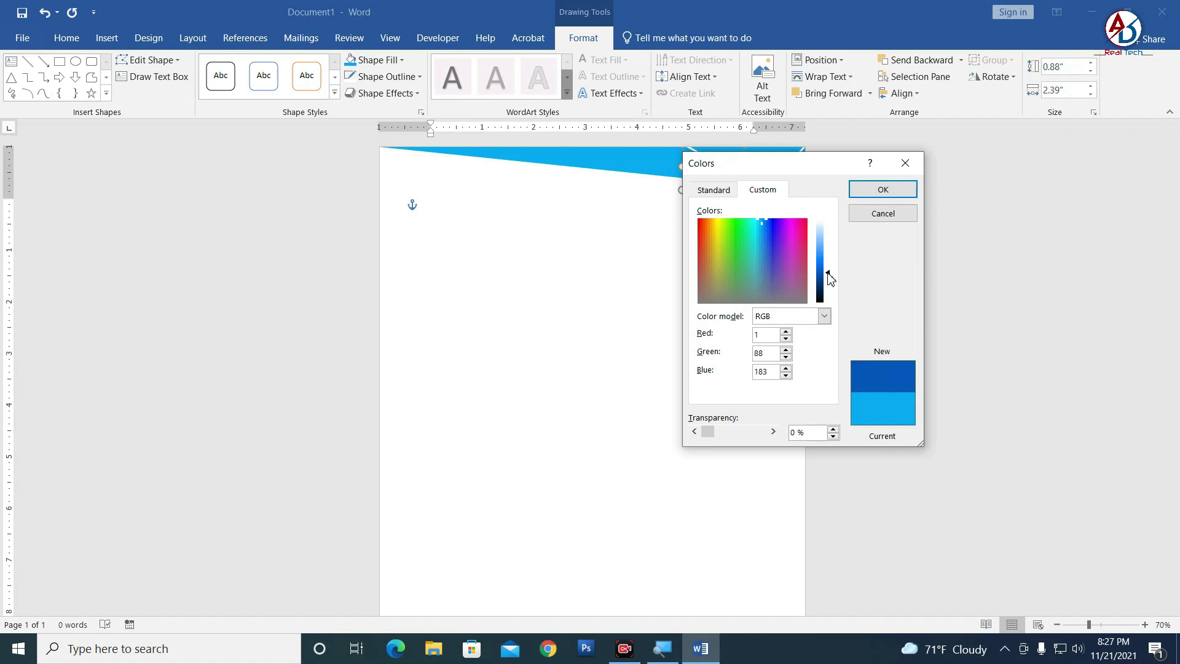
pyautogui.click(883, 189)
pyautogui.keyDown('ctrl'); pyautogui.scroll(-5, 650, 332); pyautogui.keyUp('ctrl')
pyautogui.keyDown('ctrl'); pyautogui.scroll(3, 799, 403); pyautogui.keyUp('ctrl')
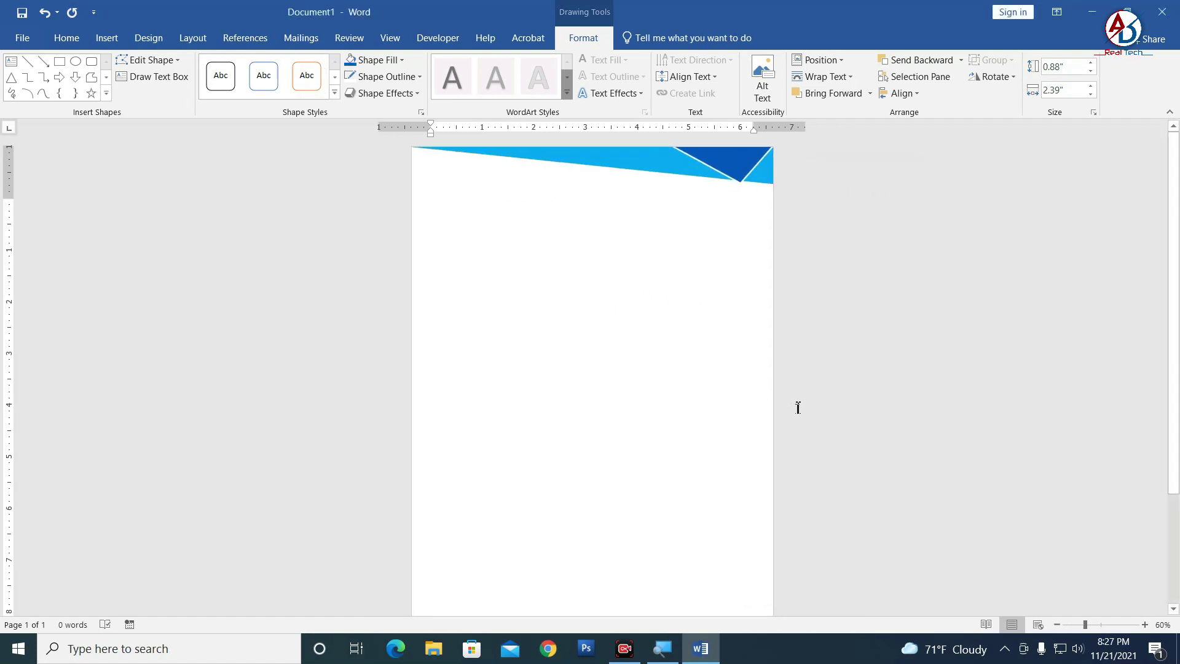
pyautogui.click(725, 345)
pyautogui.keyDown('ctrl'); pyautogui.scroll(4, 690, 350); pyautogui.keyUp('ctrl')
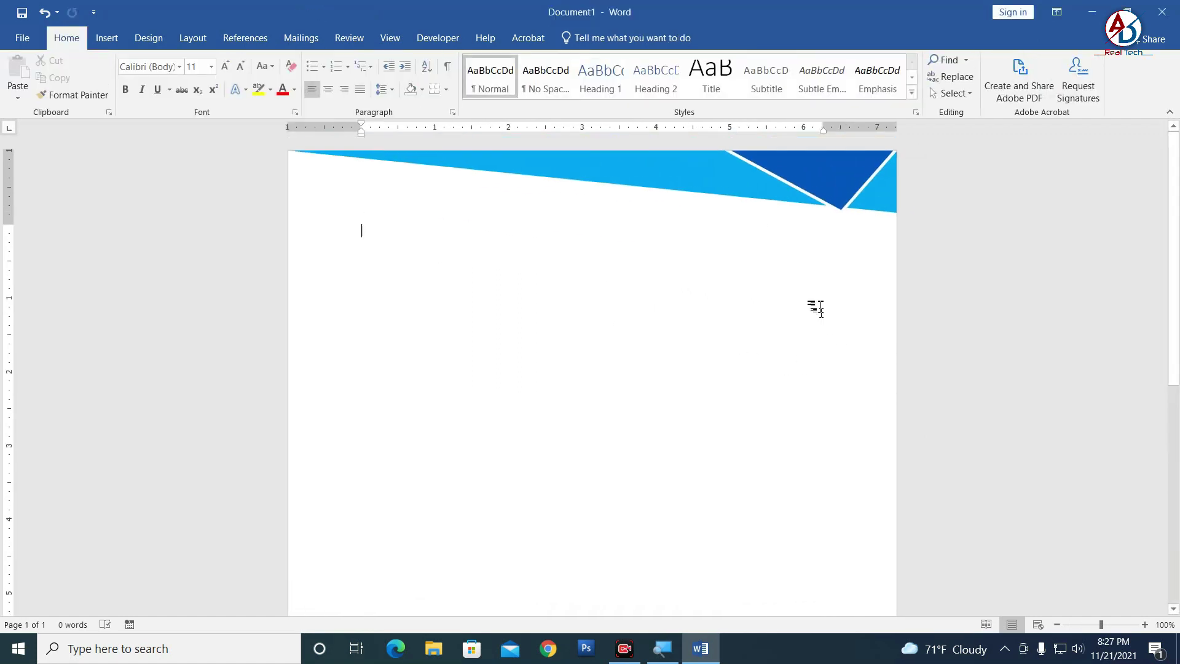
pyautogui.click(838, 188)
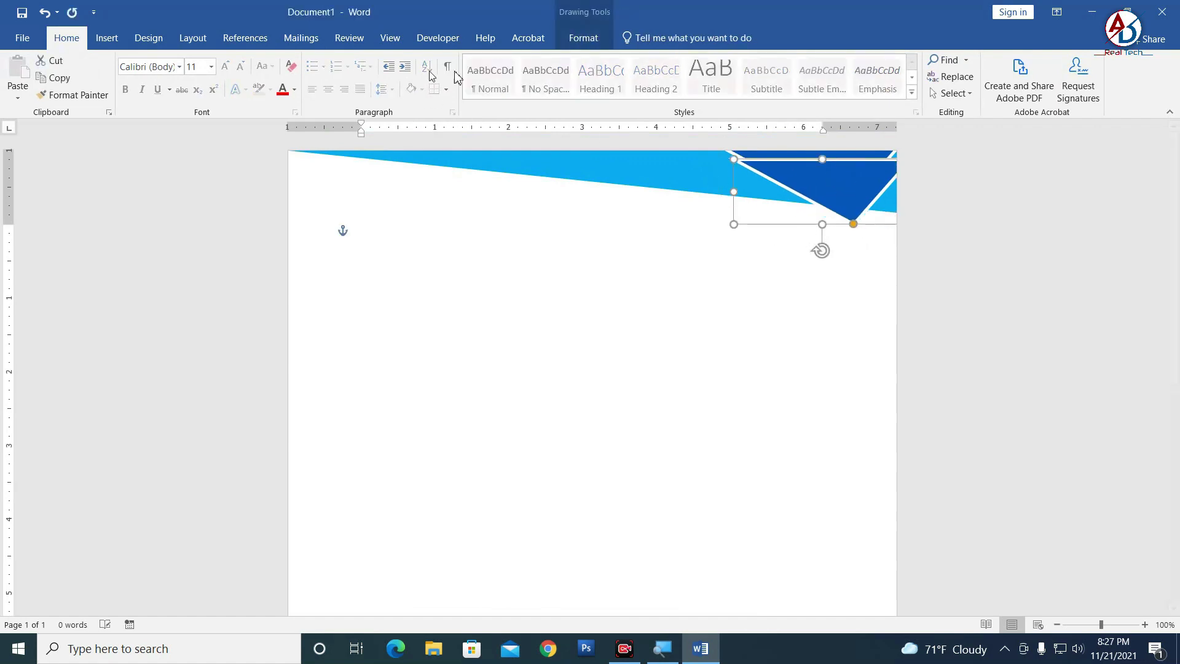
# Set the overlapping header shape to No Outline and No Fill
pyautogui.click(583, 37)
pyautogui.click(372, 80)
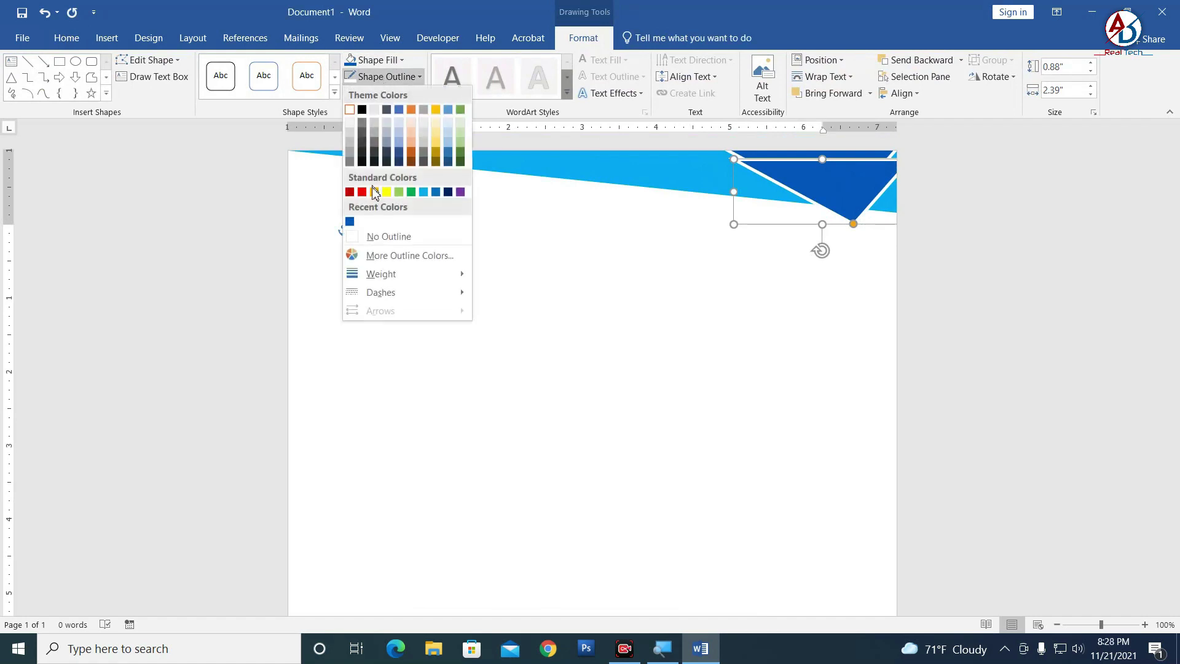
pyautogui.click(378, 235)
pyautogui.click(375, 60)
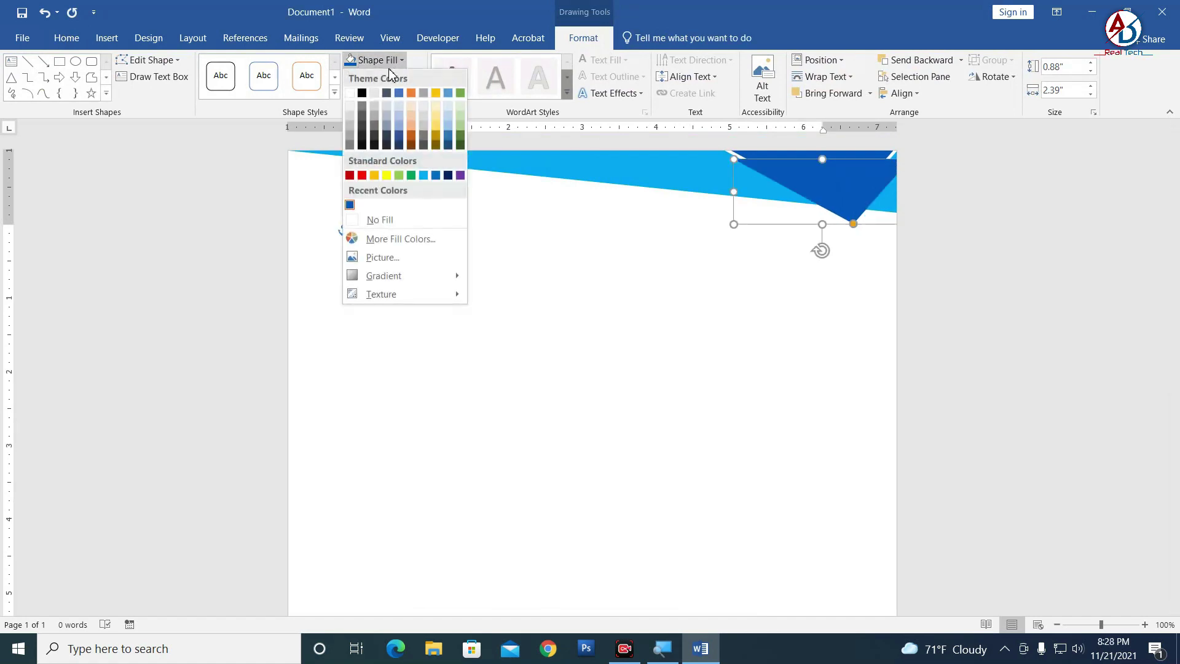
pyautogui.click(378, 222)
# Shrink the unfilled shape to a 0.26" by 0.7" notch at the dark-blue corner's top
pyautogui.moveTo(822, 171); pyautogui.dragTo(566, 261)
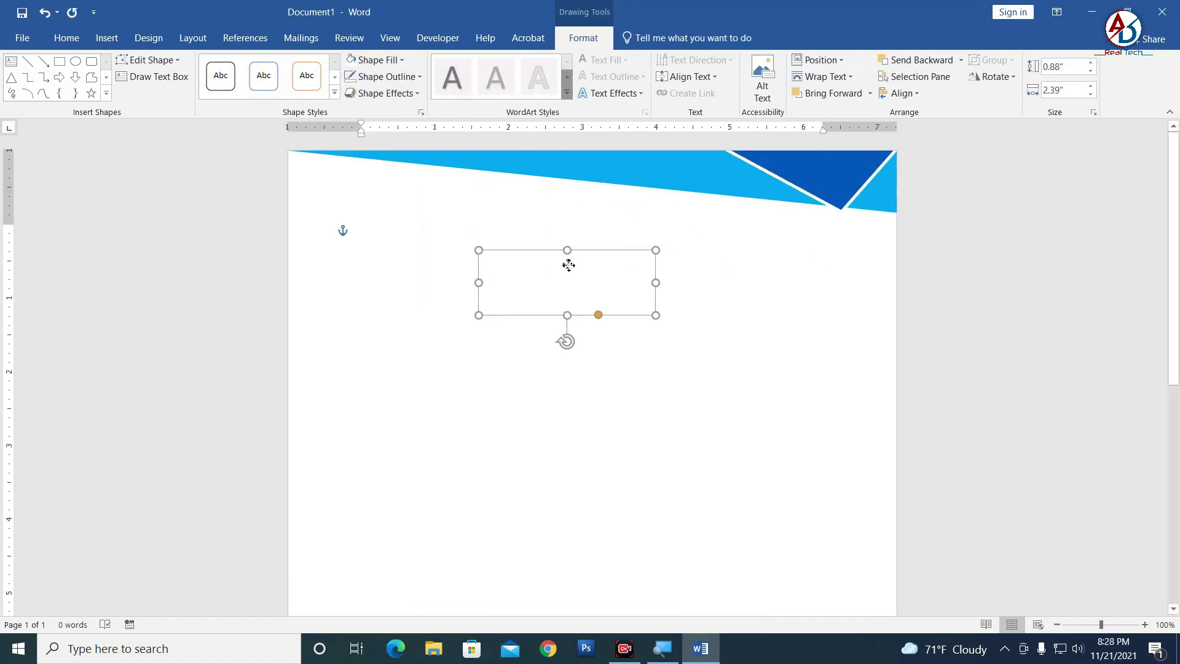
pyautogui.moveTo(655, 250)
pyautogui.mouseDown()
pyautogui.moveTo(545, 270)
pyautogui.moveTo(590, 274)
pyautogui.moveTo(873, 195)
pyautogui.moveTo(817, 170)
pyautogui.moveTo(827, 161)
pyautogui.mouseUp()
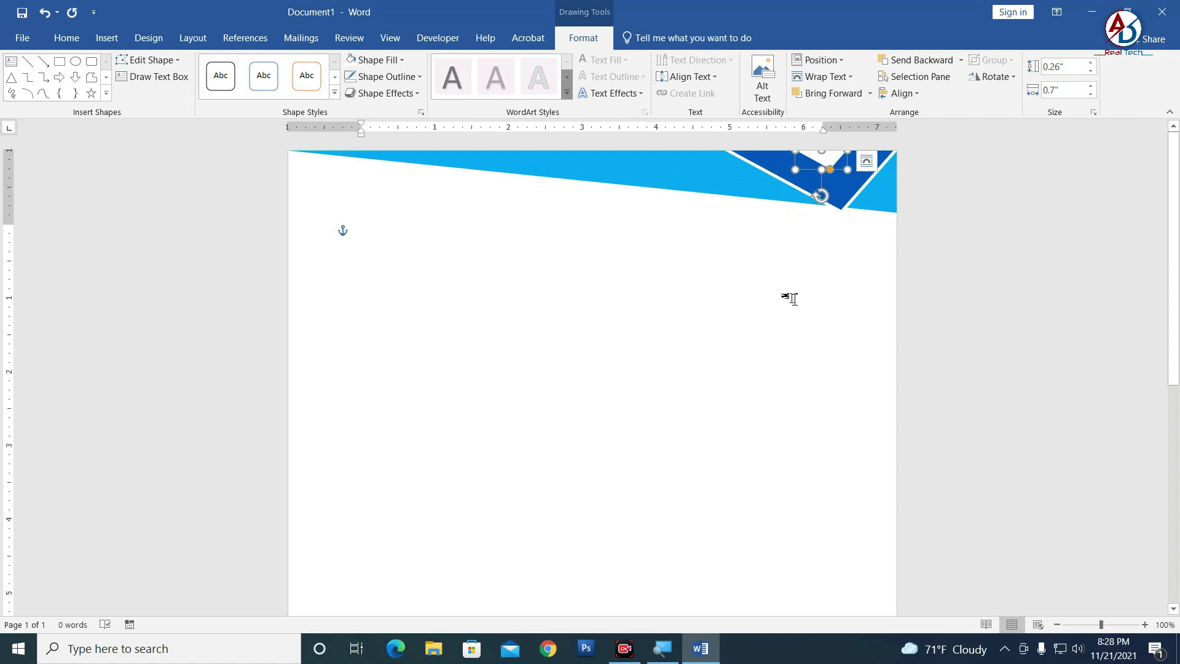
pyautogui.click(791, 298)
pyautogui.scroll(-5, 725, 284)
pyautogui.scroll(4, 704, 372)
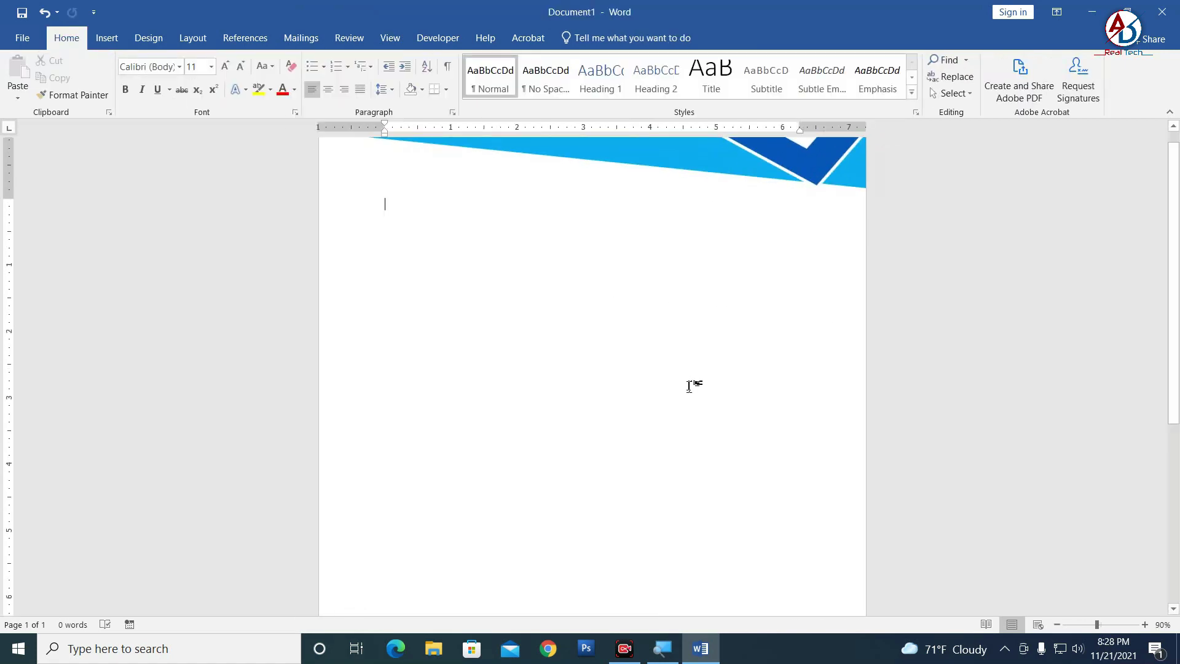
pyautogui.scroll(1, 689, 386)
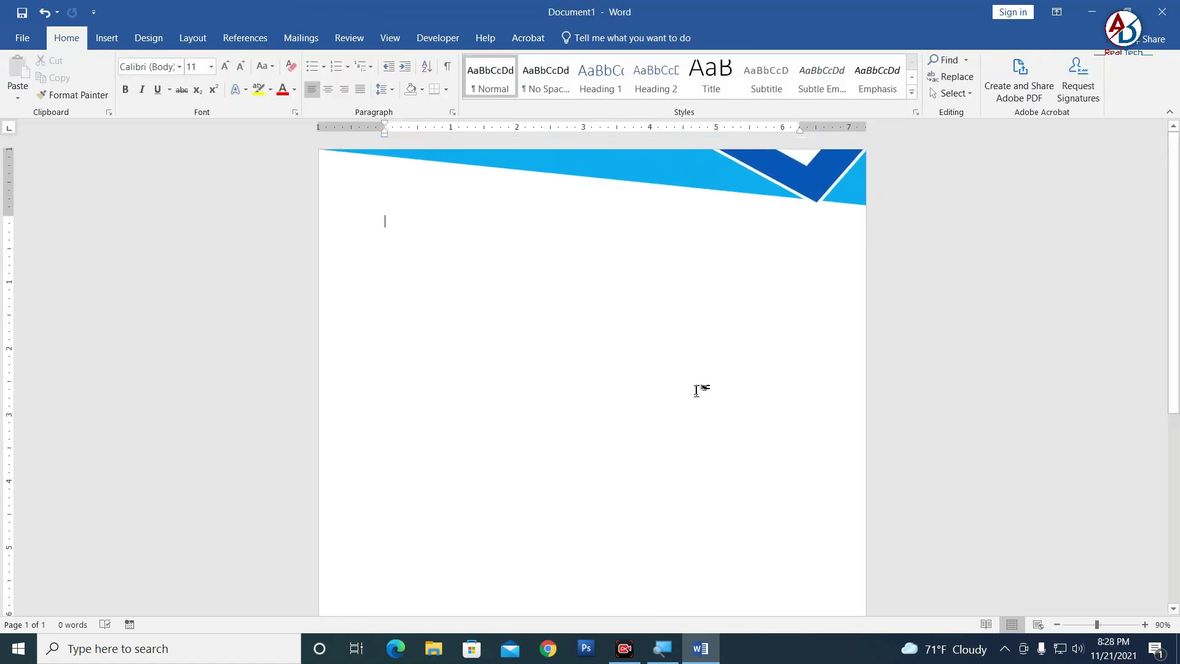
# Draw an isosceles triangle and rotate it 90° to point left
pyautogui.click(117, 44)
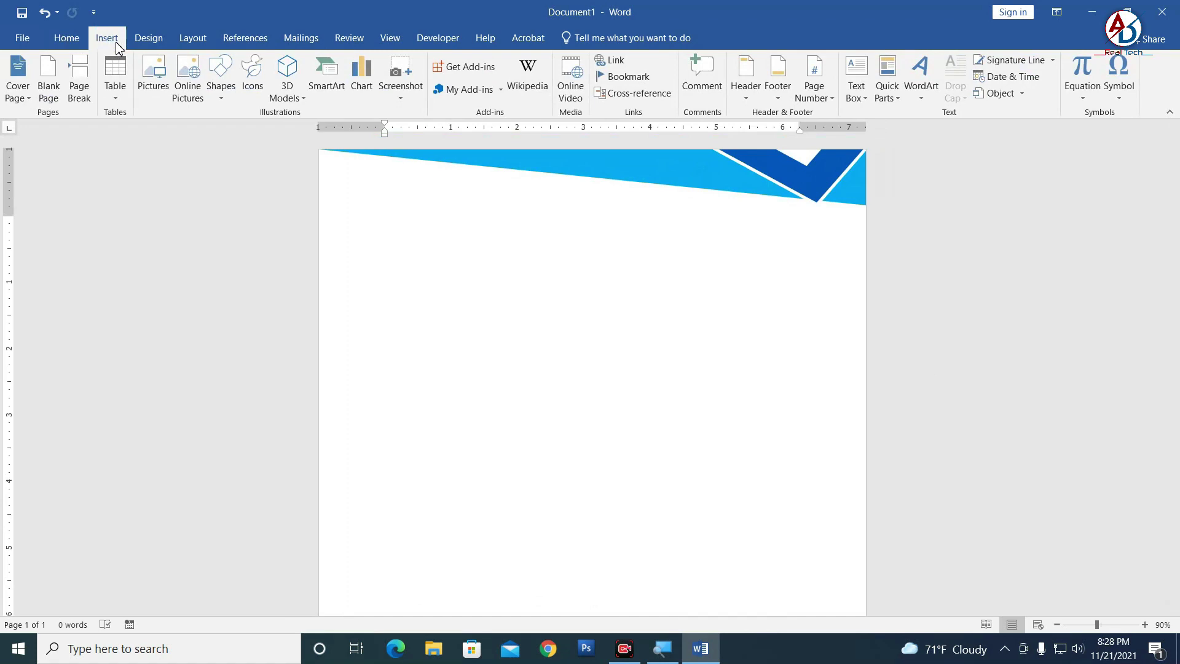
pyautogui.click(220, 92)
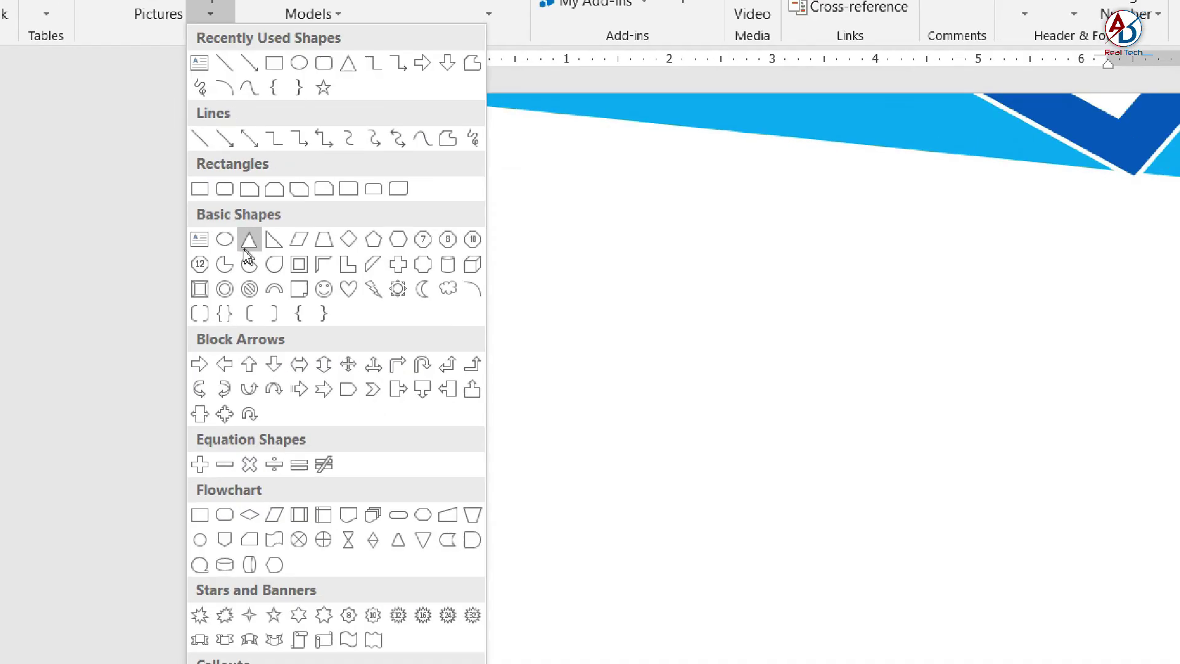
pyautogui.click(244, 250)
pyautogui.moveTo(564, 276); pyautogui.dragTo(643, 345)
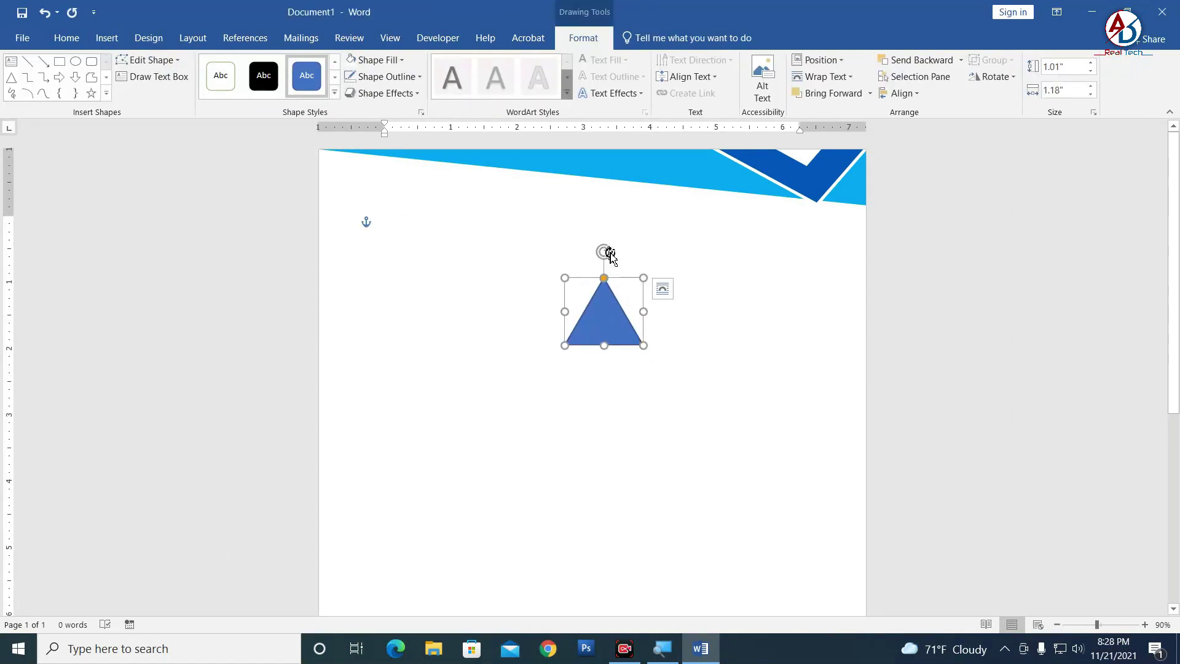
pyautogui.moveTo(609, 253); pyautogui.dragTo(519, 306)
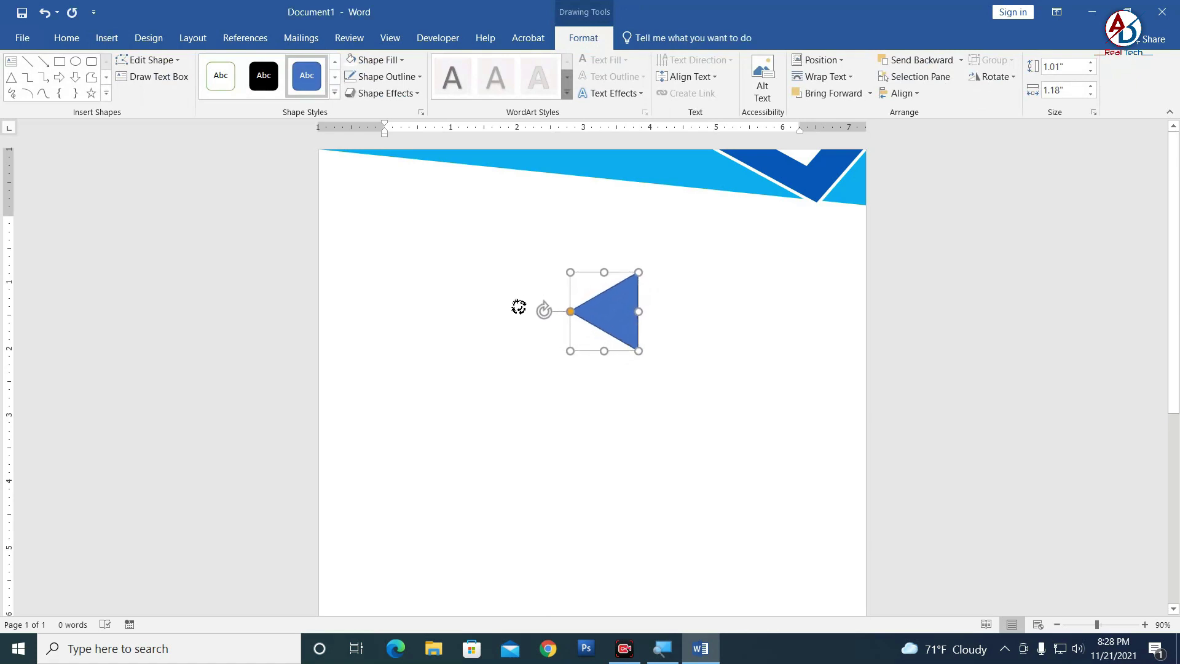
pyautogui.moveTo(518, 307); pyautogui.dragTo(519, 308)
# Place the 1.01" by 1.18" triangle in the top-right corner beneath the dark-blue triangle
pyautogui.moveTo(618, 329)
pyautogui.mouseDown()
pyautogui.moveTo(861, 211)
pyautogui.moveTo(846, 202)
pyautogui.mouseUp()
pyautogui.keyDown('ctrl'); pyautogui.scroll(4, 816, 283); pyautogui.keyUp('ctrl')
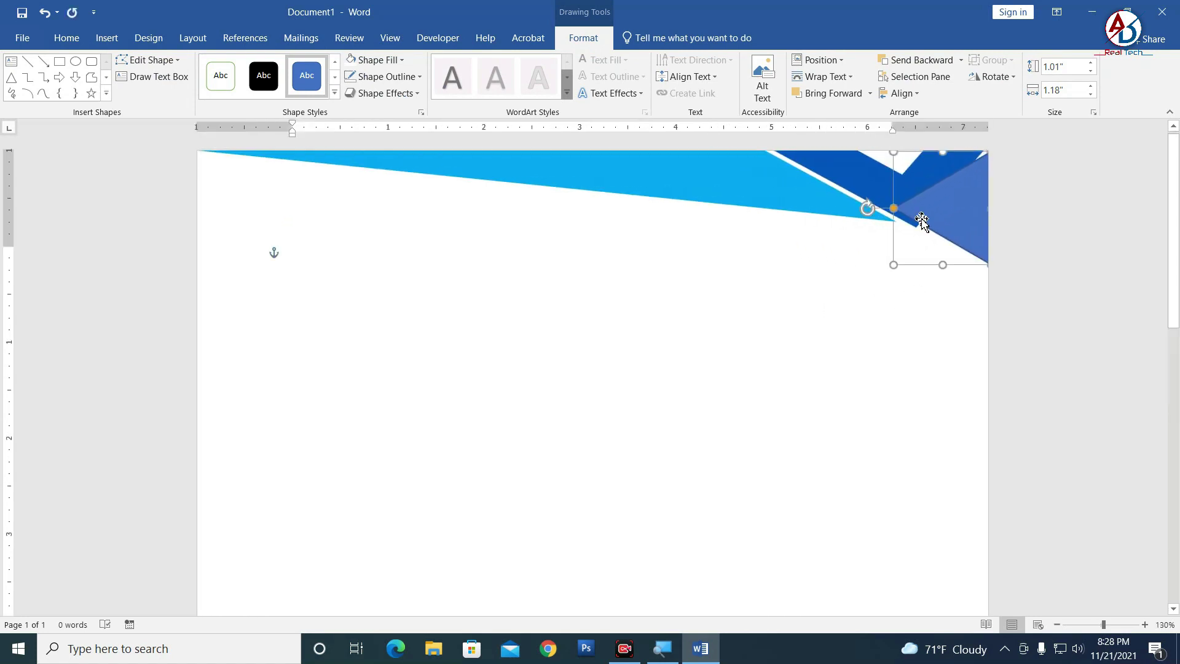
pyautogui.moveTo(897, 220)
pyautogui.mouseDown()
pyautogui.moveTo(902, 266)
pyautogui.moveTo(942, 245)
pyautogui.moveTo(894, 264)
pyautogui.mouseUp()
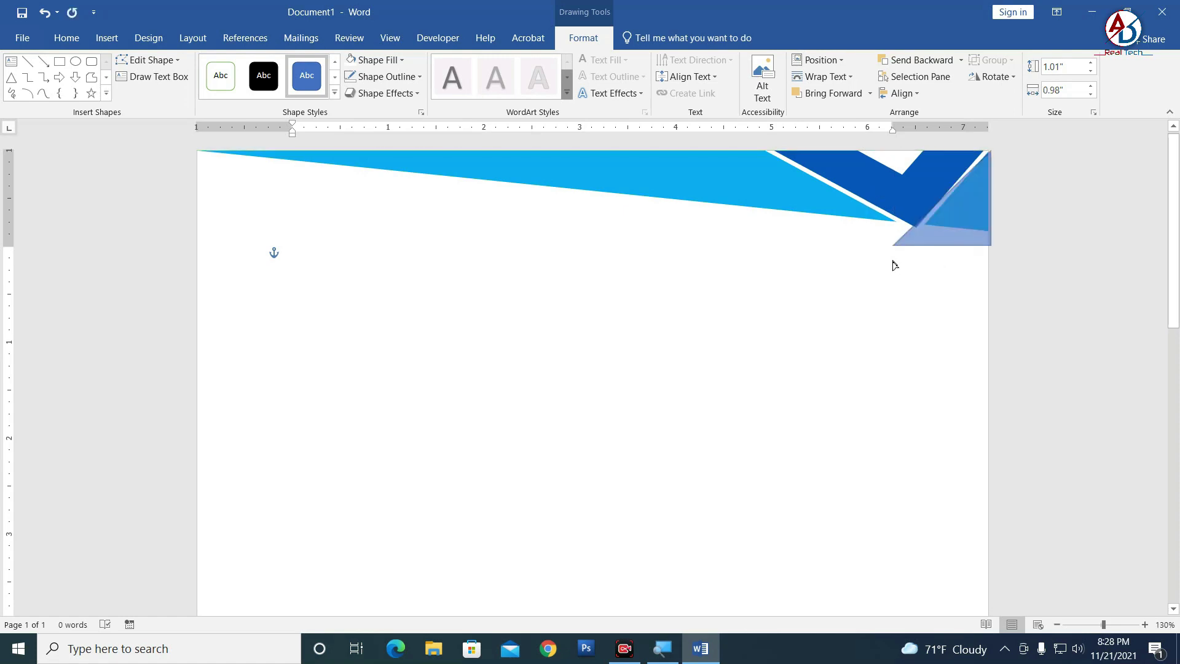
pyautogui.hotkey('ctrl', 'z')
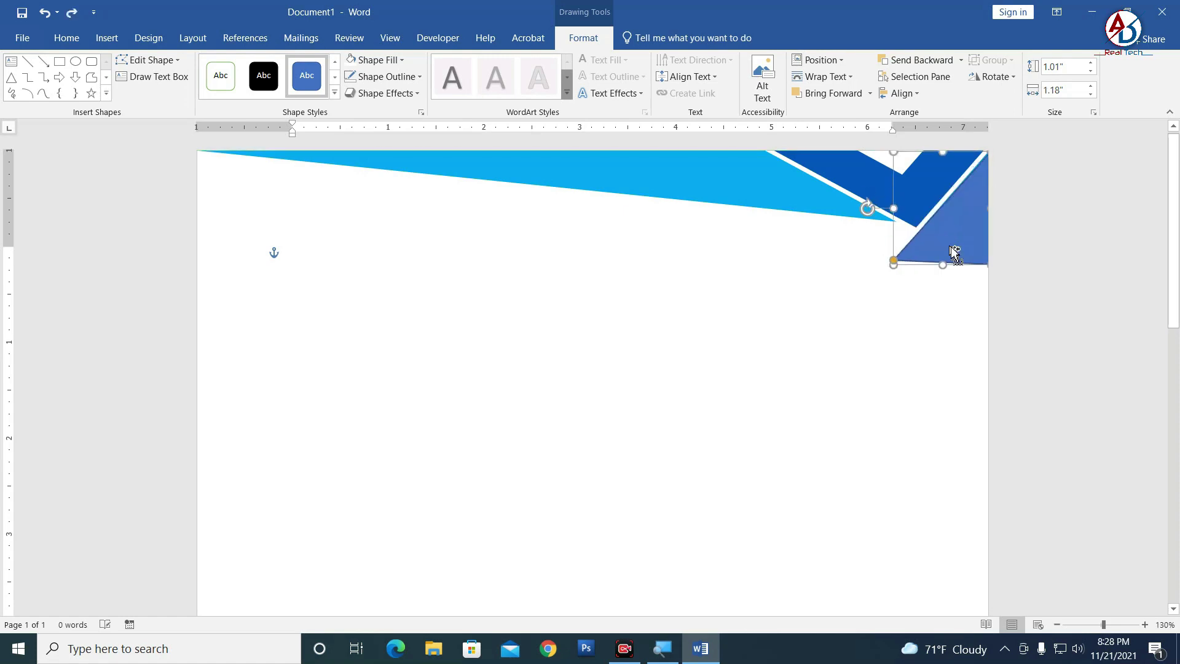
pyautogui.click(893, 321)
pyautogui.scroll(-2, 869, 334)
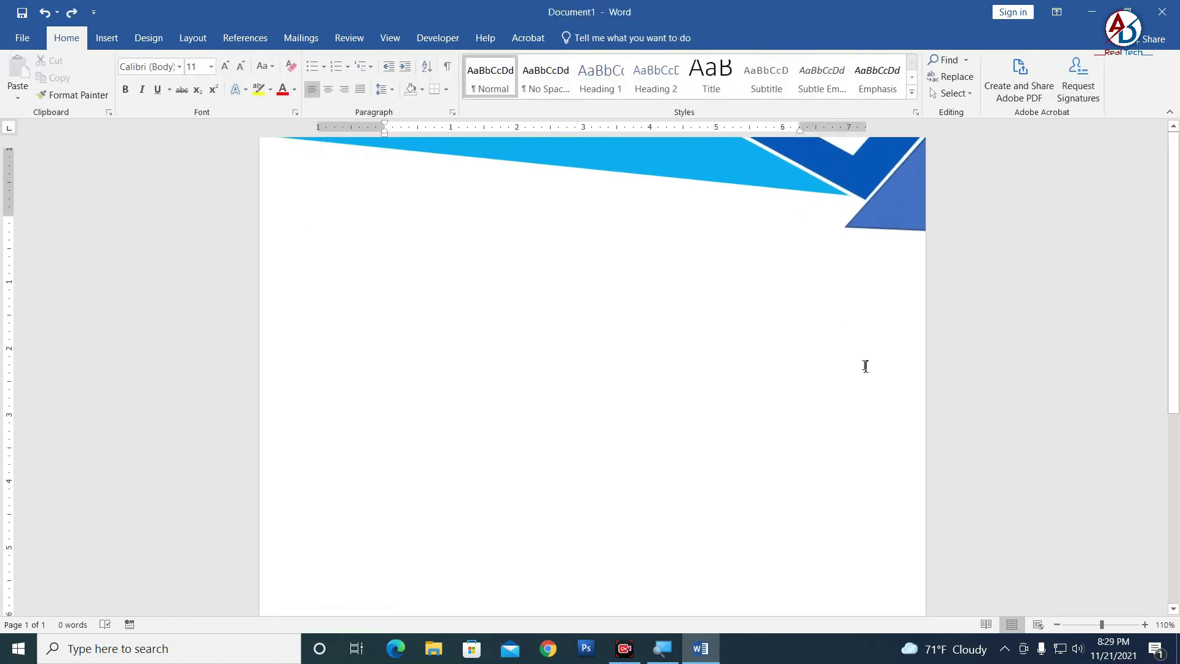
# Select the medium-blue triangle and move it left beneath the dark-blue corner
pyautogui.click(913, 225)
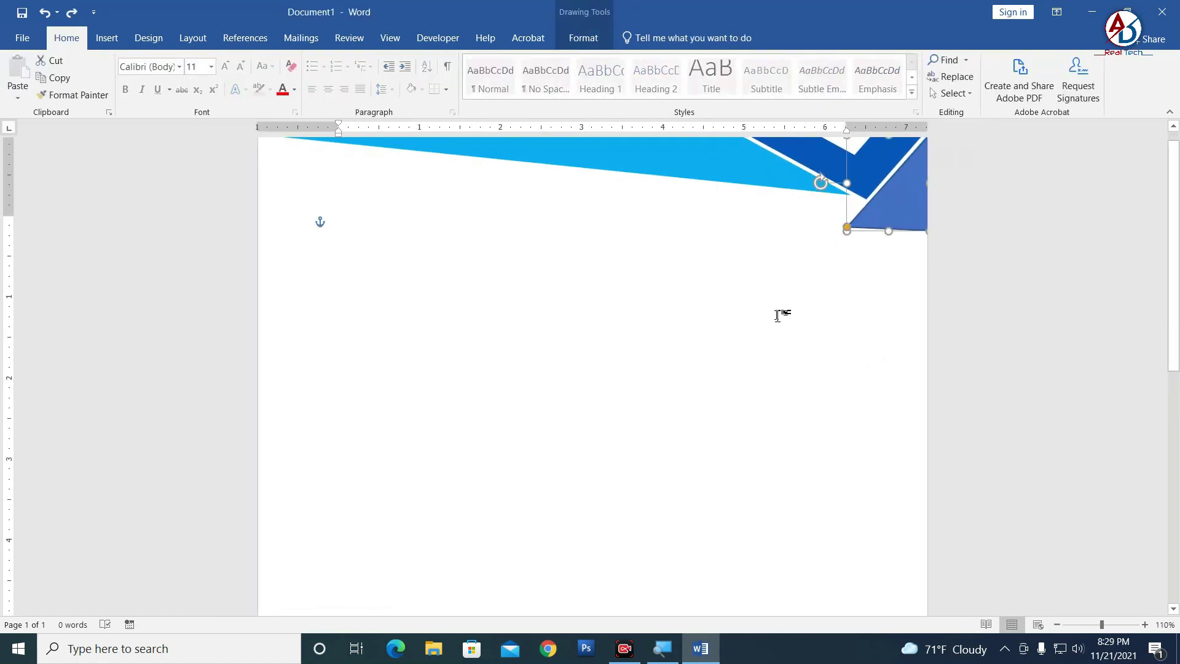
pyautogui.scroll(1, 777, 315)
pyautogui.click(109, 43)
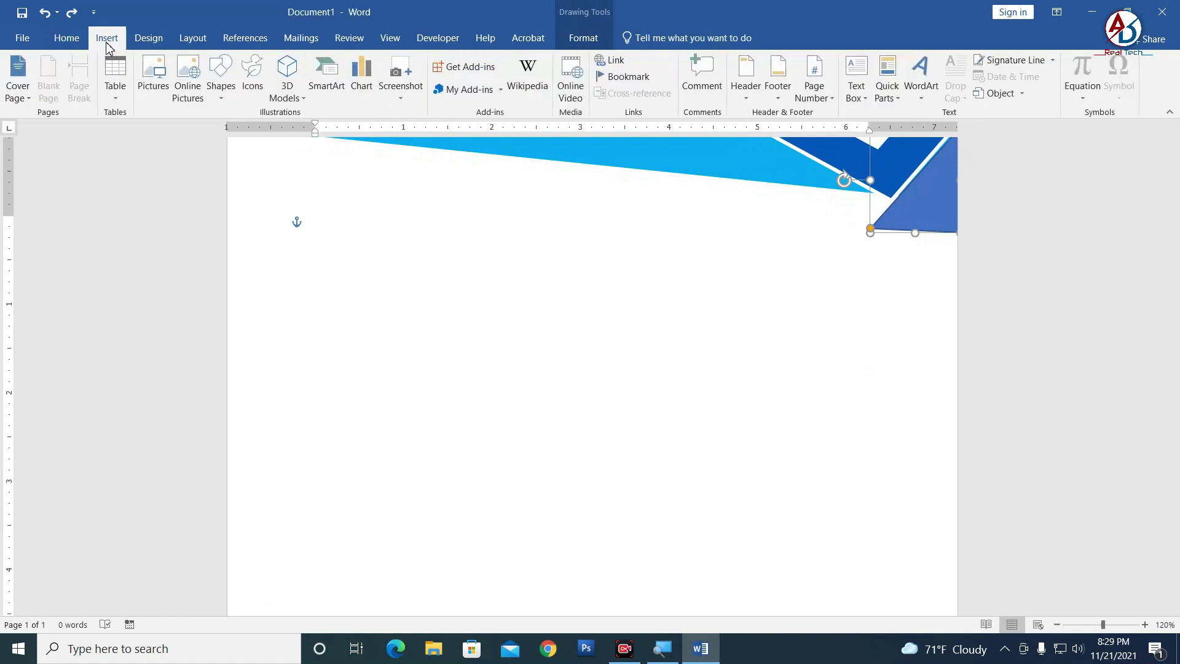
pyautogui.click(590, 45)
pyautogui.click(181, 61)
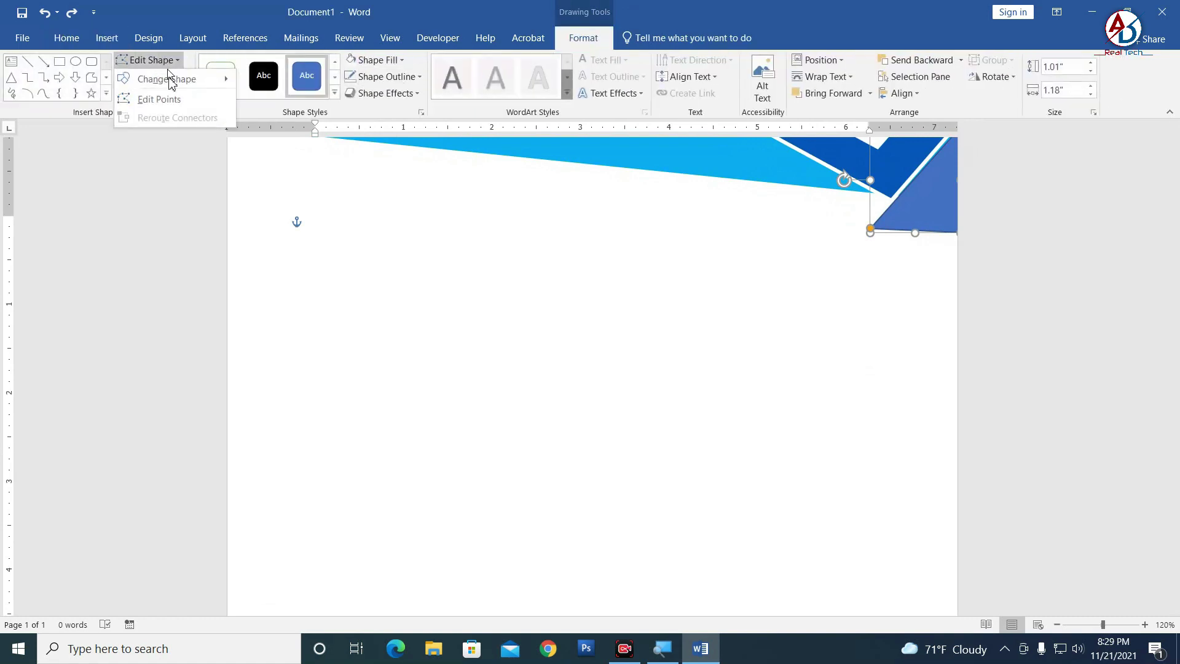
pyautogui.click(157, 100)
pyautogui.moveTo(916, 222); pyautogui.dragTo(842, 229)
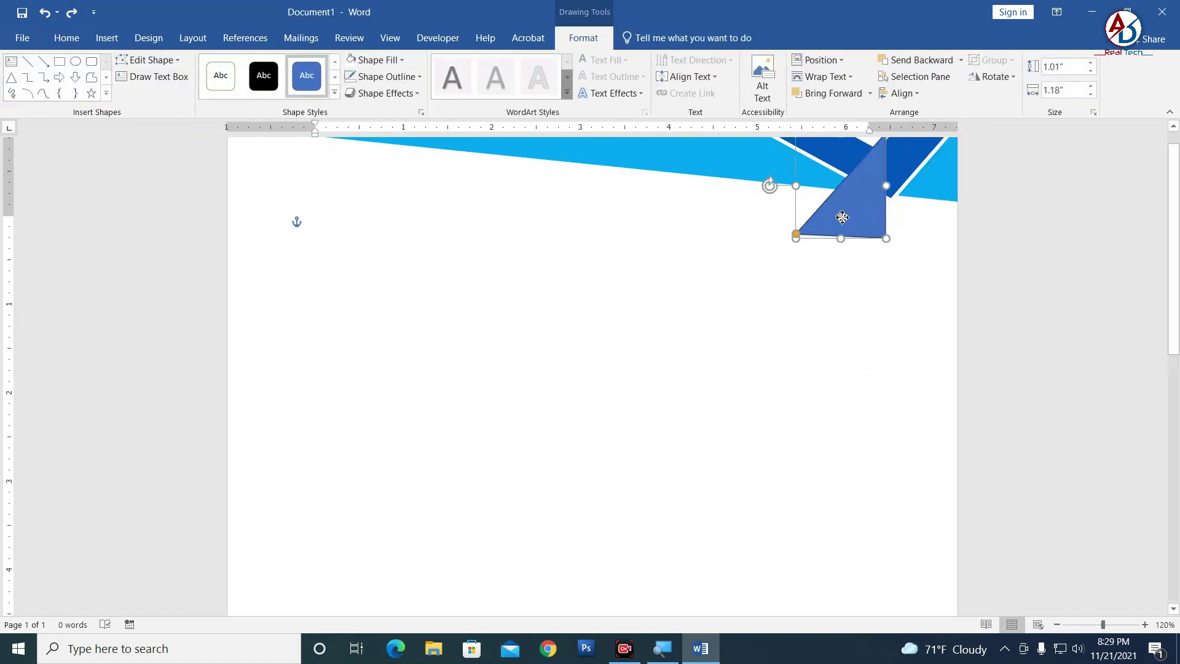
# Use Edit Points to pull the triangle's bottom-right point down, then nudge the triangle up slightly
pyautogui.click(176, 61)
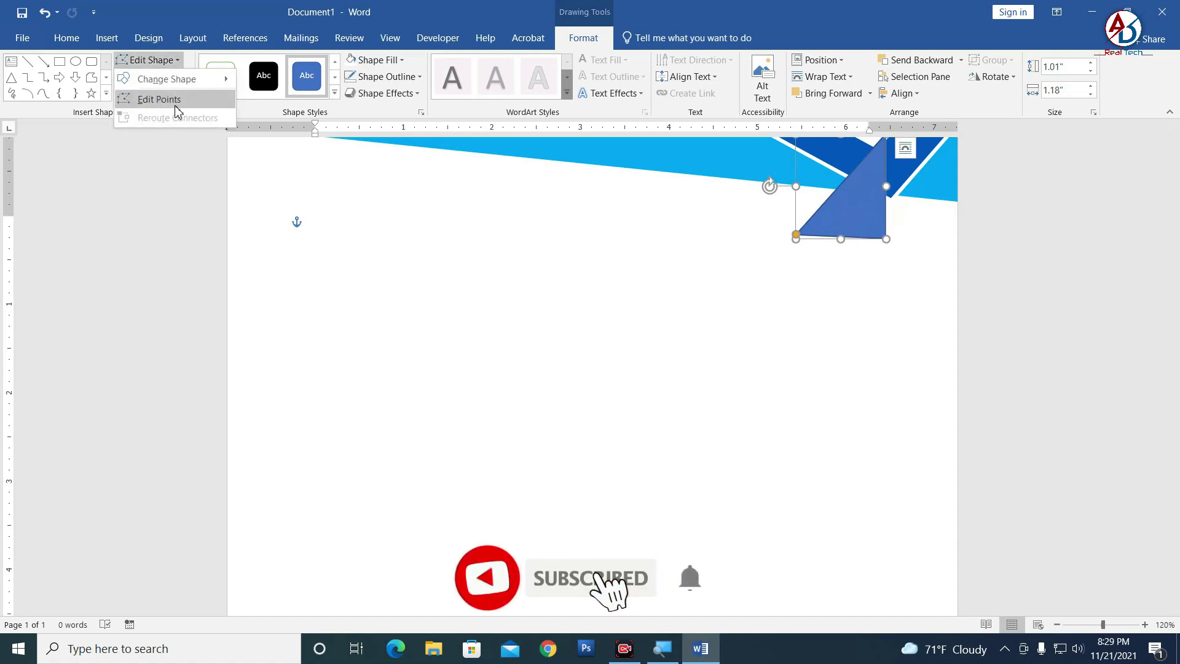
pyautogui.click(158, 100)
pyautogui.moveTo(885, 238); pyautogui.dragTo(889, 274)
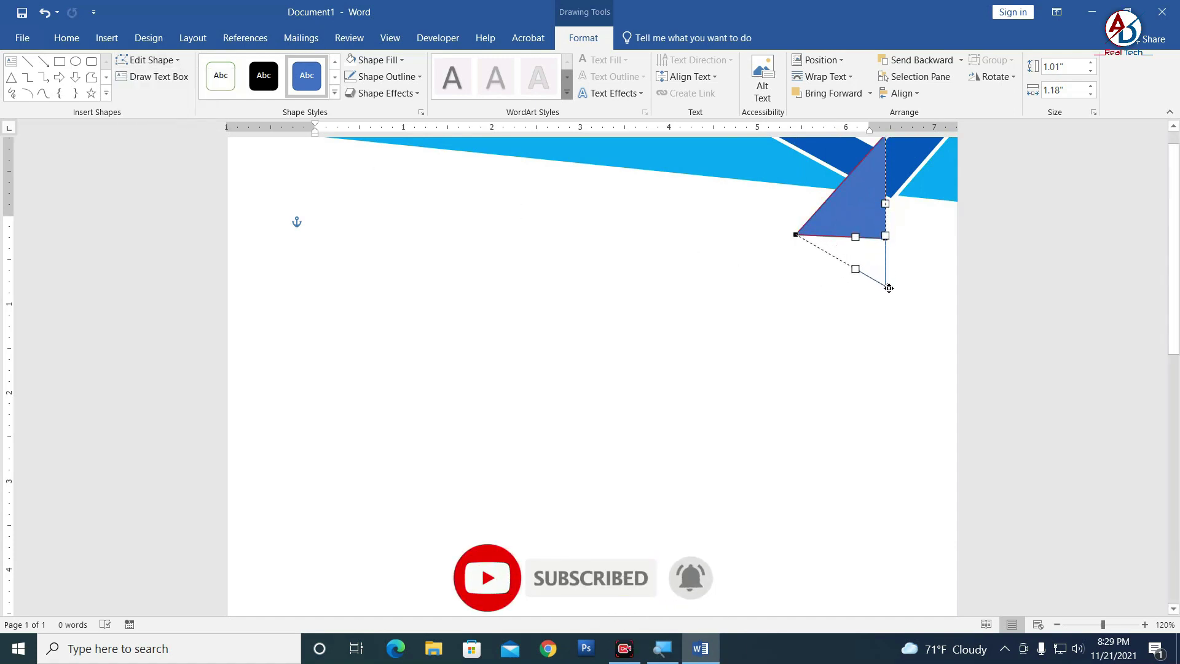
pyautogui.moveTo(889, 288); pyautogui.dragTo(940, 252)
pyautogui.click(938, 311)
pyautogui.click(875, 264)
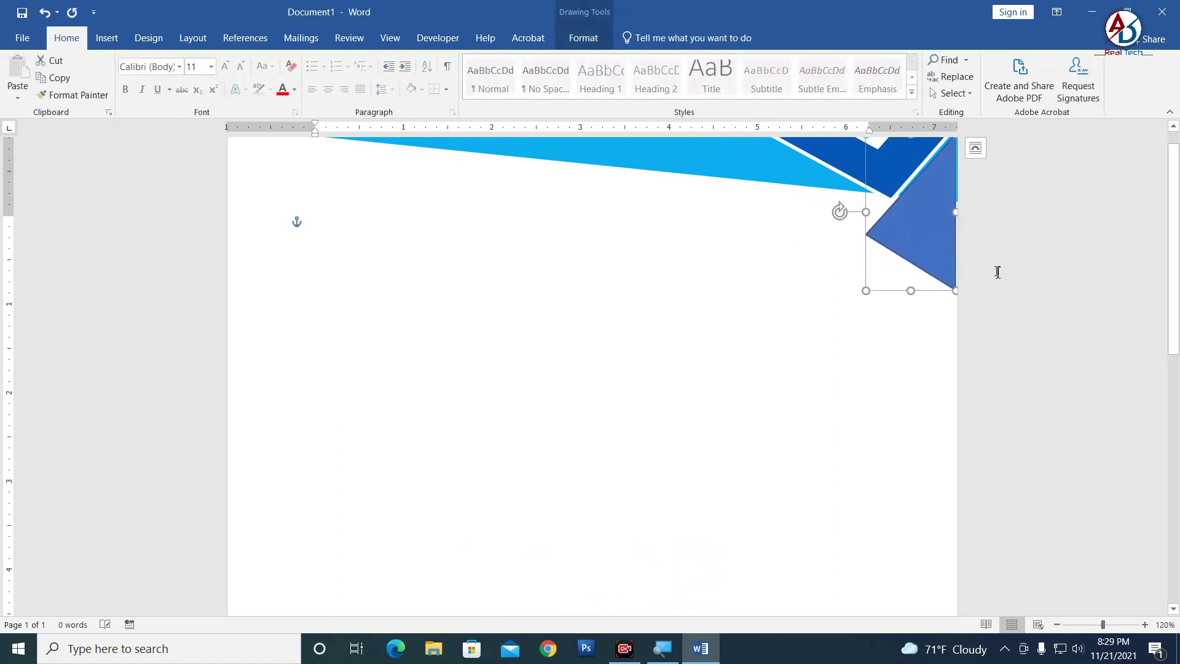
pyautogui.press('Up')
pyautogui.press('Up')
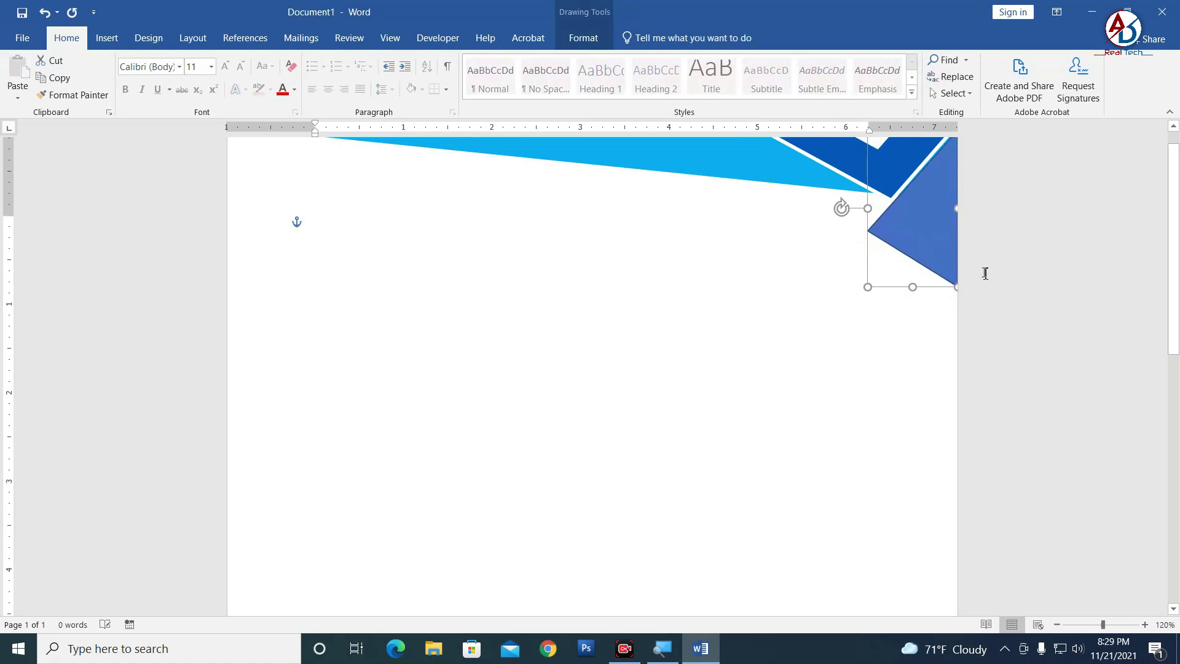
pyautogui.press('Up')
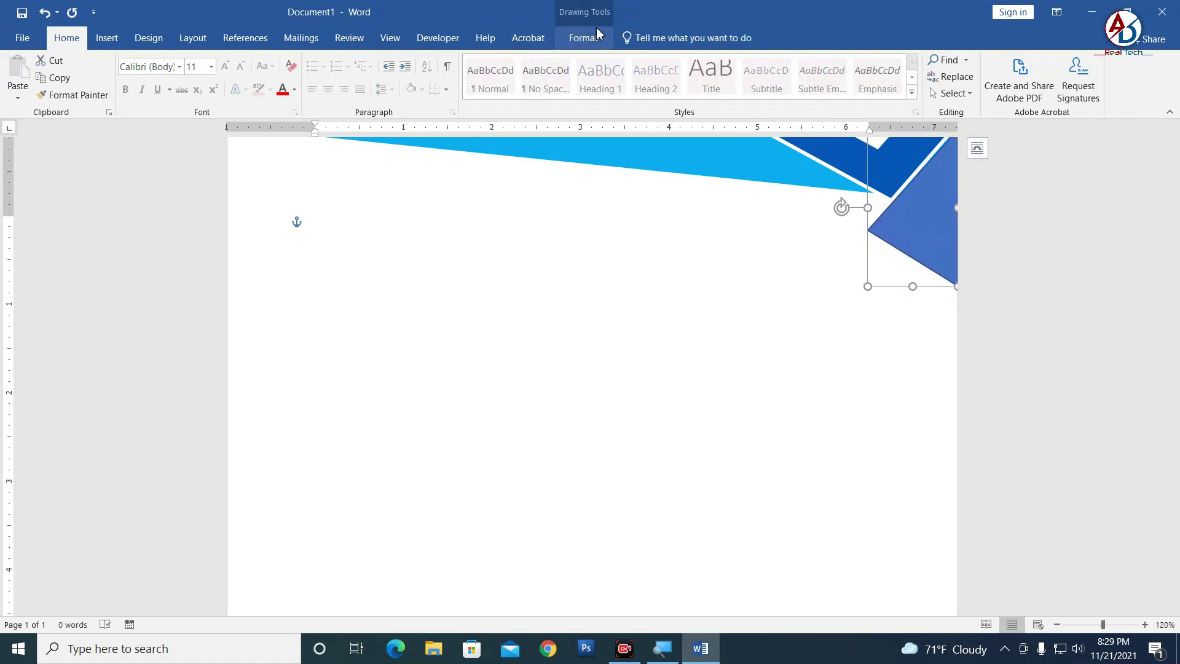
# Remove the triangle's outline and give it a dark charcoal grey fill
pyautogui.click(592, 38)
pyautogui.click(401, 78)
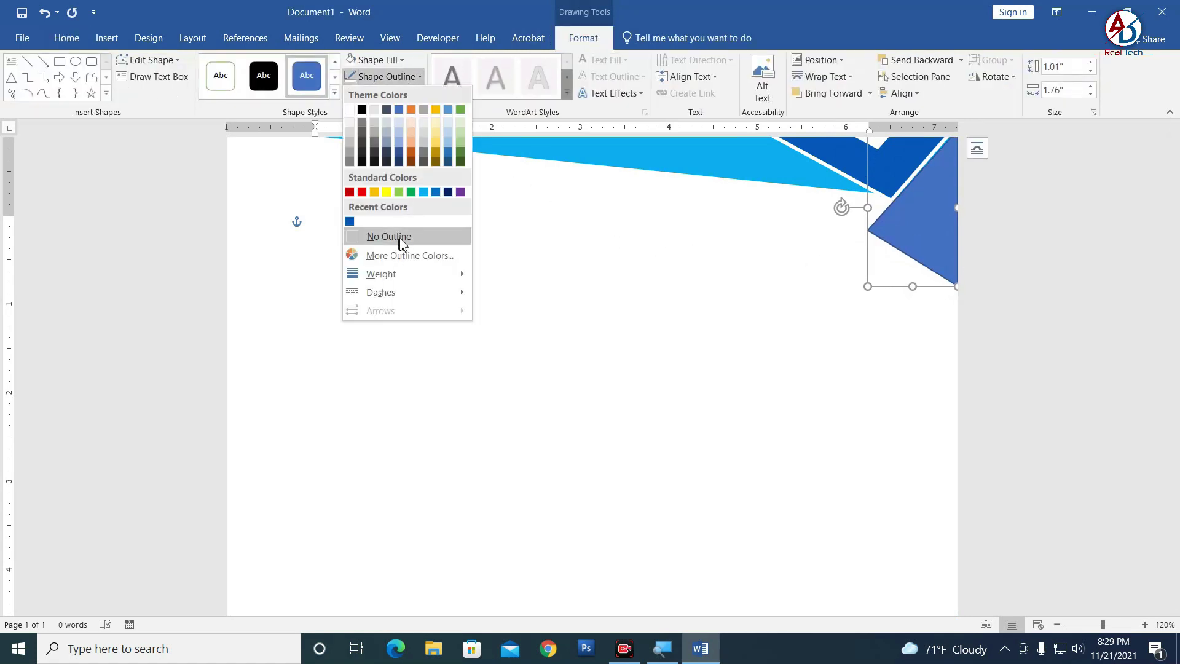
pyautogui.click(388, 234)
pyautogui.click(381, 66)
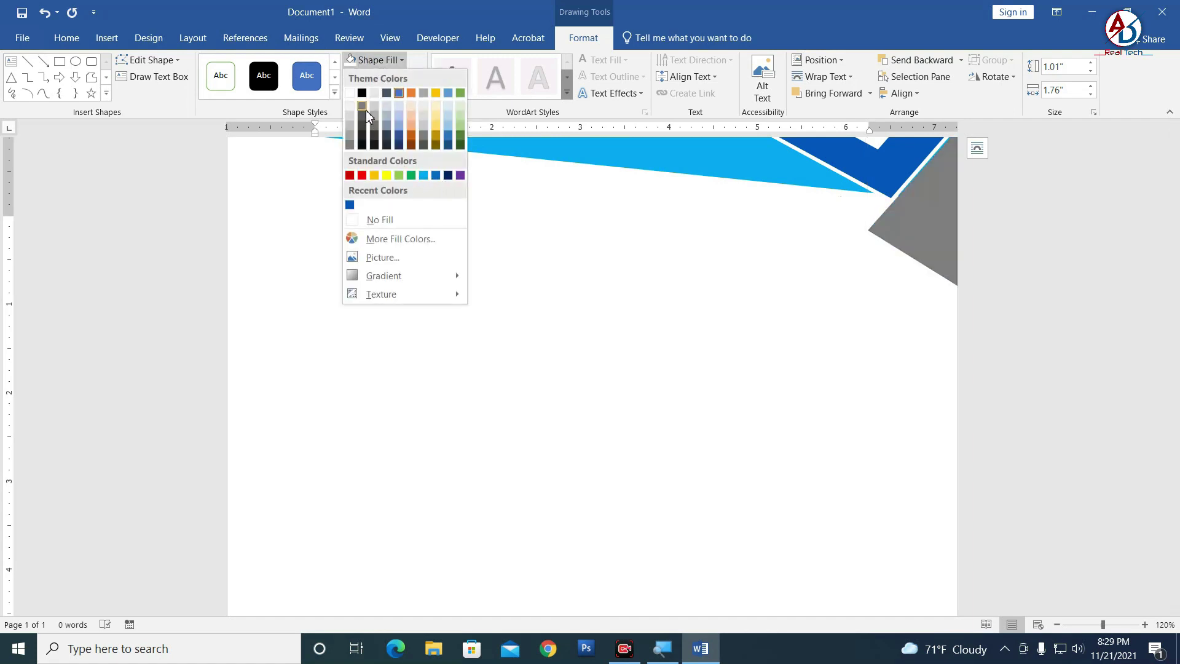
pyautogui.click(364, 126)
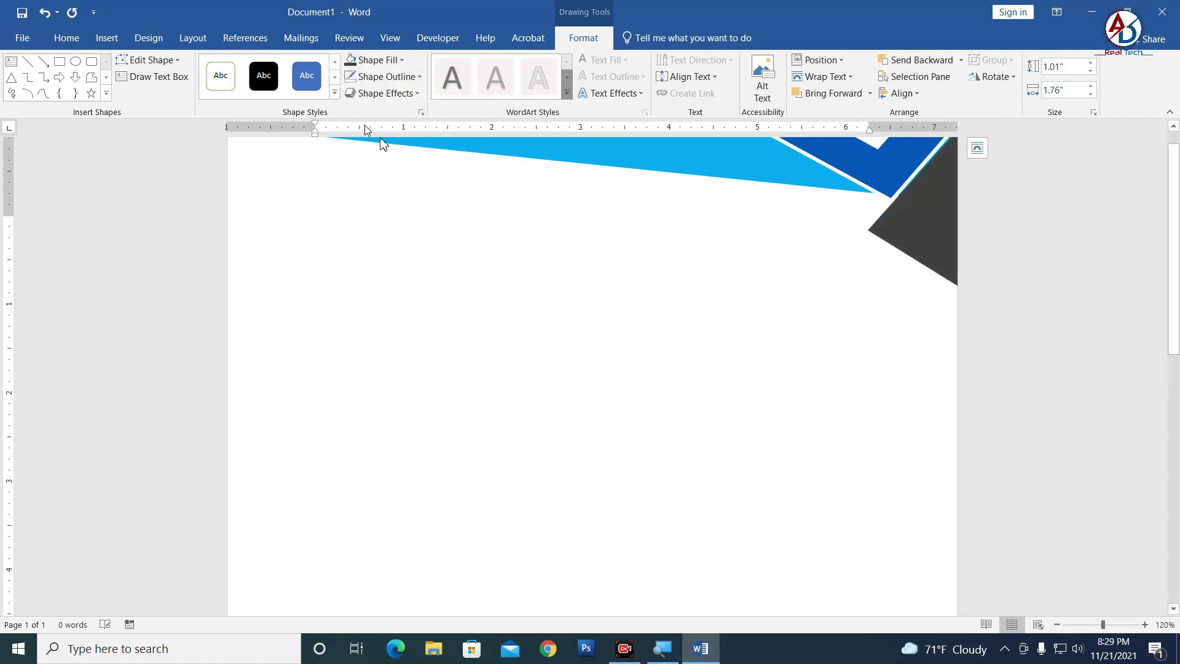
pyautogui.scroll(4, 904, 363)
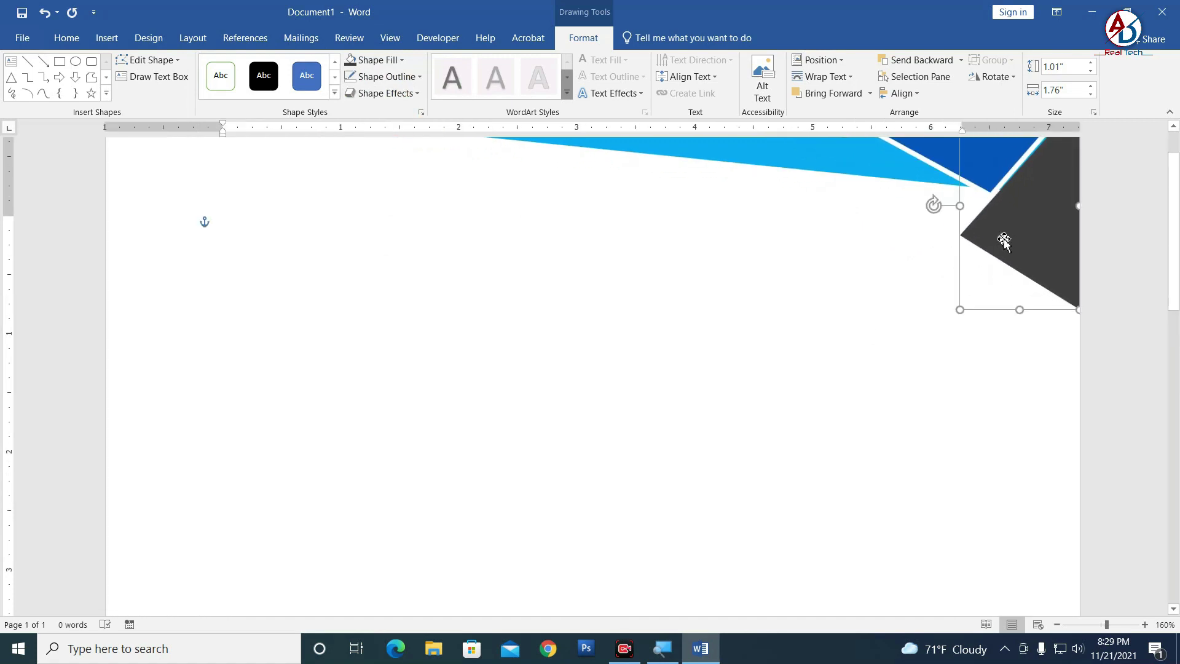
pyautogui.scroll(2, 934, 352)
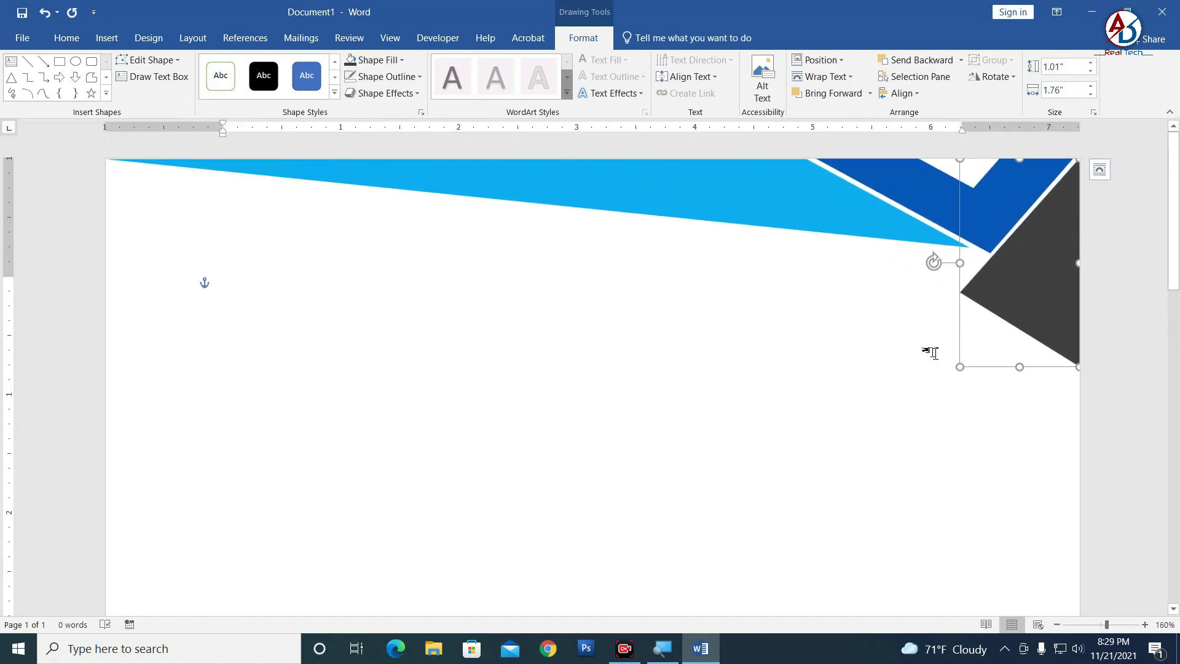
# Duplicate the light-blue header band lower on the page with a Ctrl-drag
pyautogui.click(875, 427)
pyautogui.scroll(-5, 880, 413)
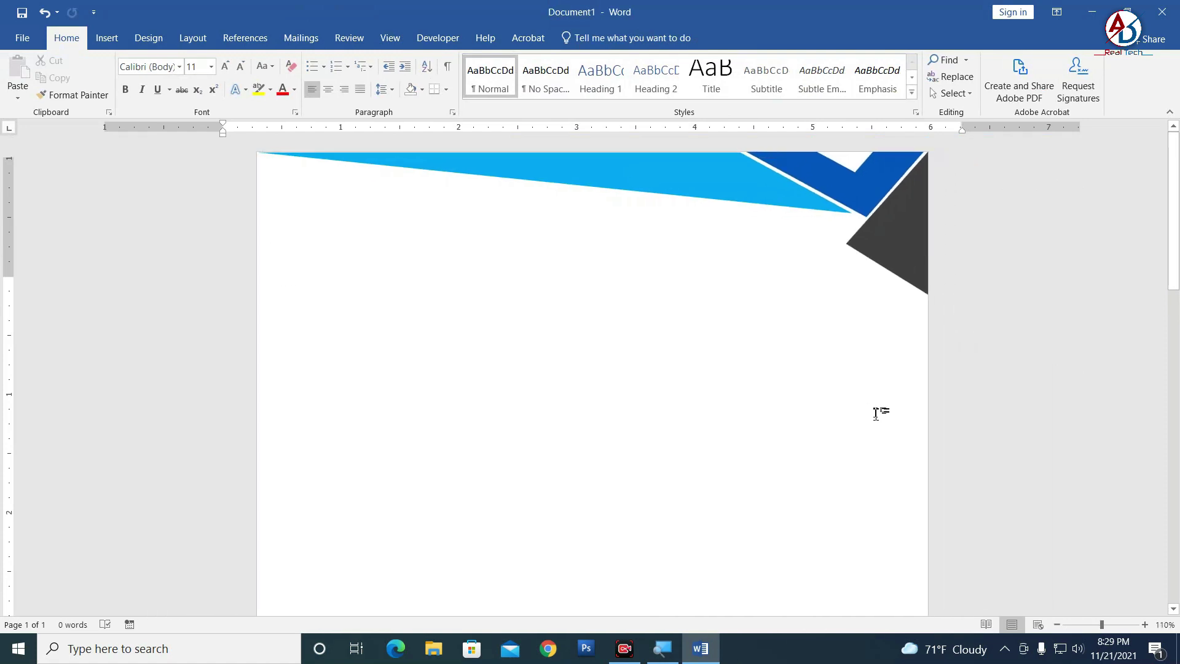
pyautogui.scroll(-5, 881, 413)
pyautogui.scroll(-3, 699, 393)
pyautogui.scroll(2, 530, 266)
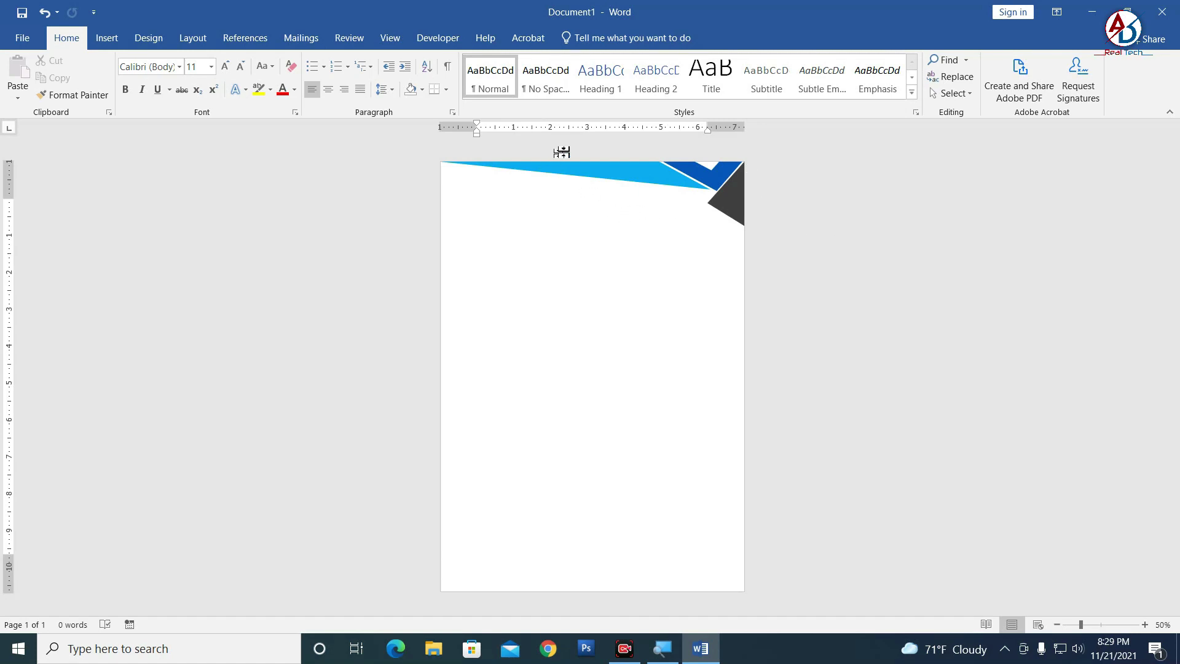
pyautogui.click(596, 179)
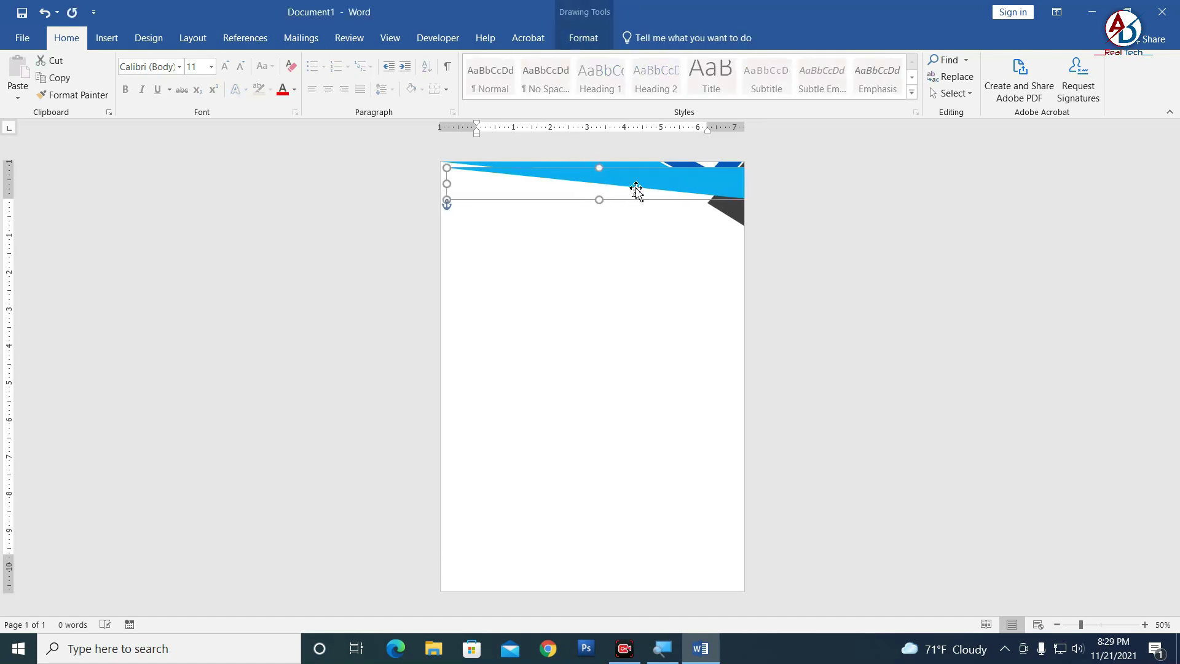
pyautogui.moveTo(617, 205); pyautogui.dragTo(615, 421)
pyautogui.click(590, 38)
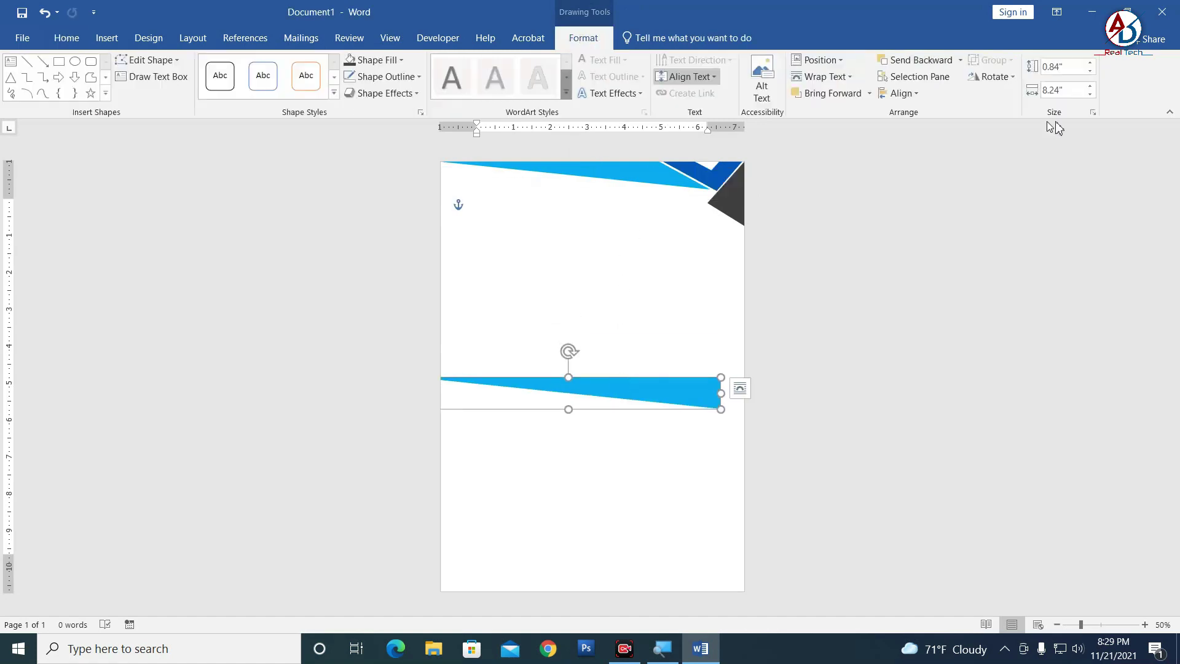
# Flip the copied band vertically and horizontally, then move it to the page's bottom edge
pyautogui.click(993, 76)
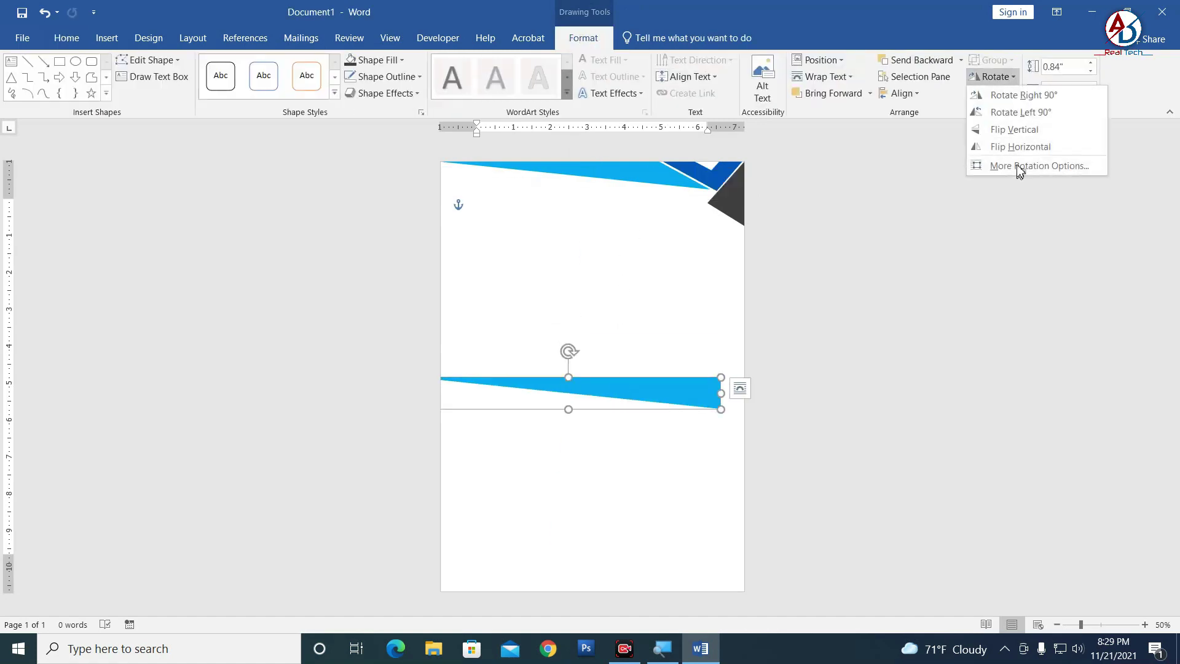
pyautogui.click(1017, 129)
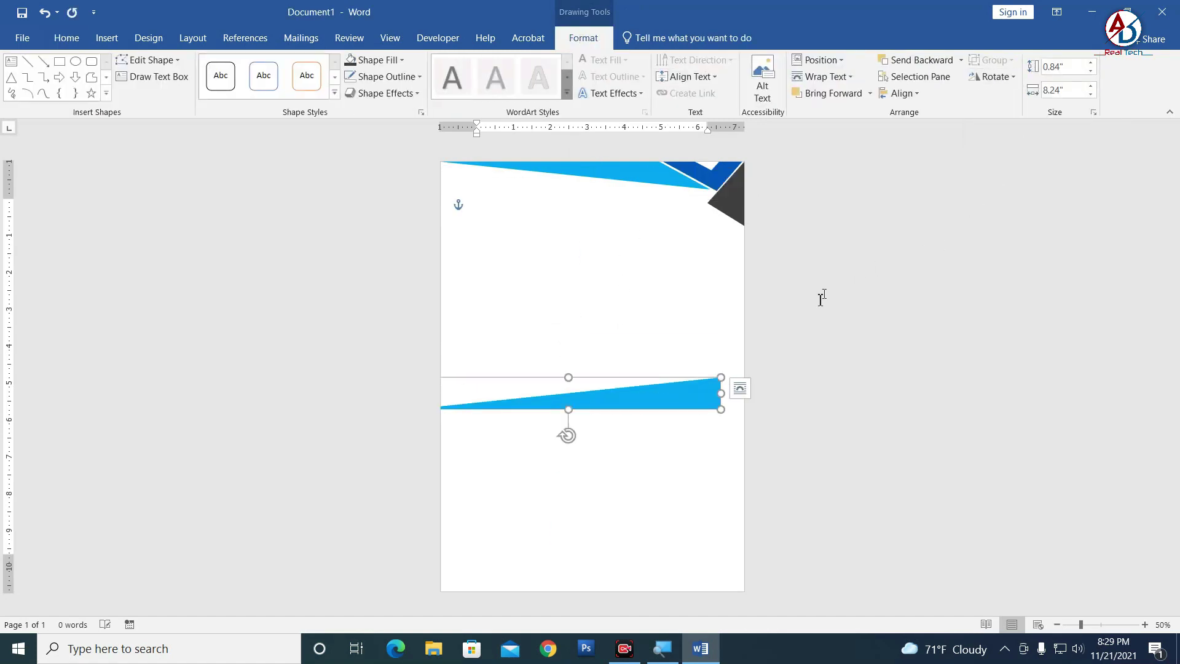
pyautogui.click(994, 77)
pyautogui.click(1036, 148)
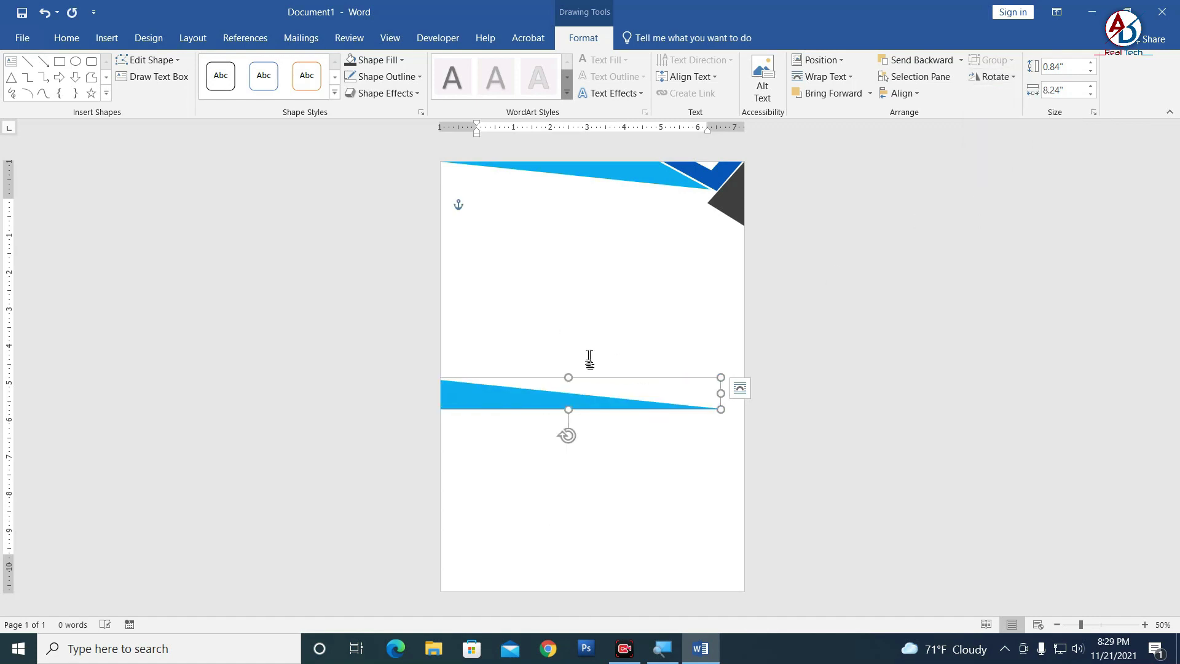
pyautogui.moveTo(480, 401); pyautogui.dragTo(484, 582)
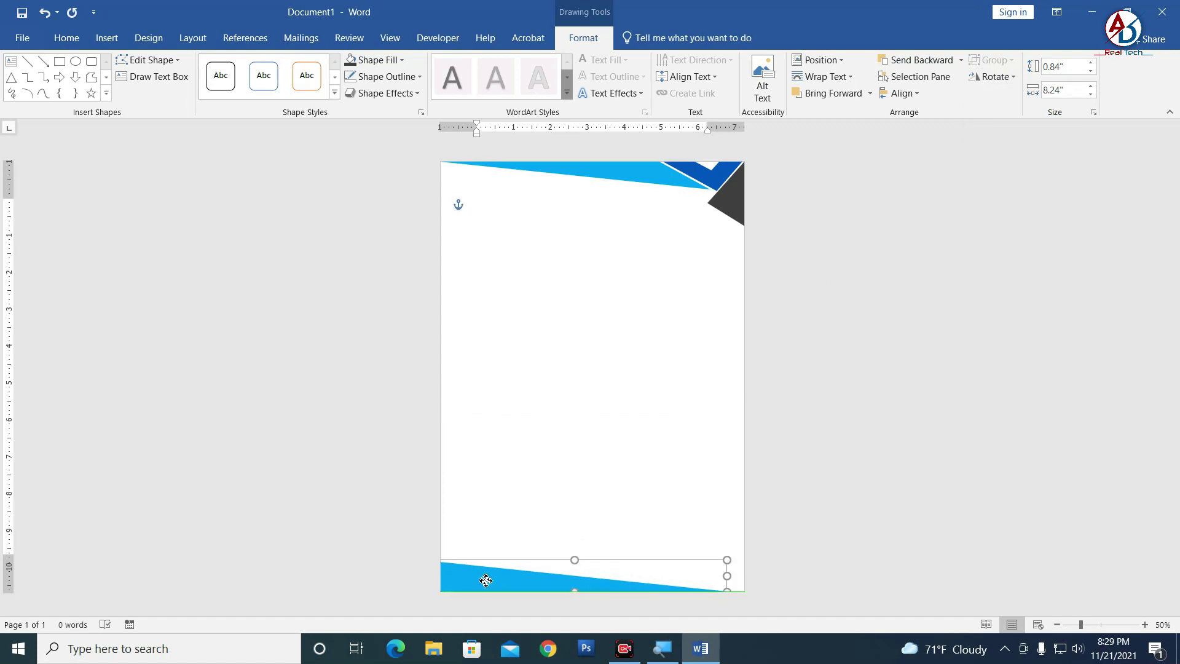
pyautogui.click(594, 510)
# Duplicate the dark-blue header triangle and drag the copy down to the bottom band
pyautogui.scroll(1, 599, 508)
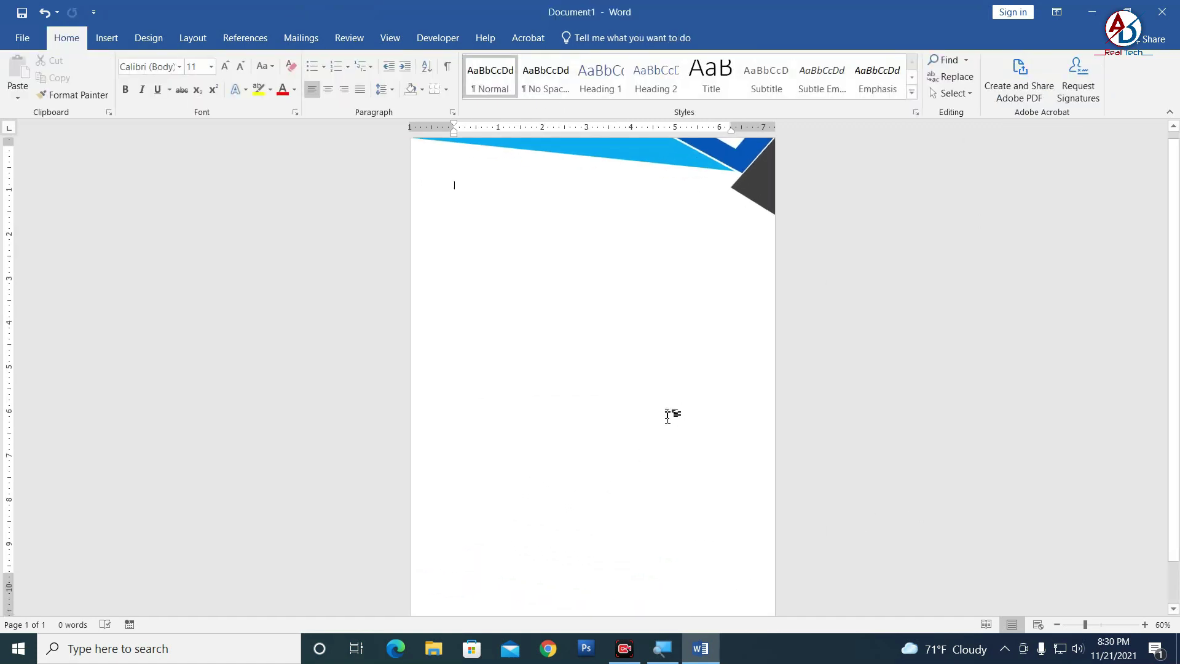
pyautogui.scroll(-1, 665, 413)
pyautogui.scroll(1, 731, 215)
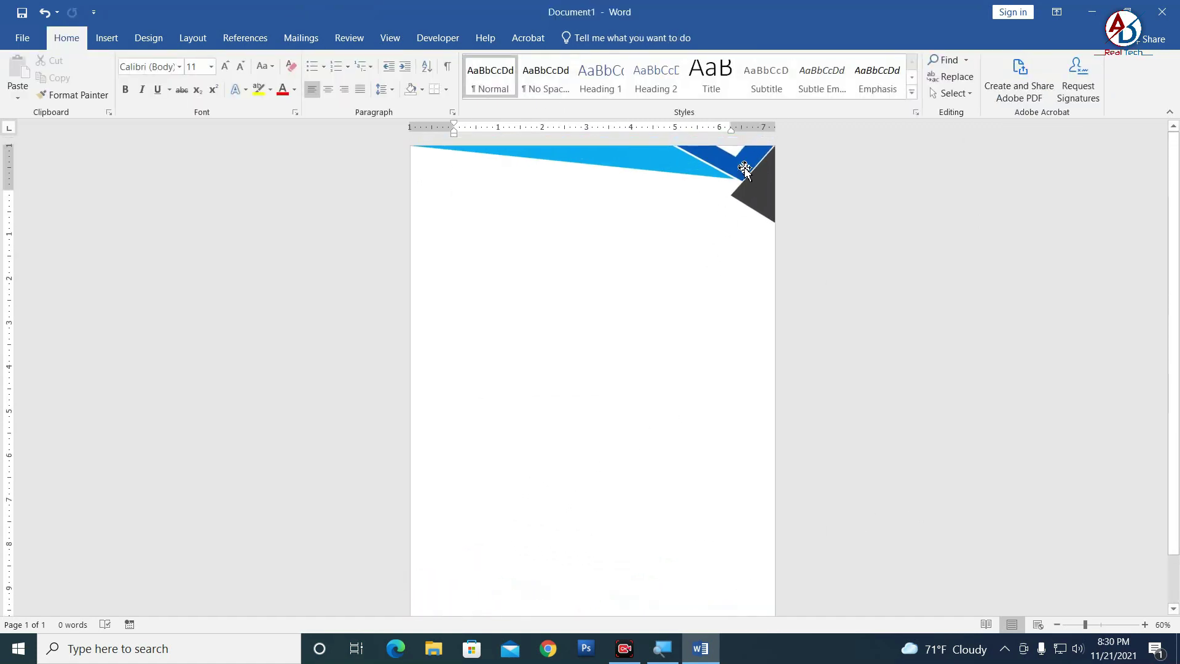
pyautogui.click(745, 169)
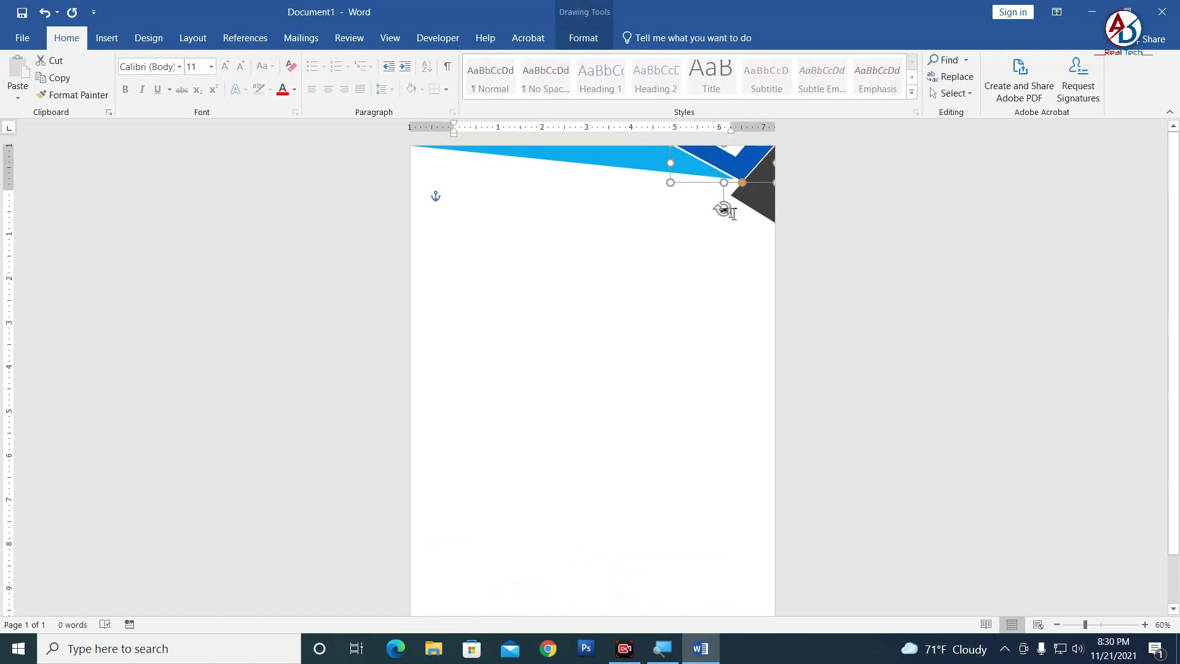
pyautogui.moveTo(735, 155); pyautogui.dragTo(617, 351)
pyautogui.click(583, 37)
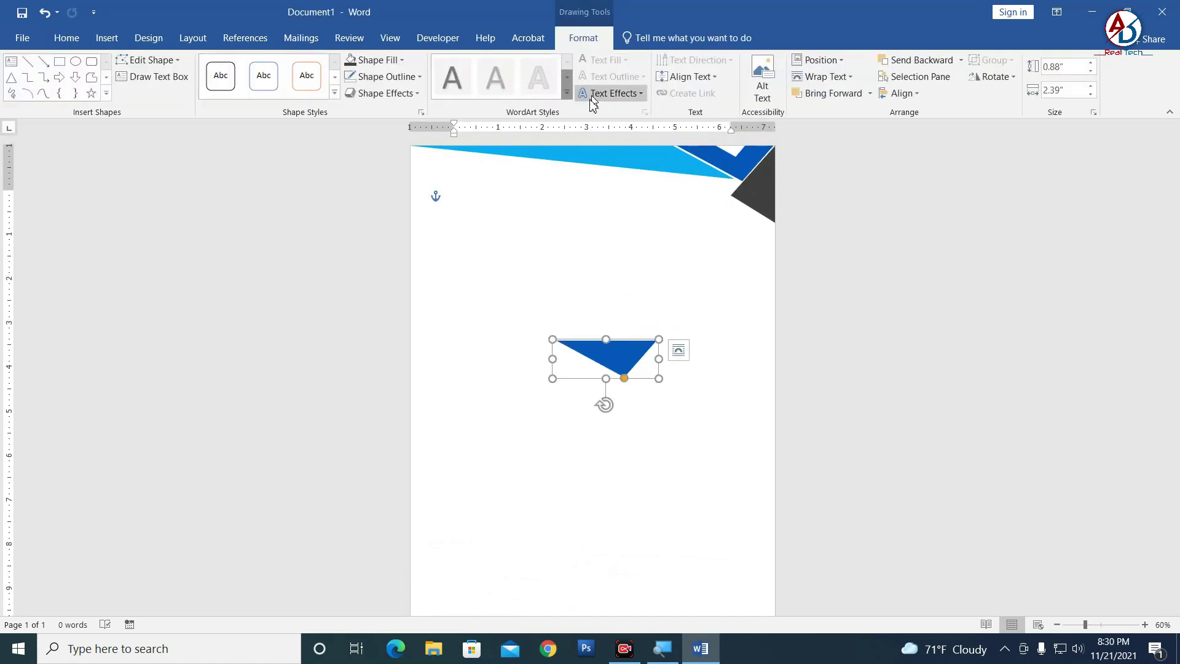
pyautogui.scroll(-2, 679, 289)
pyautogui.moveTo(616, 305); pyautogui.dragTo(467, 592)
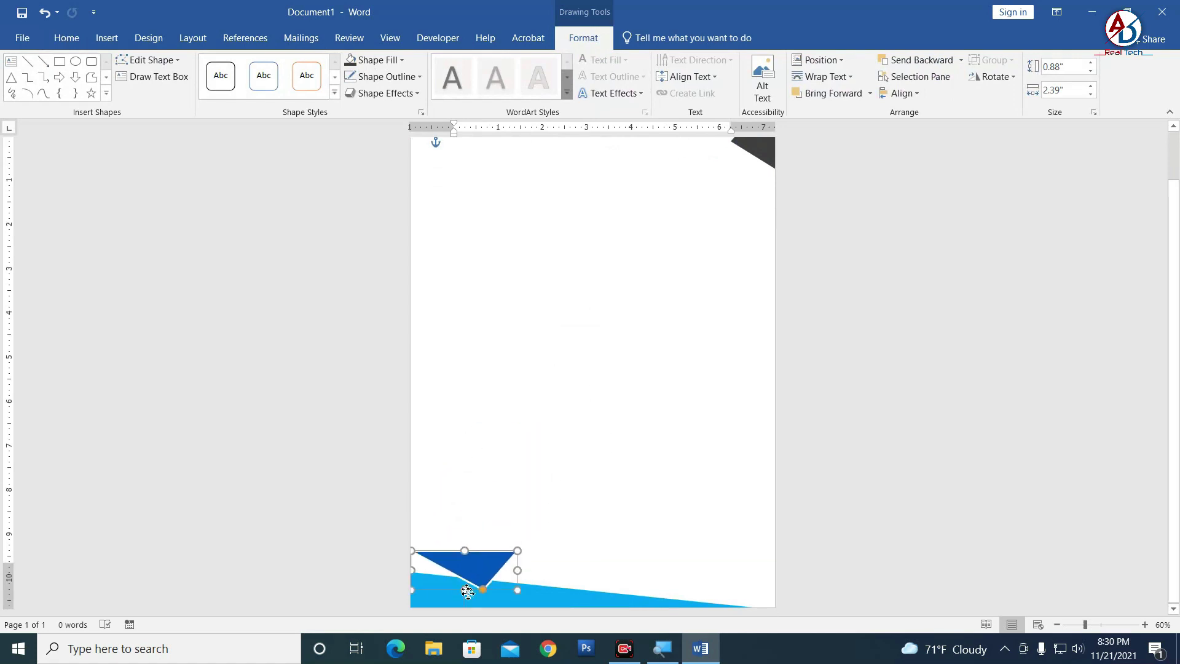
# Flip the copied triangle vertically, fill it white, and nudge it down into the band
pyautogui.click(991, 77)
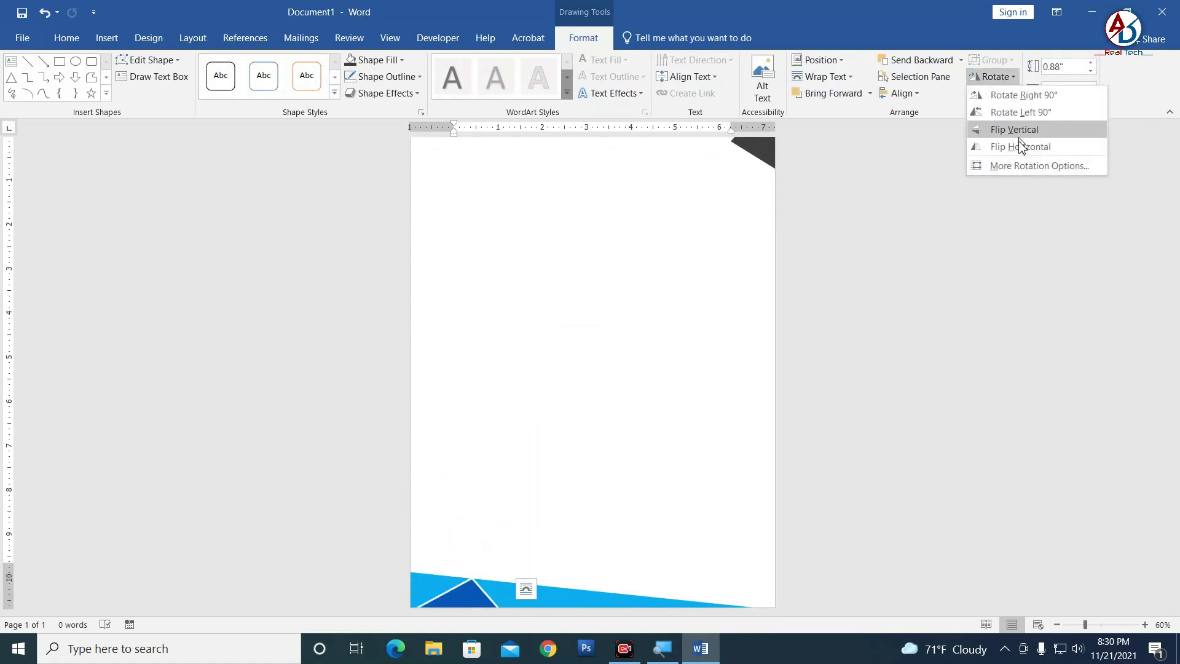
pyautogui.click(1022, 131)
pyautogui.scroll(2, 656, 387)
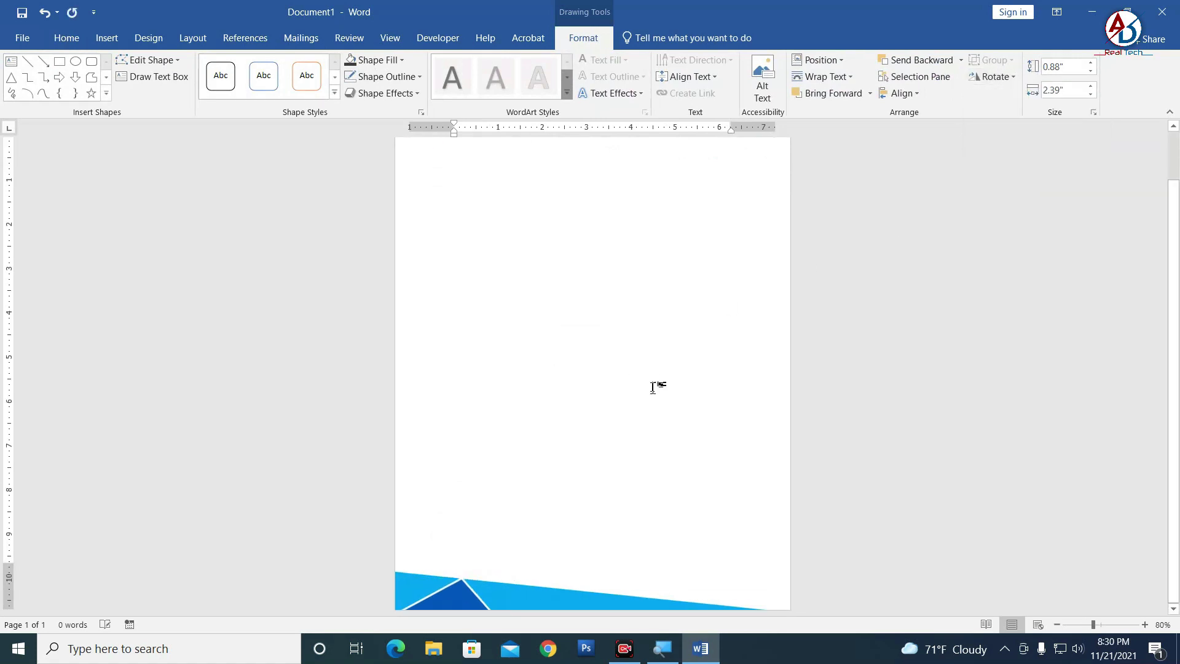
pyautogui.click(375, 60)
pyautogui.click(354, 95)
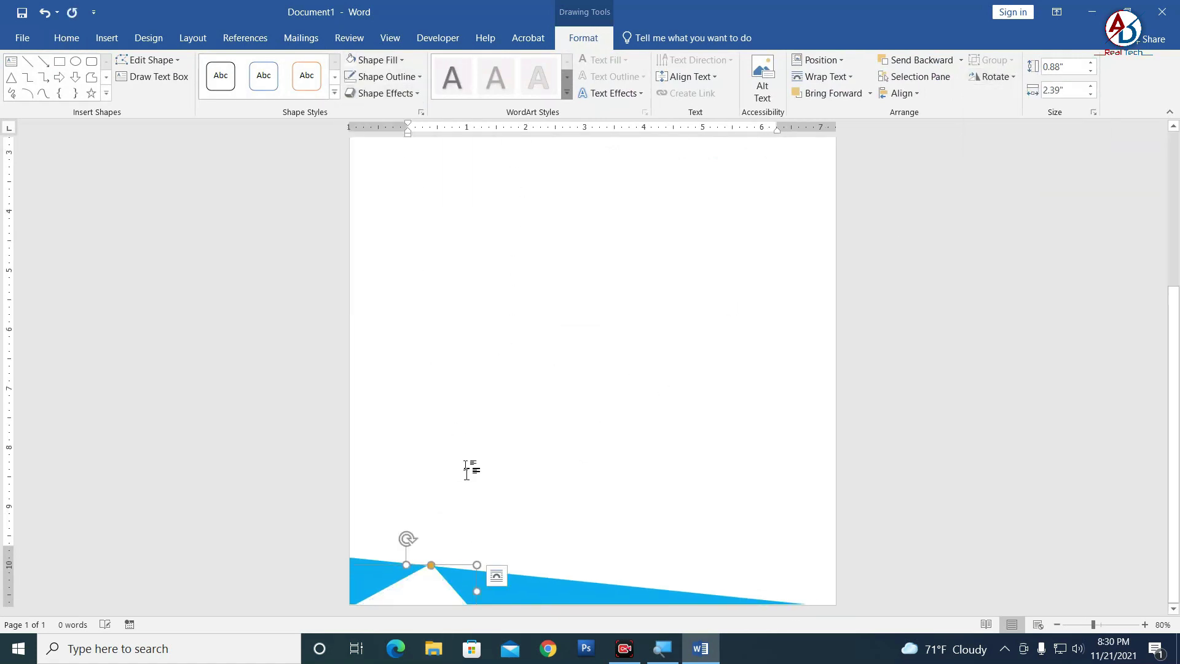
pyautogui.press('Down')
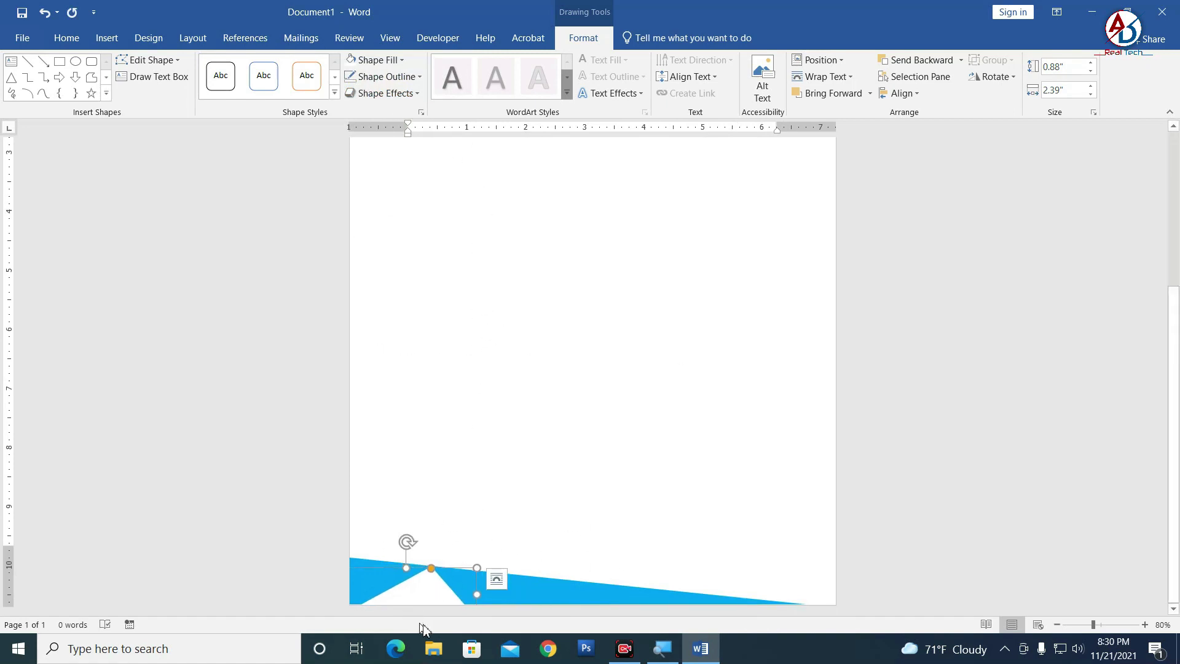
pyautogui.scroll(3, 791, 448)
pyautogui.scroll(3, 723, 345)
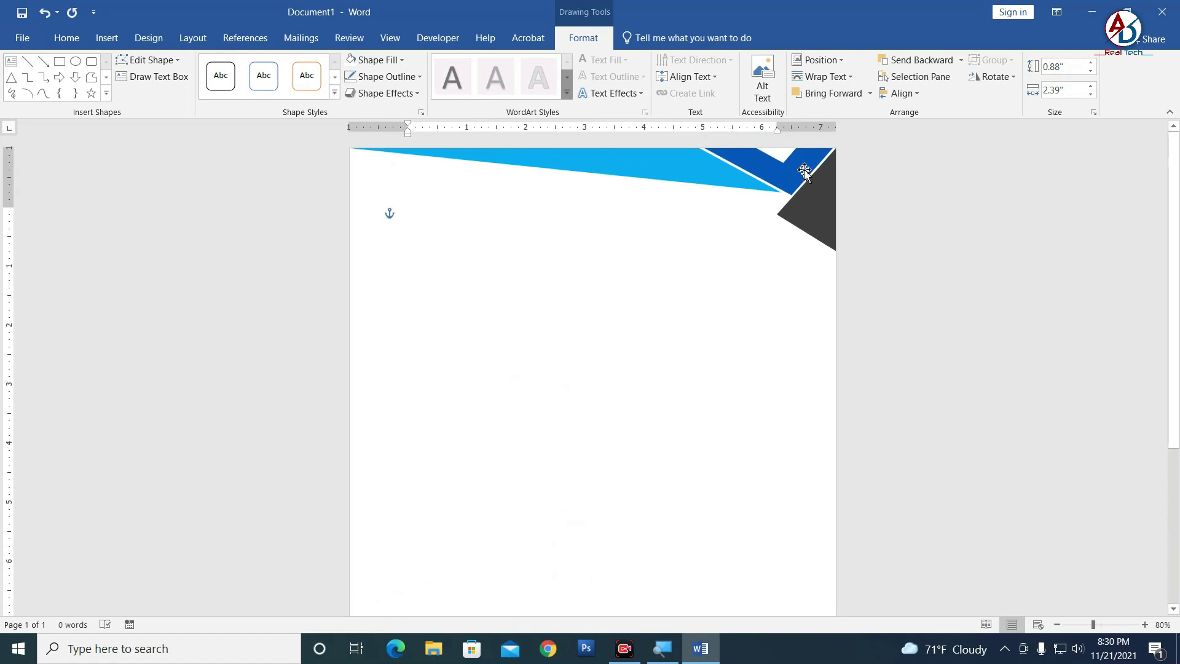
# Copy the small corner shape from the top-right and fill the copy dark blue
pyautogui.click(783, 161)
pyautogui.press('Right')
pyautogui.press('Right')
pyautogui.press('Right')
pyautogui.press('Down')
pyautogui.press('Down')
pyautogui.press('Down')
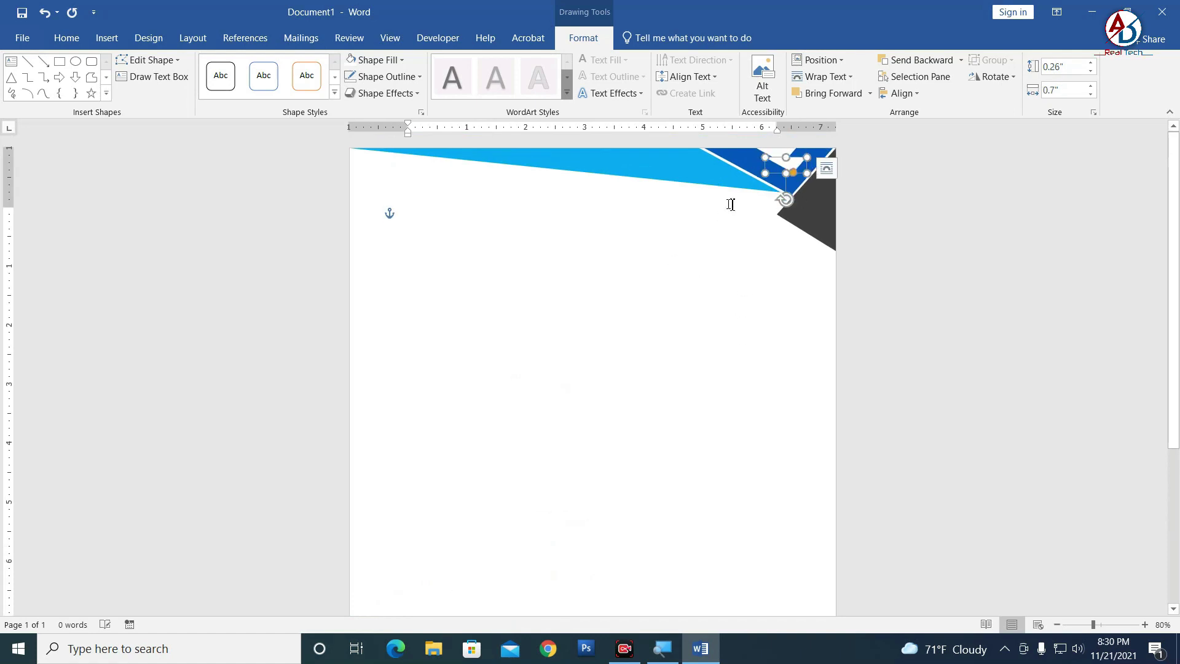
pyautogui.moveTo(796, 165); pyautogui.dragTo(600, 389)
pyautogui.scroll(-3, 622, 414)
pyautogui.scroll(-3, 610, 454)
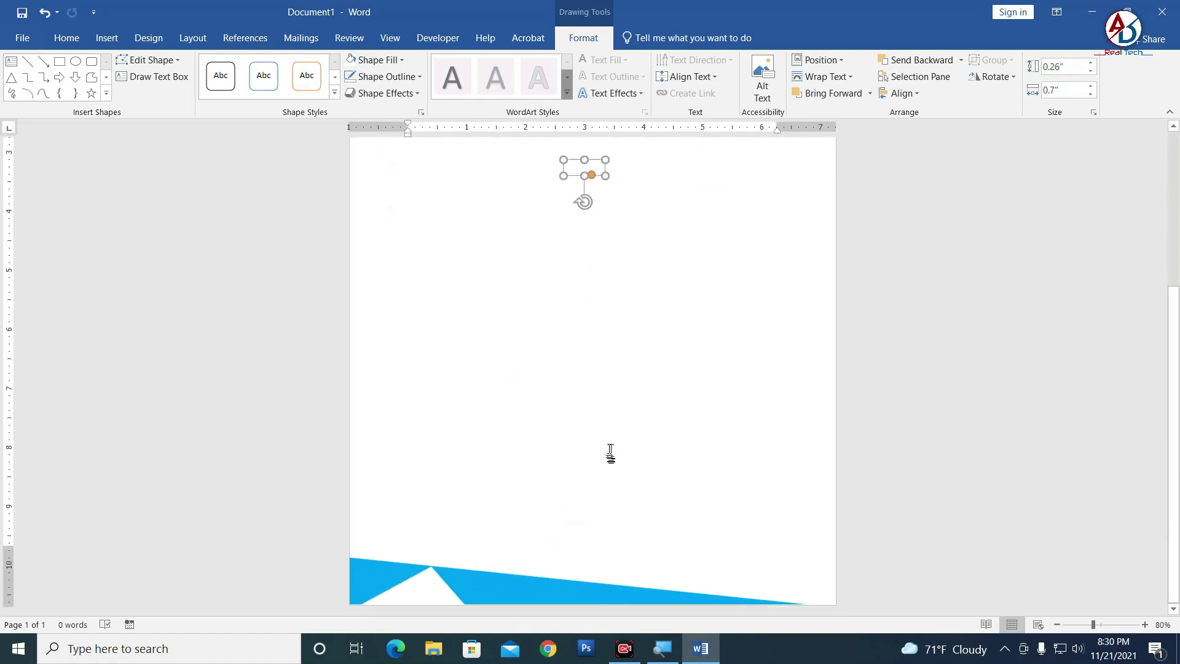
pyautogui.click(378, 58)
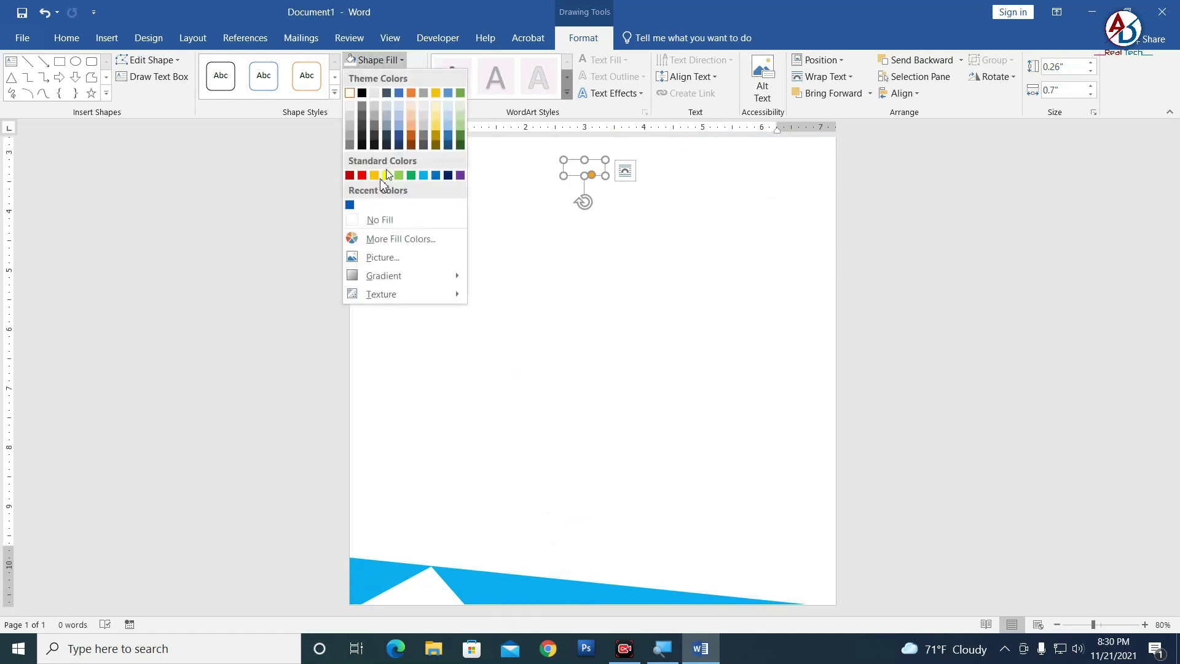
pyautogui.click(351, 211)
# Flip the small dark-blue triangle vertically and place it inside the bottom band's white notch
pyautogui.moveTo(593, 167); pyautogui.dragTo(445, 538)
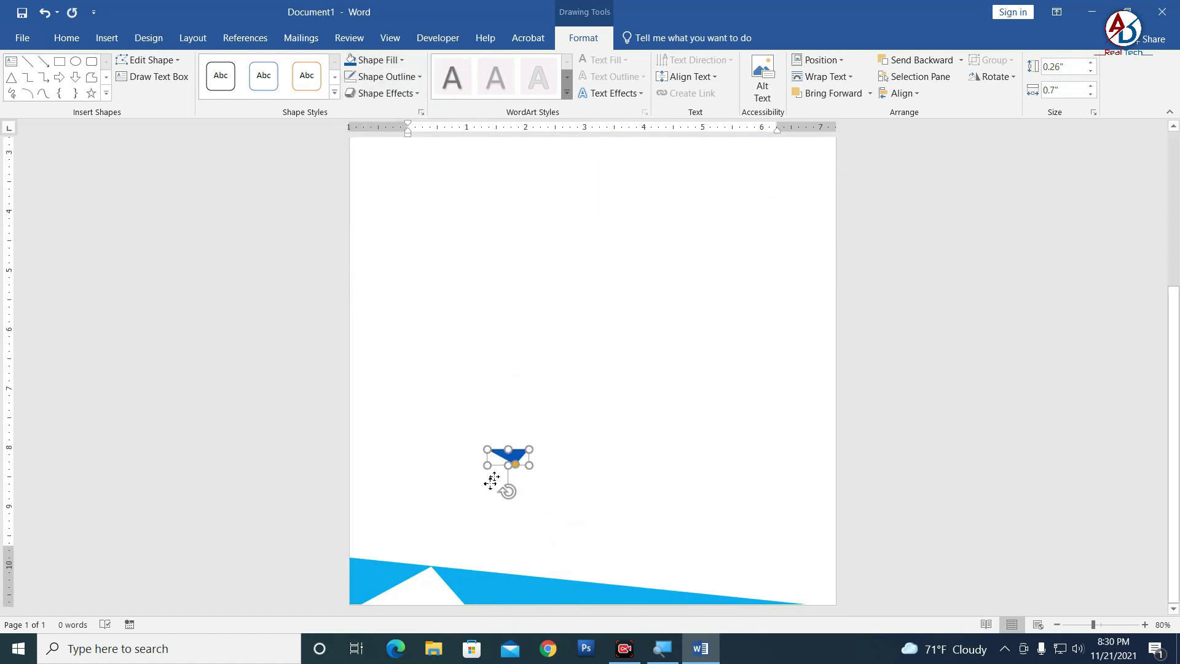
pyautogui.click(991, 76)
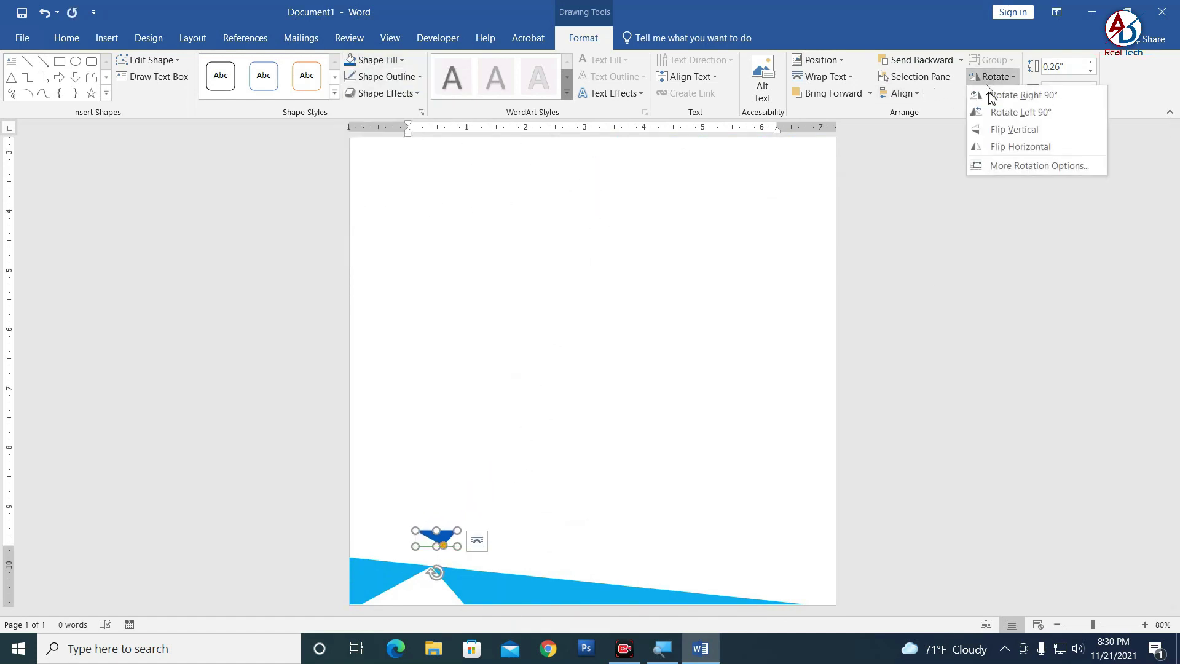
pyautogui.click(1006, 130)
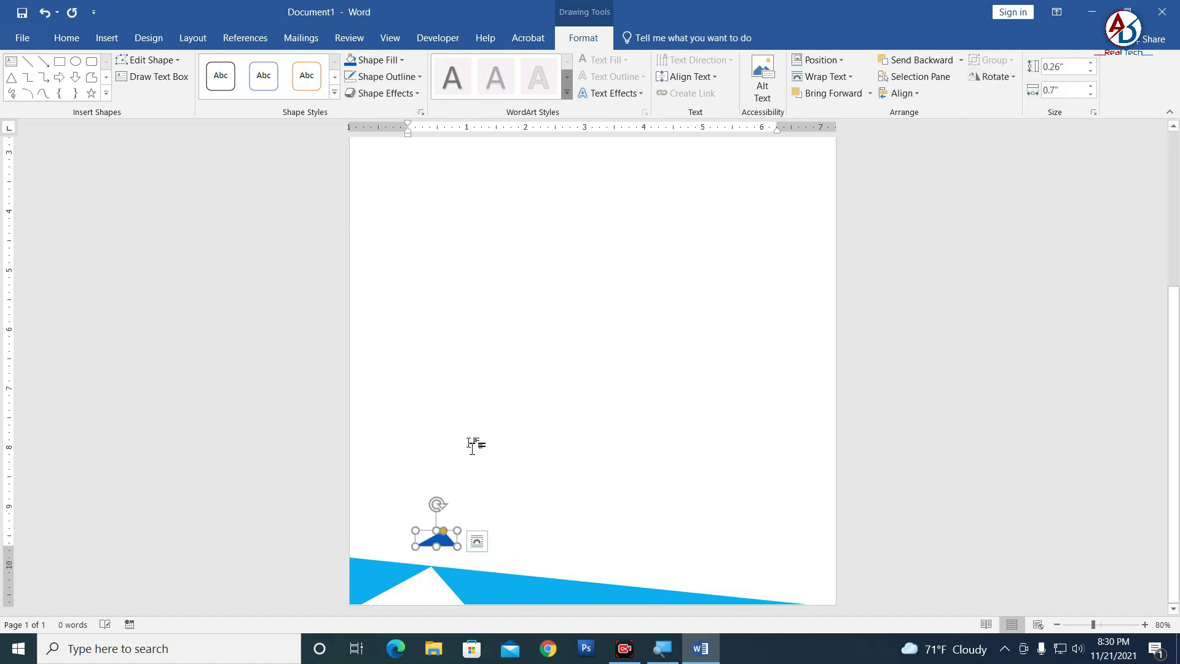
pyautogui.moveTo(445, 542); pyautogui.dragTo(424, 596)
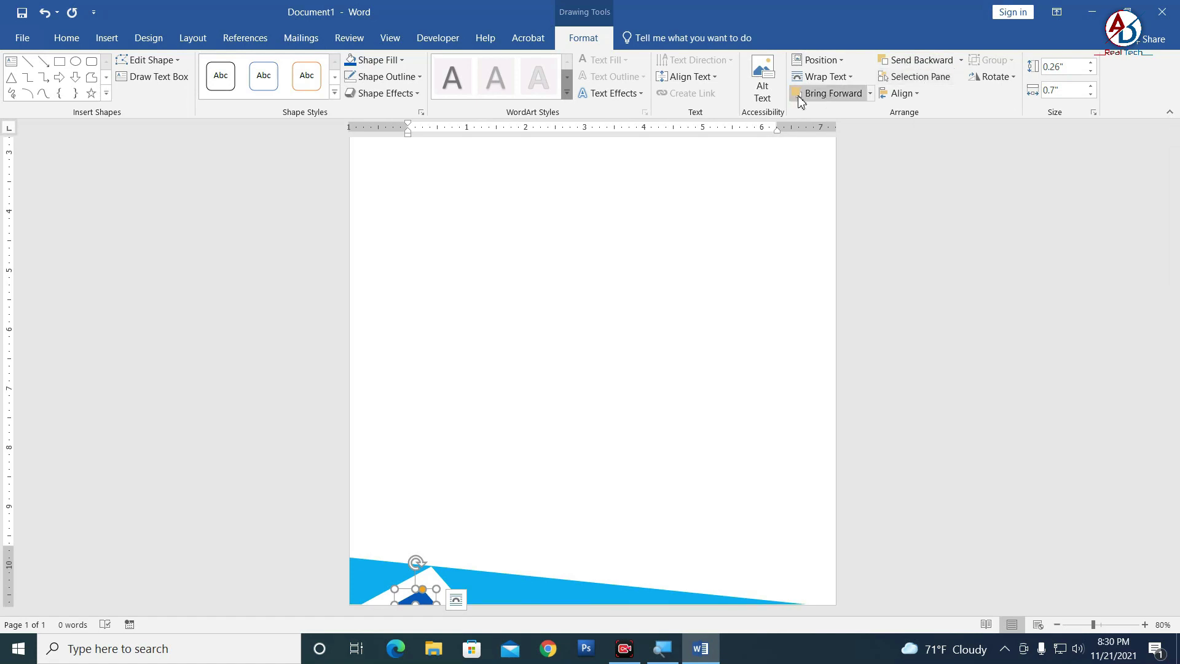
pyautogui.click(606, 413)
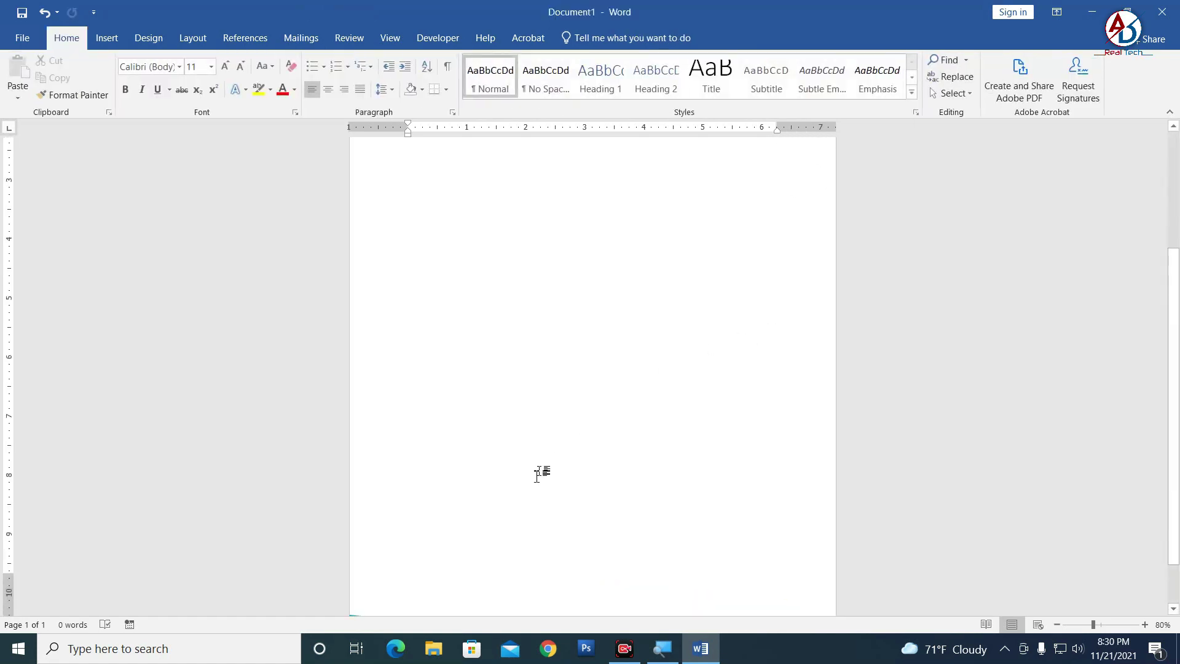
pyautogui.click(417, 598)
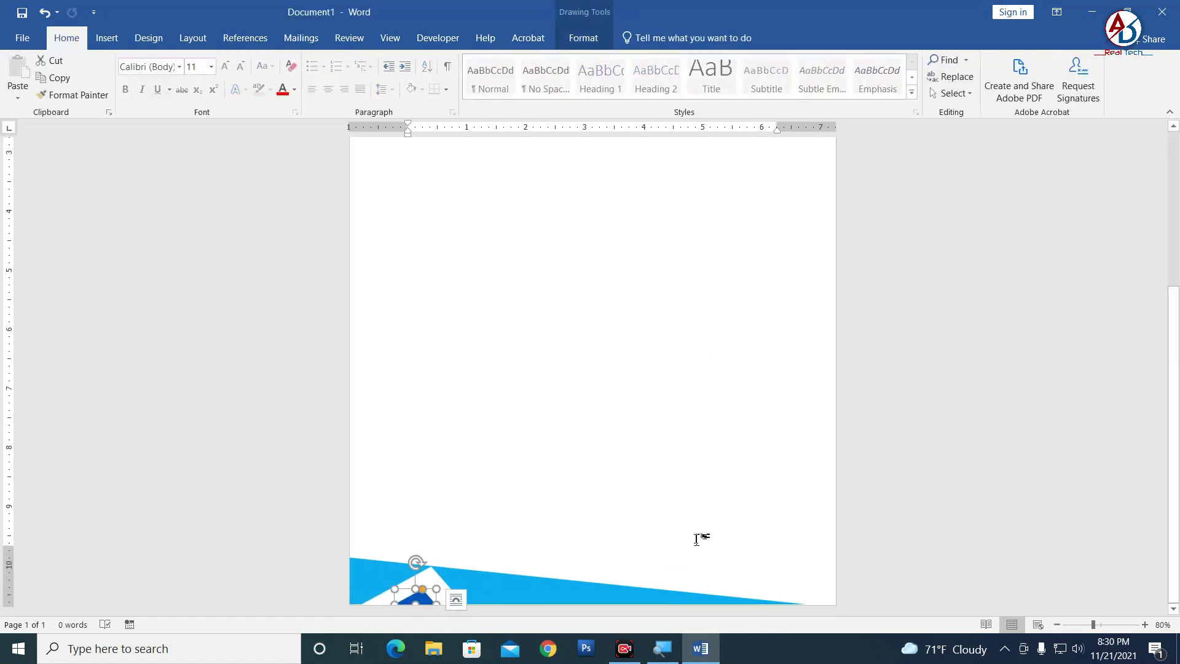
pyautogui.click(574, 592)
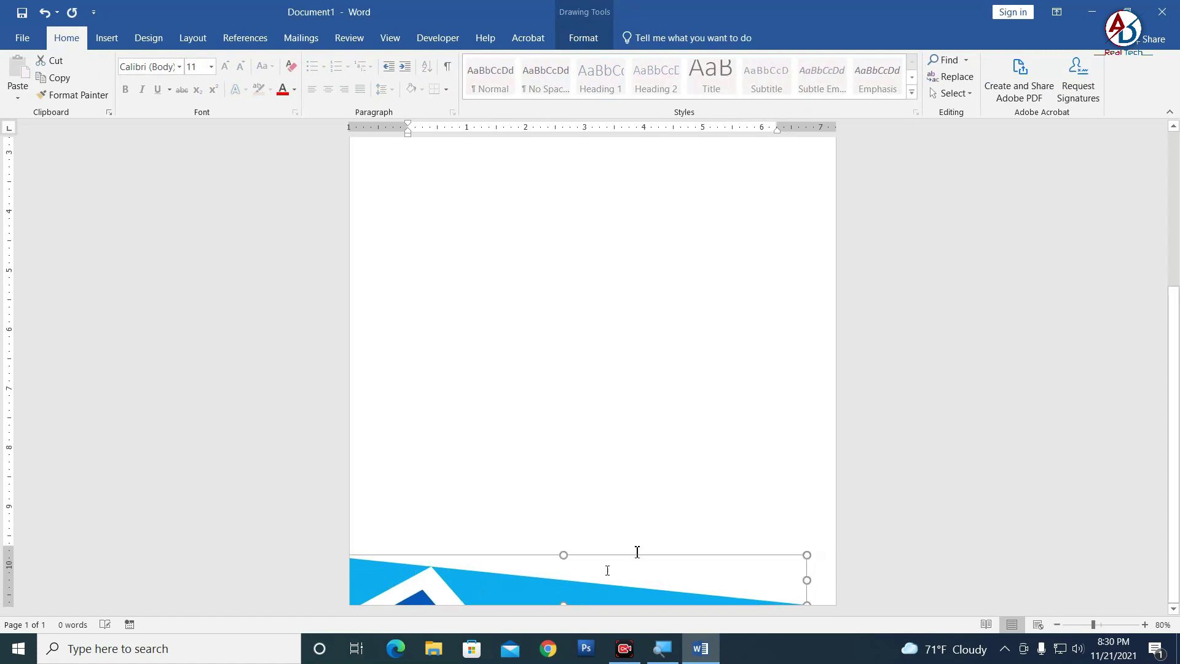
pyautogui.click(690, 426)
pyautogui.scroll(10, 691, 427)
pyautogui.scroll(-5, 700, 399)
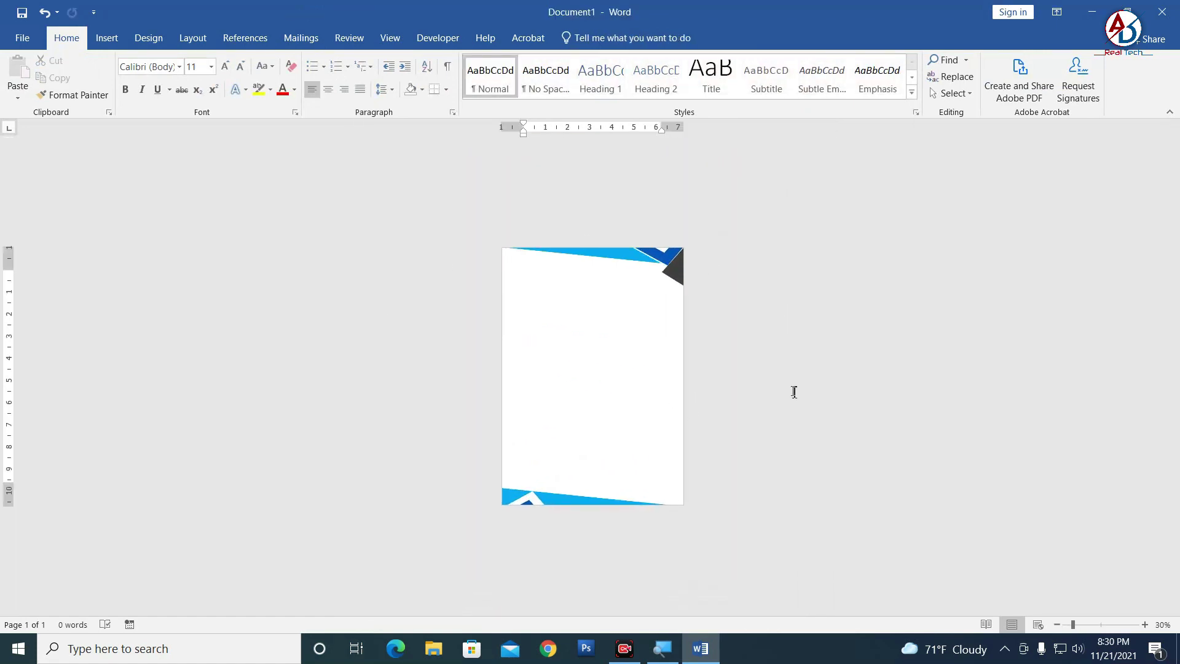
# Open the Shapes dropdown on the Insert tab
pyautogui.scroll(1, 850, 286)
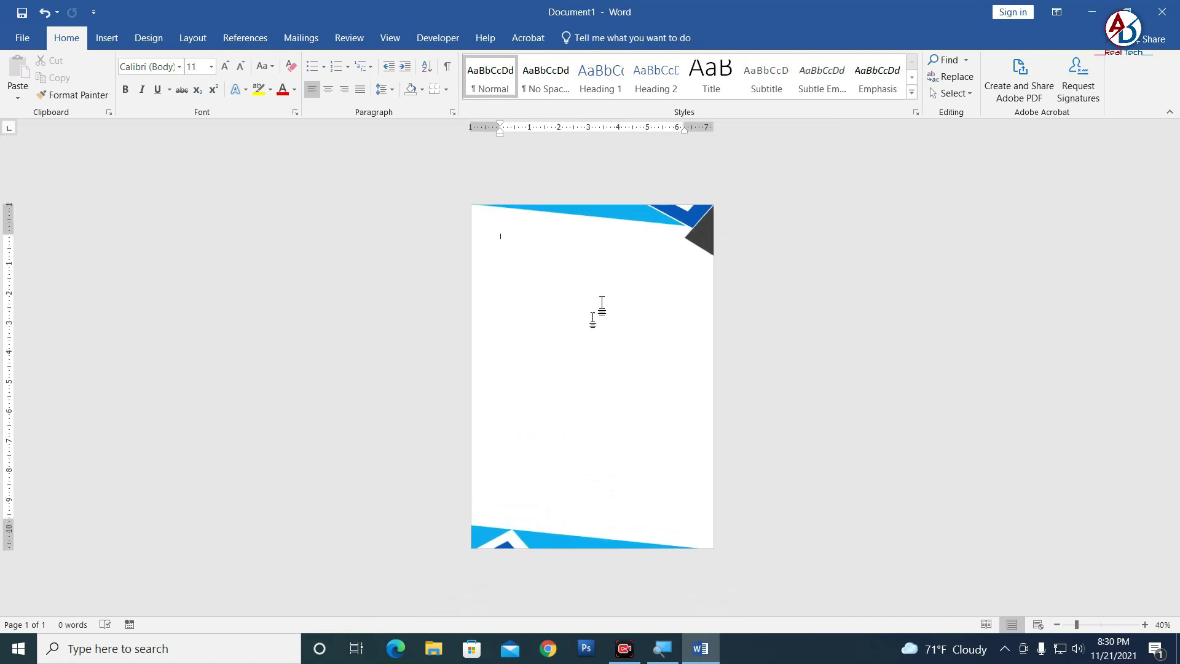
pyautogui.click(113, 47)
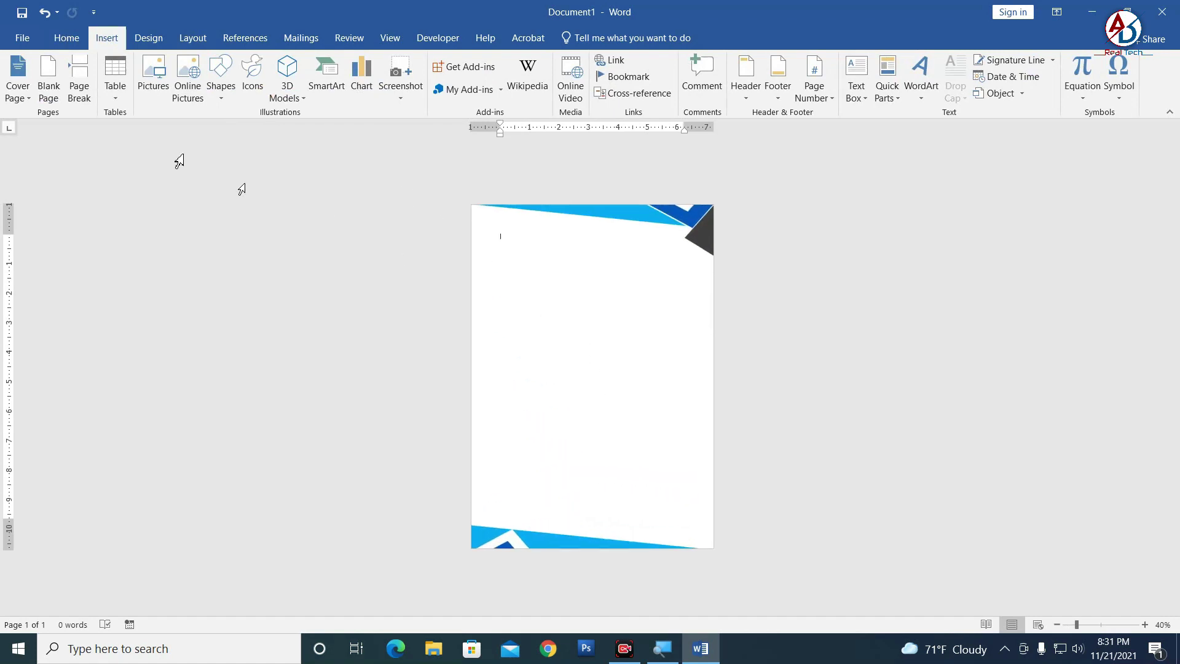
pyautogui.click(219, 92)
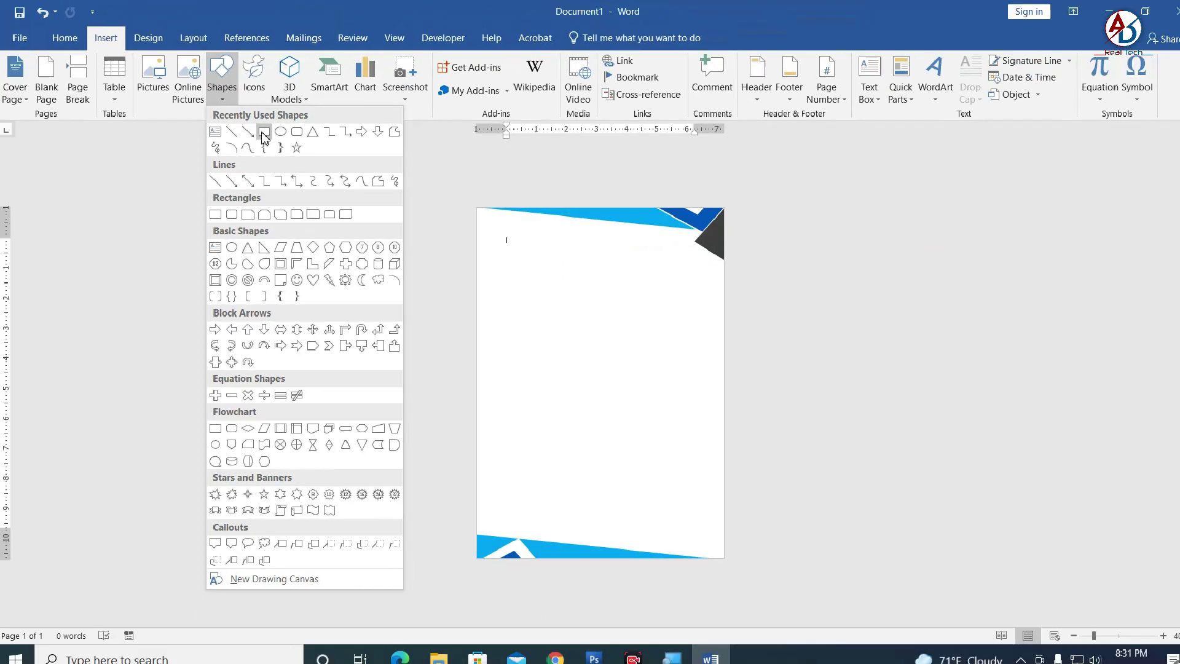
# Draw a 3.63-inch square rectangle near the middle of the page
pyautogui.click(262, 130)
pyautogui.click(525, 302)
pyautogui.moveTo(592, 376); pyautogui.dragTo(604, 381)
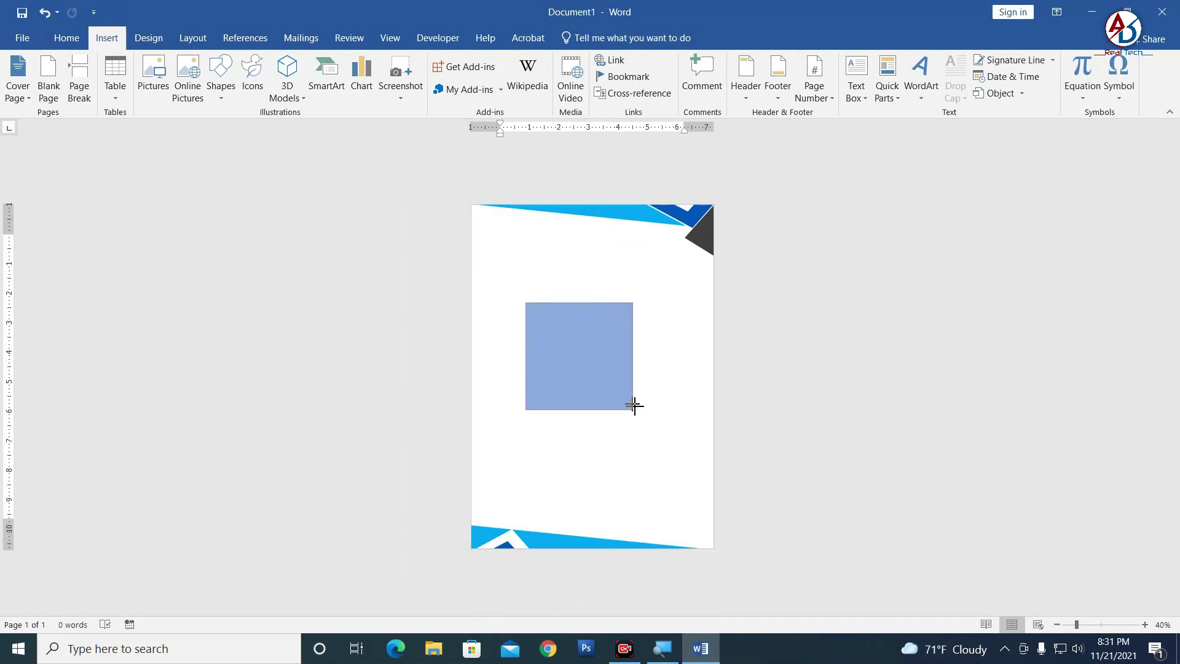
pyautogui.moveTo(604, 381); pyautogui.dragTo(632, 409)
# Switch the square's fill to Picture or texture fill in Format Shape
pyautogui.rightClick(595, 344)
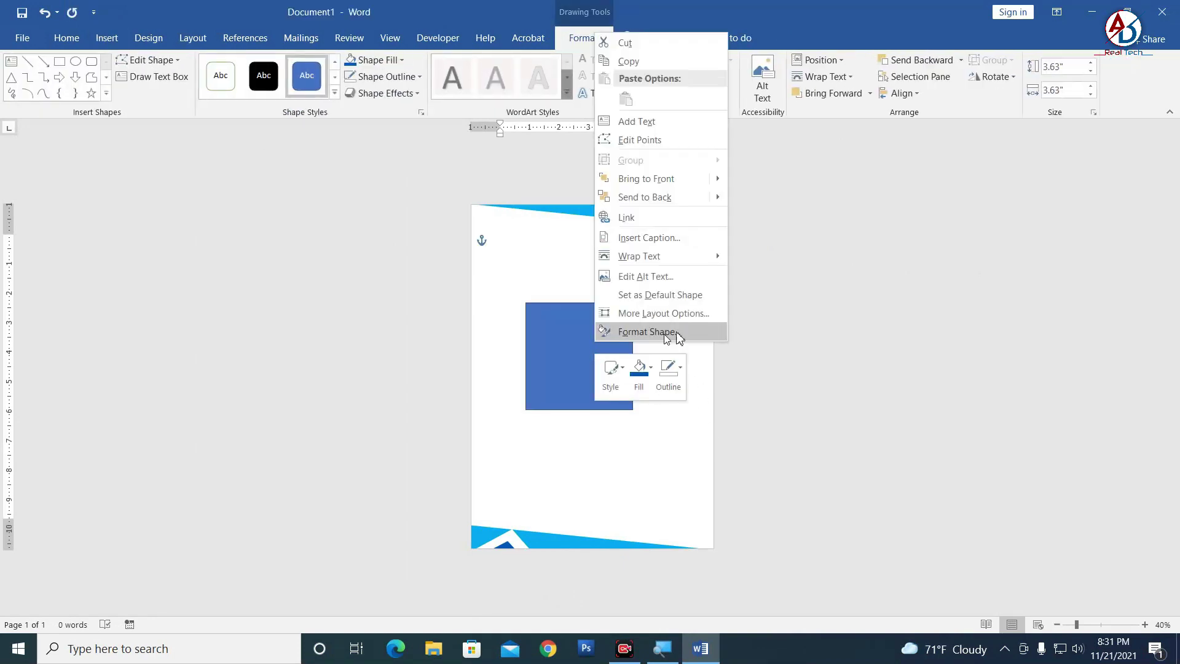
pyautogui.click(644, 332)
pyautogui.click(981, 197)
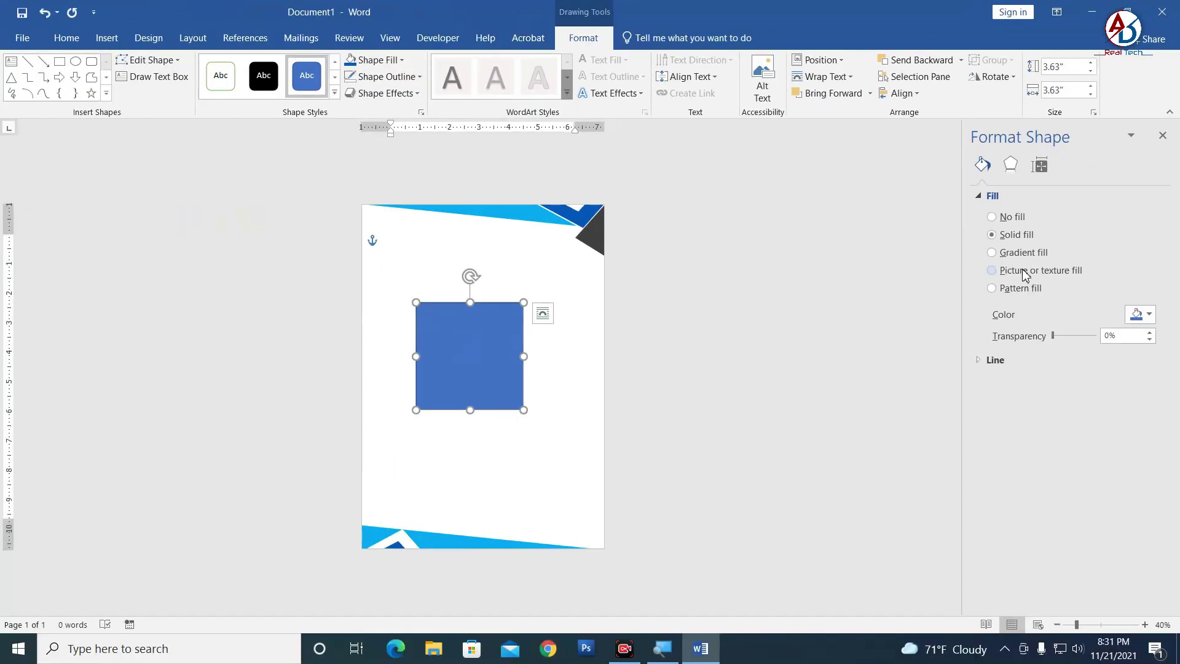
pyautogui.click(1024, 274)
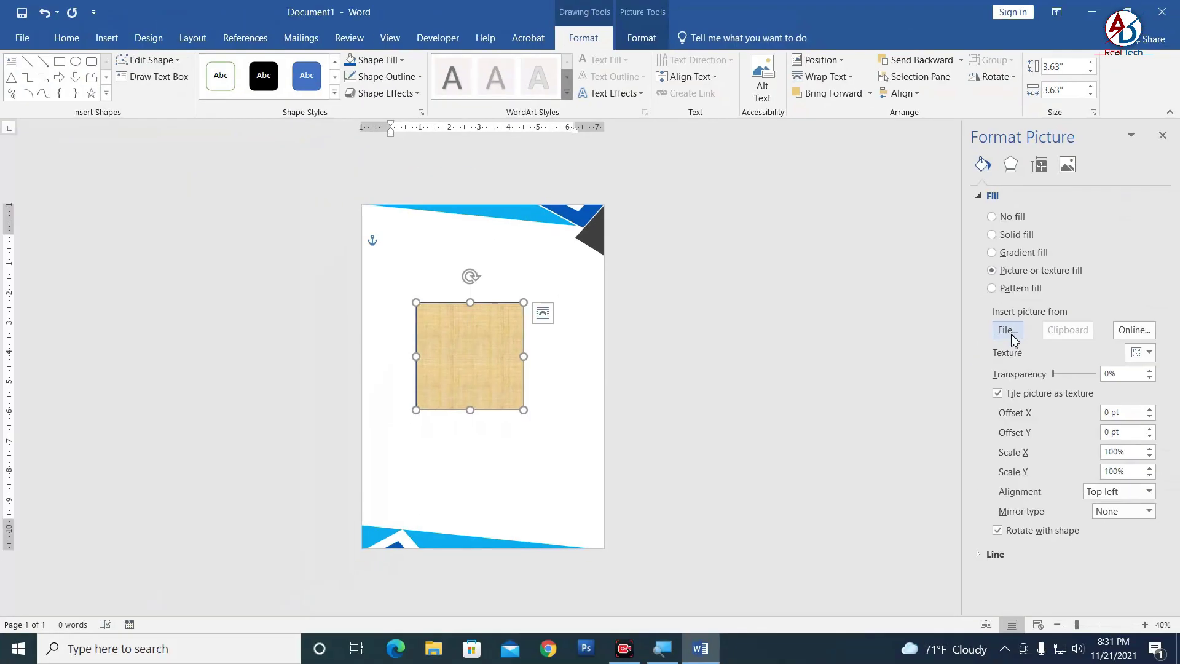
# Fill the square with the 'logo here copy' image from the D: drive
pyautogui.click(1014, 337)
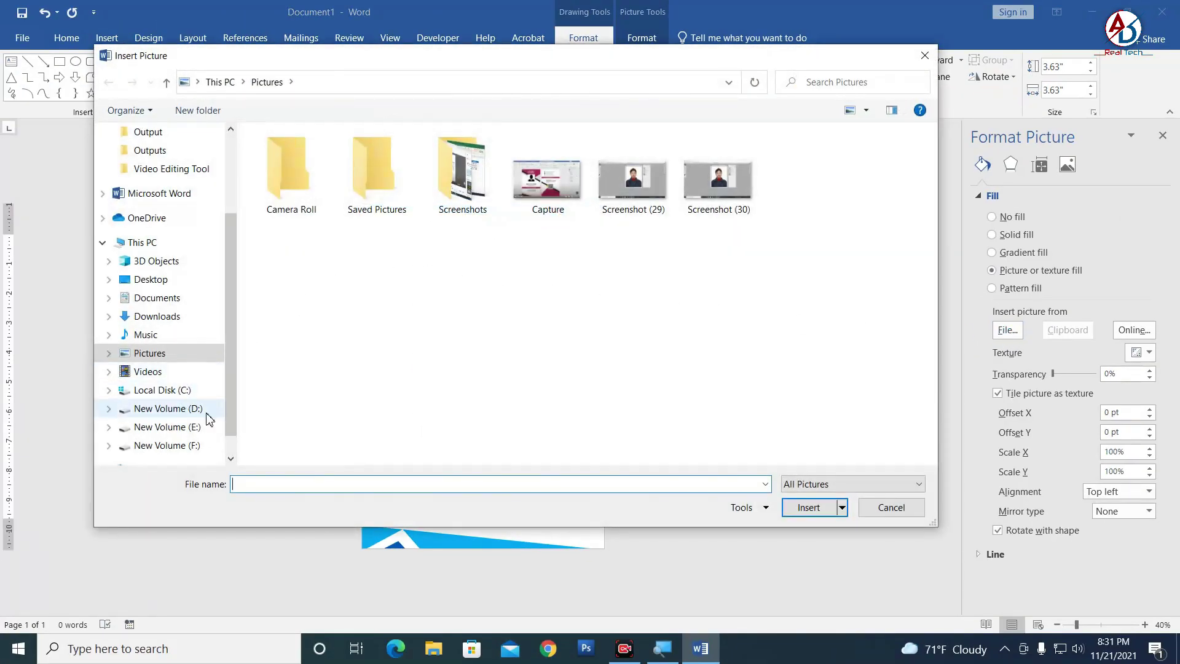
pyautogui.moveTo(150, 279)
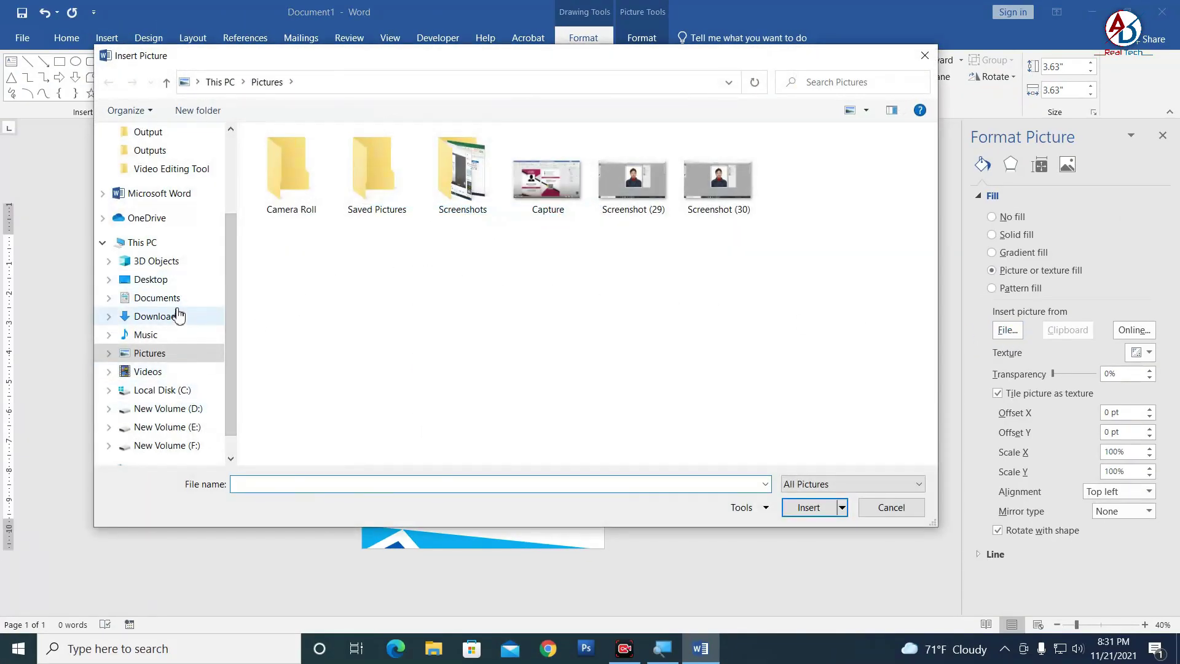
pyautogui.click(166, 408)
pyautogui.scroll(-5, 344, 393)
pyautogui.click(446, 305)
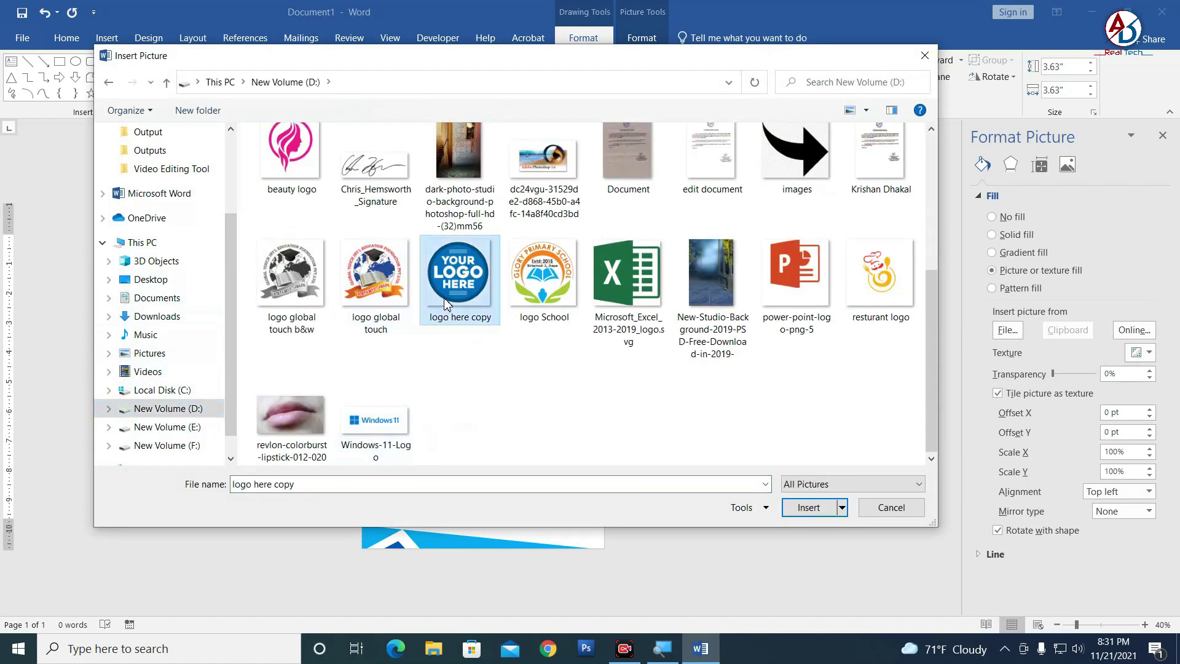
pyautogui.click(808, 508)
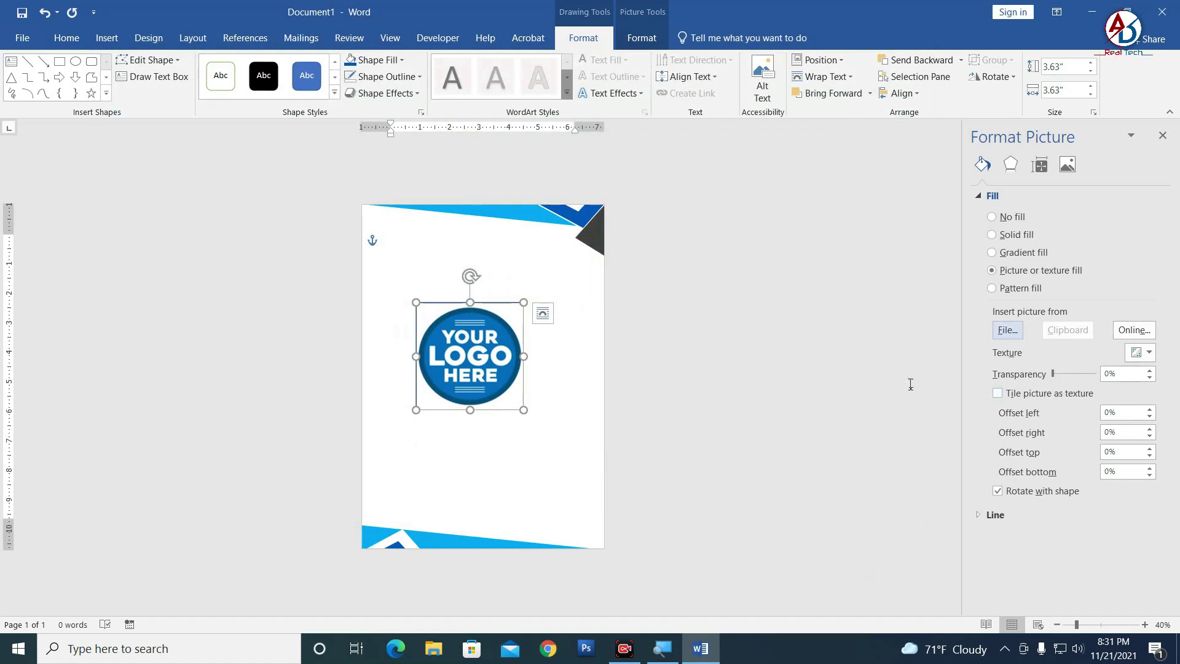
# Remove the logo shape's outline, set transparency to 93%, and fine-tune its size
pyautogui.click(387, 76)
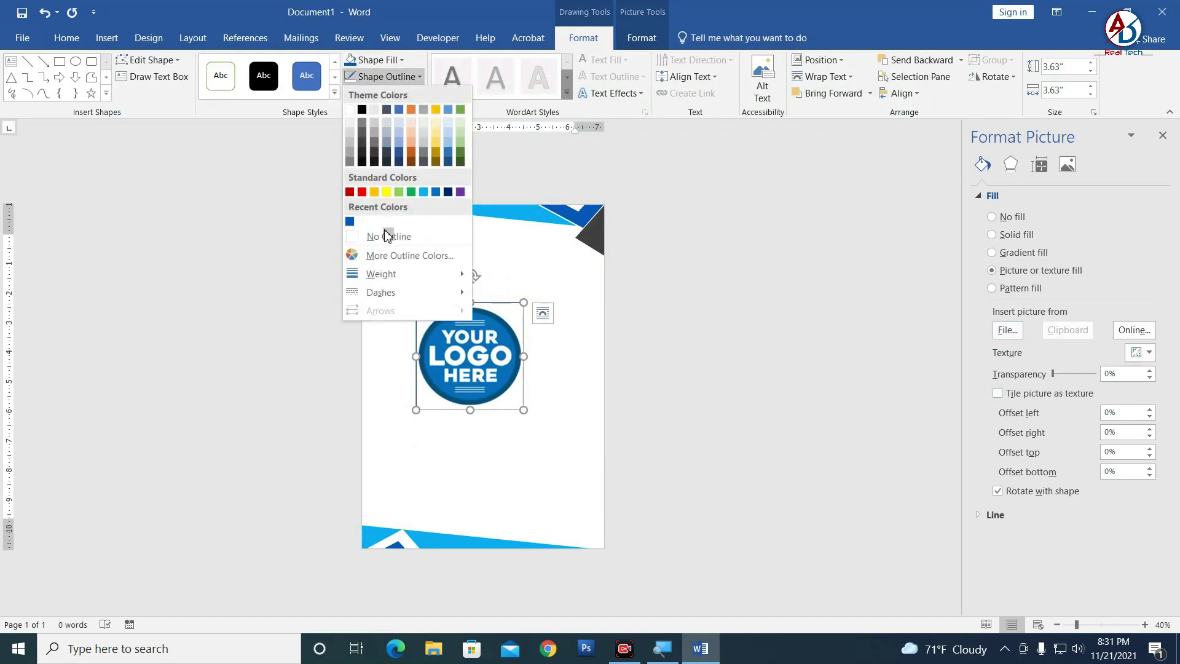
pyautogui.click(389, 234)
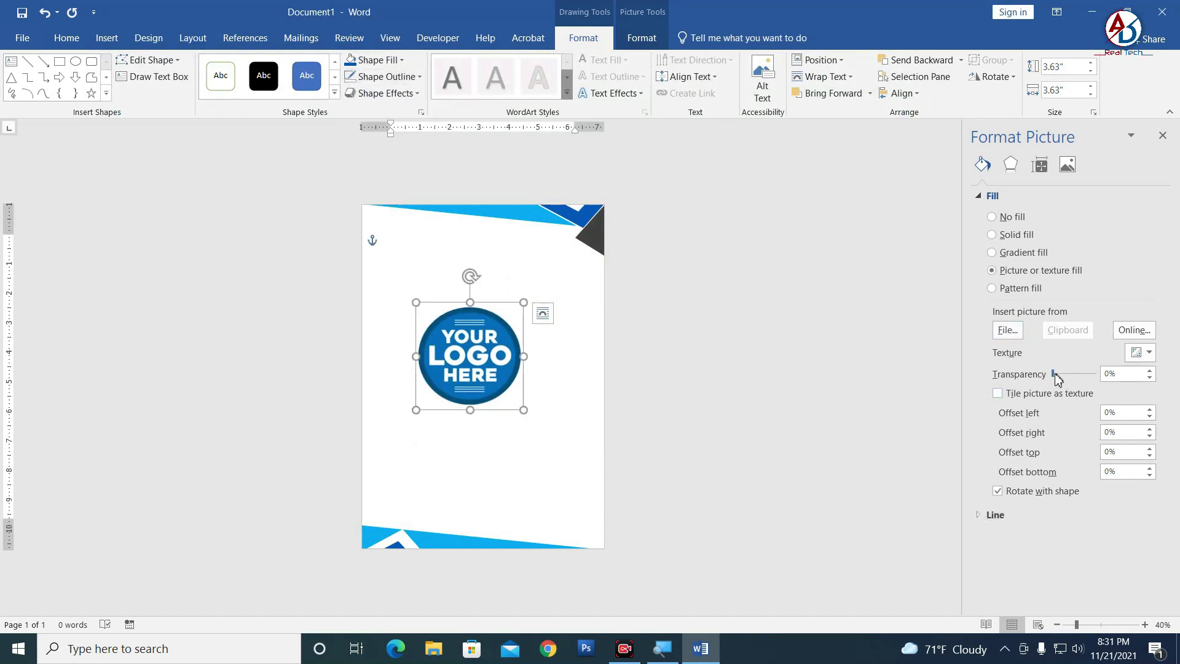
pyautogui.moveTo(1053, 374); pyautogui.dragTo(1086, 374)
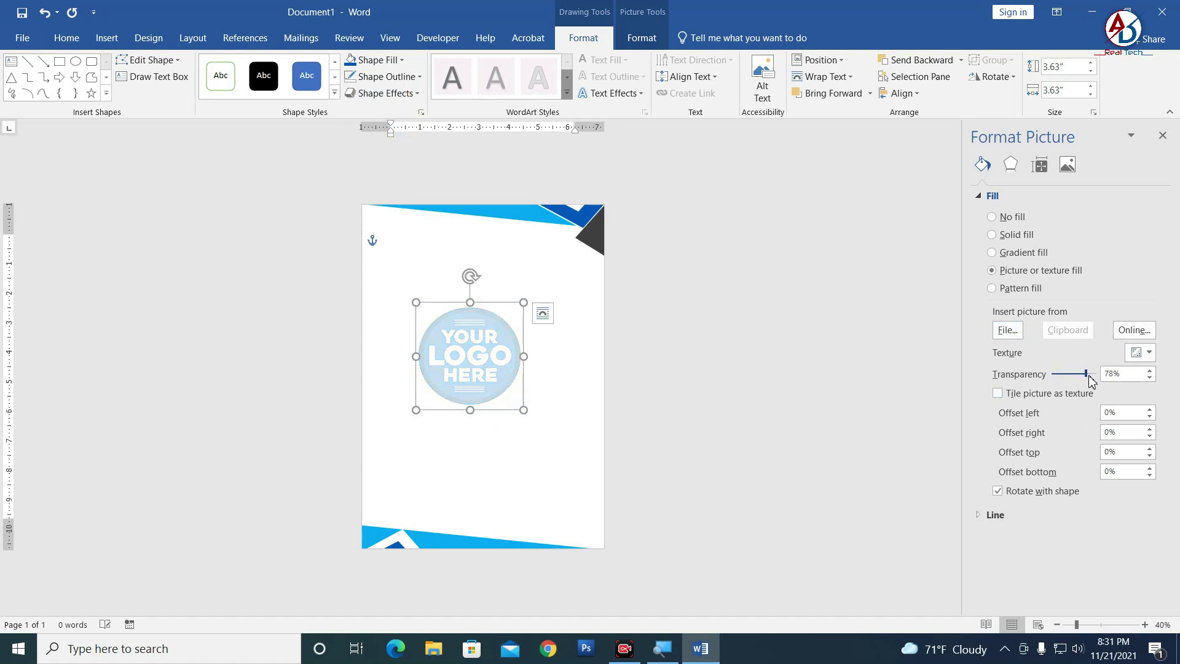
pyautogui.moveTo(523, 410)
pyautogui.mouseDown()
pyautogui.moveTo(575, 462)
pyautogui.moveTo(547, 433)
pyautogui.mouseUp()
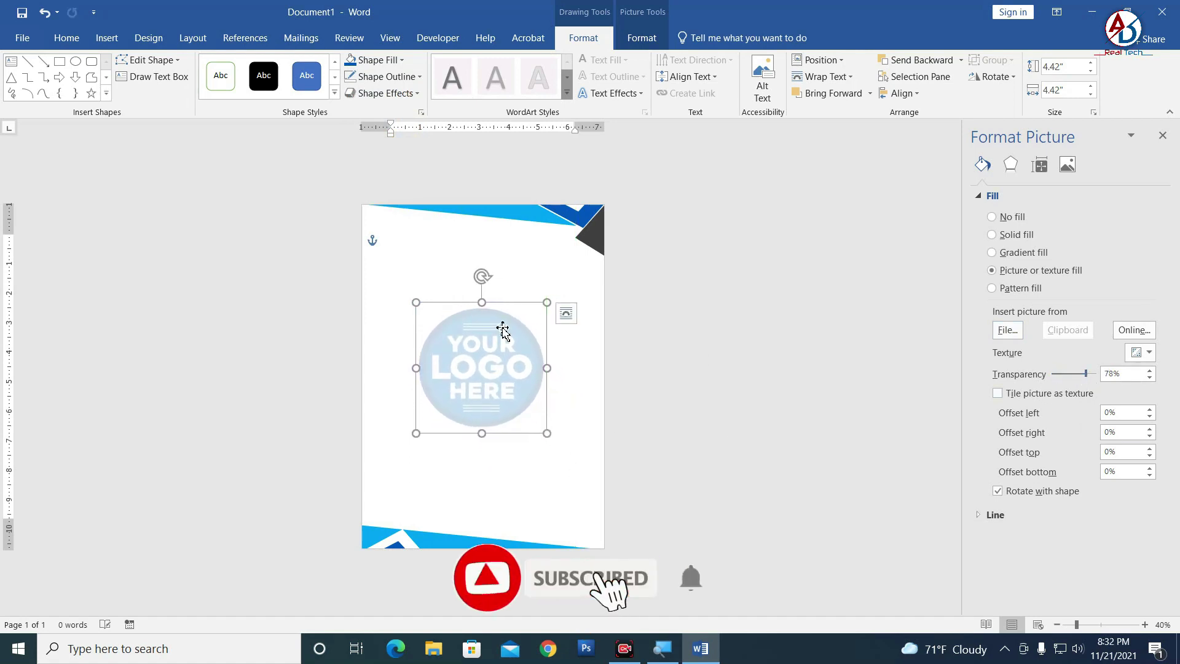
pyautogui.moveTo(485, 300); pyautogui.dragTo(486, 296)
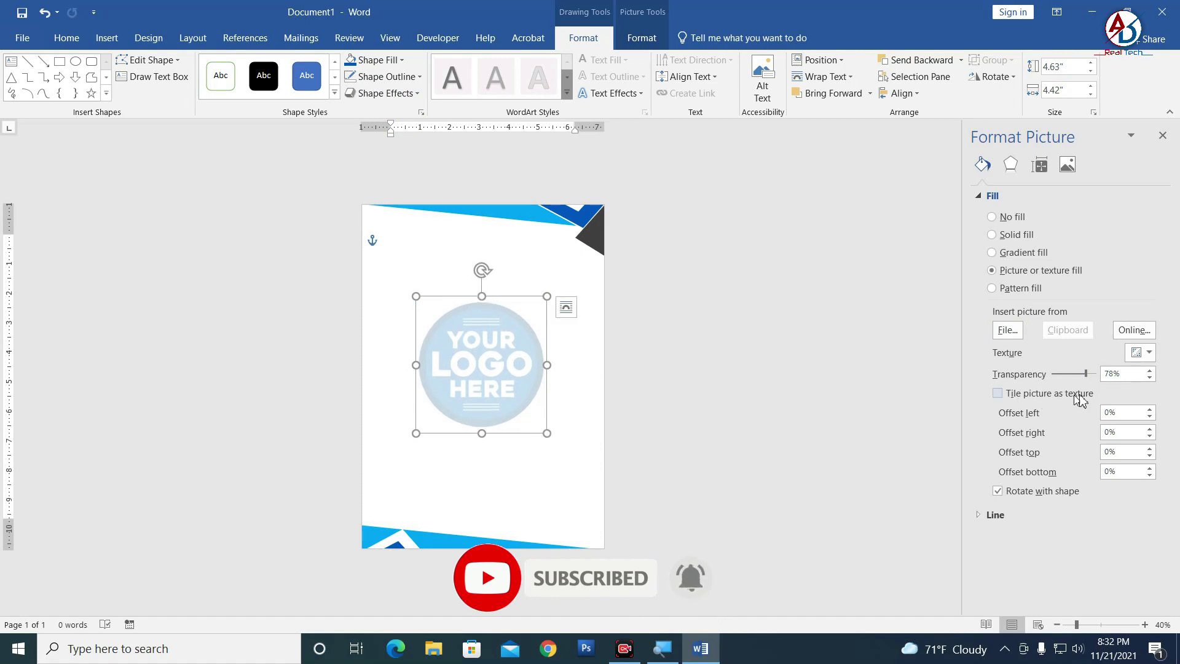
pyautogui.moveTo(1086, 373); pyautogui.dragTo(1094, 374)
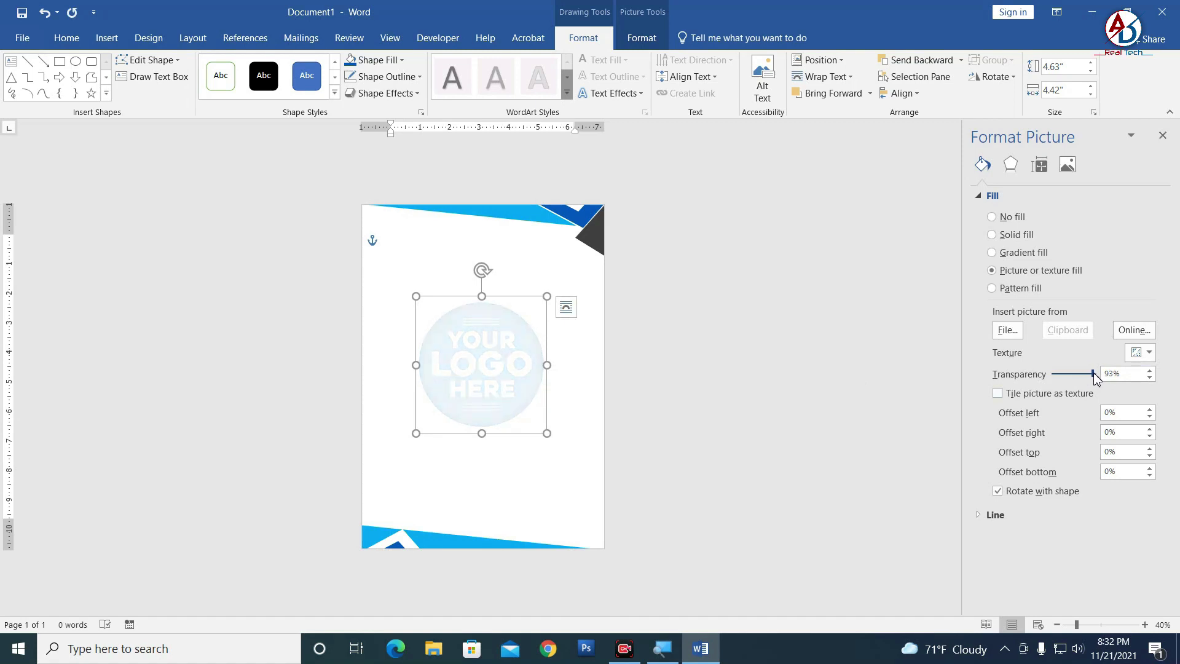
pyautogui.moveTo(550, 296); pyautogui.dragTo(534, 310)
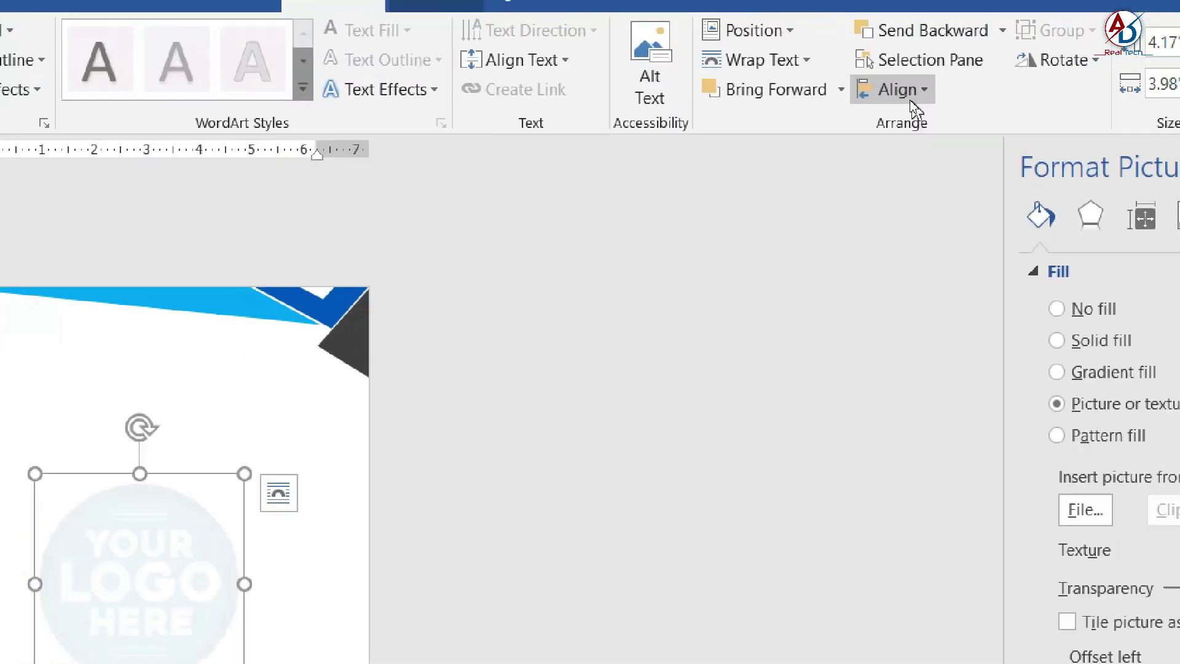
# Align the logo watermark to the centre and middle of the page
pyautogui.click(911, 99)
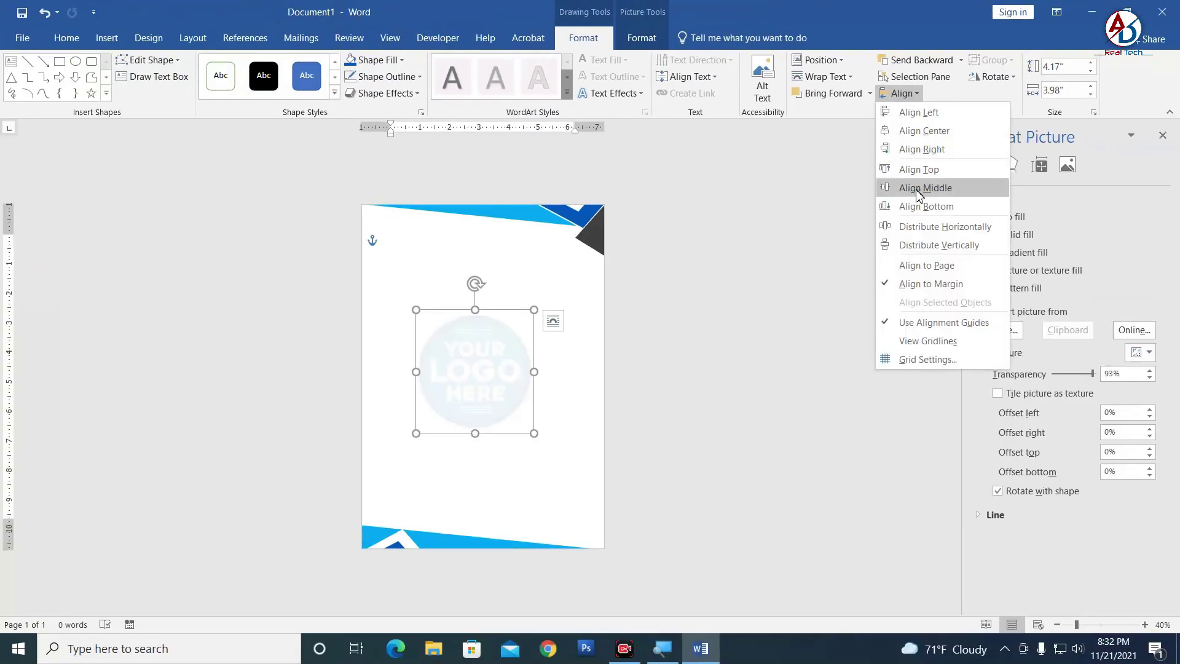
pyautogui.click(923, 130)
pyautogui.click(902, 93)
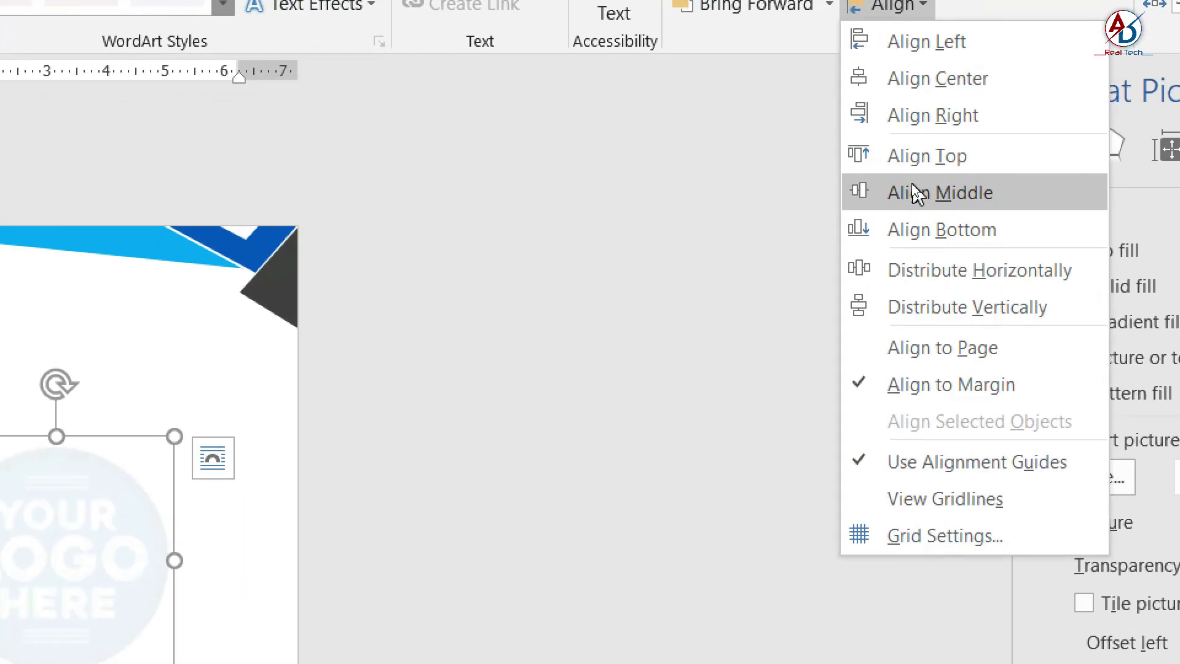
pyautogui.click(914, 188)
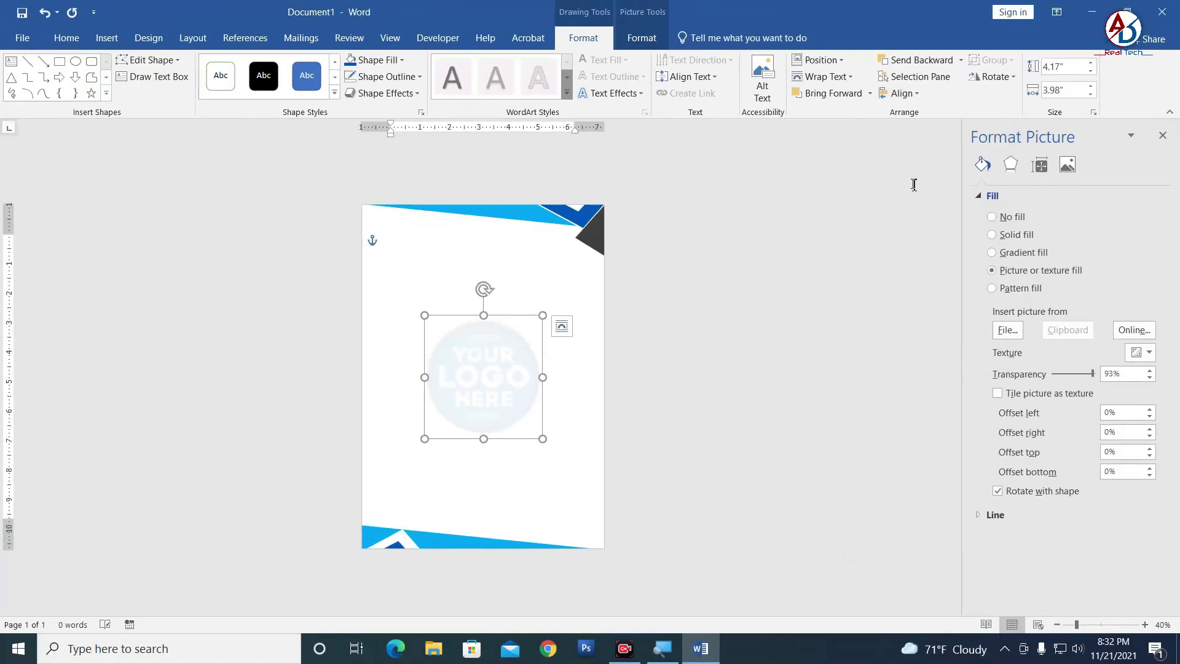
pyautogui.click(823, 413)
pyautogui.keyDown('ctrl'); pyautogui.scroll(-3, 630, 448); pyautogui.keyUp('ctrl')
pyautogui.keyDown('ctrl'); pyautogui.scroll(4, 632, 448); pyautogui.keyUp('ctrl')
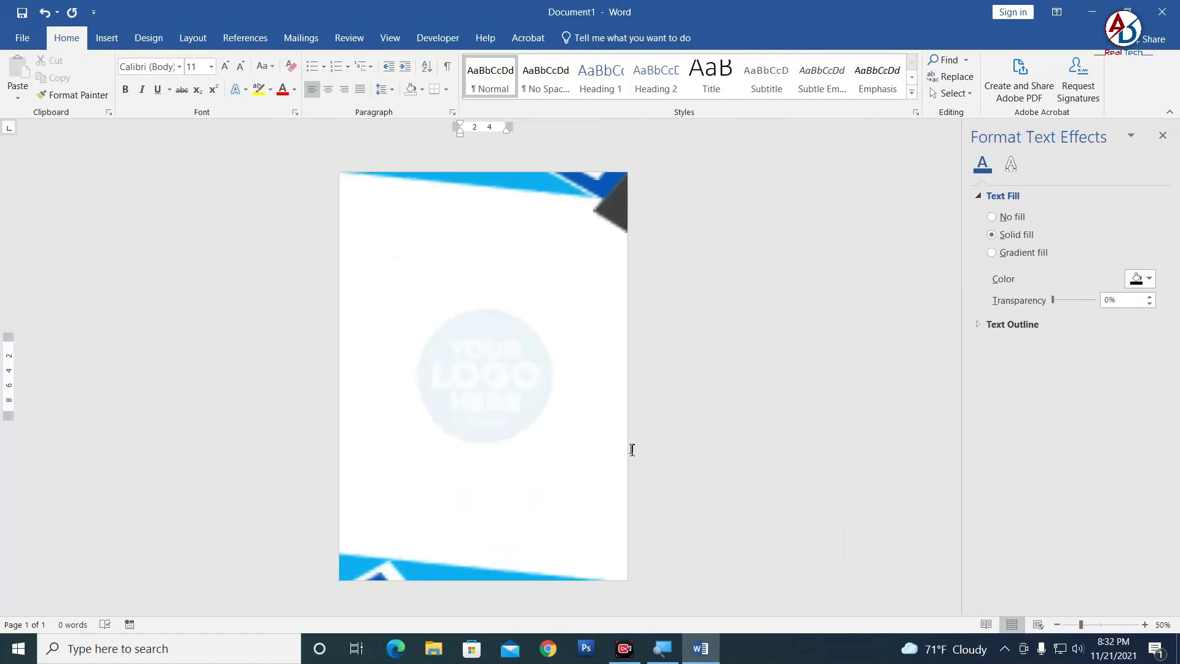
pyautogui.keyDown('ctrl'); pyautogui.scroll(1, 632, 378); pyautogui.keyUp('ctrl')
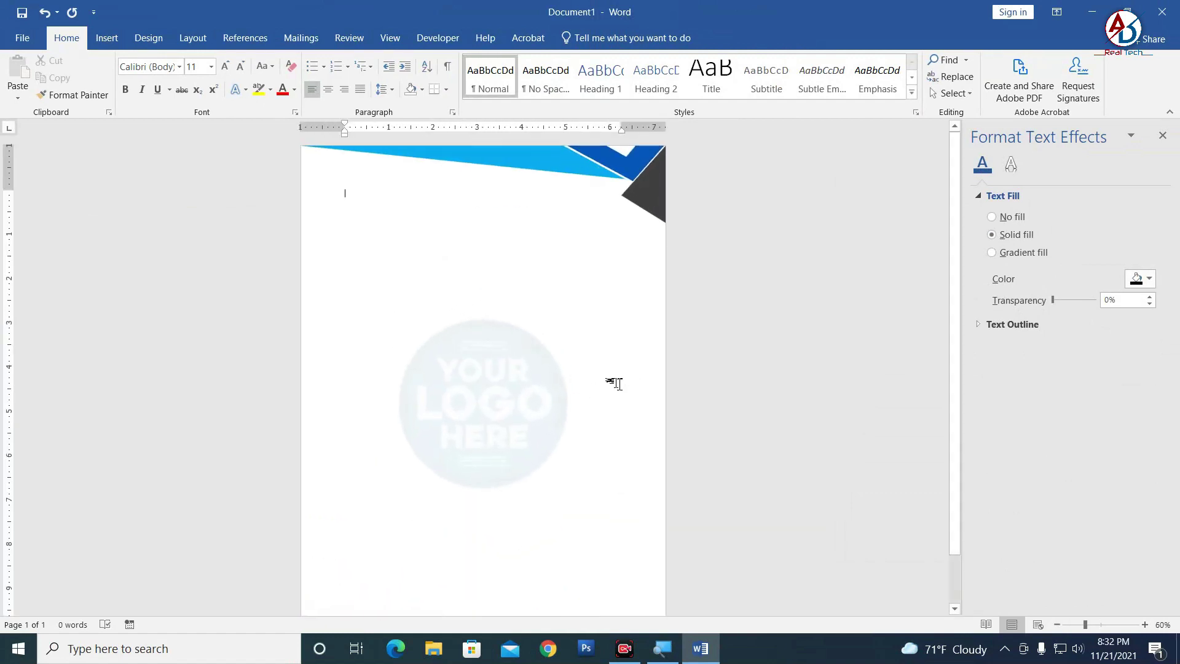
pyautogui.keyDown('ctrl'); pyautogui.scroll(1, 613, 382); pyautogui.keyUp('ctrl')
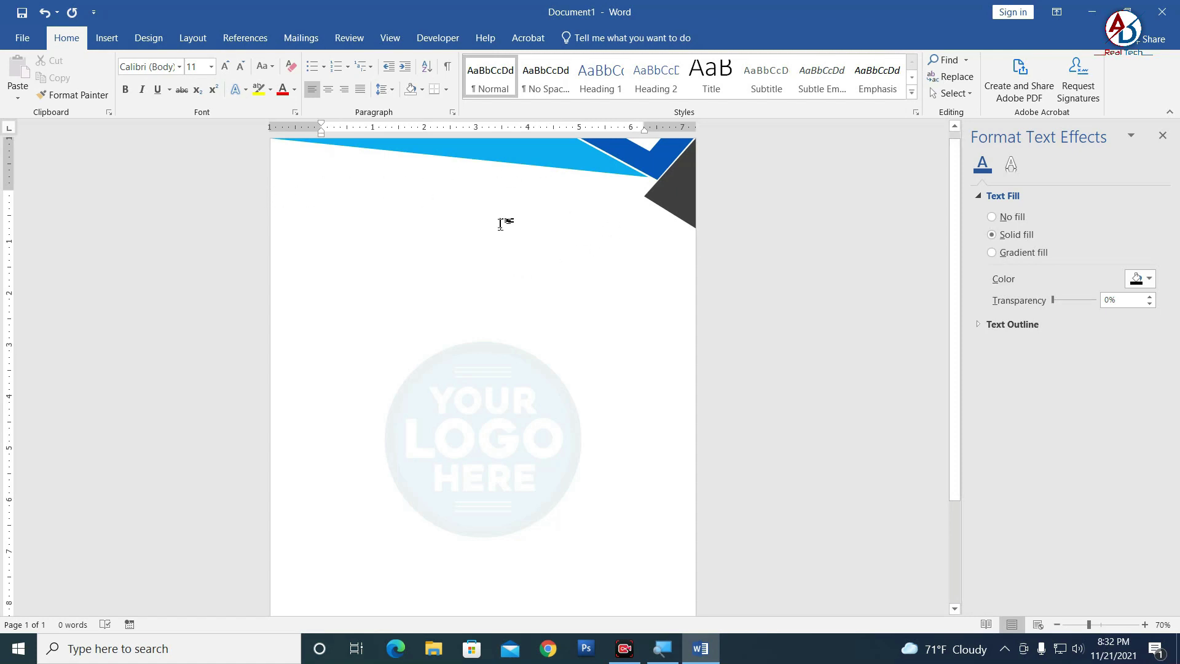
# Insert the 'logo here copy' picture into the document
pyautogui.click(106, 38)
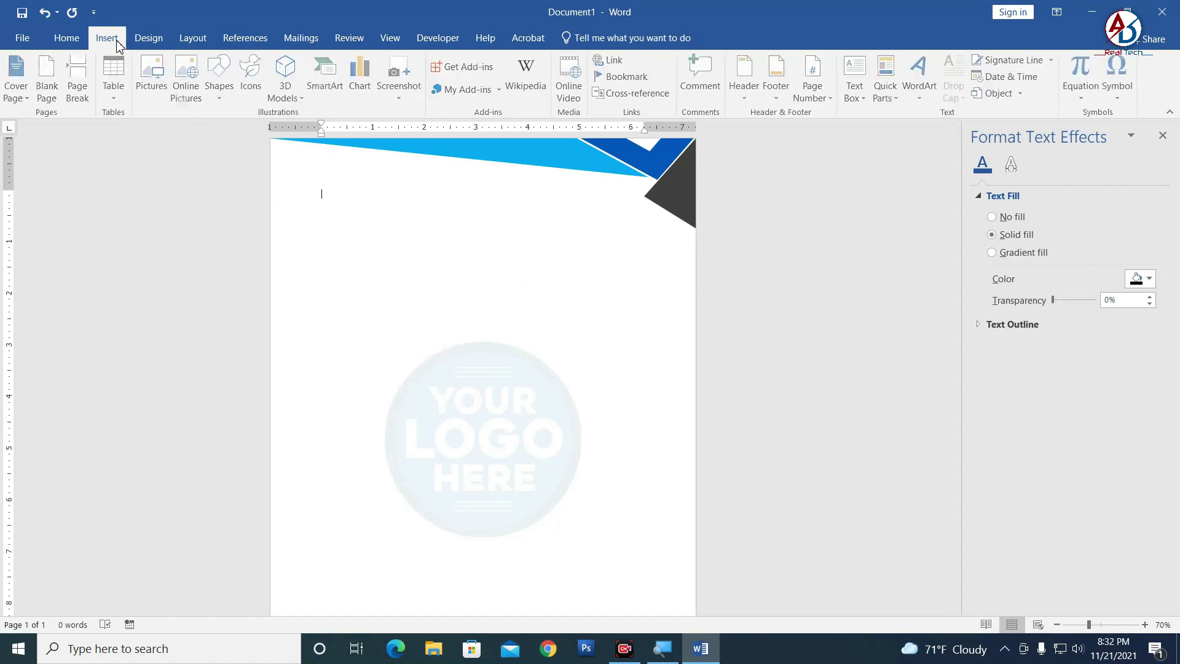
pyautogui.click(161, 85)
pyautogui.scroll(-3, 646, 381)
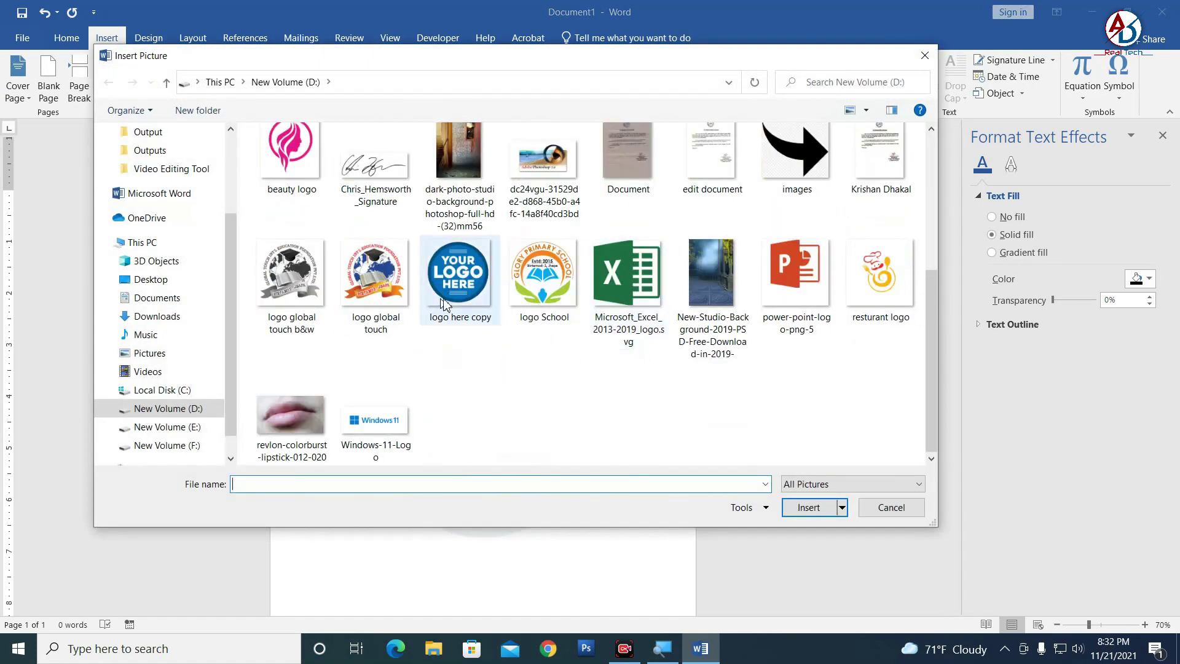
pyautogui.click(460, 276)
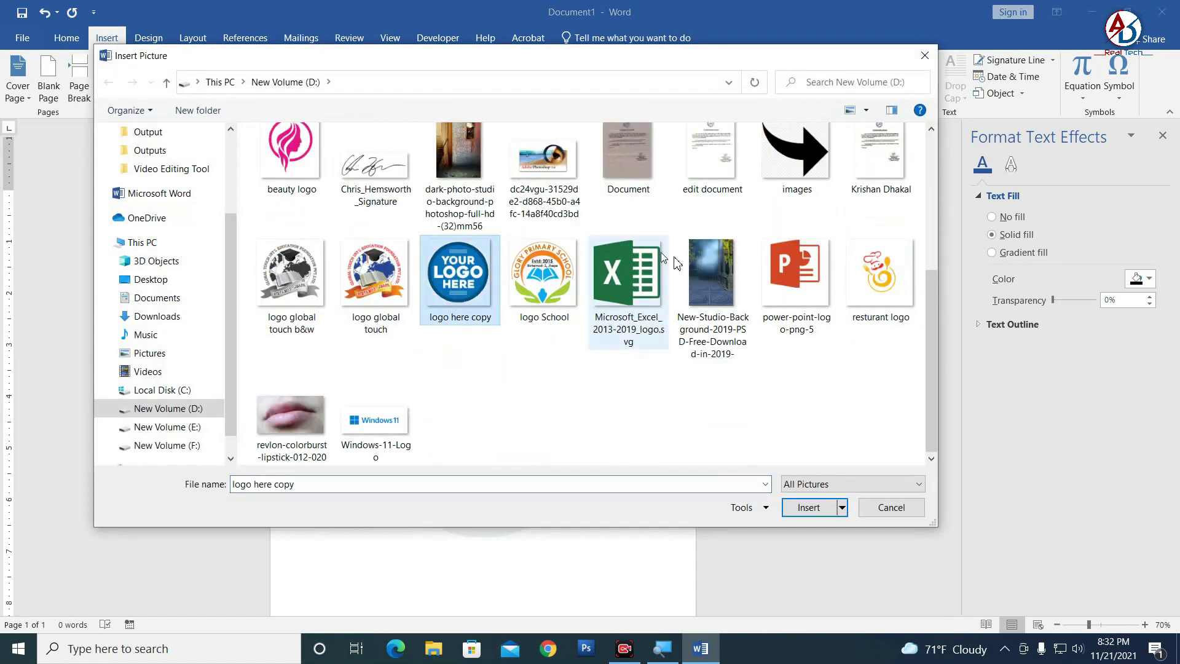
pyautogui.click(808, 507)
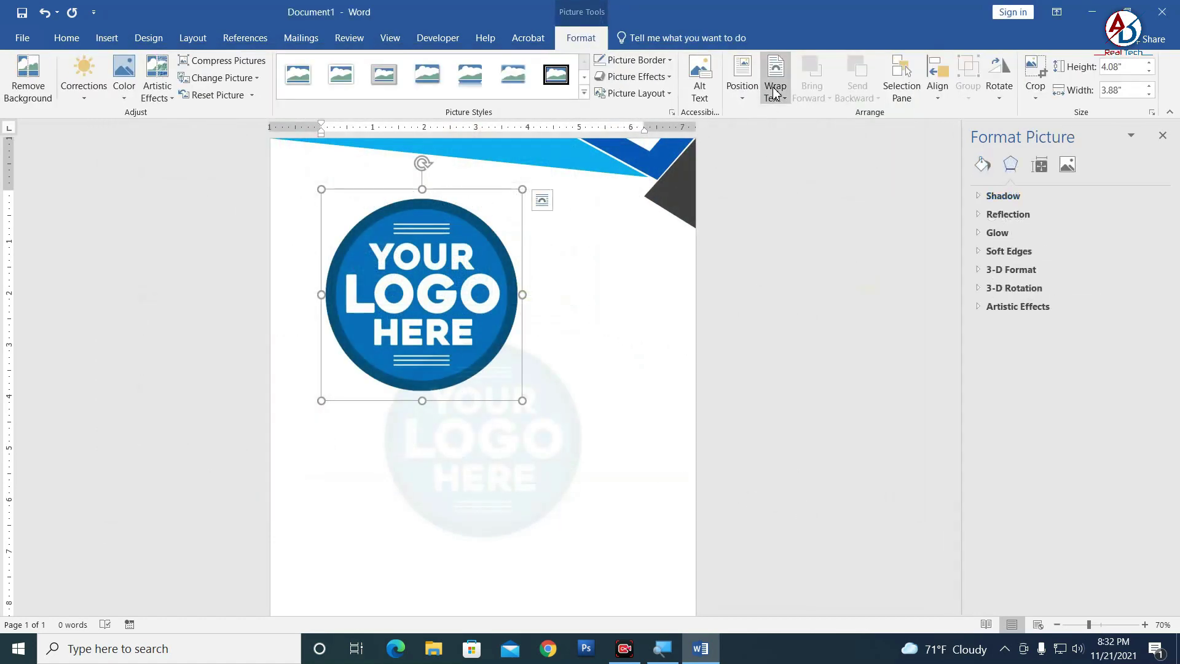
# Set the logo to In Front of Text and shrink it to about 0.94 by 0.89 inches
pyautogui.click(776, 92)
pyautogui.click(790, 219)
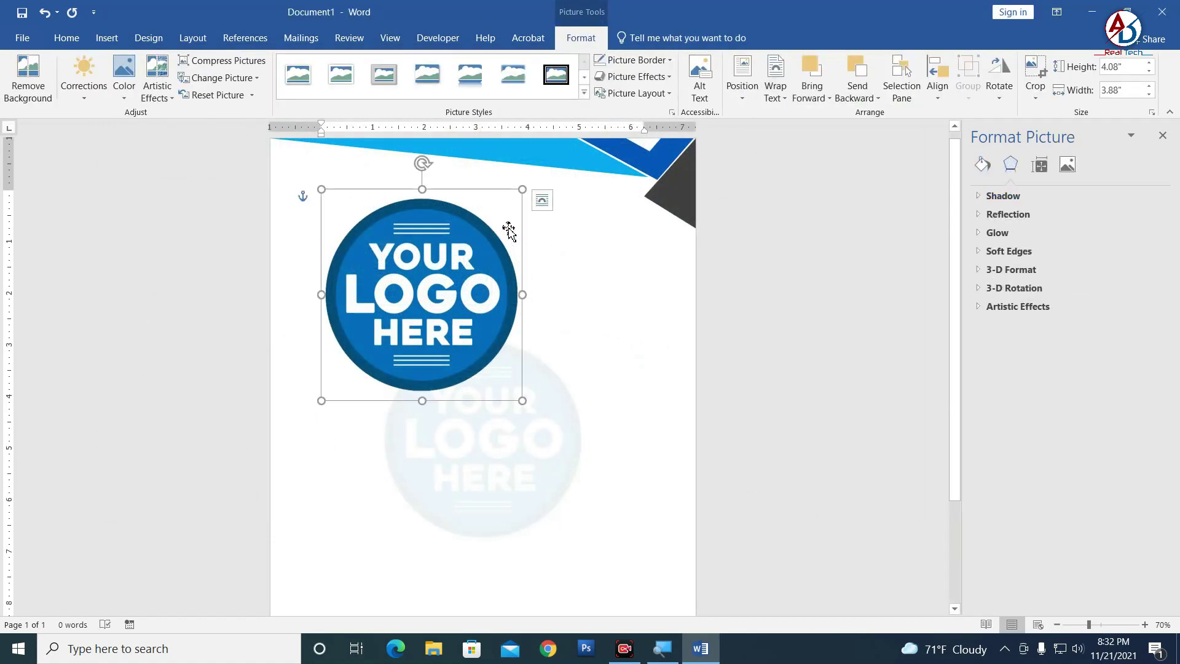
pyautogui.click(775, 89)
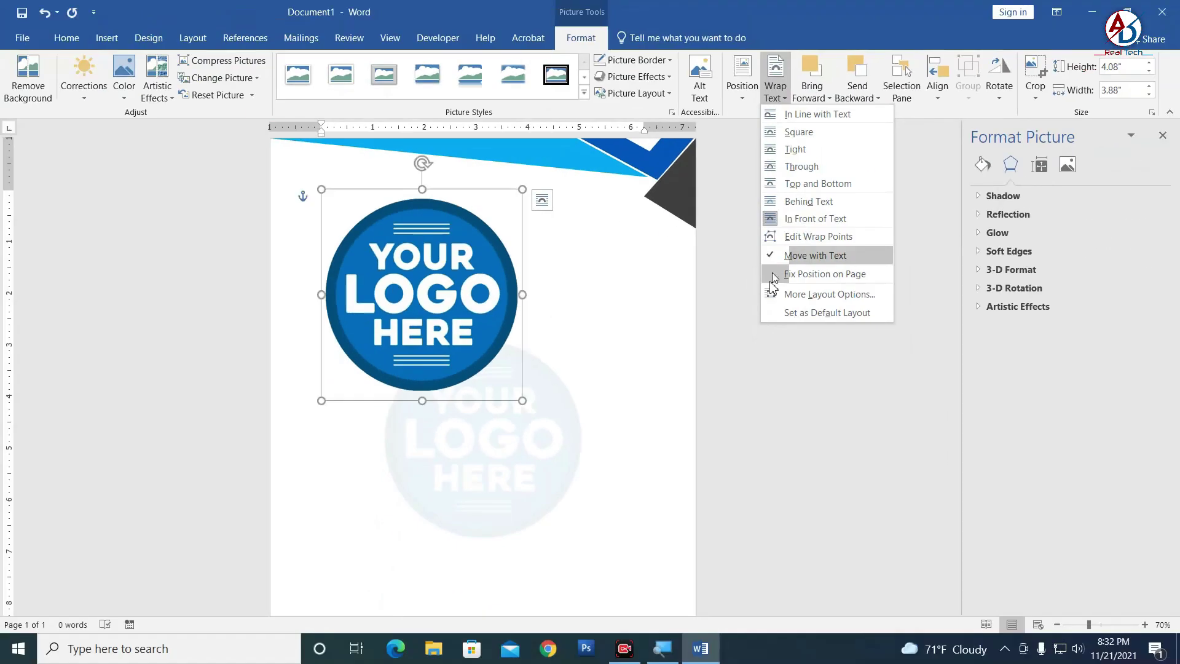
pyautogui.click(805, 220)
pyautogui.moveTo(430, 294); pyautogui.dragTo(408, 316)
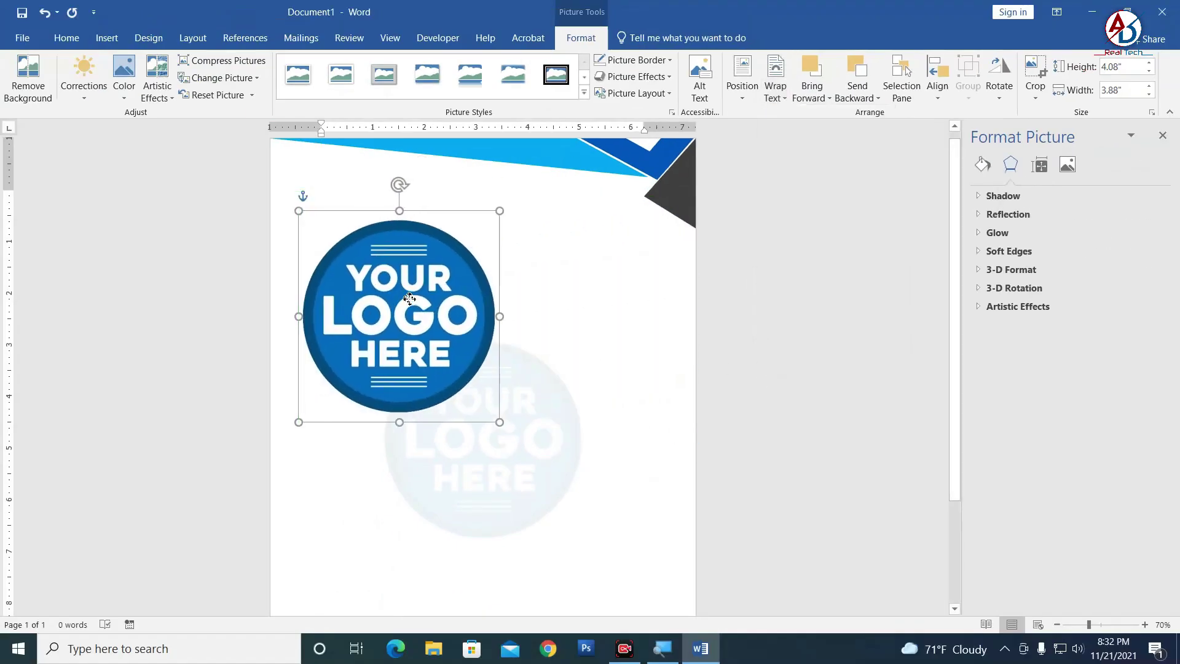
pyautogui.moveTo(501, 212)
pyautogui.mouseDown()
pyautogui.moveTo(349, 364)
pyautogui.moveTo(319, 201)
pyautogui.moveTo(330, 167)
pyautogui.moveTo(319, 200)
pyautogui.mouseUp()
# Insert a plain black WordArt text box reading 'YOUR NAME HERE'
pyautogui.click(628, 318)
pyautogui.keyDown('ctrl'); pyautogui.scroll(3, 628, 317); pyautogui.keyUp('ctrl')
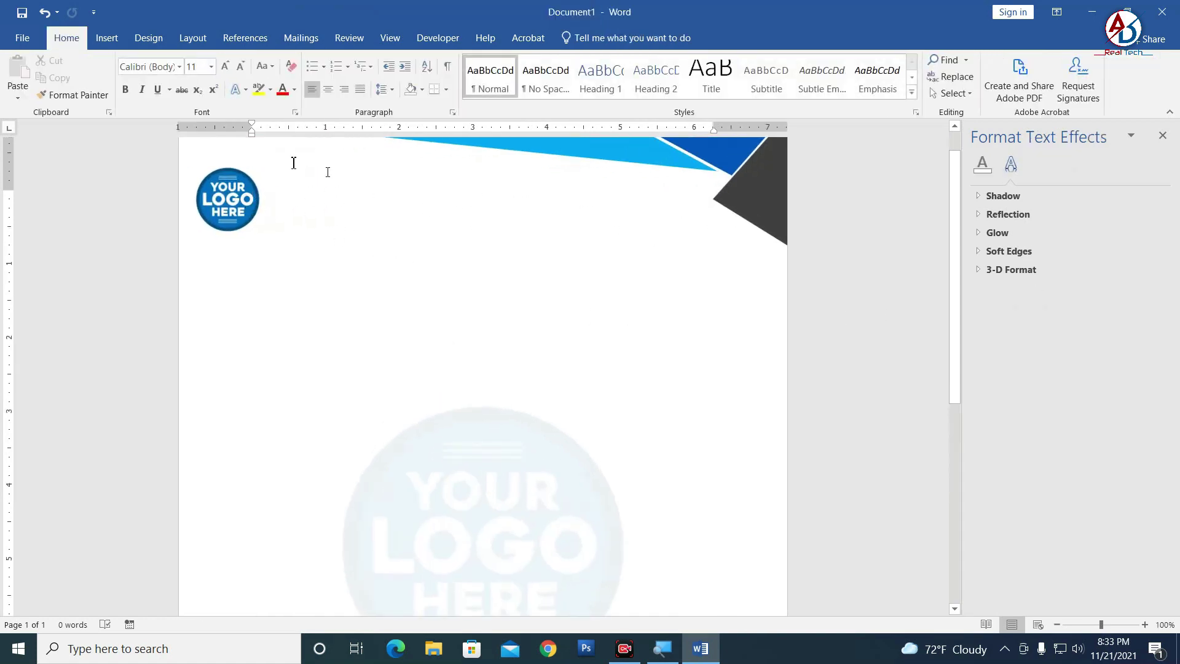
pyautogui.click(109, 44)
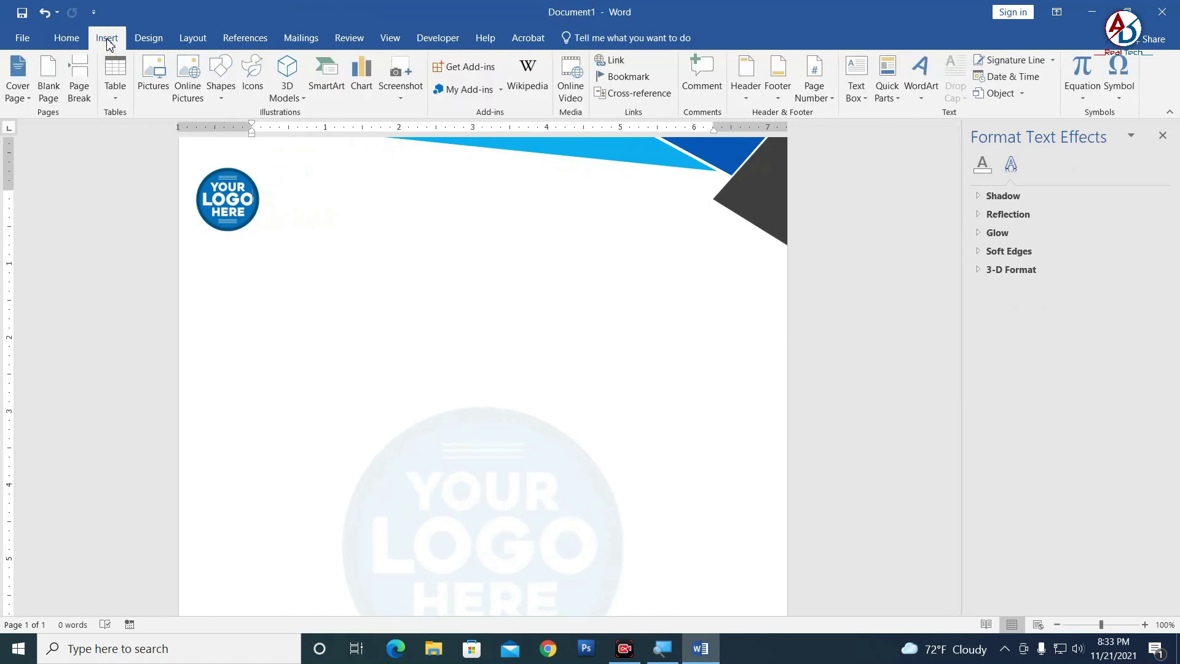
pyautogui.click(921, 76)
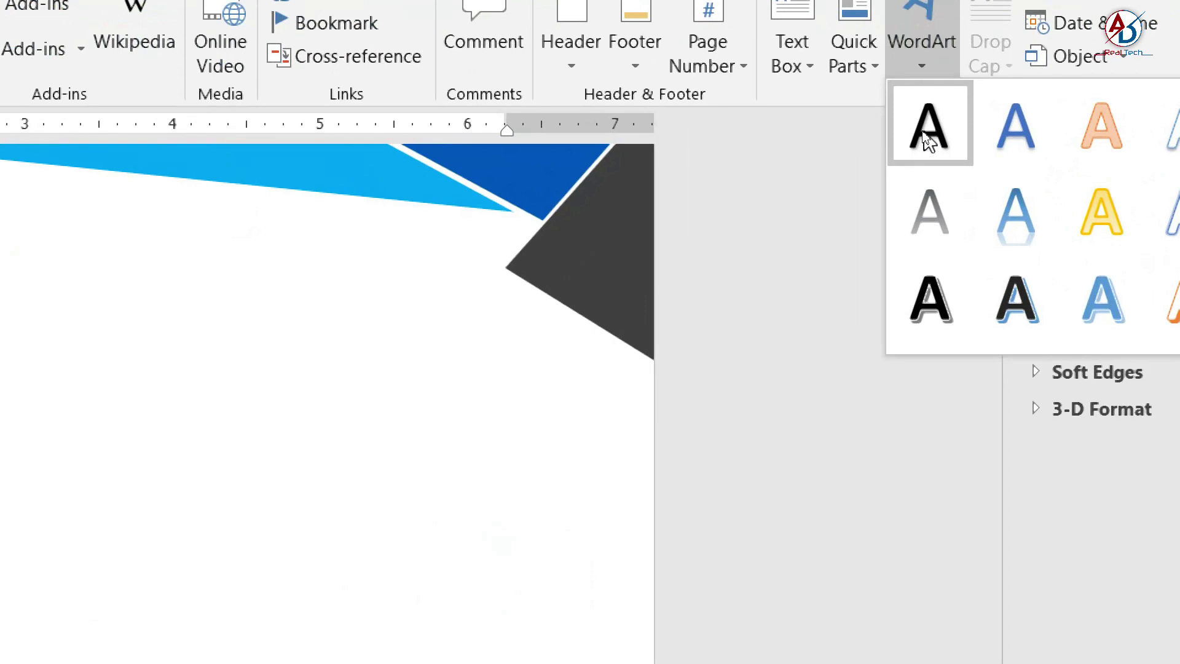
pyautogui.click(928, 138)
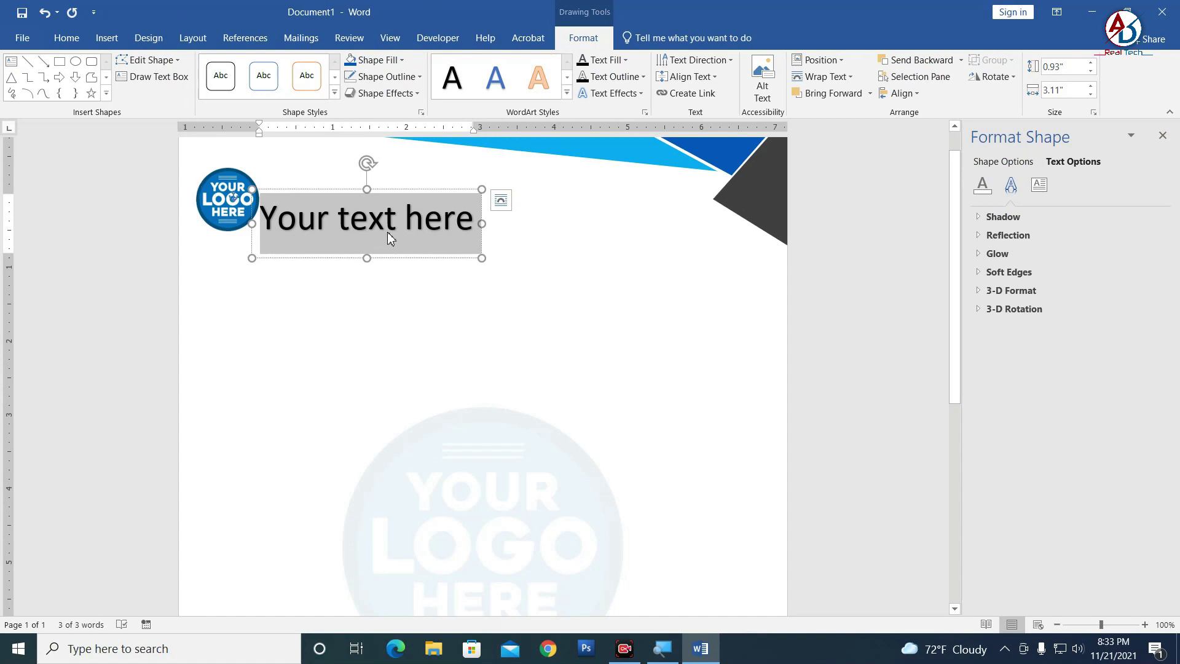
pyautogui.write('YOUR')
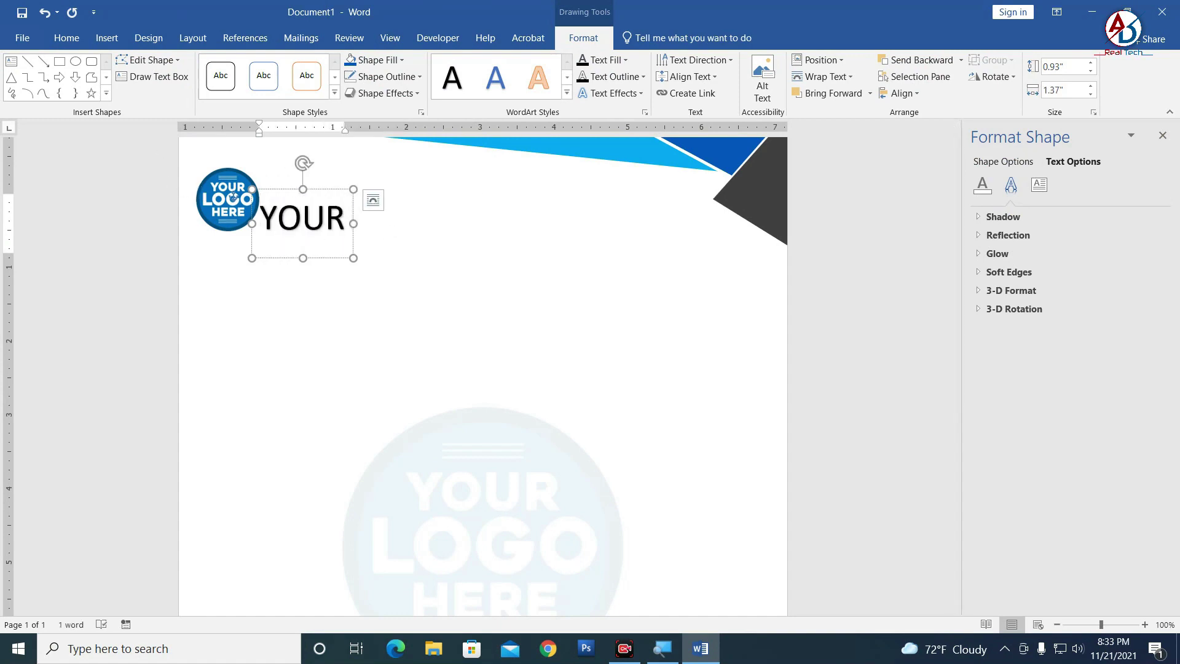
pyautogui.write(' COMAPNY')
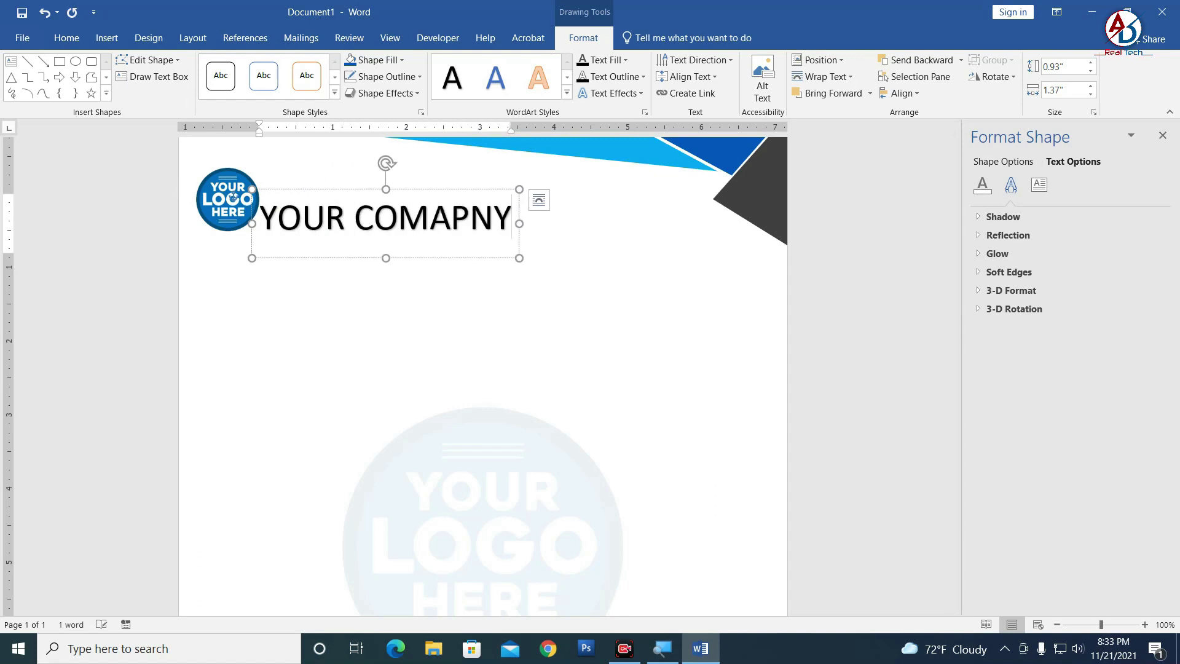
pyautogui.press('BackSpace')
pyautogui.press('BackSpace')
pyautogui.press('BackSpace')
pyautogui.press('BackSpace')
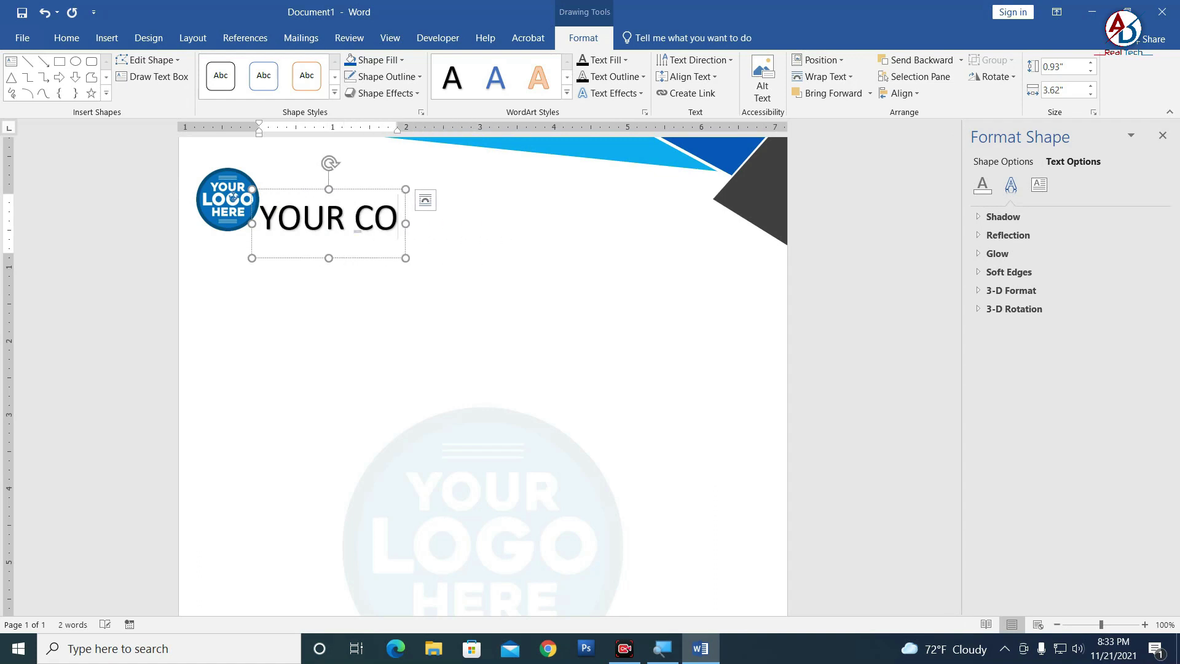
pyautogui.press('BackSpace')
pyautogui.press('BackSpace')
pyautogui.press('BackSpace')
pyautogui.write('TITL')
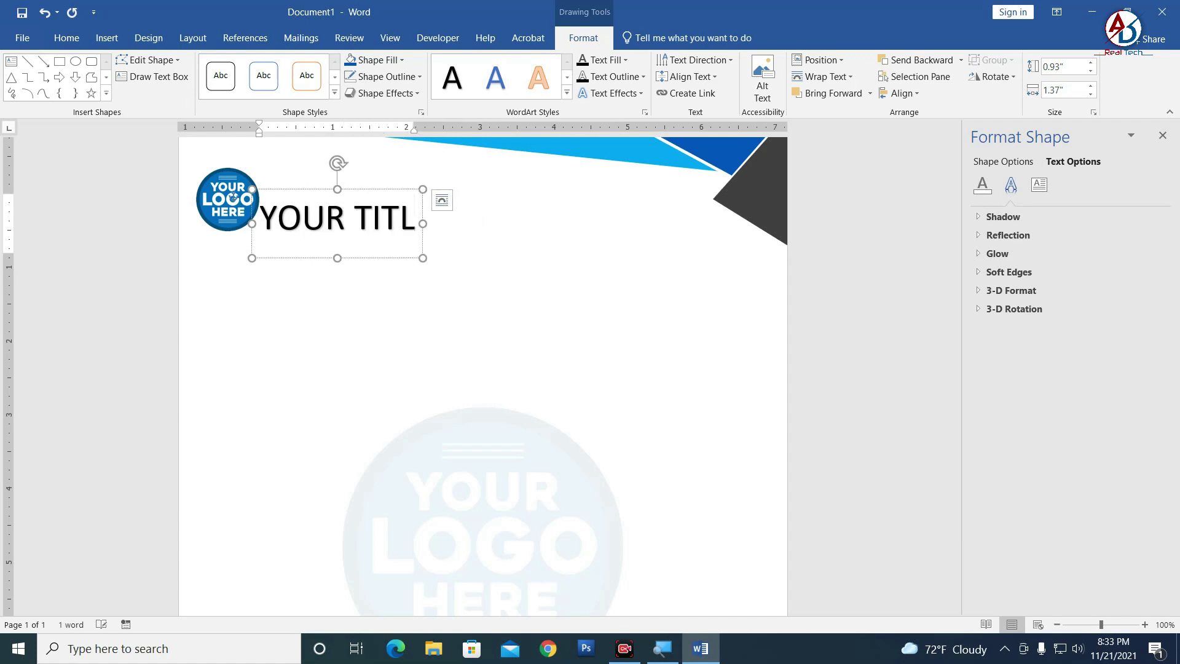
pyautogui.write('E HER')
pyautogui.press('BackSpace')
pyautogui.press('BackSpace')
pyautogui.press('BackSpace')
pyautogui.press('BackSpace')
pyautogui.press('BackSpace')
pyautogui.press('BackSpace')
pyautogui.press('BackSpace')
pyautogui.press('BackSpace')
pyautogui.write('NAME')
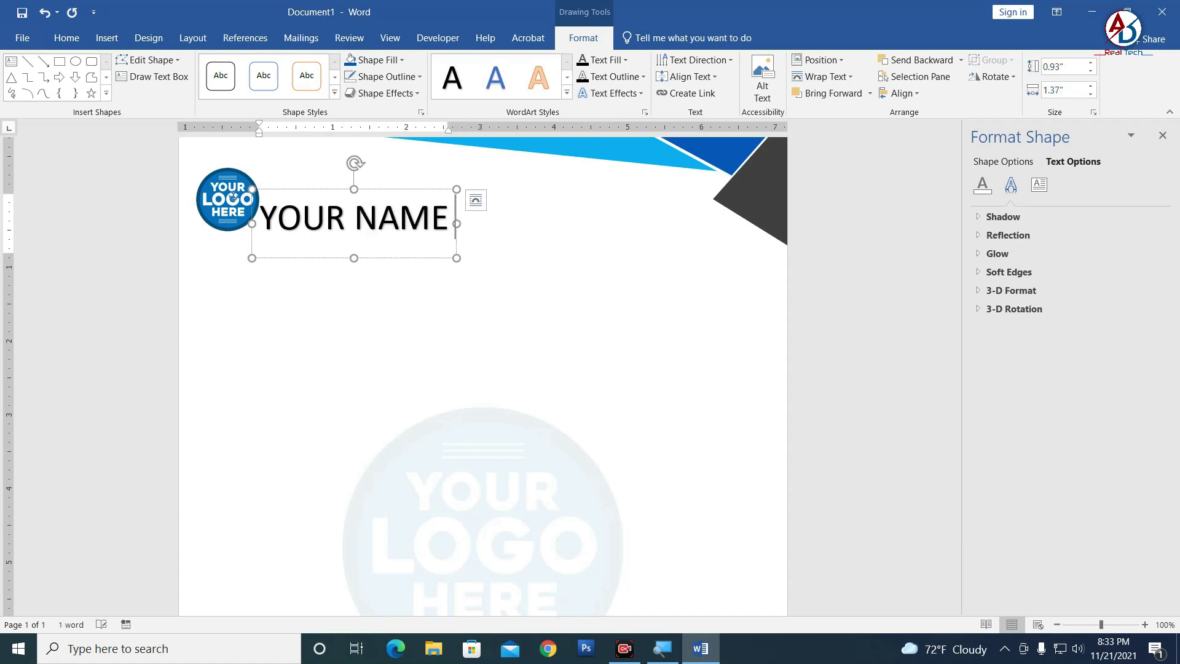
pyautogui.write(' HERE')
pyautogui.hotkey('ctrl', 'a')
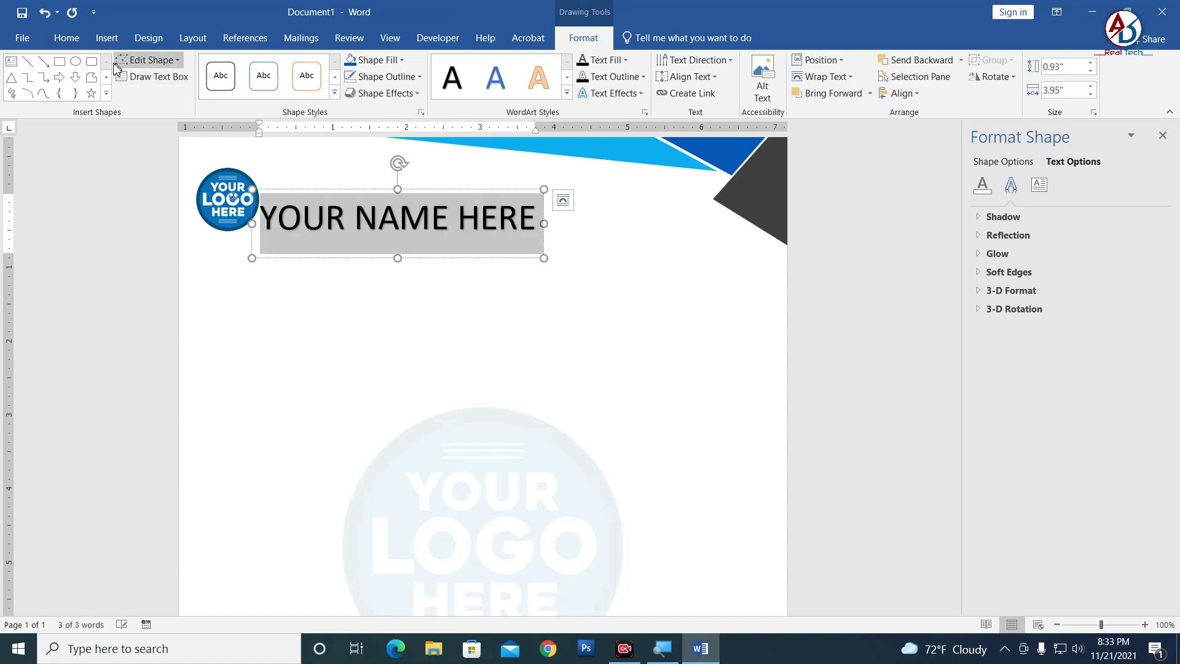
# Clear its formatting, apply No Spacing, make it 28 pt bold, and move it beside the logo
pyautogui.click(65, 38)
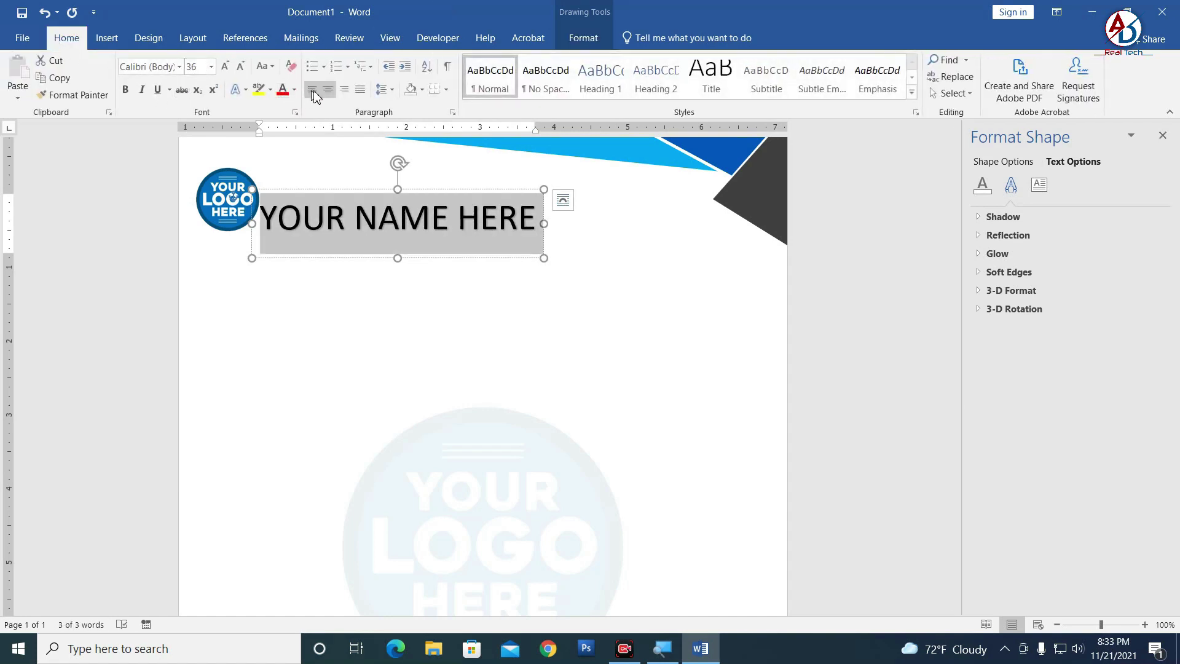
pyautogui.click(292, 66)
pyautogui.click(535, 81)
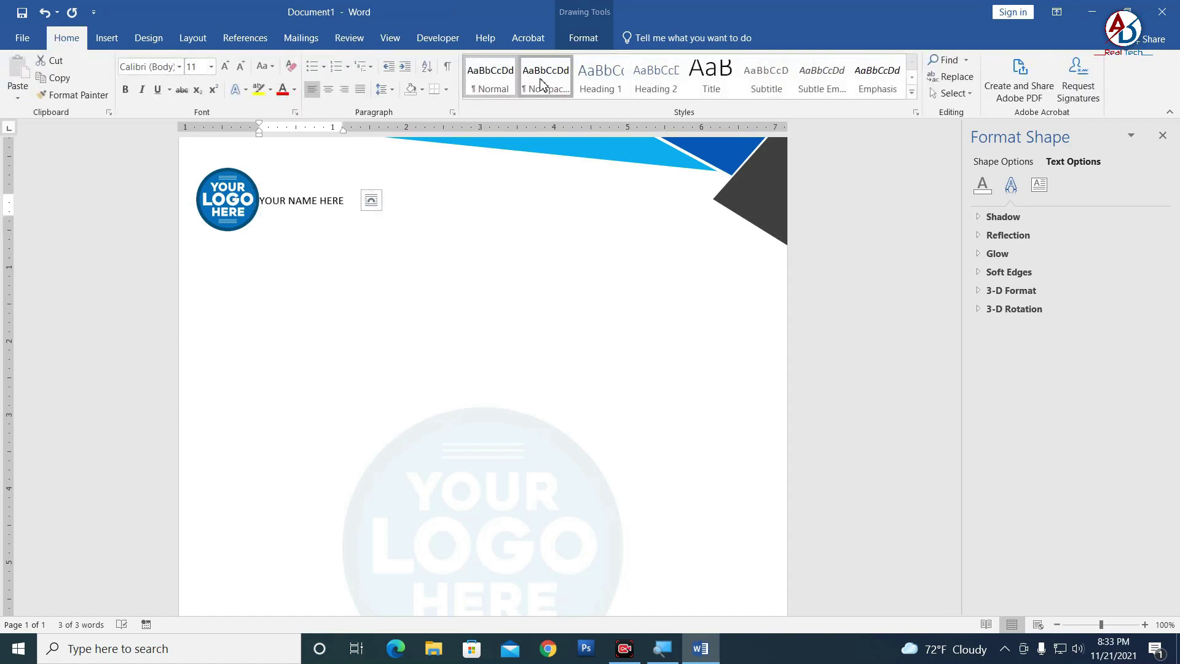
pyautogui.click(226, 68)
pyautogui.click(227, 67)
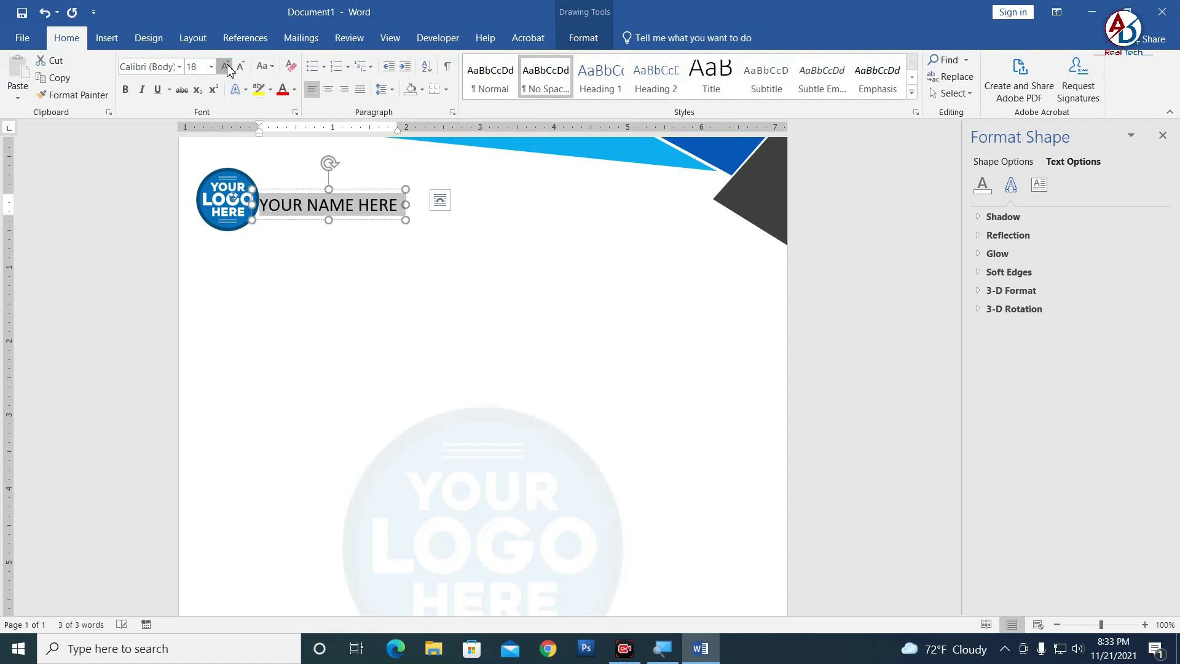
pyautogui.click(226, 66)
pyautogui.click(226, 66)
pyautogui.click(226, 66)
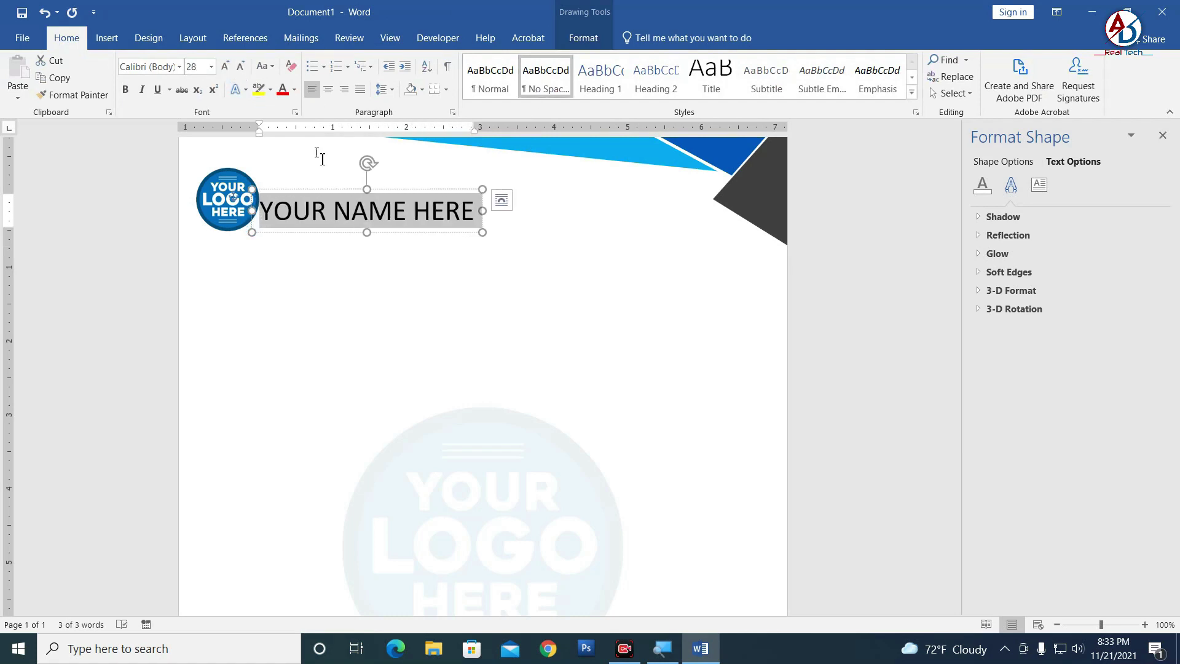
pyautogui.click(126, 89)
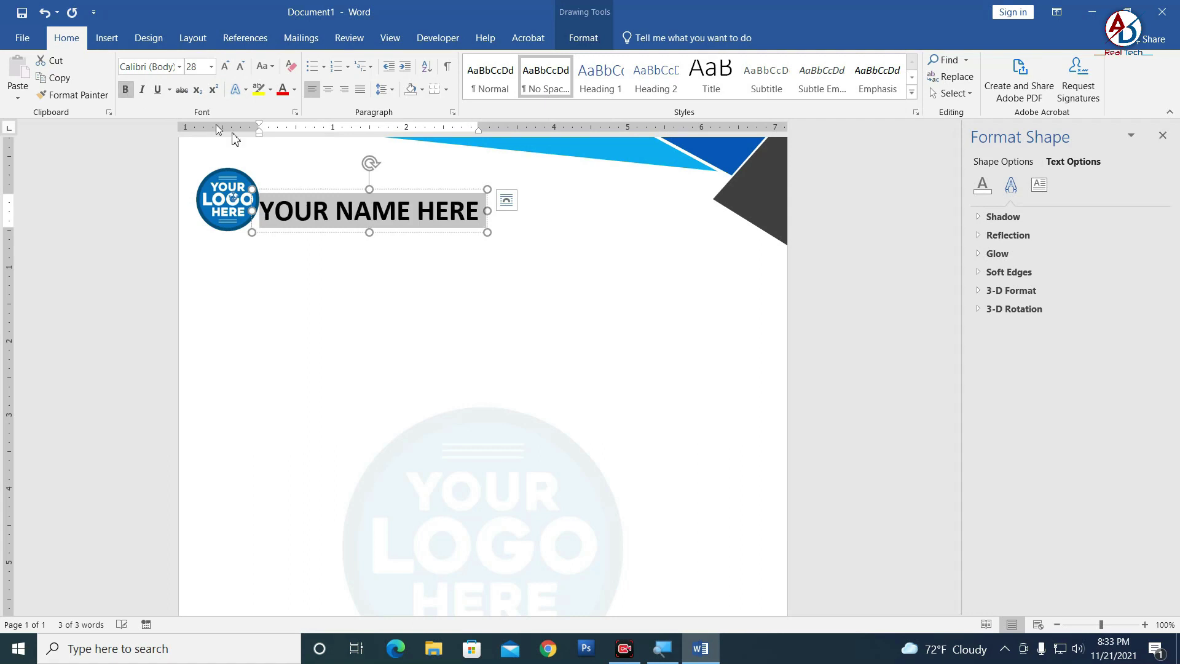
pyautogui.moveTo(398, 189); pyautogui.dragTo(404, 167)
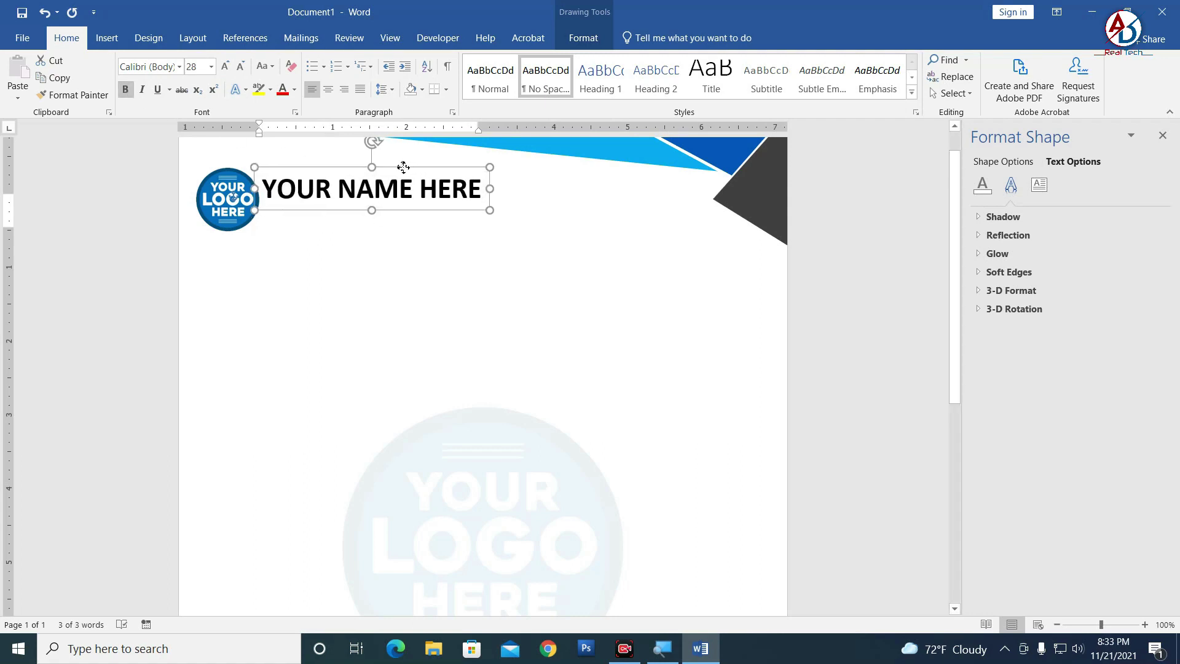
pyautogui.click(526, 264)
# Copy the YOUR NAME HERE box below itself and retype its text as 'Your Address Here'
pyautogui.scroll(-4, 524, 269)
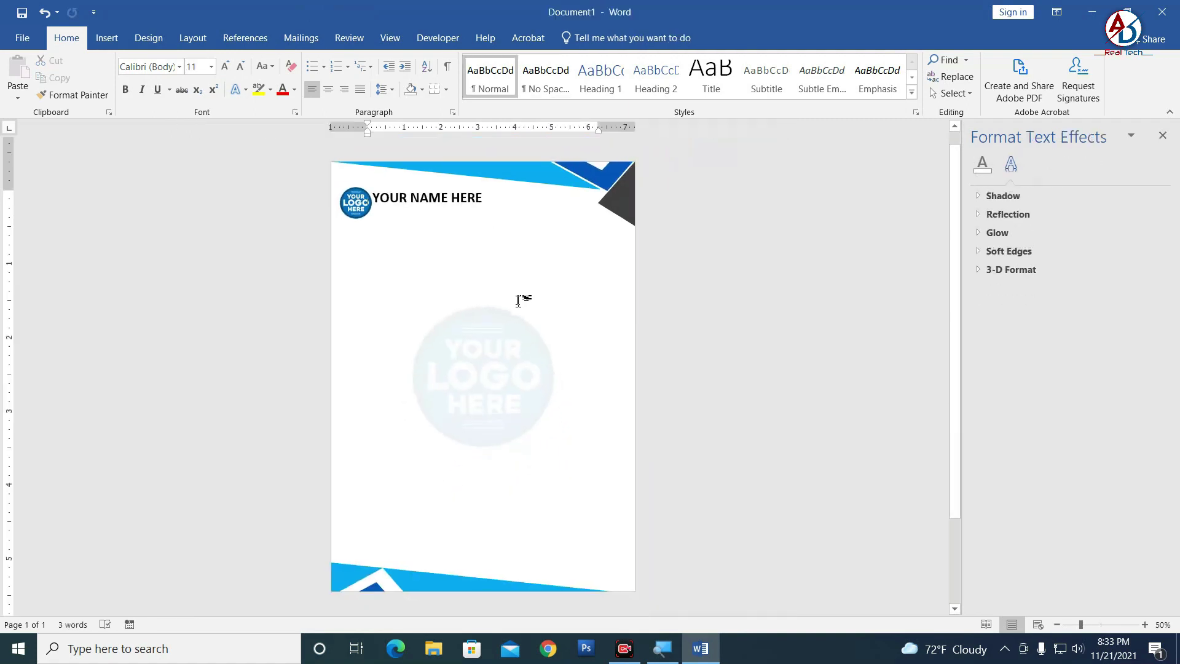
pyautogui.click(438, 198)
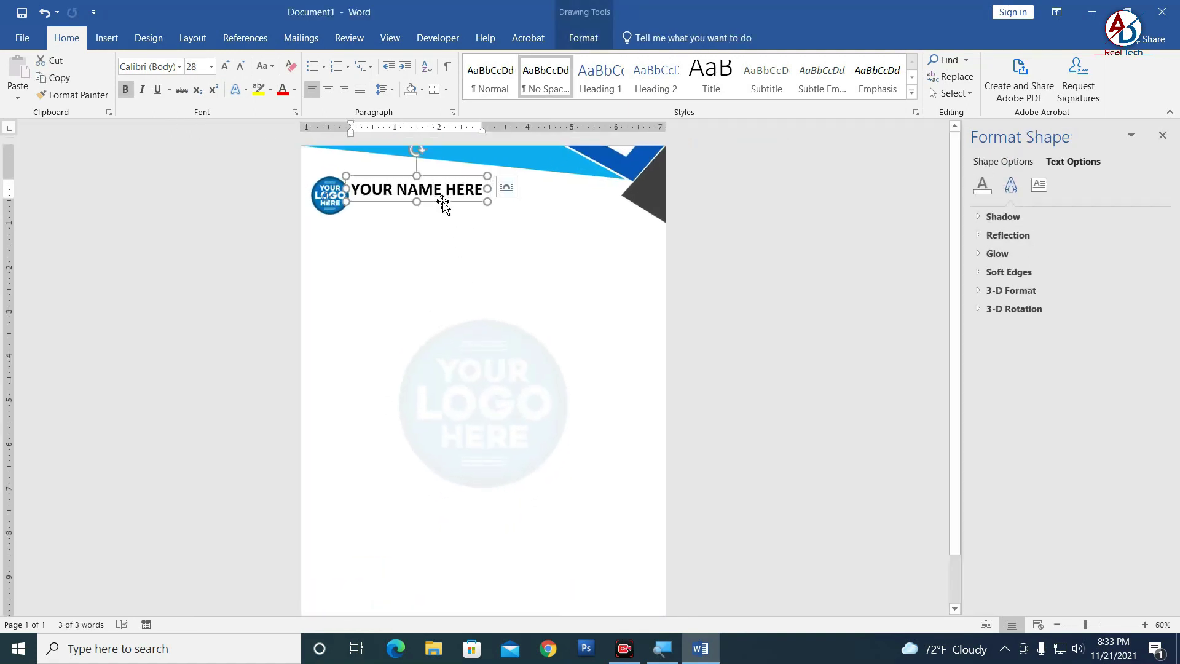
pyautogui.moveTo(444, 202); pyautogui.dragTo(443, 234)
pyautogui.scroll(1, 443, 234)
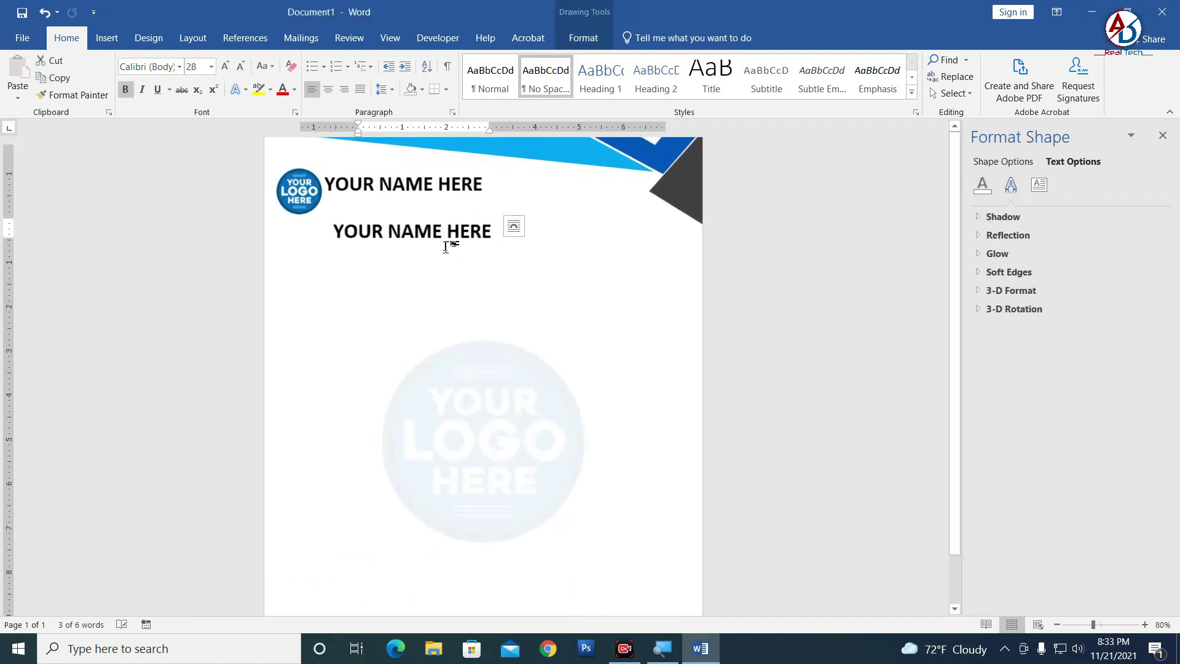
pyautogui.scroll(4, 448, 242)
pyautogui.tripleClick(413, 240)
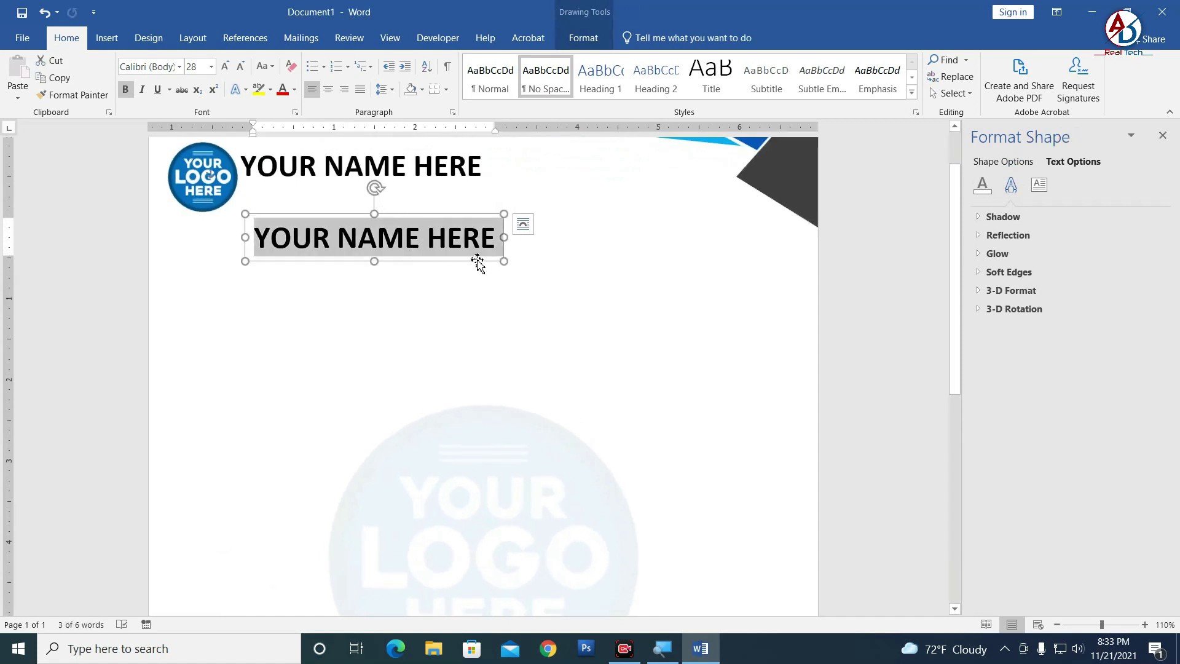
pyautogui.write('Y')
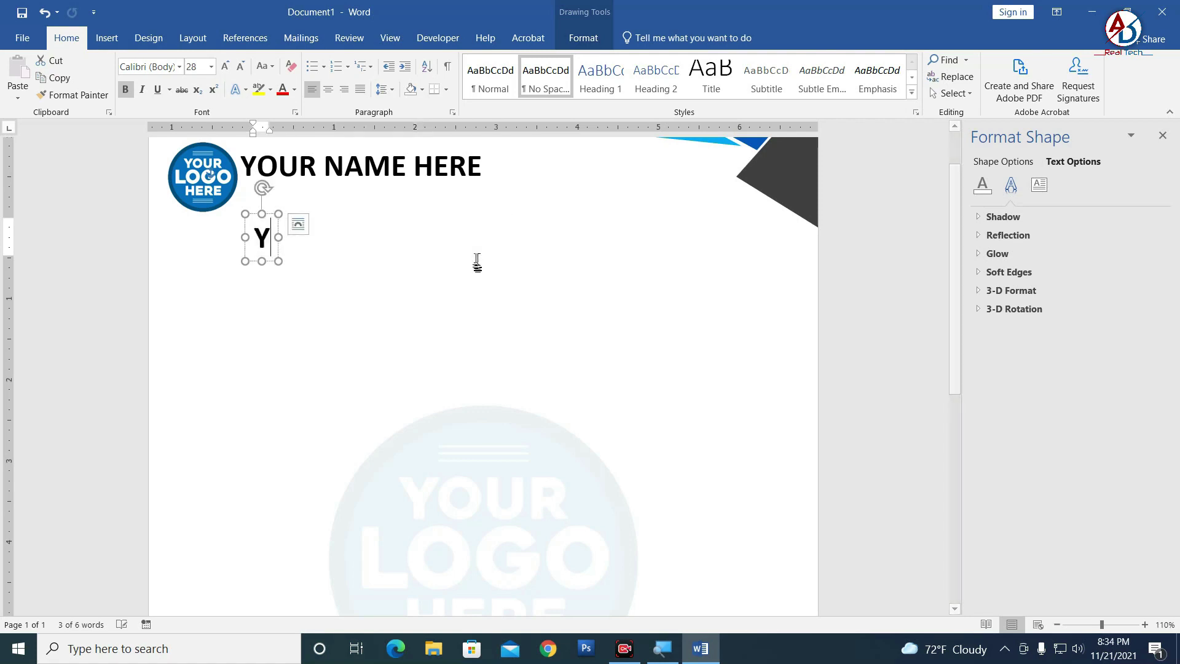
pyautogui.write('our Addre')
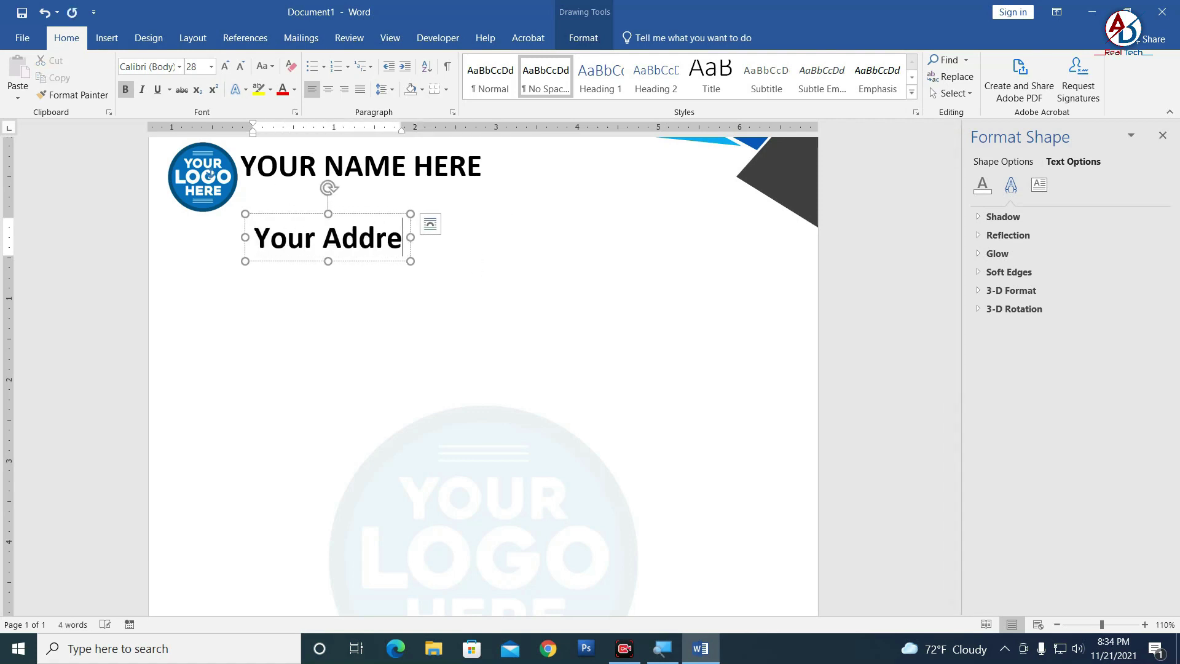
pyautogui.press('BackSpace')
pyautogui.press('BackSpace')
pyautogui.write('re')
pyautogui.write('ss')
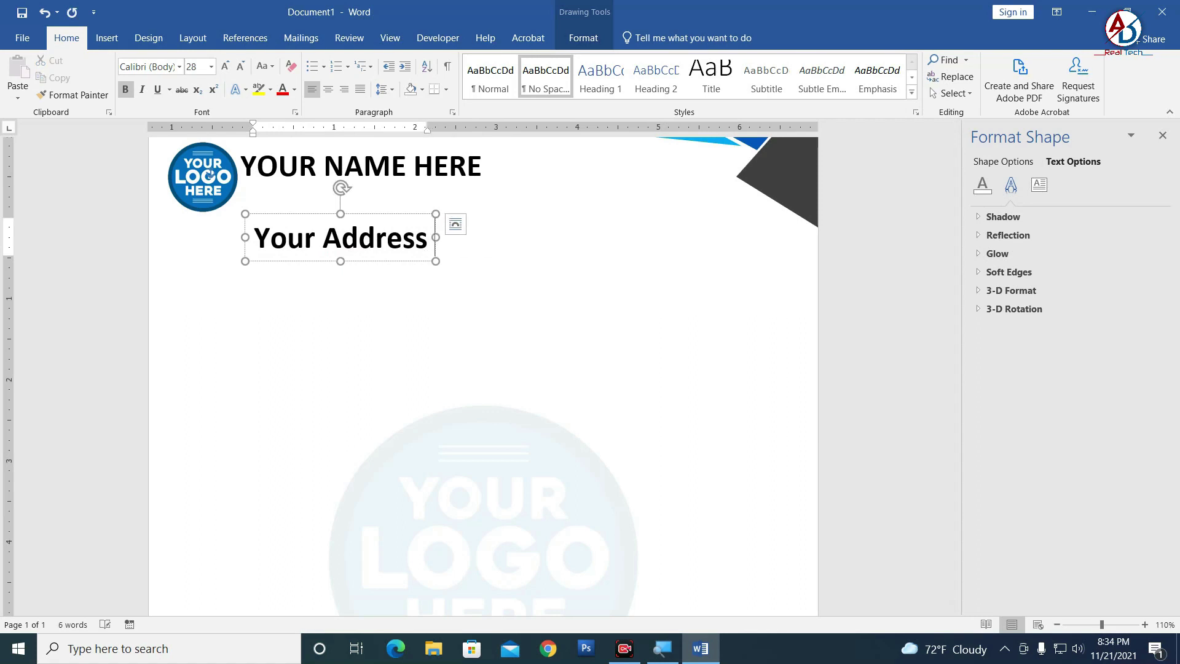
pyautogui.write(' Here')
# Unbold the address, shrink it to a small 11 pt size, and move it just under the name
pyautogui.tripleClick(477, 252)
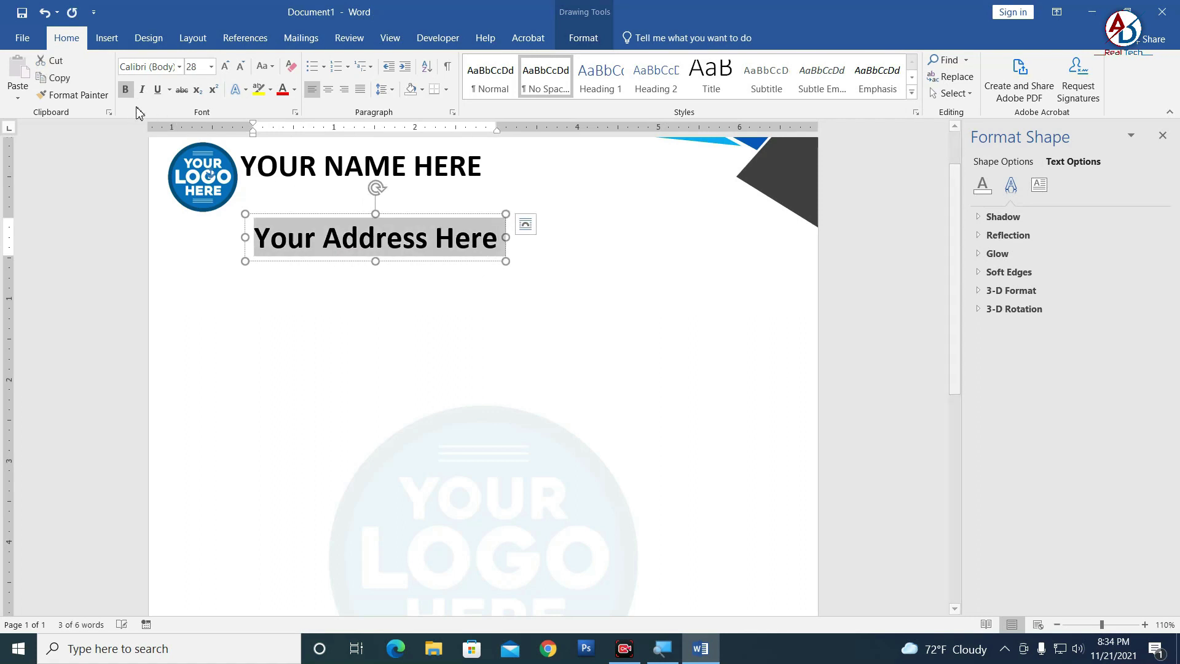
pyautogui.click(125, 89)
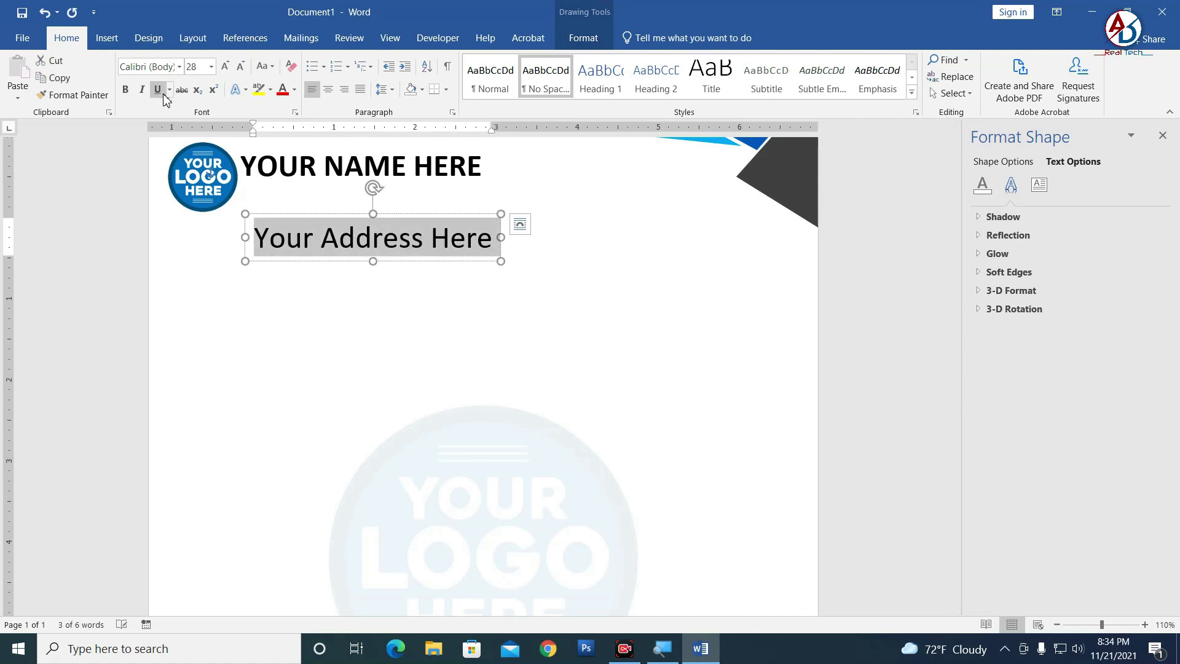
pyautogui.click(240, 66)
pyautogui.click(240, 66)
pyautogui.click(240, 66)
pyautogui.click(240, 65)
pyautogui.click(240, 66)
pyautogui.click(237, 72)
pyautogui.click(237, 71)
pyautogui.click(237, 71)
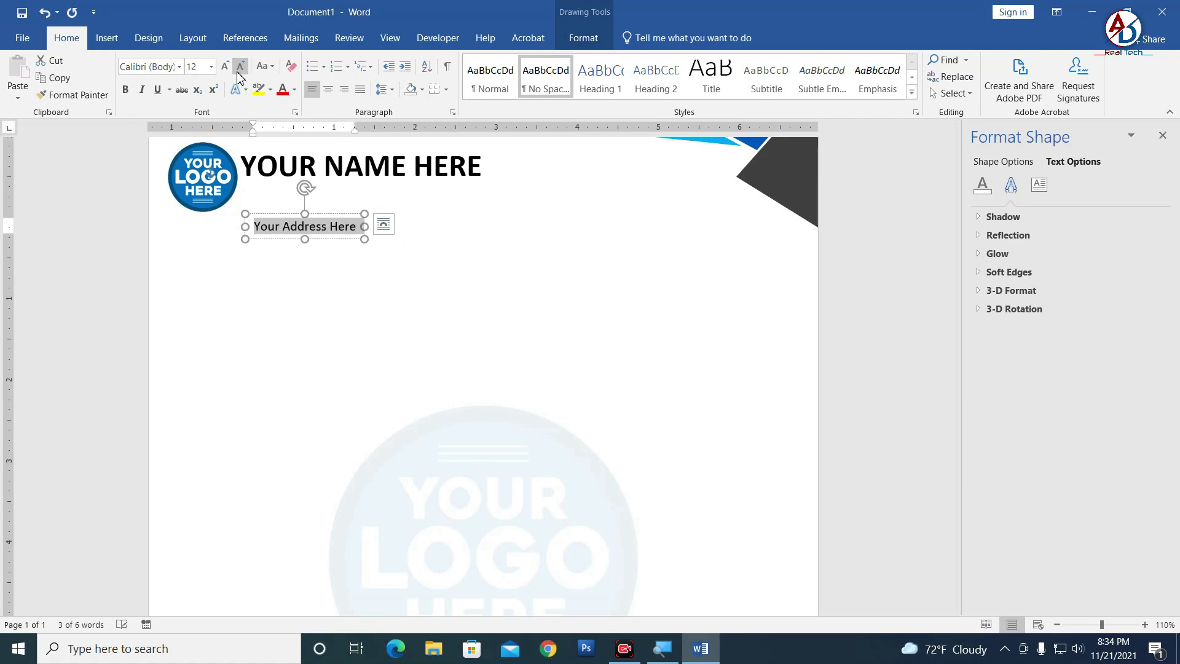
pyautogui.click(237, 71)
pyautogui.moveTo(323, 215); pyautogui.dragTo(314, 180)
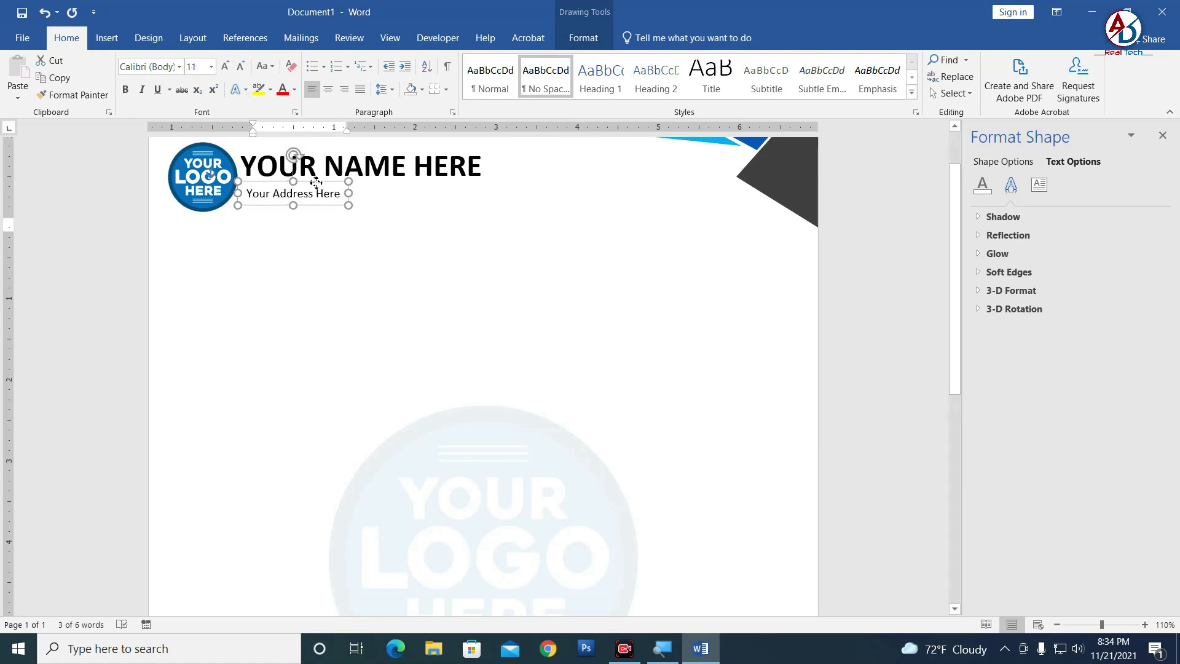
pyautogui.keyDown('ctrl'); pyautogui.scroll(-1, 393, 233); pyautogui.keyUp('ctrl')
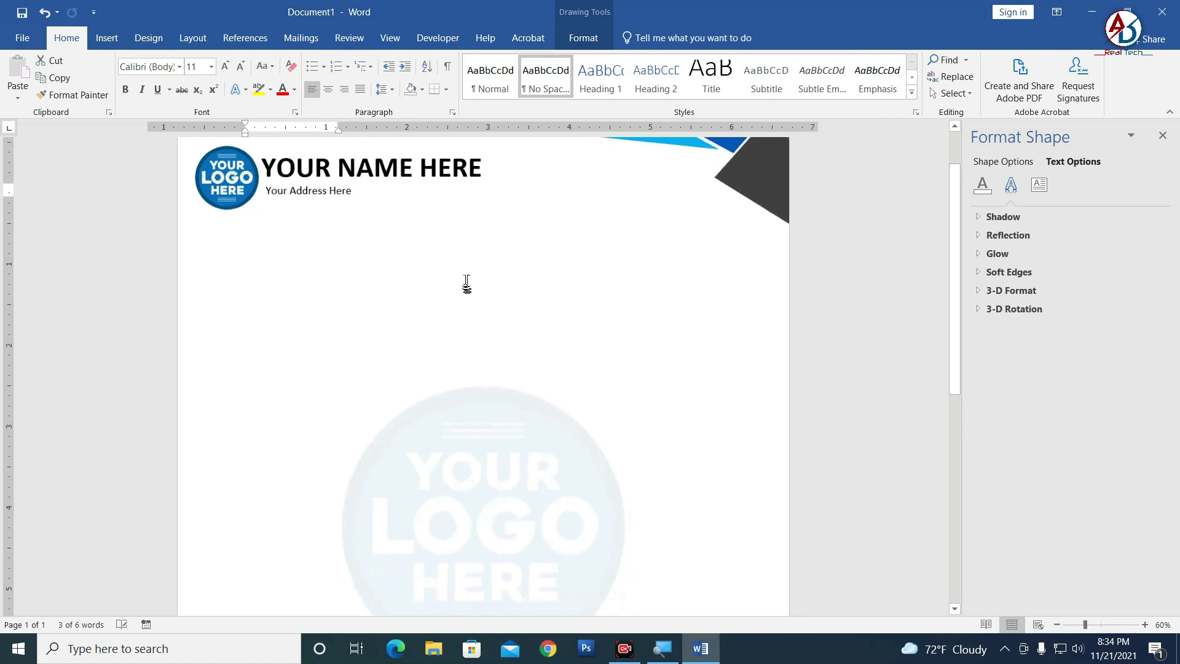
pyautogui.keyDown('ctrl'); pyautogui.scroll(-6, 486, 295); pyautogui.keyUp('ctrl')
# Draw a straight horizontal line beneath the address line
pyautogui.click(754, 372)
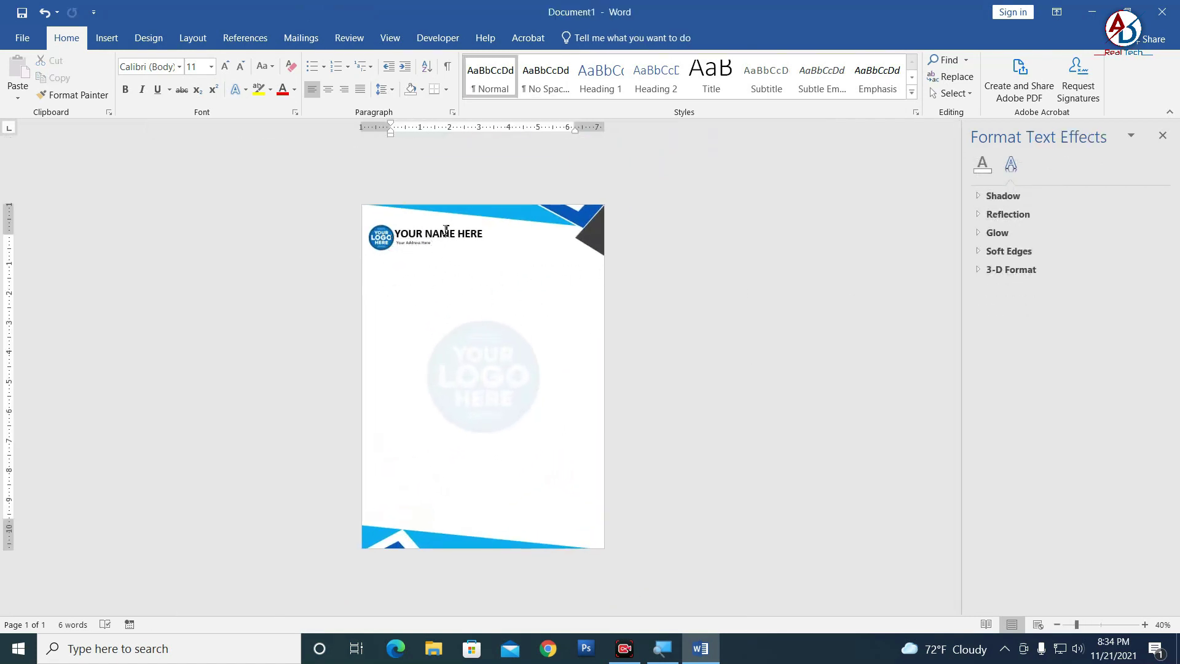
pyautogui.click(107, 38)
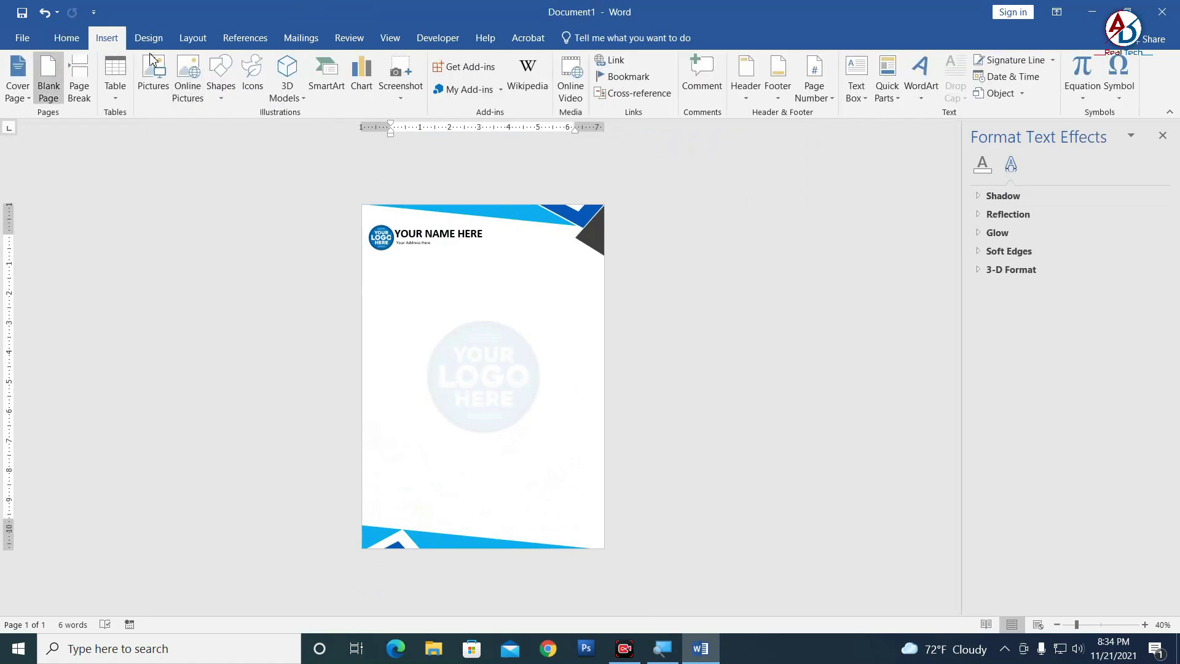
pyautogui.click(220, 80)
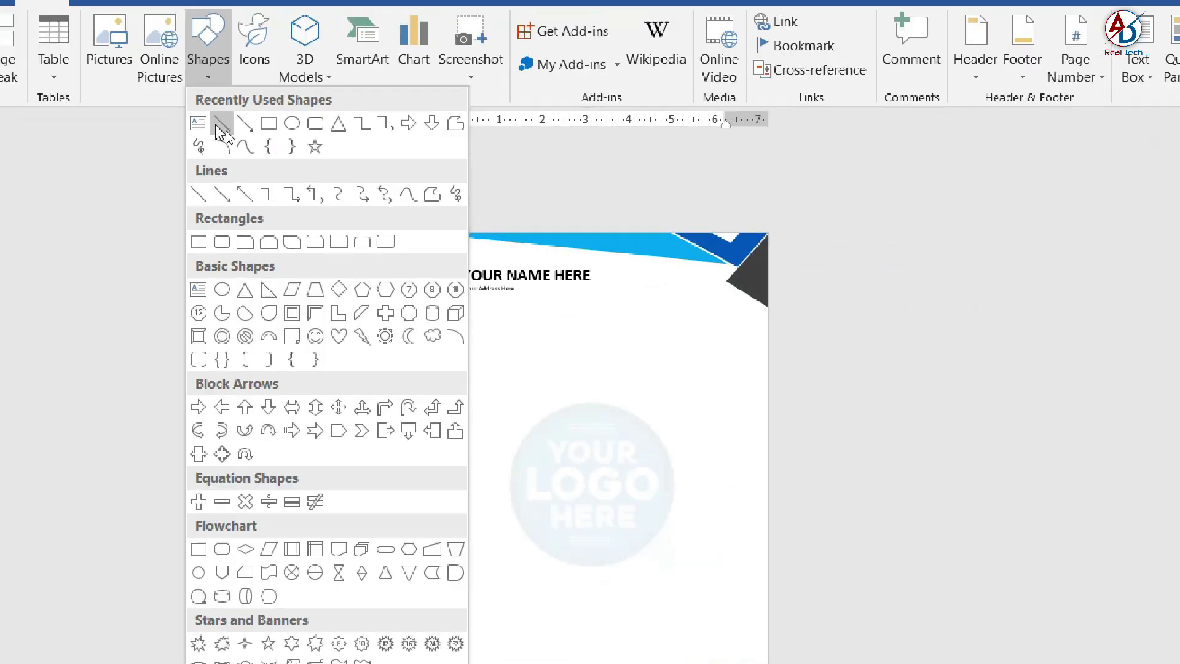
pyautogui.click(219, 125)
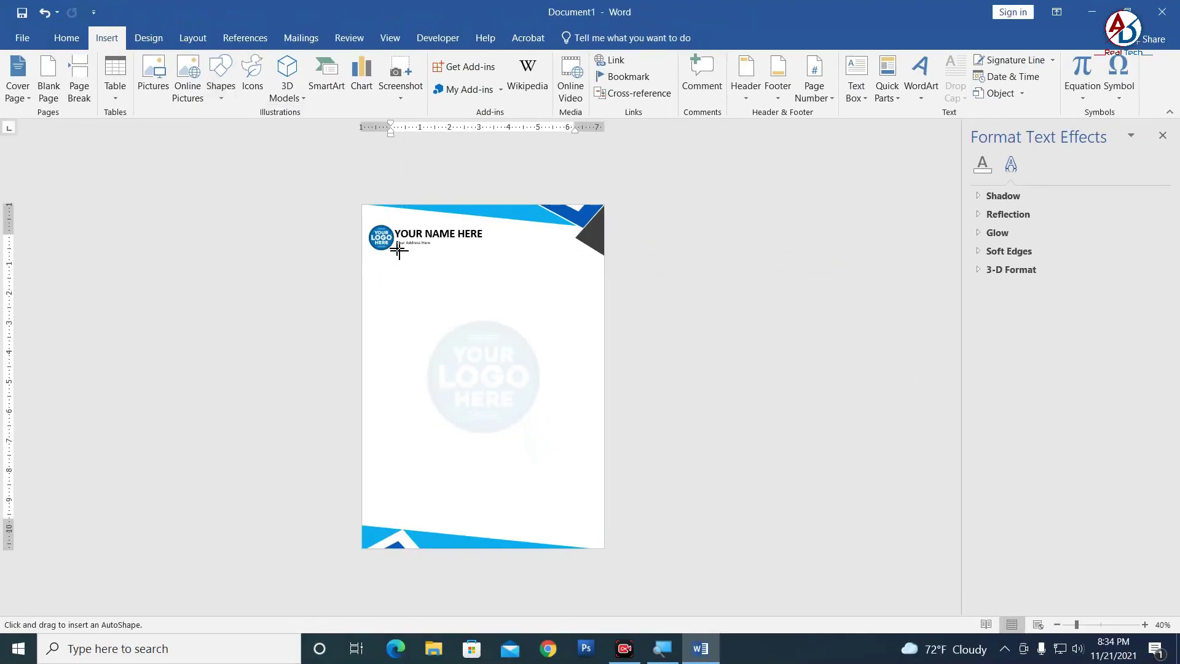
pyautogui.moveTo(399, 250); pyautogui.dragTo(540, 246)
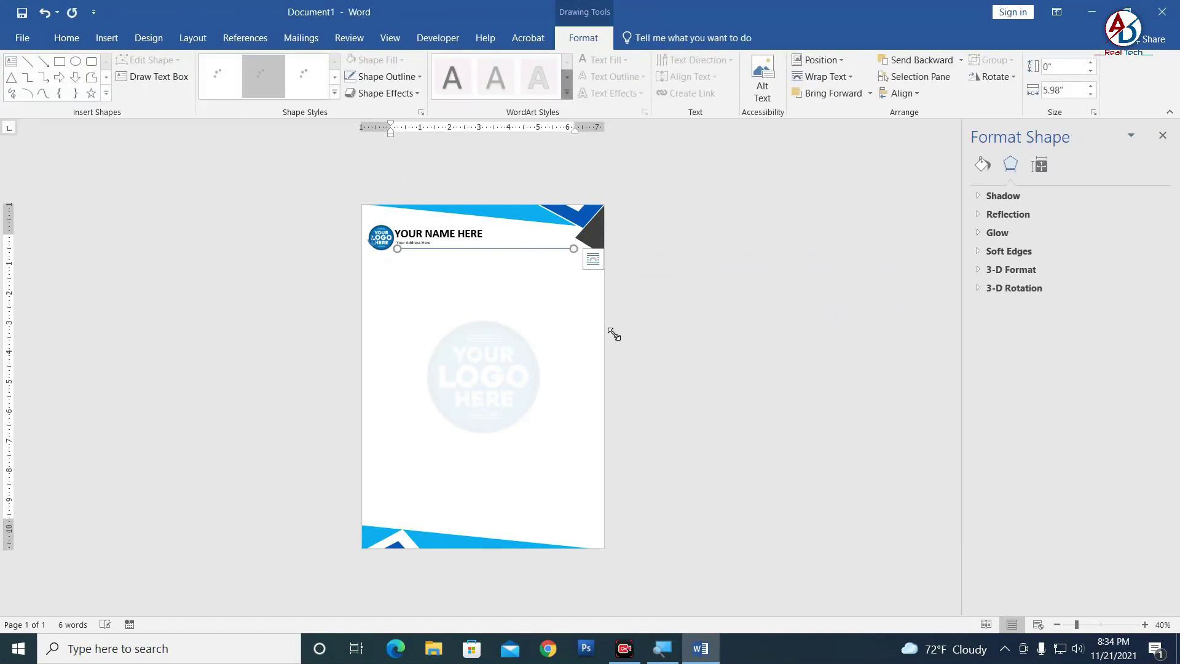
# Colour the line light blue at 1½ pt weight and nudge it up closer to the address
pyautogui.keyDown('ctrl'); pyautogui.scroll(9, 608, 332); pyautogui.keyUp('ctrl')
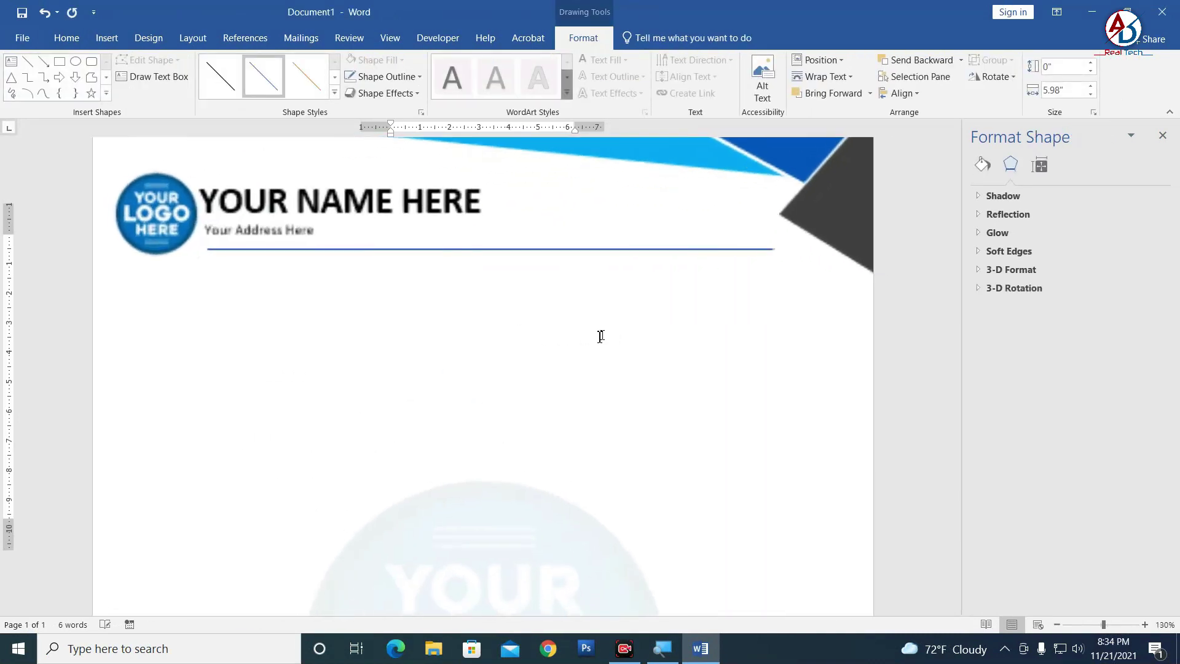
pyautogui.click(413, 77)
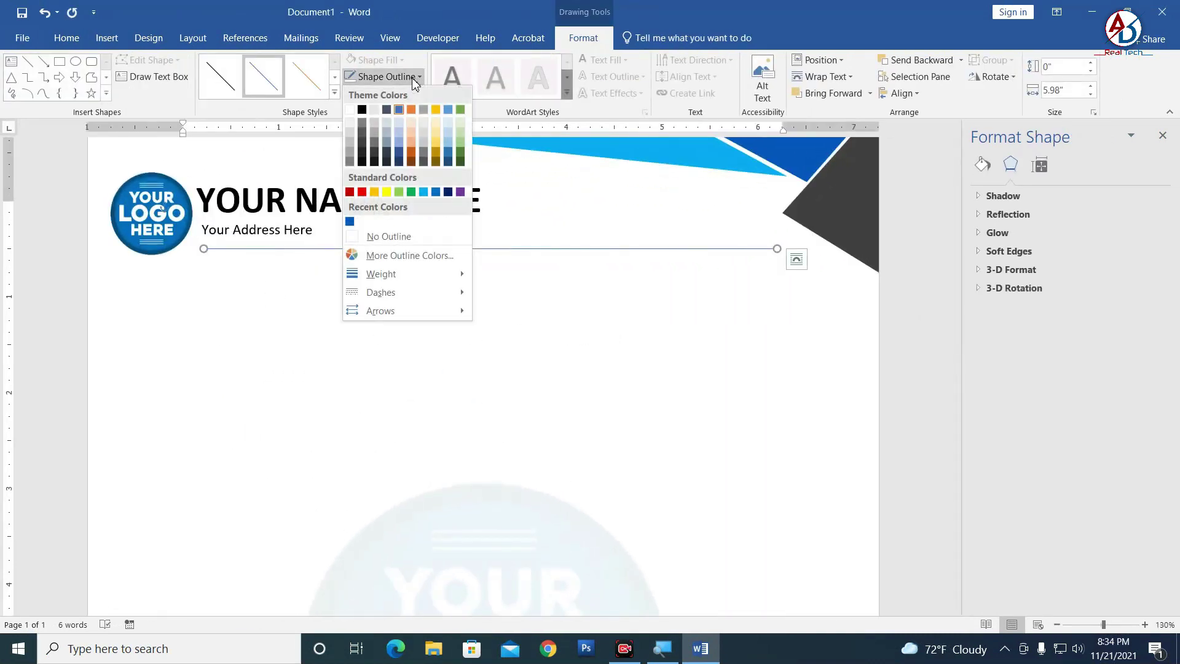
pyautogui.click(423, 192)
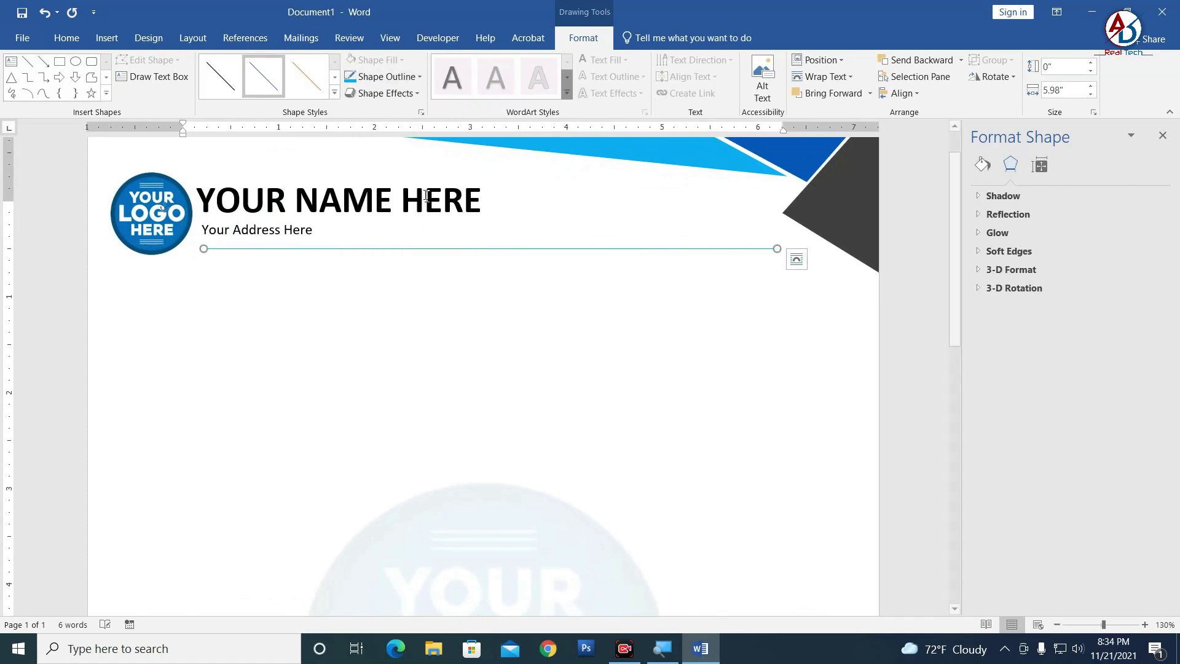
pyautogui.click(392, 79)
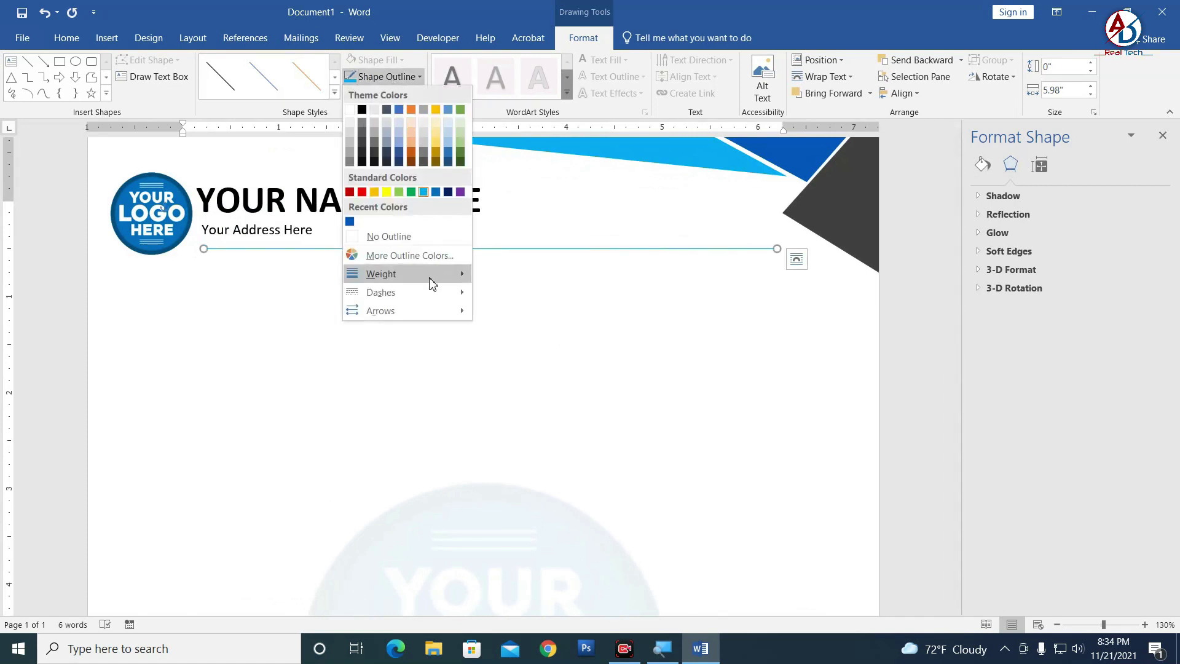
pyautogui.moveTo(381, 274)
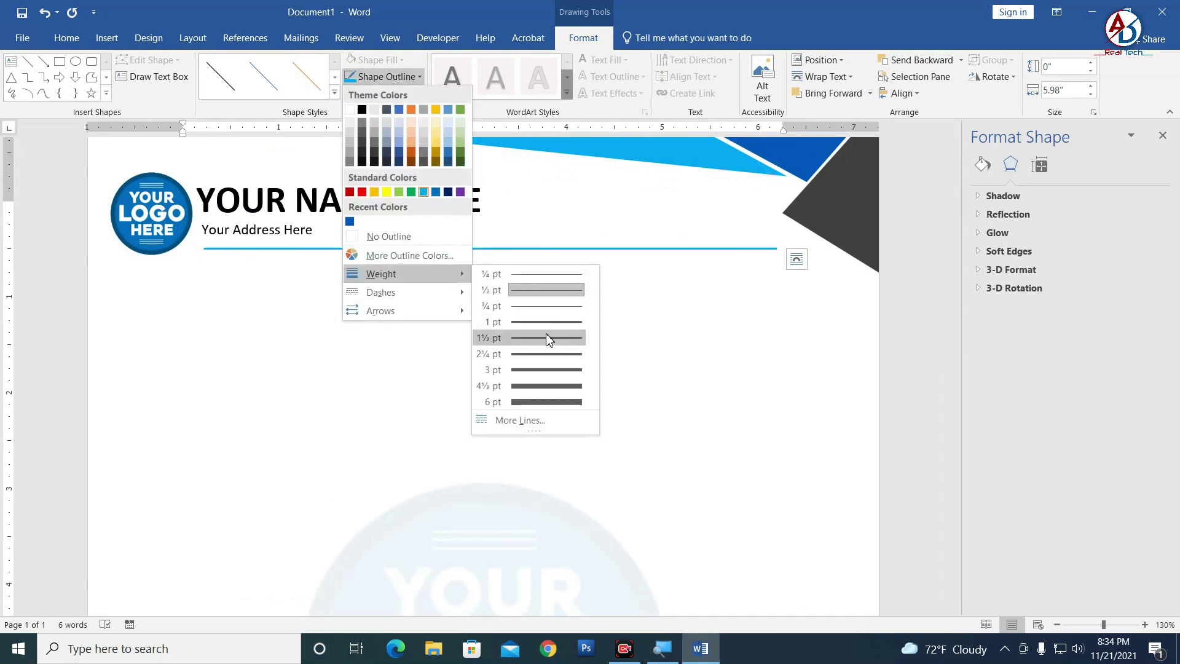
pyautogui.click(546, 336)
pyautogui.press('Up')
pyautogui.press('Up')
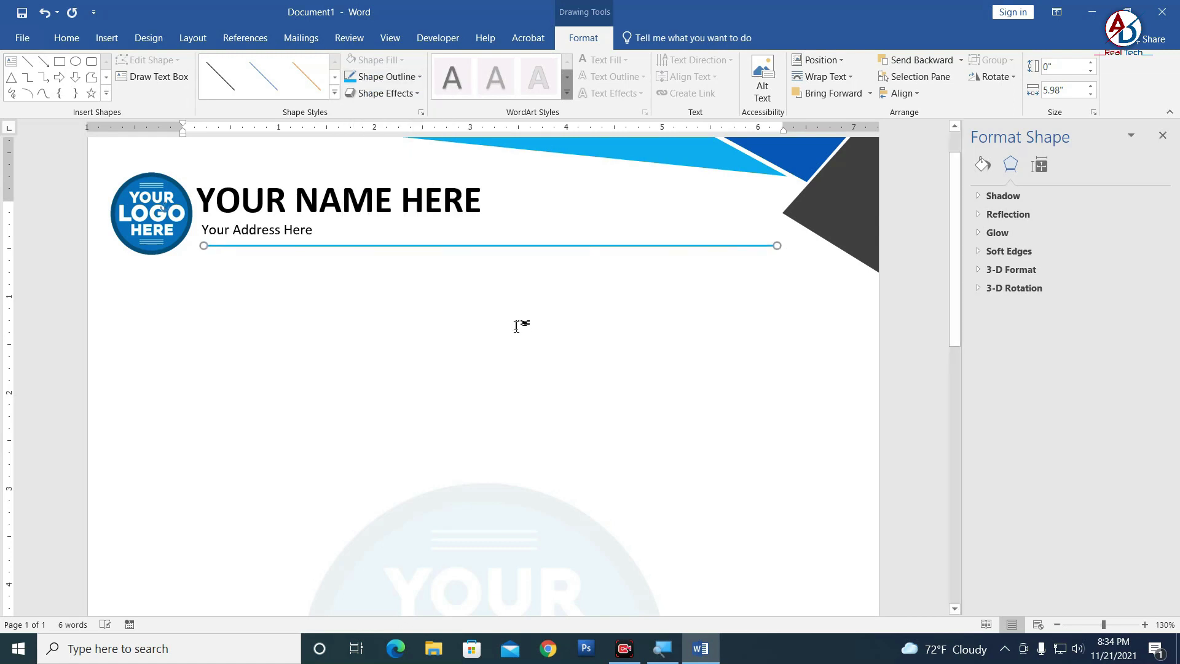
pyautogui.press('Up')
pyautogui.press('Up')
pyautogui.scroll(-7, 437, 338)
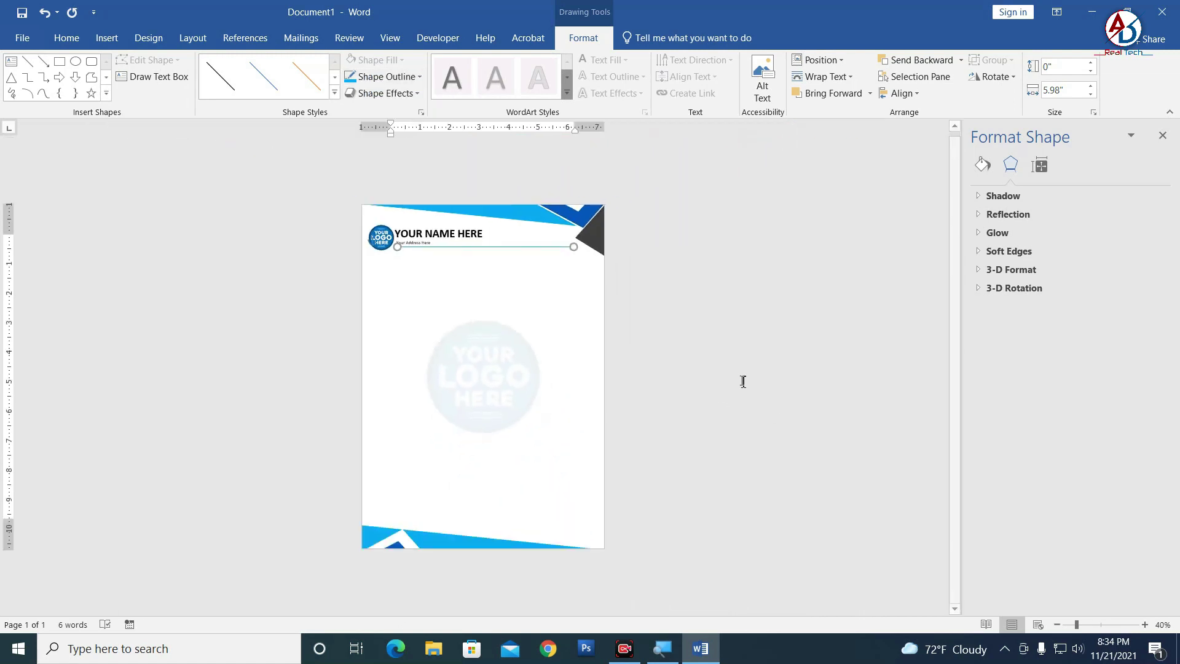
pyautogui.click(598, 371)
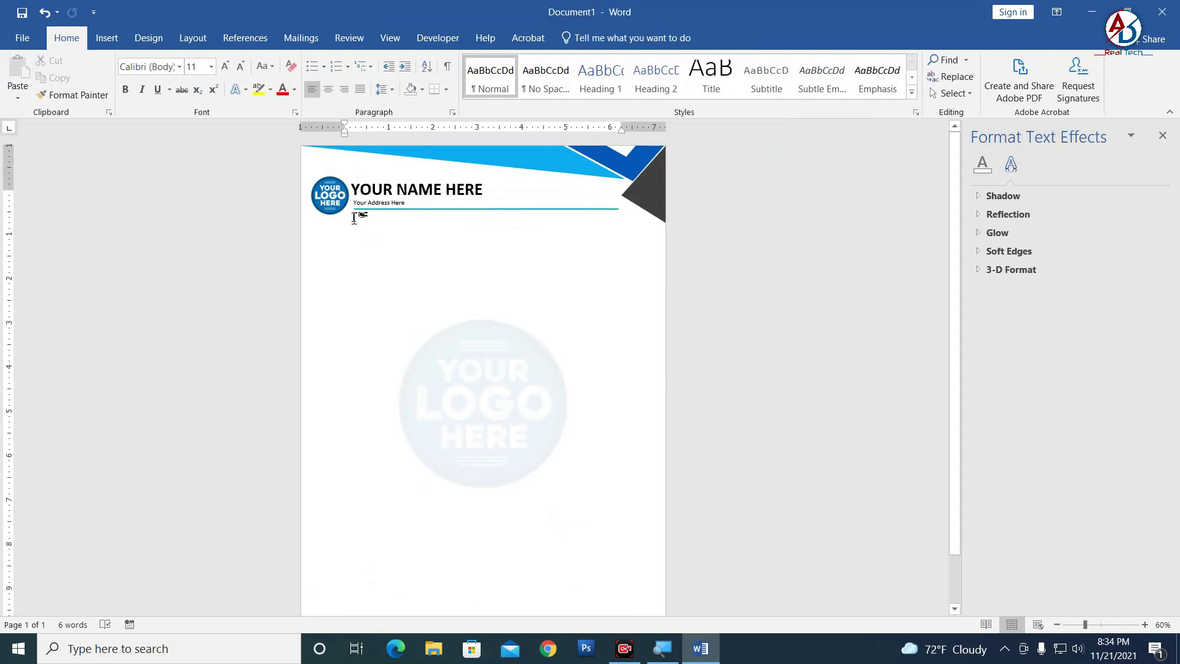
pyautogui.click(607, 210)
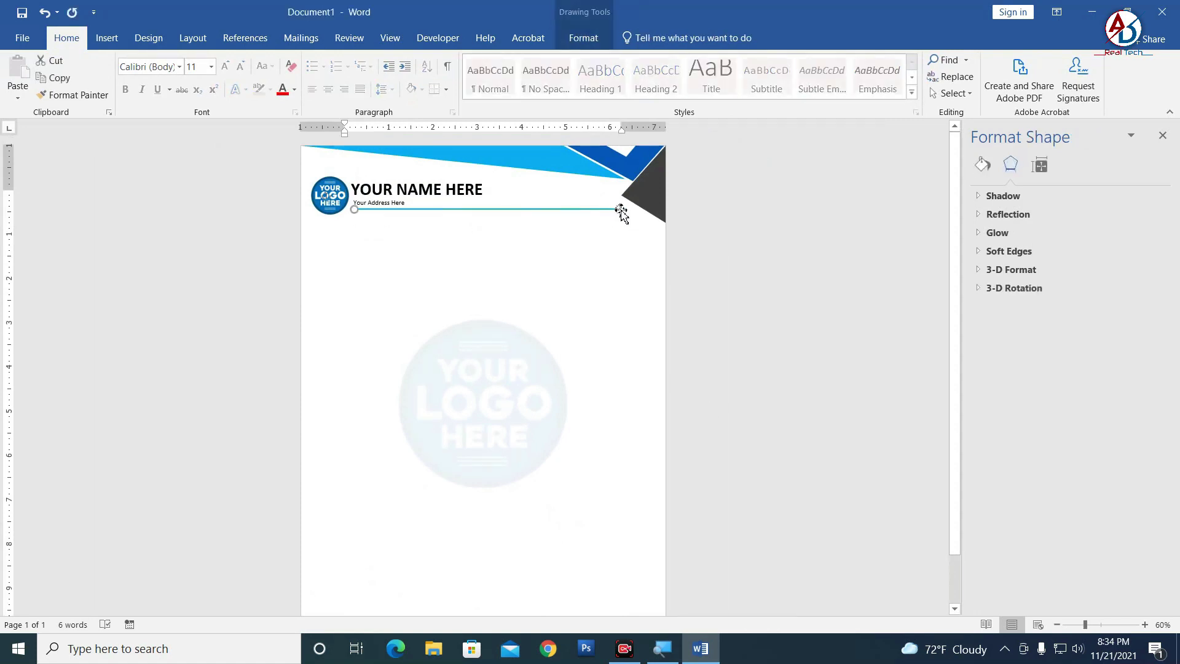
pyautogui.click(739, 276)
pyautogui.scroll(4, 263, 238)
# Draw a text box under the blue rule, type the Regd No. 123/465/789 line, and tab right for Date
pyautogui.click(107, 38)
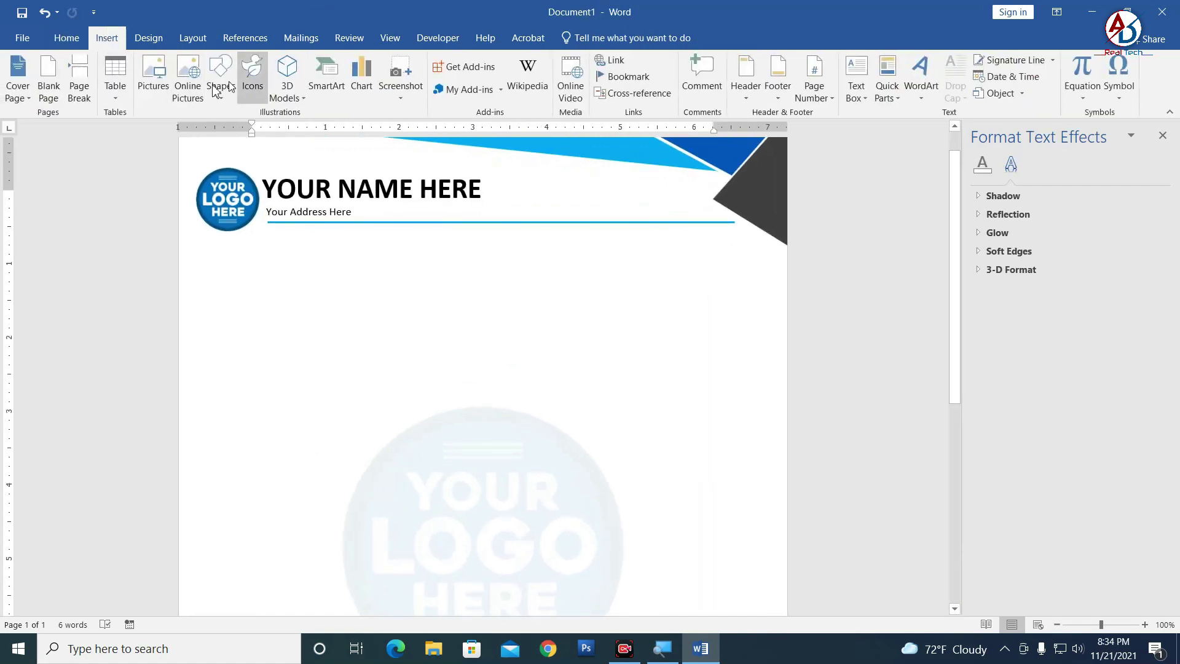
pyautogui.click(220, 86)
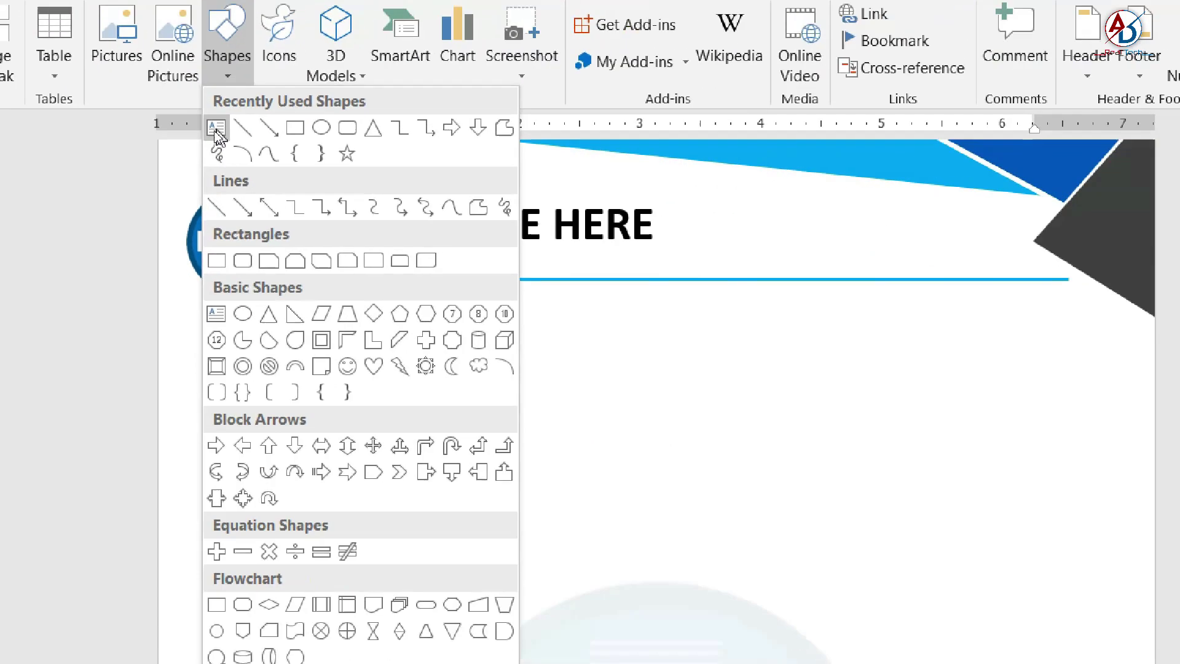
pyautogui.click(214, 130)
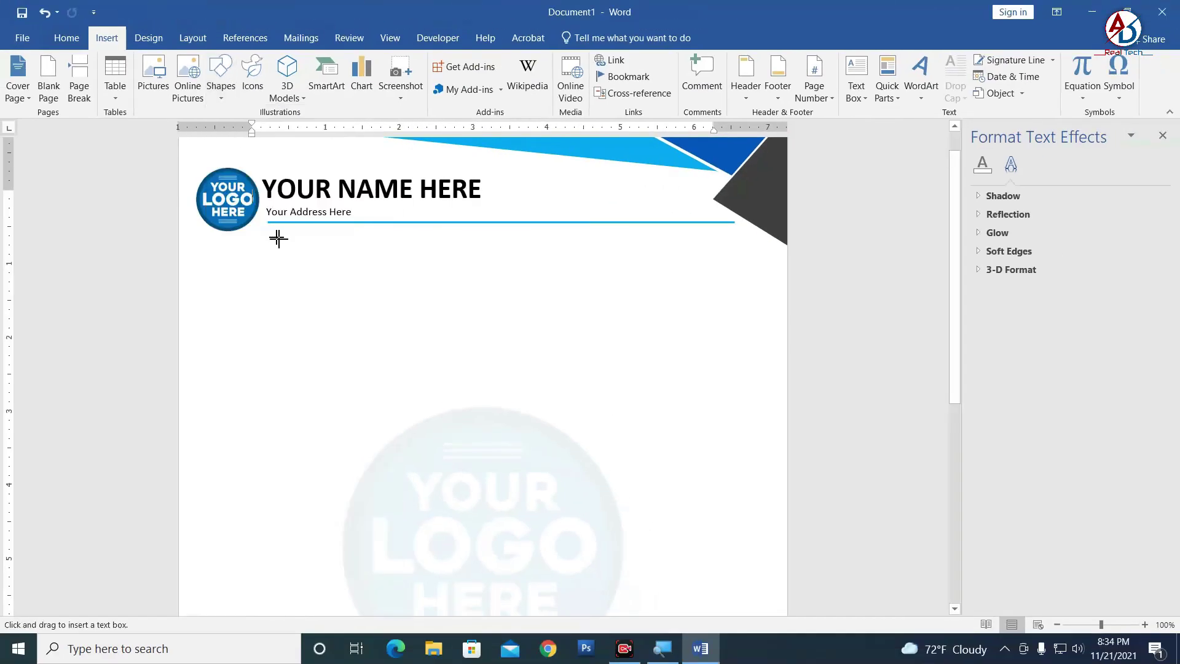
pyautogui.moveTo(271, 232); pyautogui.dragTo(737, 262)
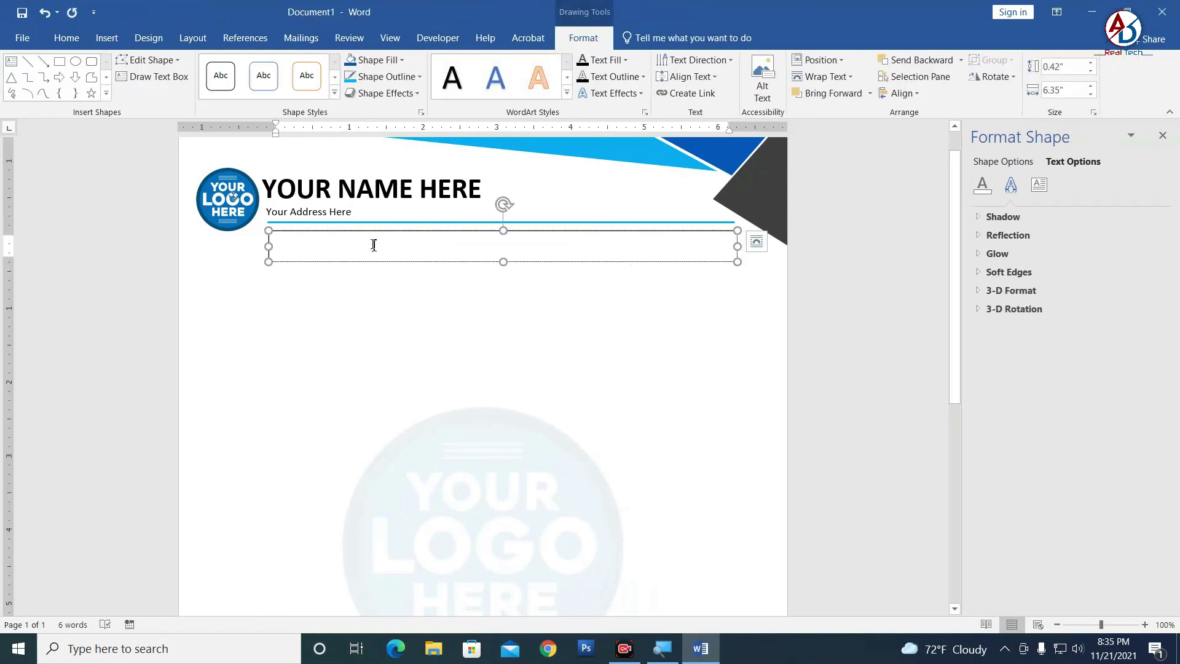
pyautogui.write('Regd')
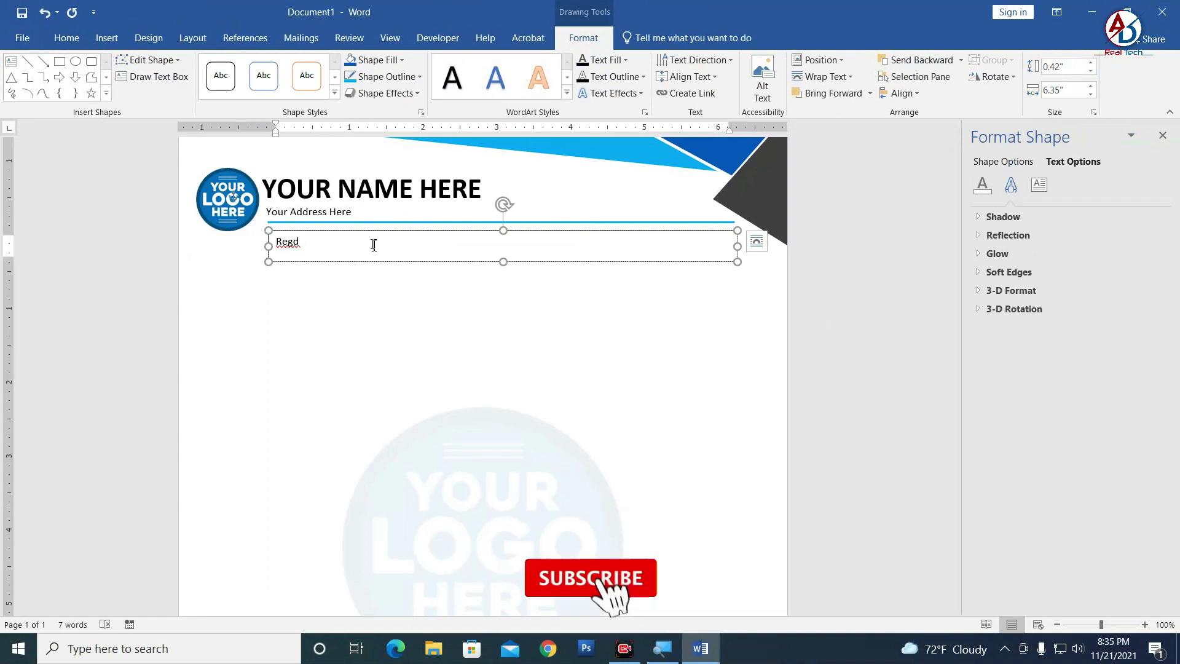
pyautogui.write(' No. 123/ ')
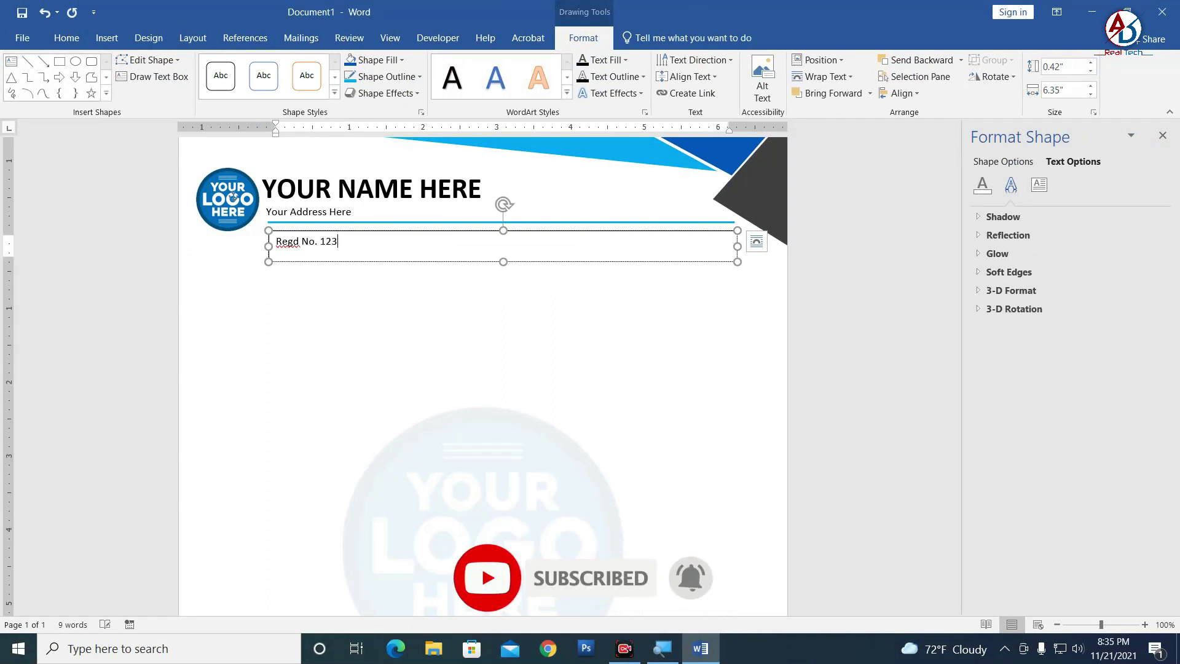
pyautogui.write('45')
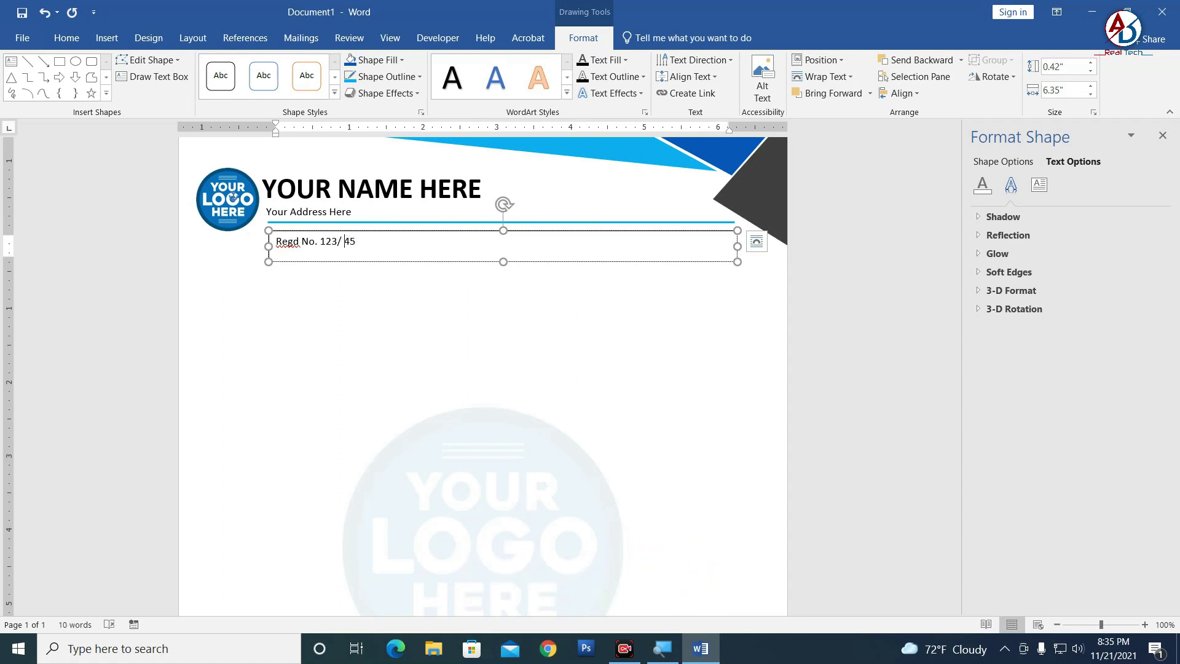
pyautogui.press('BackSpace')
pyautogui.press('BackSpace')
pyautogui.press('Tab')
# Widen the Regd No./Date text box slightly to the right, keeping its text unbolded
pyautogui.click(757, 241)
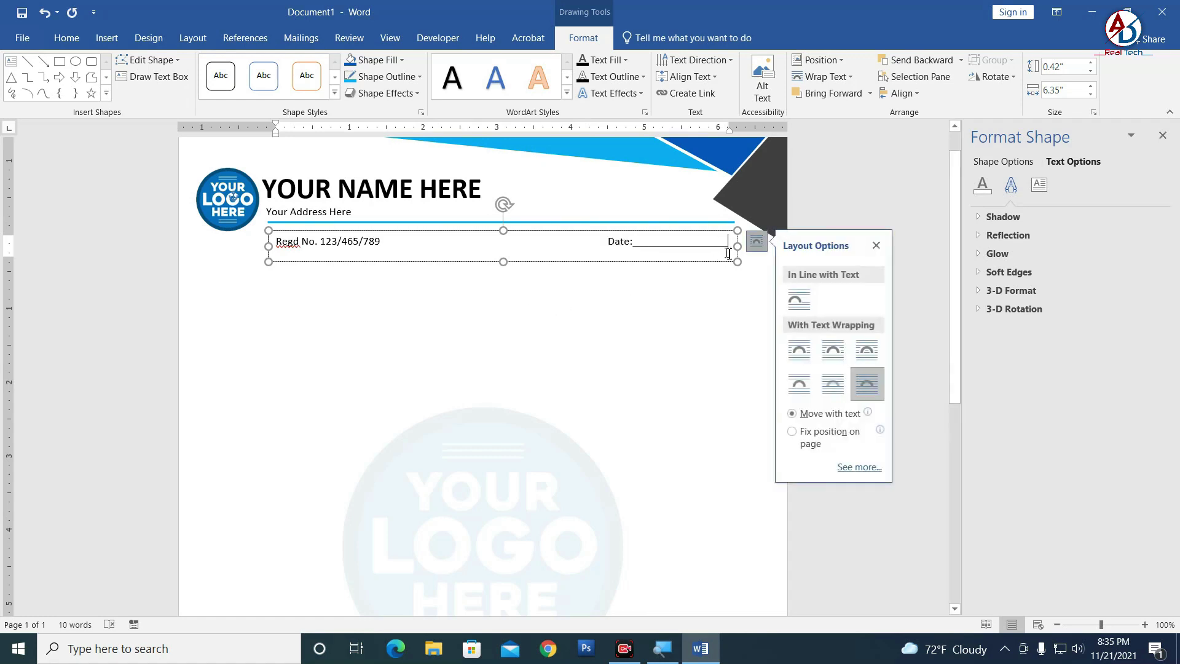
pyautogui.moveTo(738, 246); pyautogui.dragTo(745, 246)
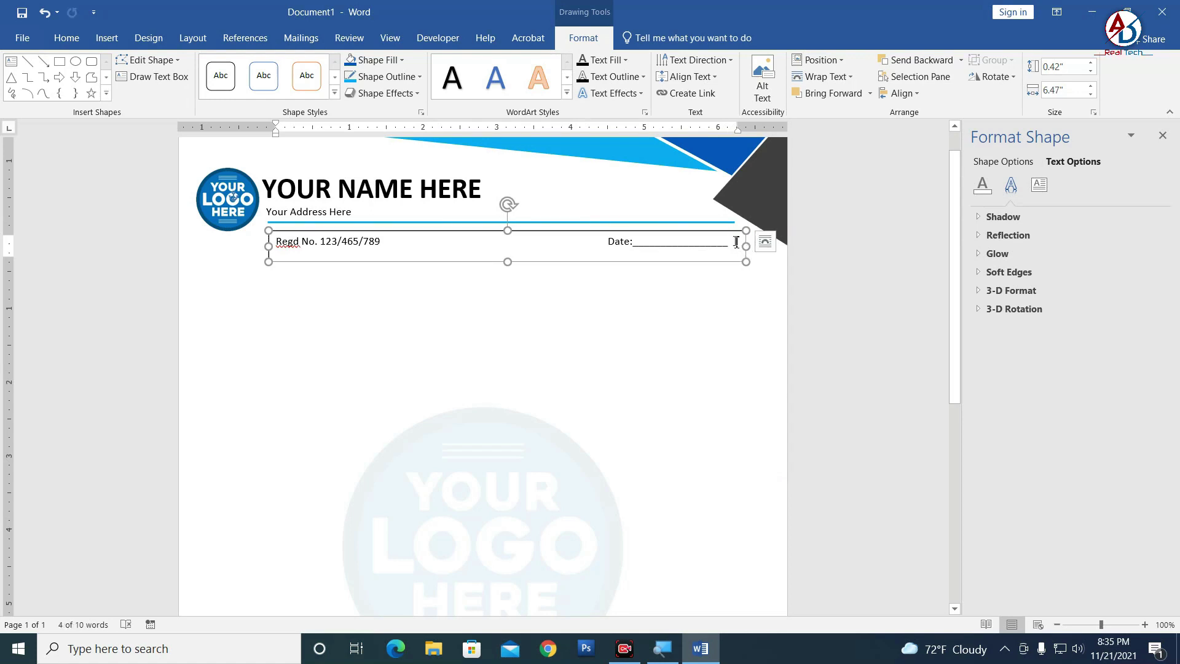
pyautogui.click(737, 241)
pyautogui.click(735, 241)
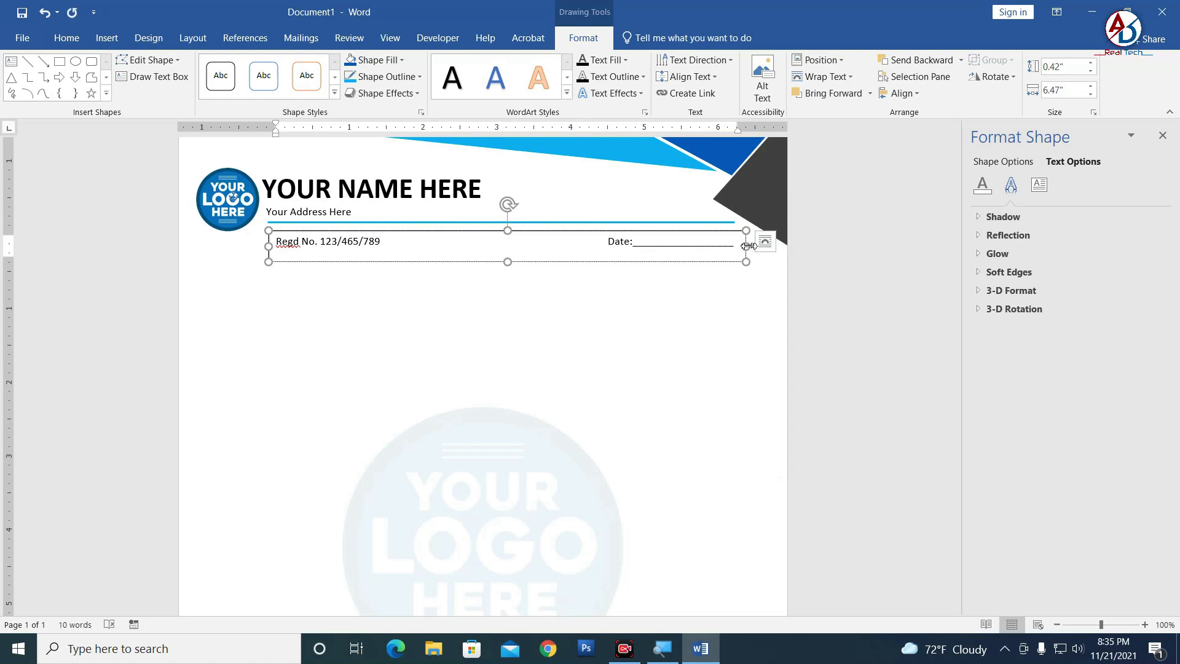
pyautogui.hotkey('ctrl', 'a')
pyautogui.click(66, 38)
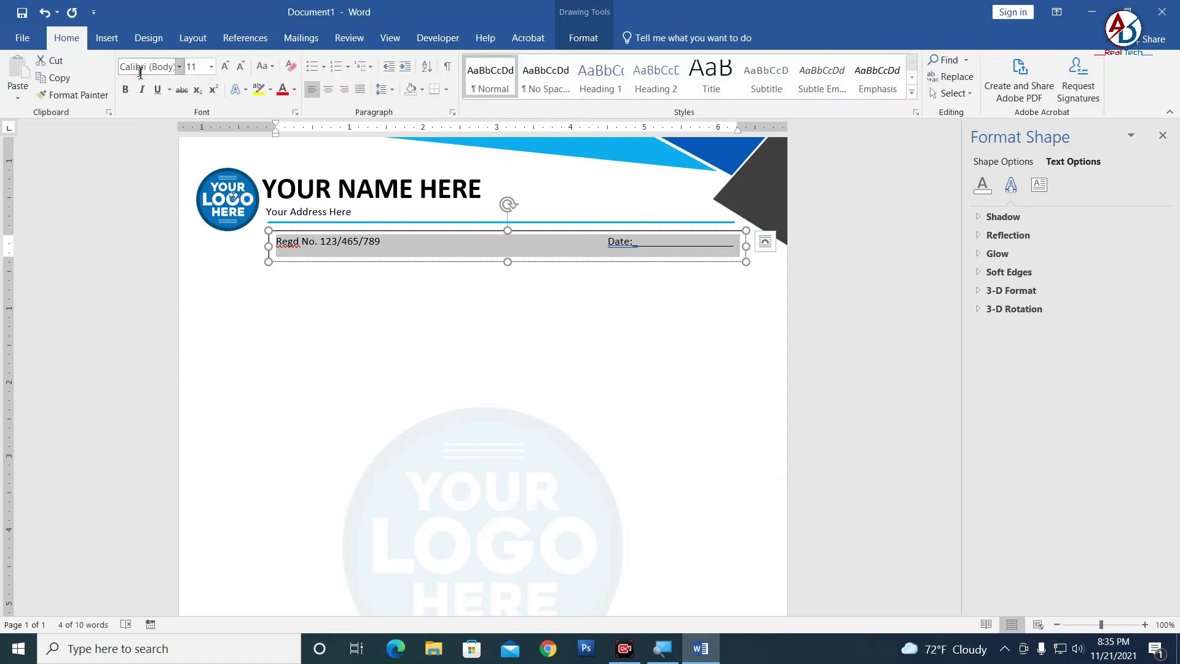
pyautogui.click(125, 89)
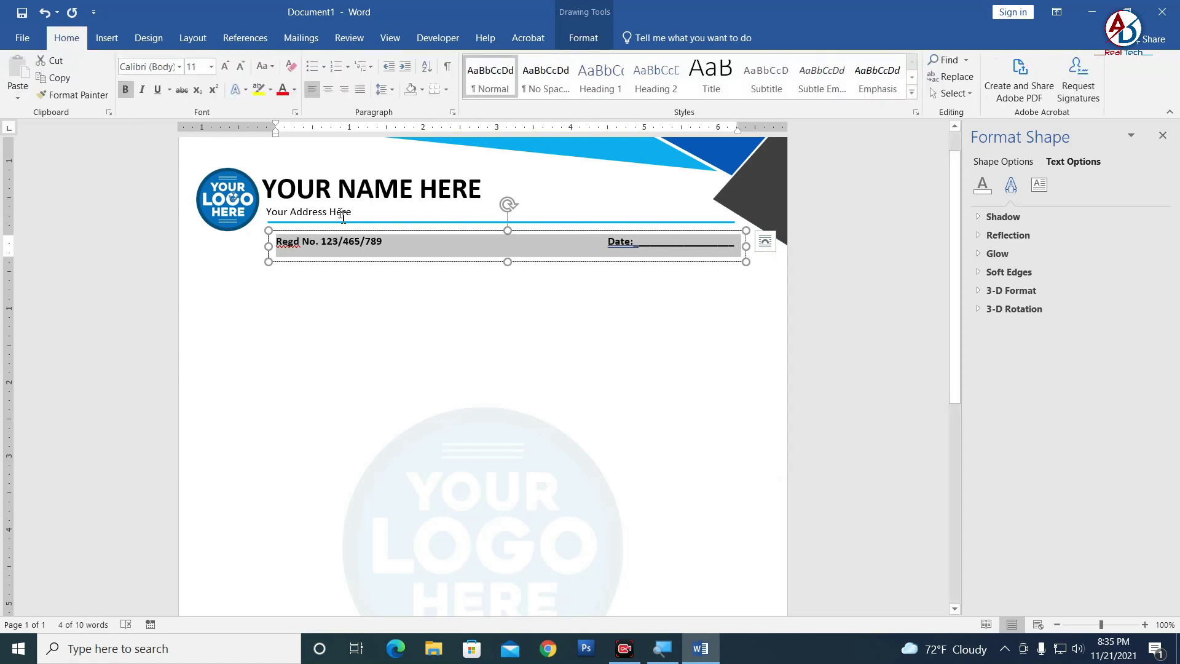
pyautogui.click(124, 89)
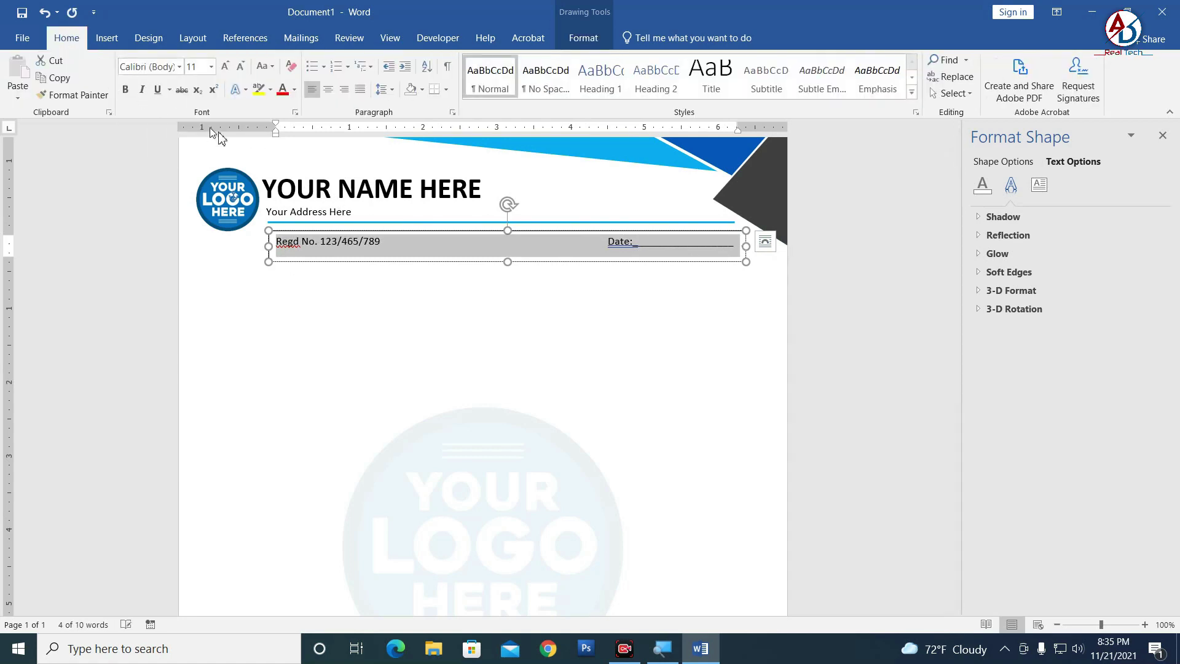
pyautogui.click(633, 248)
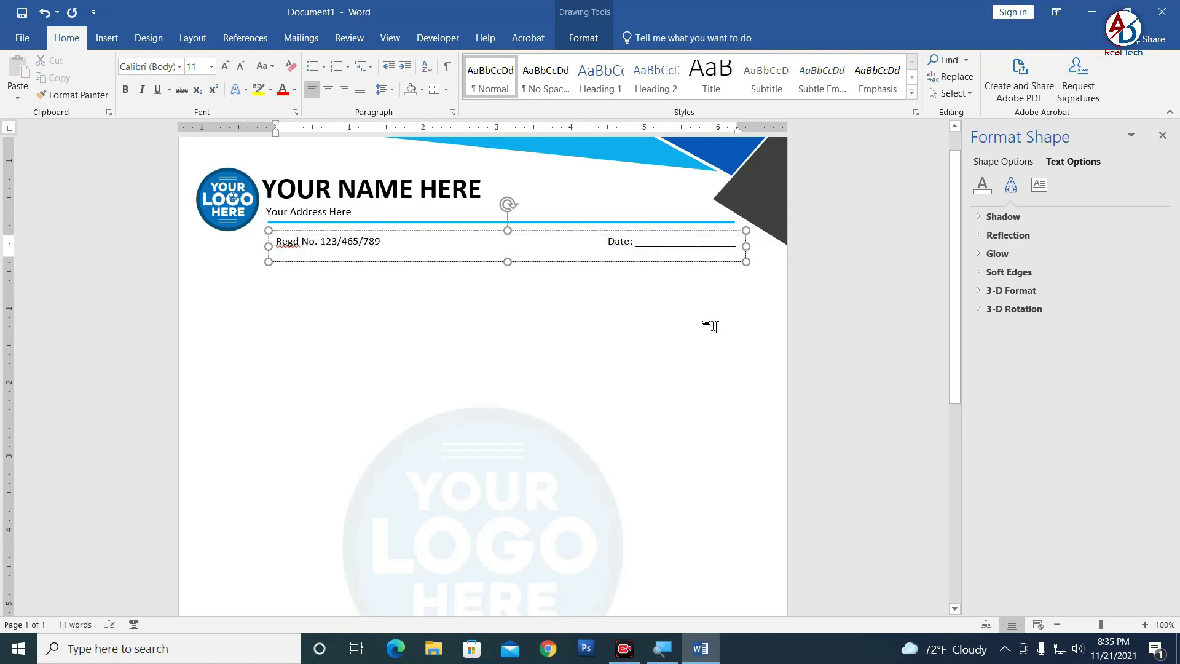
pyautogui.click(561, 283)
# Raise the box's bottom edge to fit the line and set it to No Fill and No Outline
pyautogui.click(534, 261)
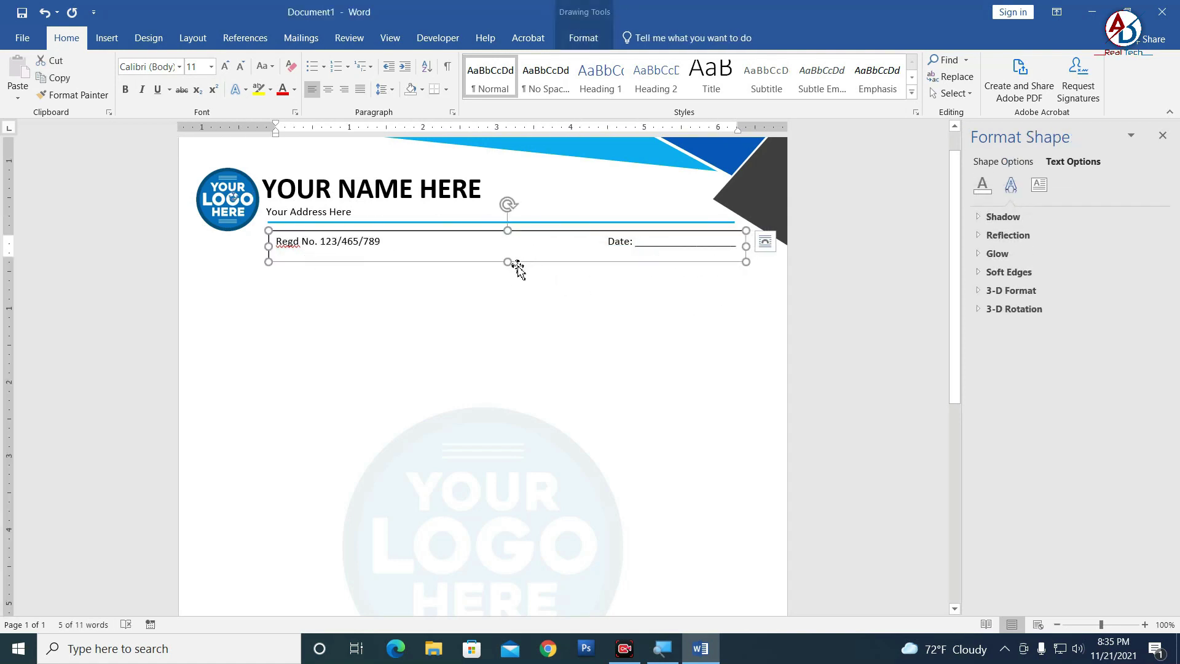
pyautogui.moveTo(509, 262); pyautogui.dragTo(510, 253)
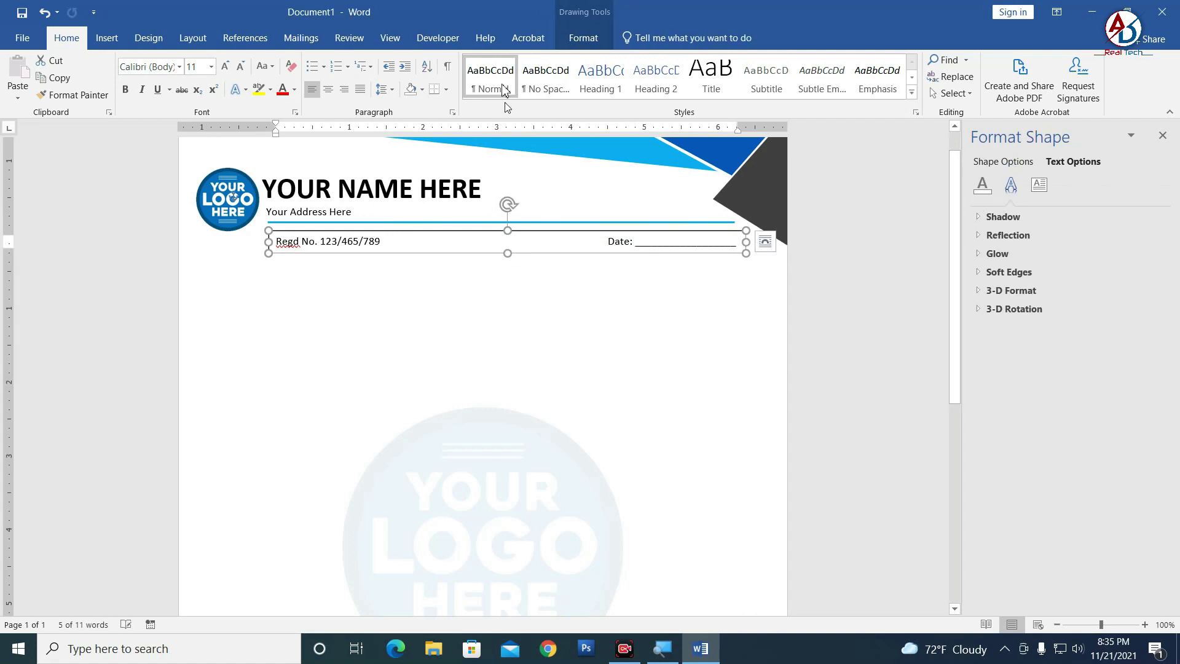
pyautogui.click(583, 37)
pyautogui.click(376, 60)
pyautogui.click(380, 219)
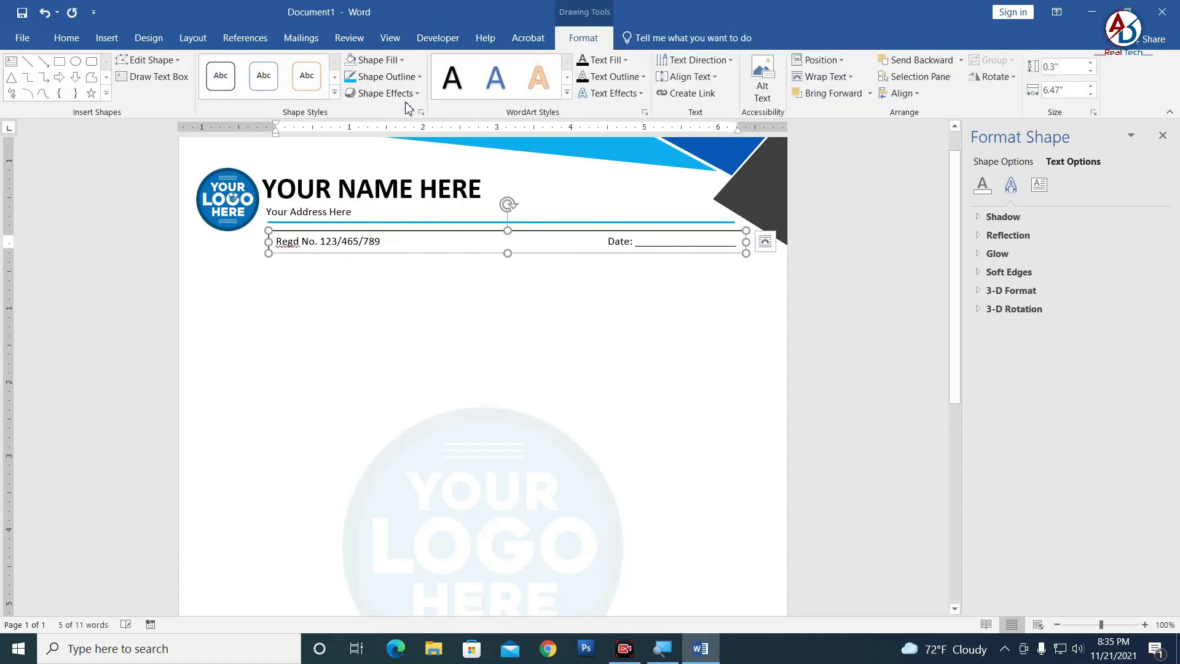
pyautogui.click(387, 76)
pyautogui.click(817, 376)
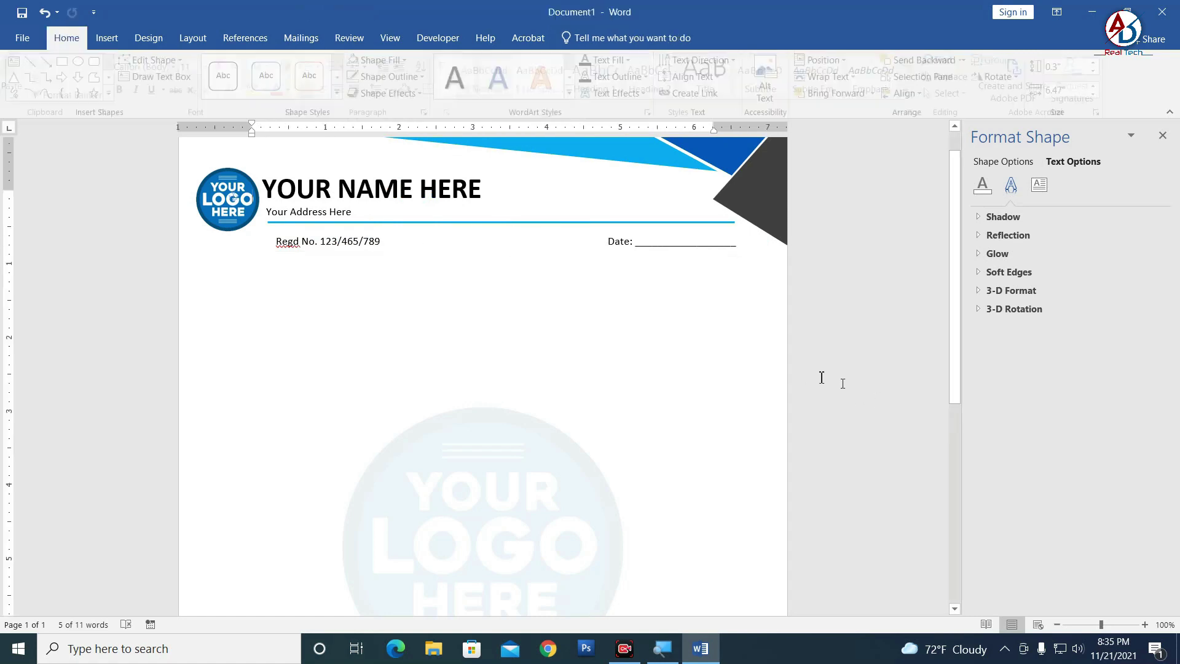
pyautogui.keyDown('ctrl'); pyautogui.scroll(-4, 658, 256); pyautogui.keyUp('ctrl')
pyautogui.keyDown('ctrl'); pyautogui.scroll(-4, 721, 324); pyautogui.keyUp('ctrl')
pyautogui.keyDown('ctrl'); pyautogui.scroll(4, 414, 277); pyautogui.keyUp('ctrl')
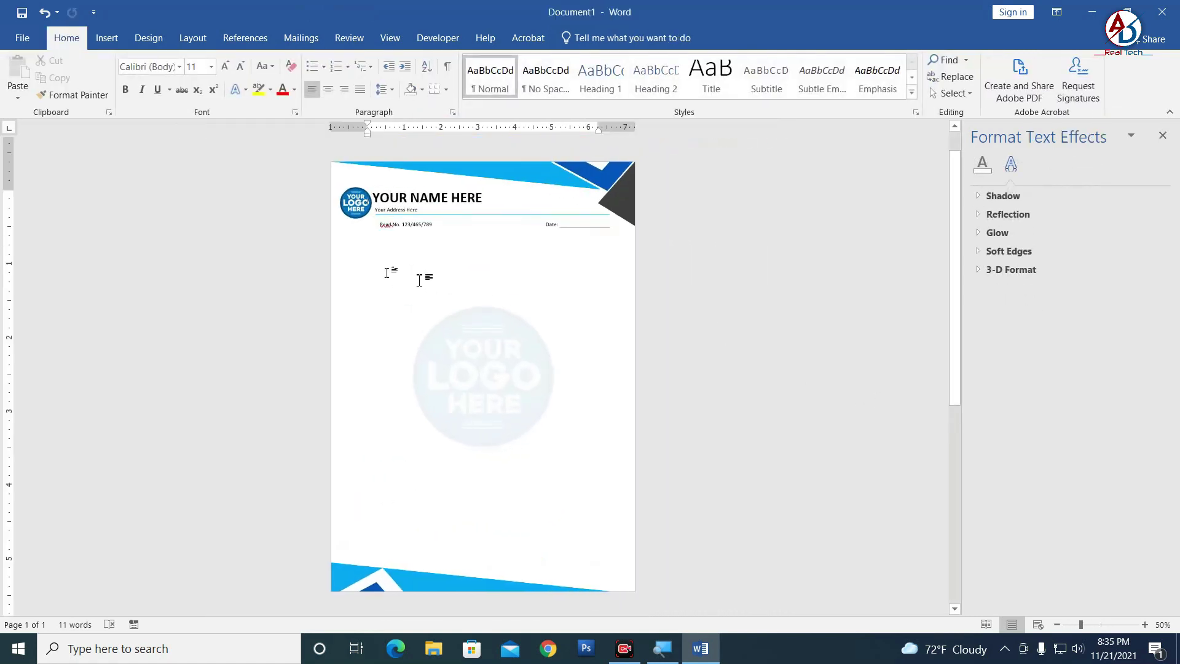
pyautogui.keyDown('ctrl'); pyautogui.scroll(-3, 569, 337); pyautogui.keyUp('ctrl')
pyautogui.keyDown('ctrl'); pyautogui.scroll(3, 641, 358); pyautogui.keyUp('ctrl')
pyautogui.scroll(-1, 599, 462)
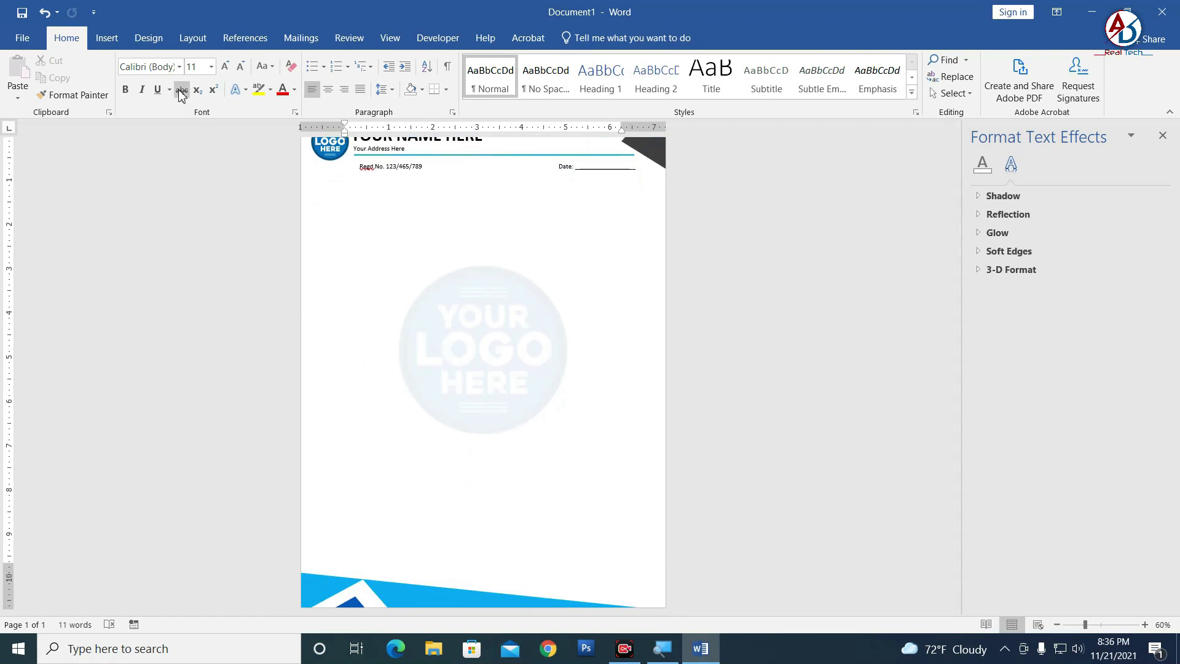
# Insert the phone icon, set it In Front of Text, and move it near the page bottom
pyautogui.click(107, 37)
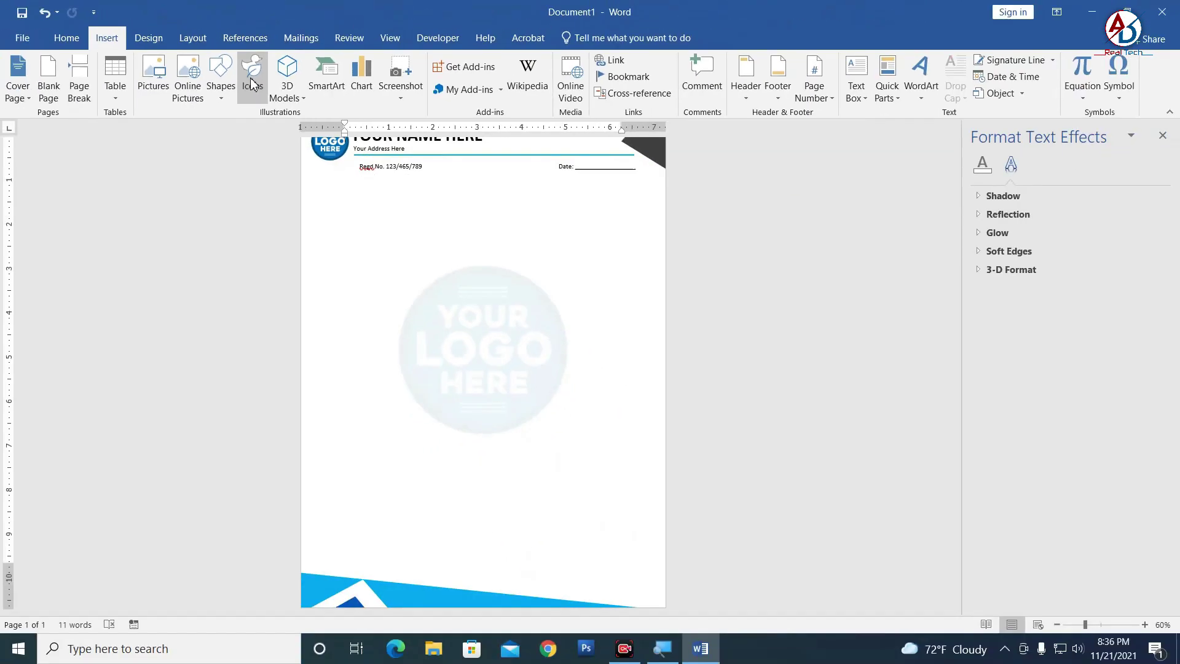
pyautogui.click(253, 86)
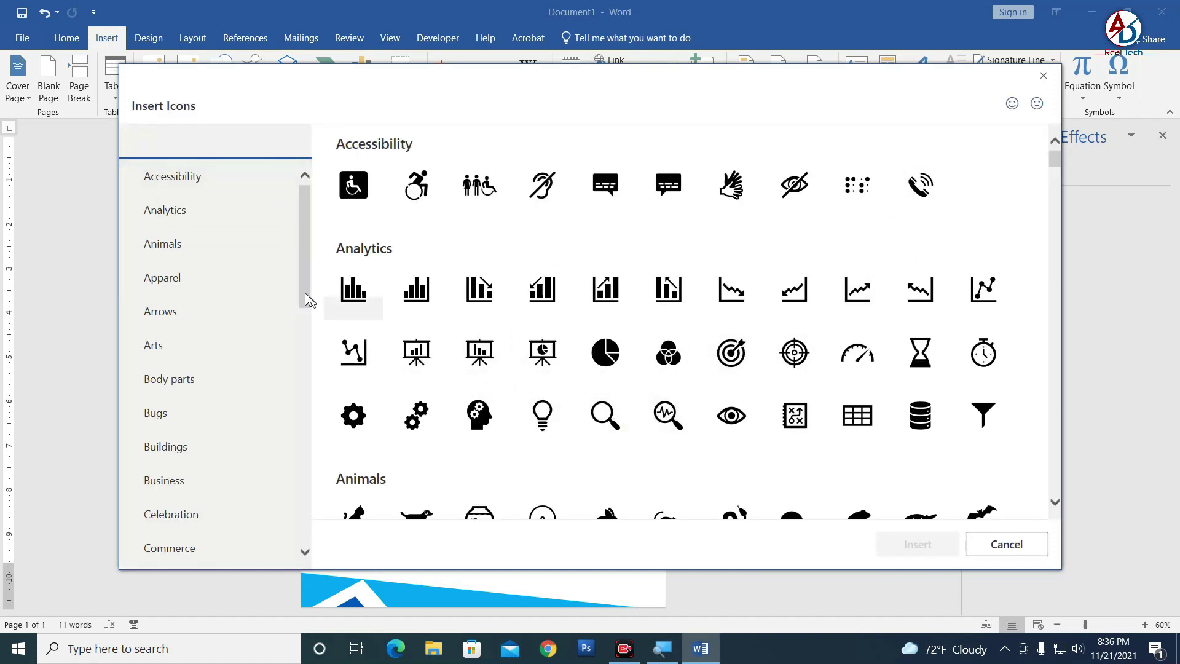
pyautogui.click(920, 194)
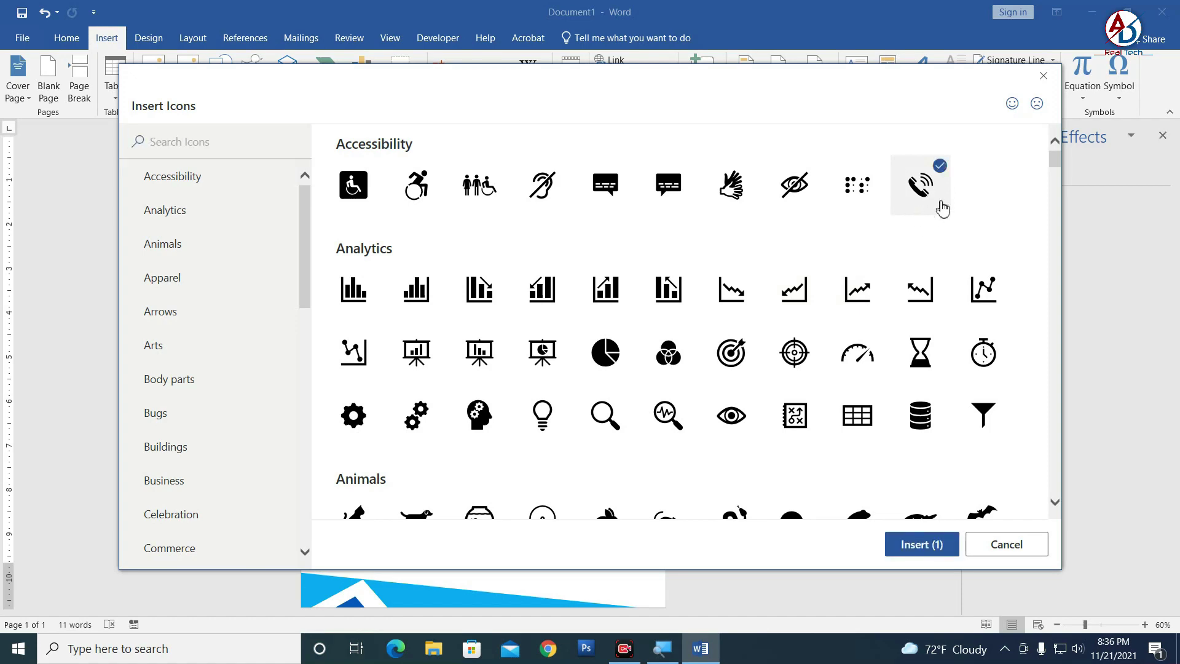
pyautogui.click(921, 545)
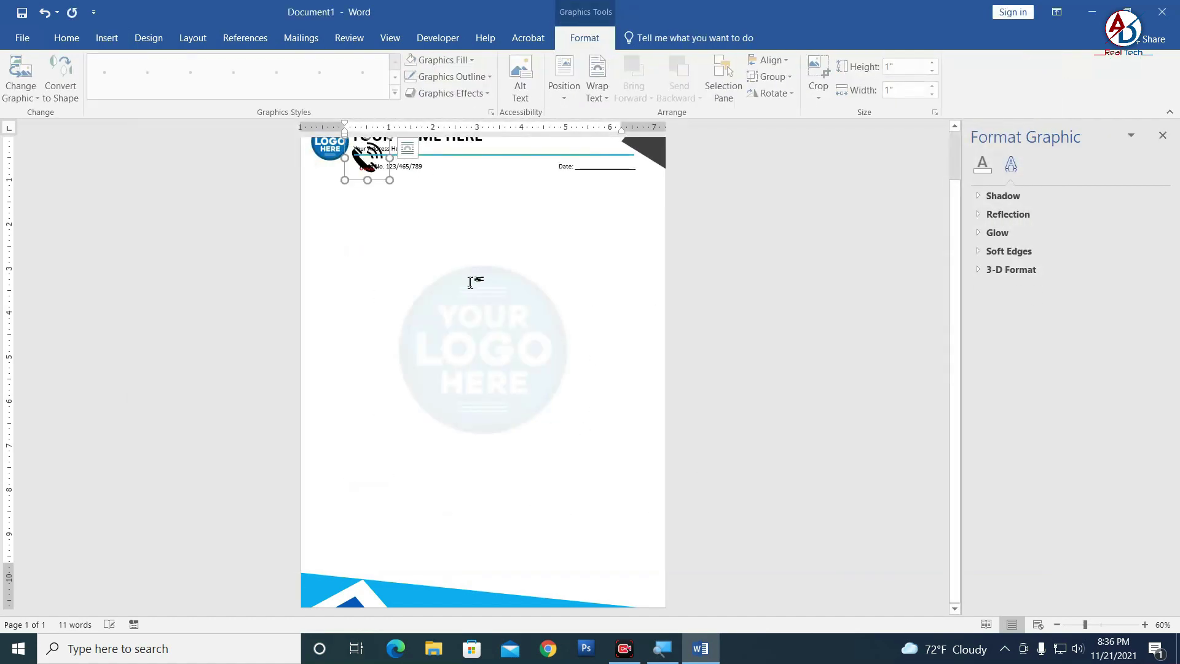
pyautogui.click(599, 90)
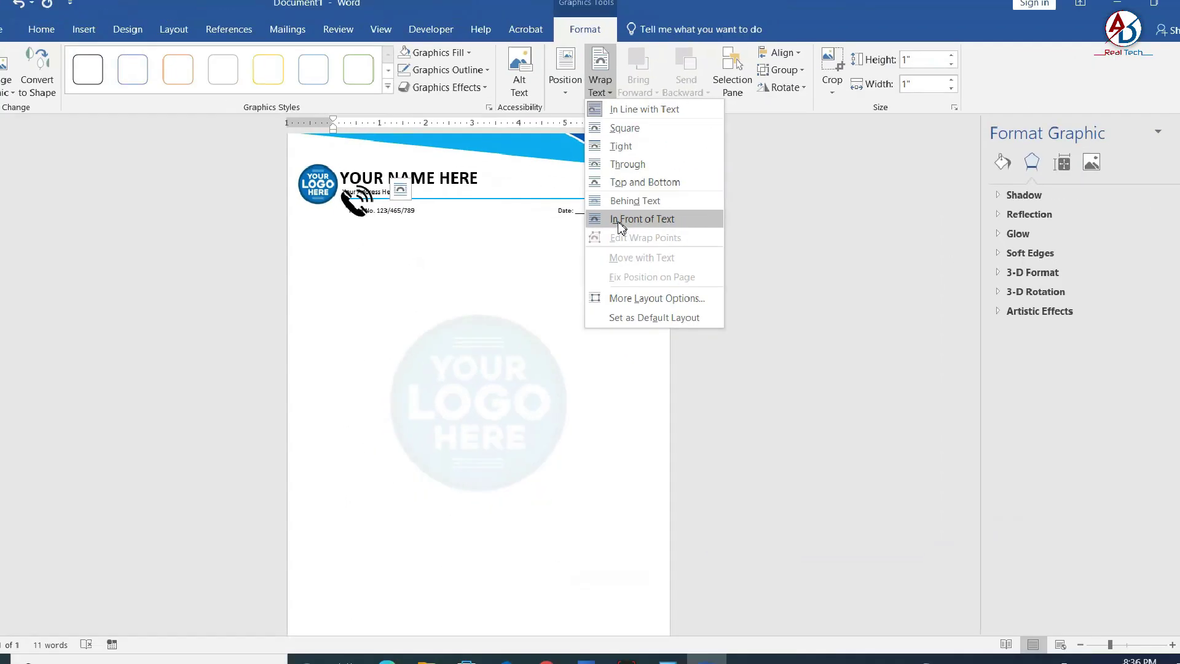
pyautogui.click(620, 220)
pyautogui.moveTo(376, 229); pyautogui.dragTo(437, 580)
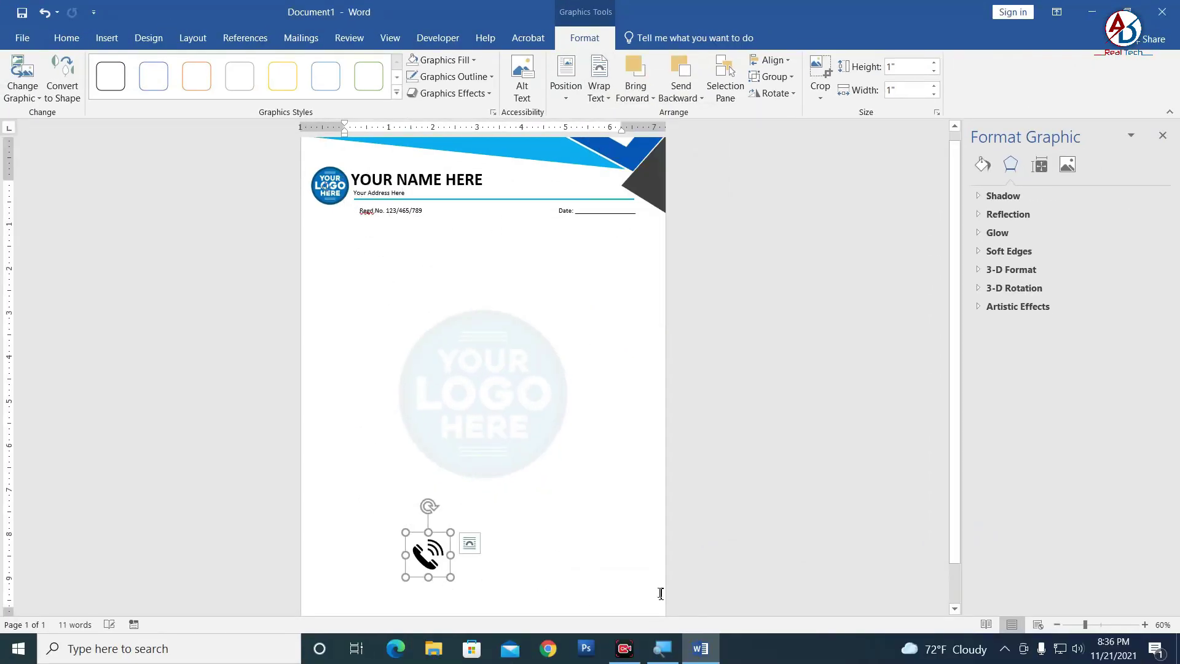
pyautogui.click(361, 264)
pyautogui.click(107, 38)
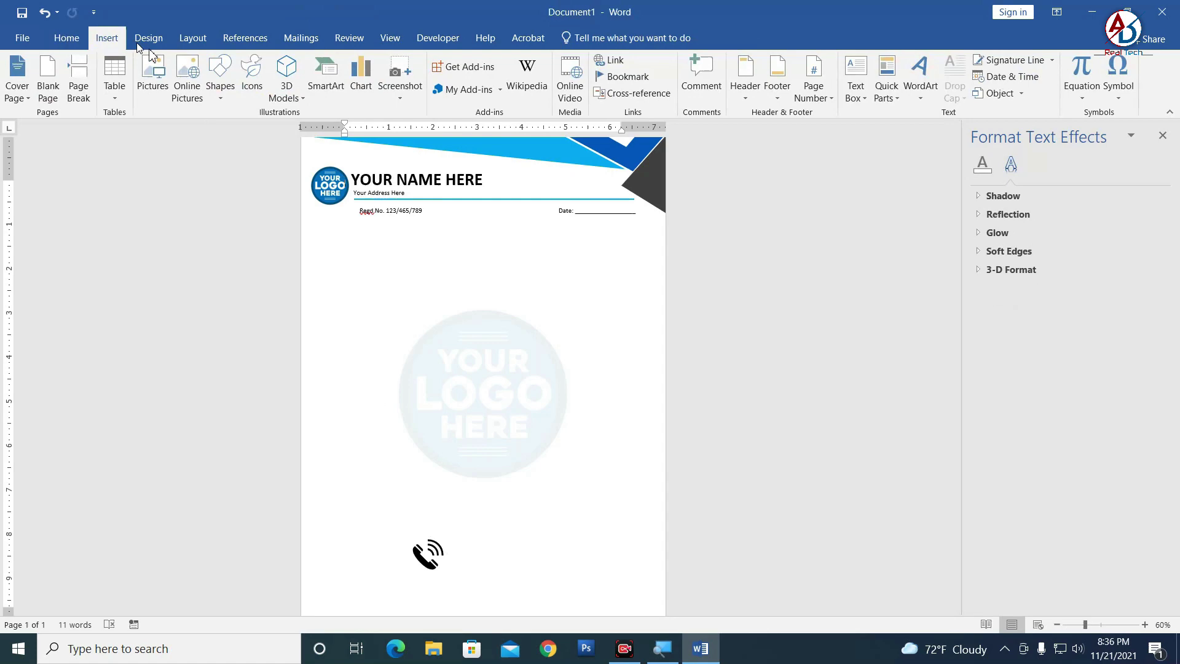
# Insert a location-pin icon from a 'location' search, set In Front of Text, and drag it lower left
pyautogui.click(252, 77)
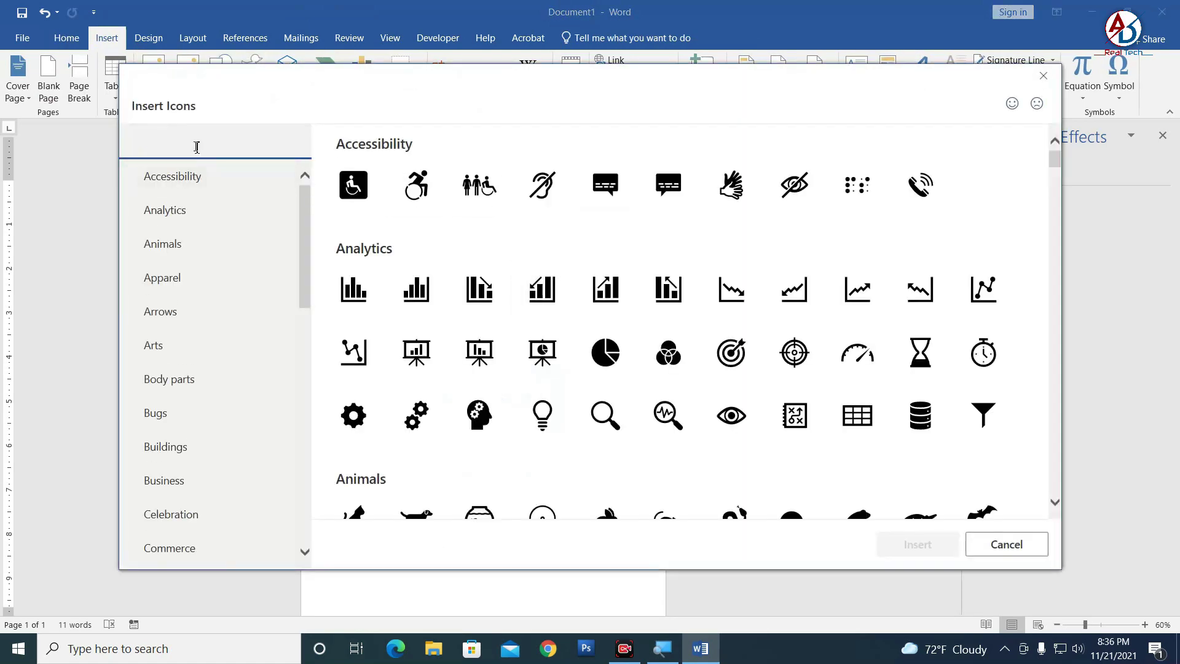
pyautogui.write('loc')
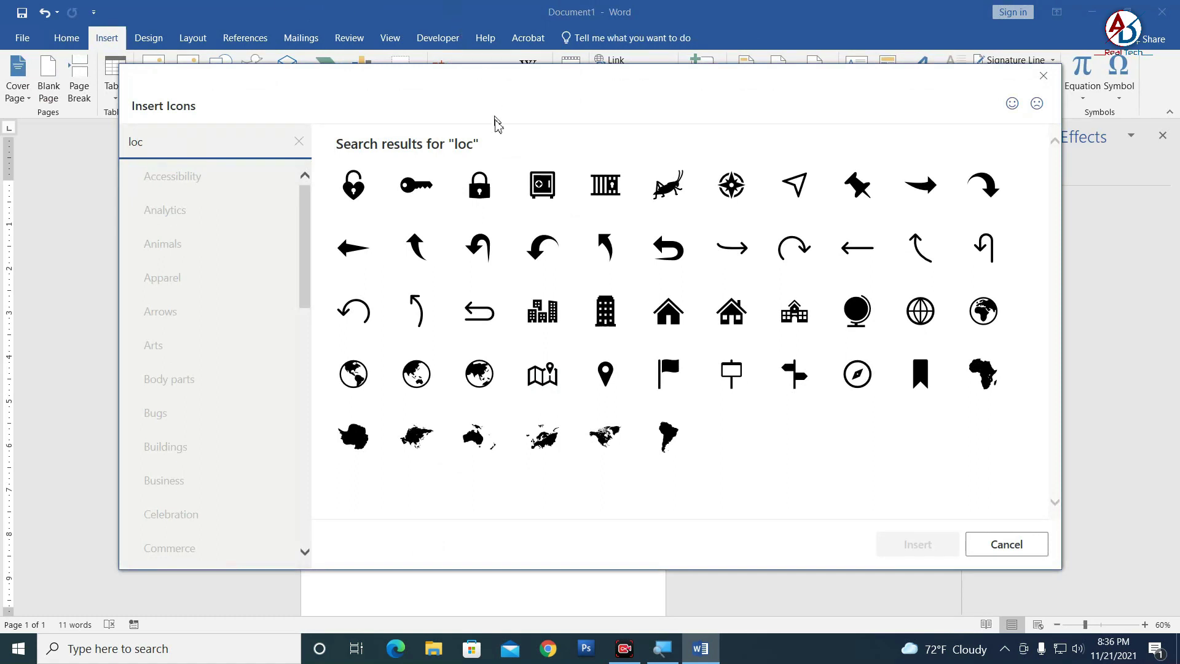
pyautogui.write('ation')
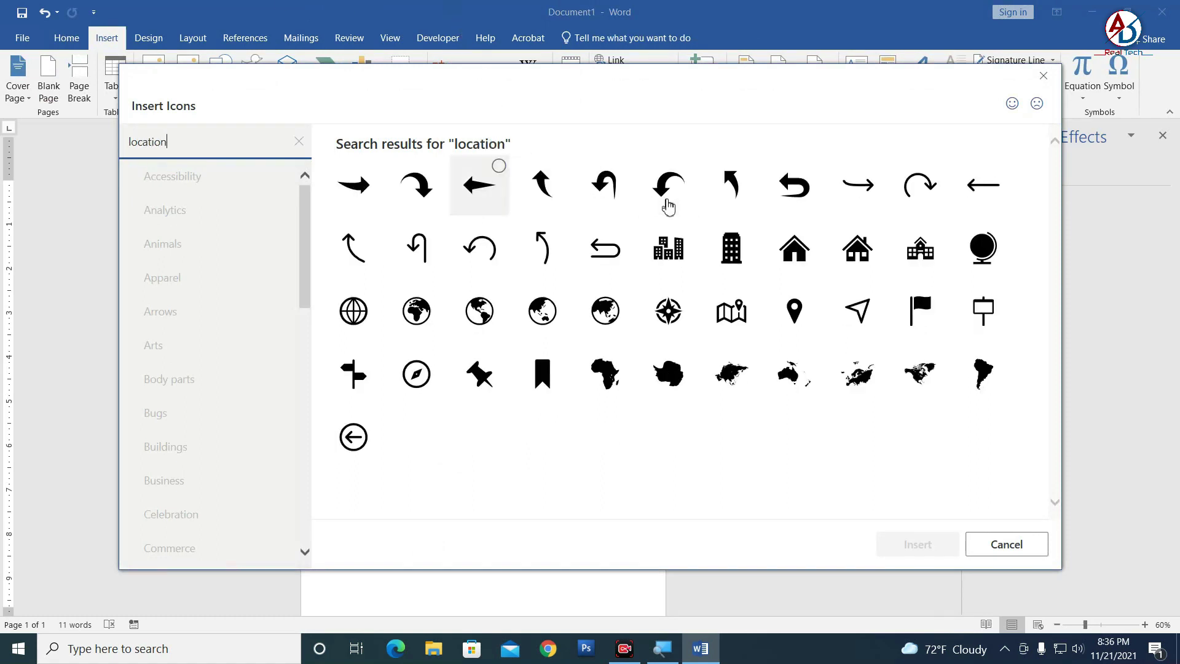
pyautogui.click(782, 318)
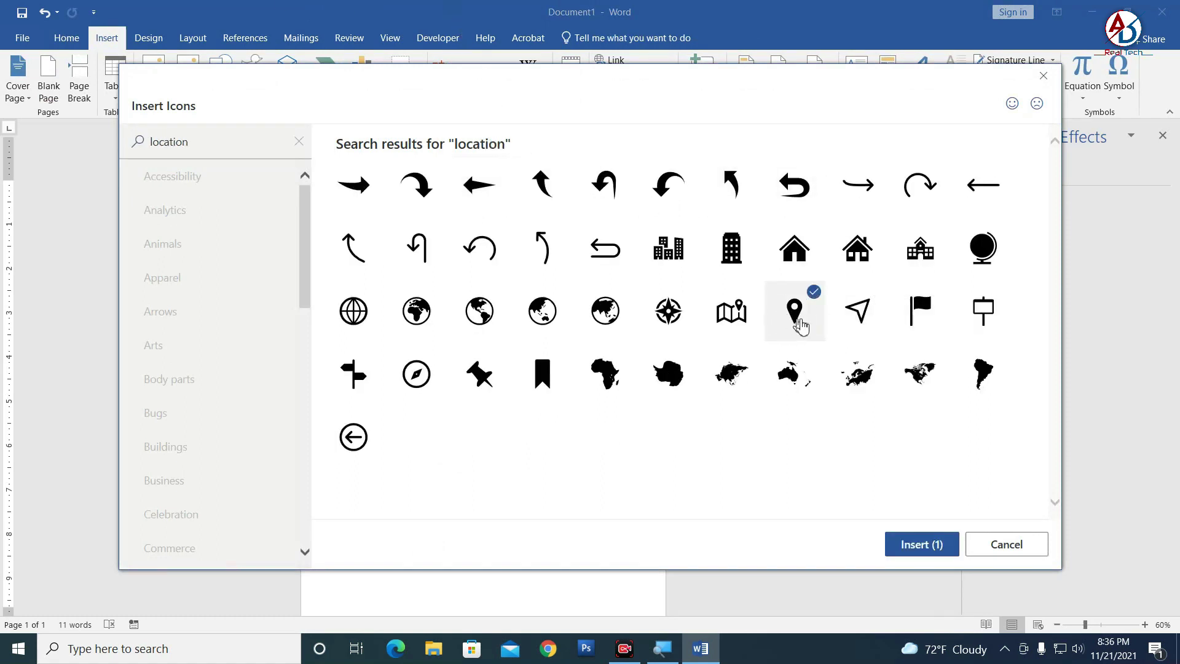
pyautogui.click(929, 551)
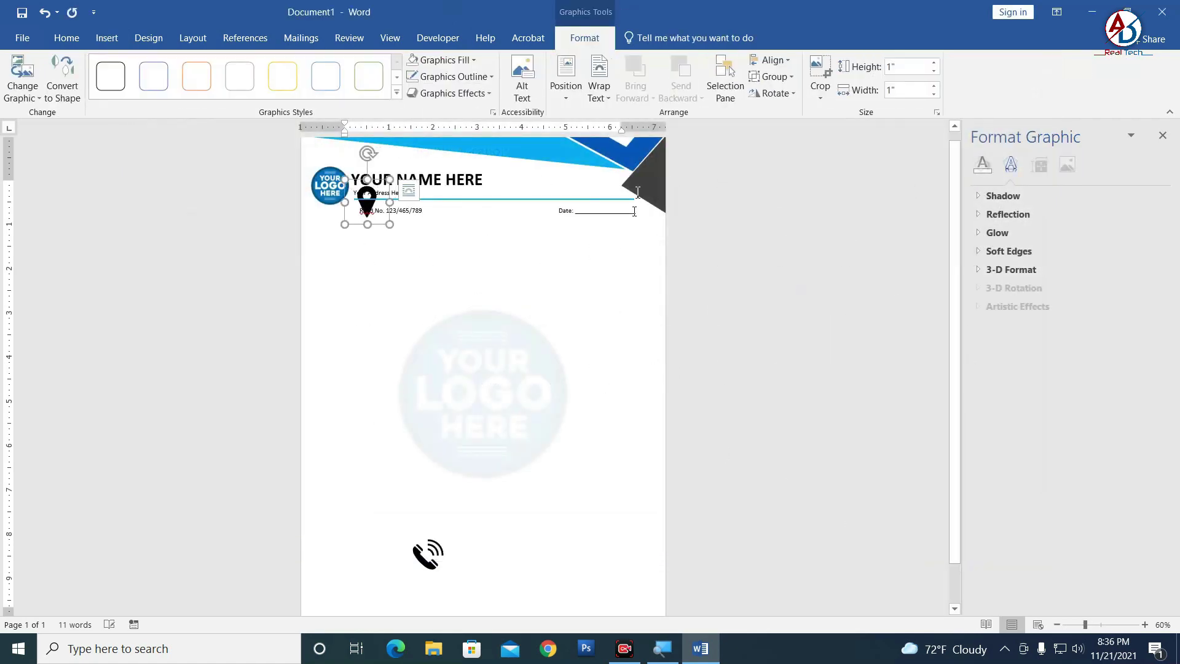
pyautogui.click(598, 87)
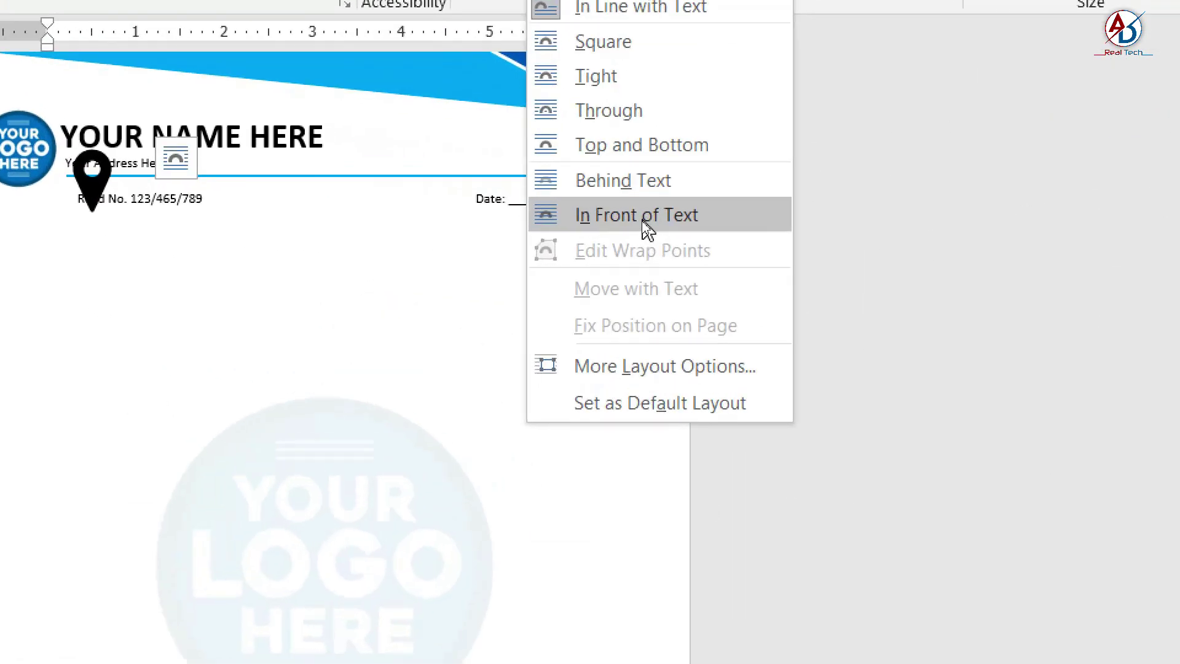
pyautogui.click(644, 220)
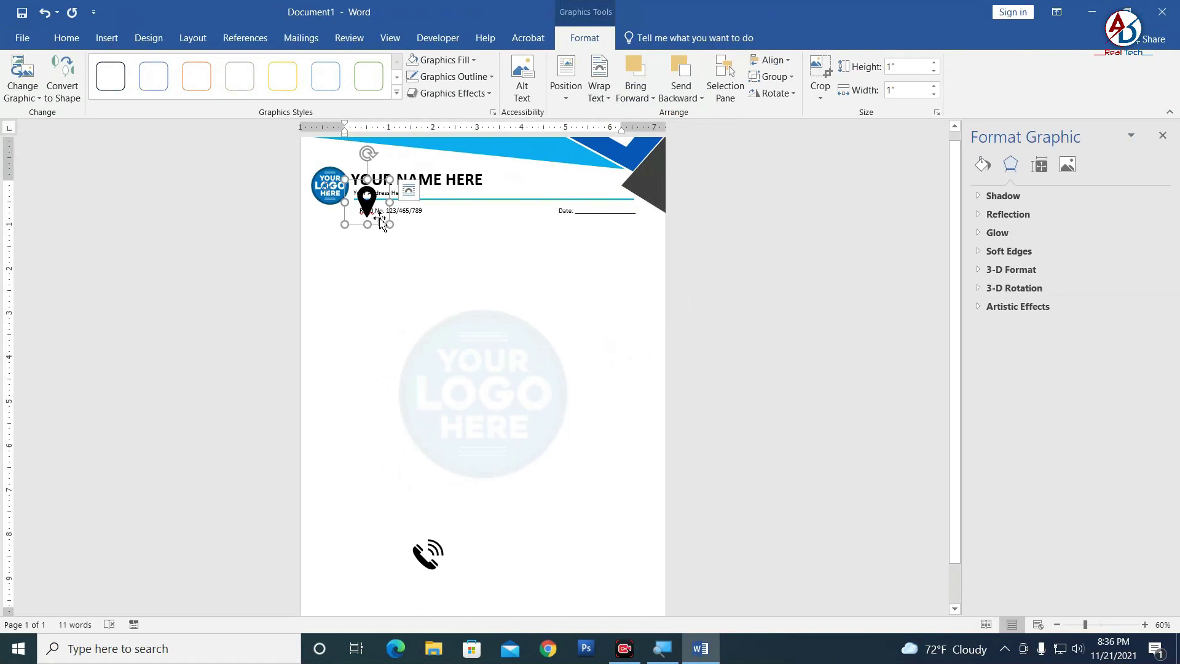
pyautogui.moveTo(381, 221)
pyautogui.mouseDown()
pyautogui.moveTo(539, 479)
pyautogui.moveTo(315, 437)
pyautogui.mouseUp()
pyautogui.scroll(-2, 575, 551)
# Move the phone icon further right, shrinking it to 0.33", and shrink the pin to 0.4"
pyautogui.click(582, 535)
pyautogui.scroll(4, 581, 535)
pyautogui.moveTo(399, 536); pyautogui.dragTo(588, 510)
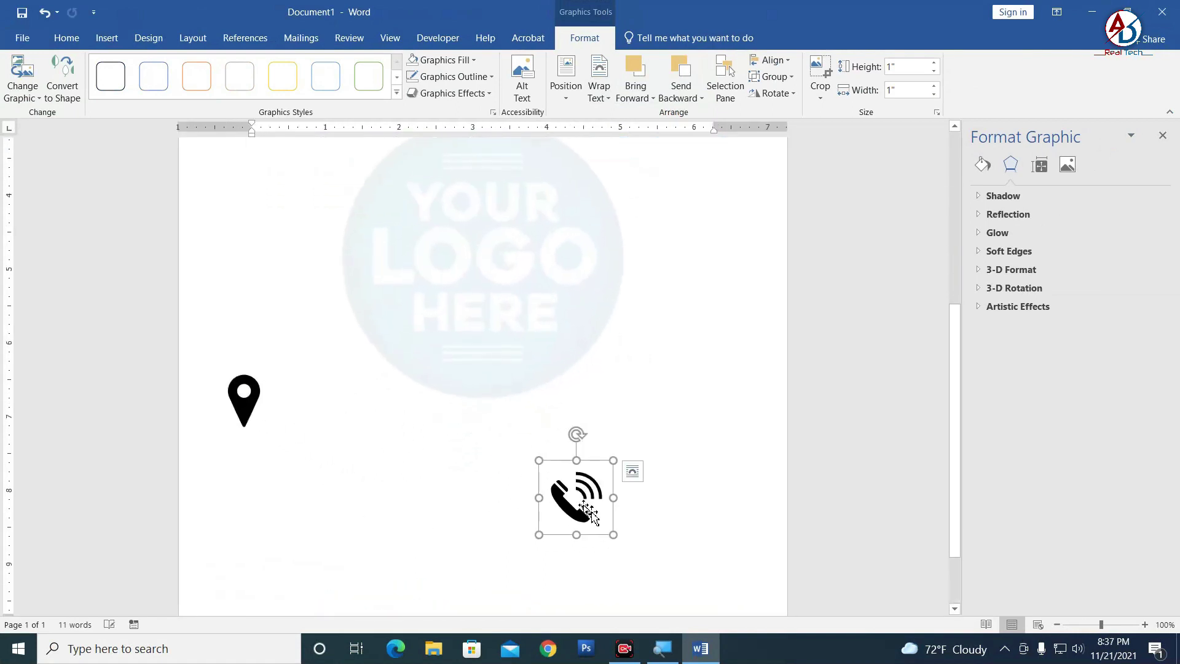
pyautogui.scroll(-3, 588, 512)
pyautogui.moveTo(613, 376)
pyautogui.mouseDown()
pyautogui.moveTo(554, 426)
pyautogui.moveTo(604, 521)
pyautogui.moveTo(609, 542)
pyautogui.moveTo(596, 541)
pyautogui.mouseUp()
pyautogui.click(248, 335)
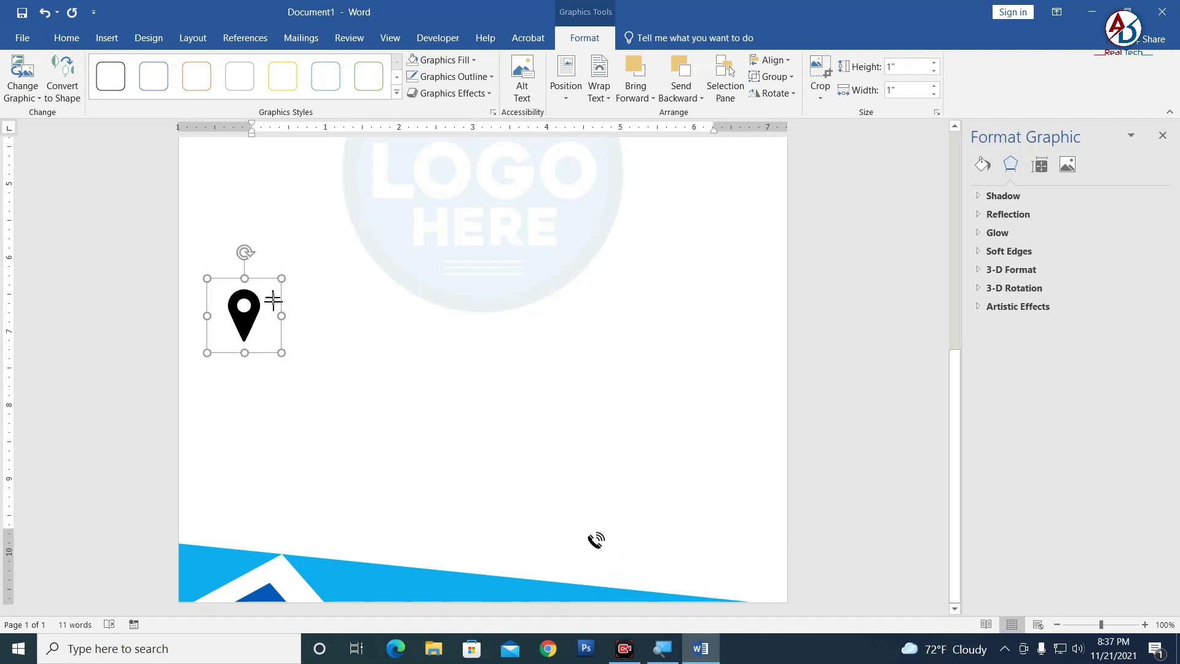
pyautogui.moveTo(271, 303); pyautogui.dragTo(238, 332)
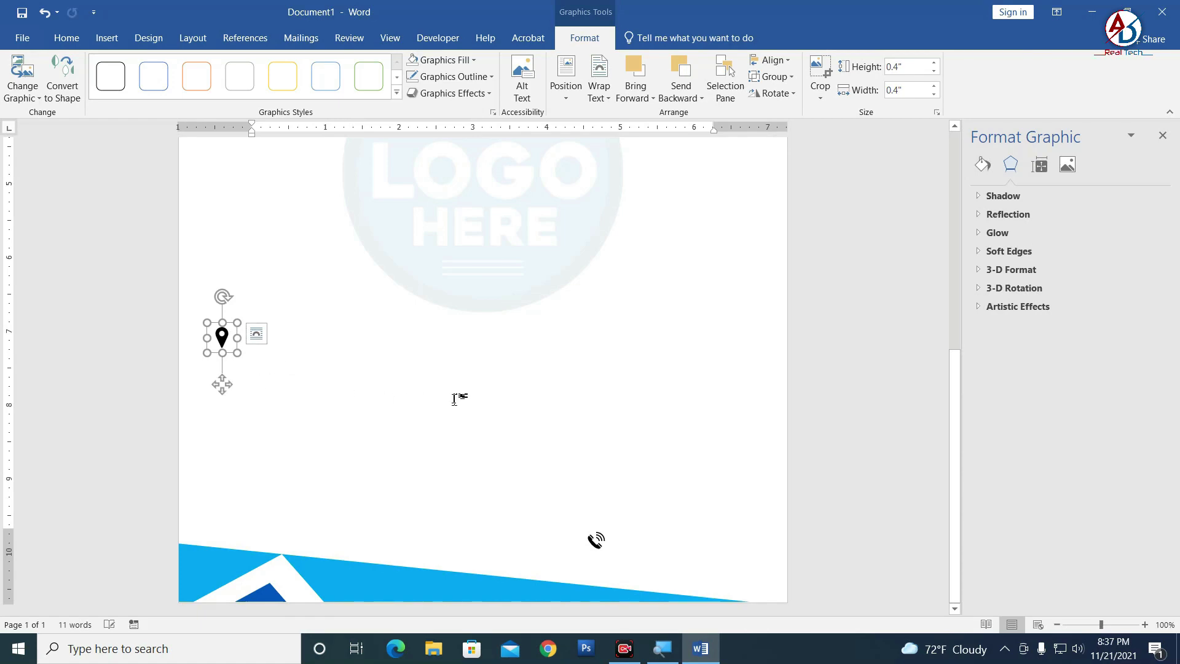
pyautogui.scroll(8, 317, 375)
pyautogui.click(317, 374)
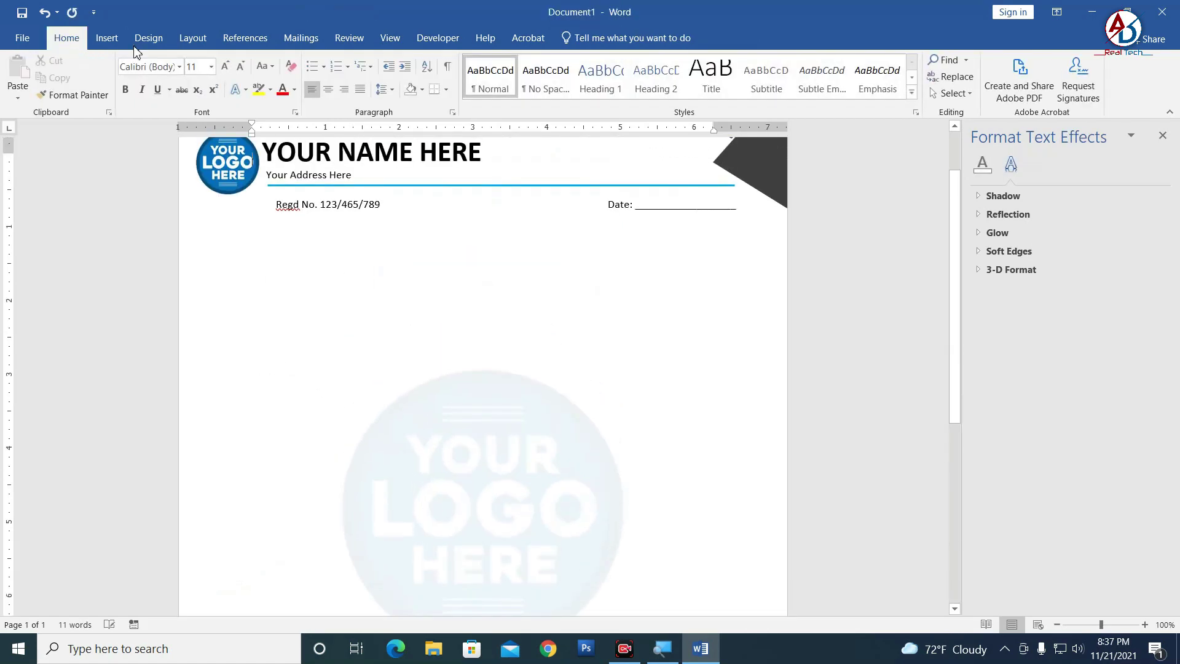
pyautogui.click(106, 38)
# Insert a plain envelope icon from an 'email' search, set In Front of Text, and drag it toward the footer
pyautogui.click(263, 77)
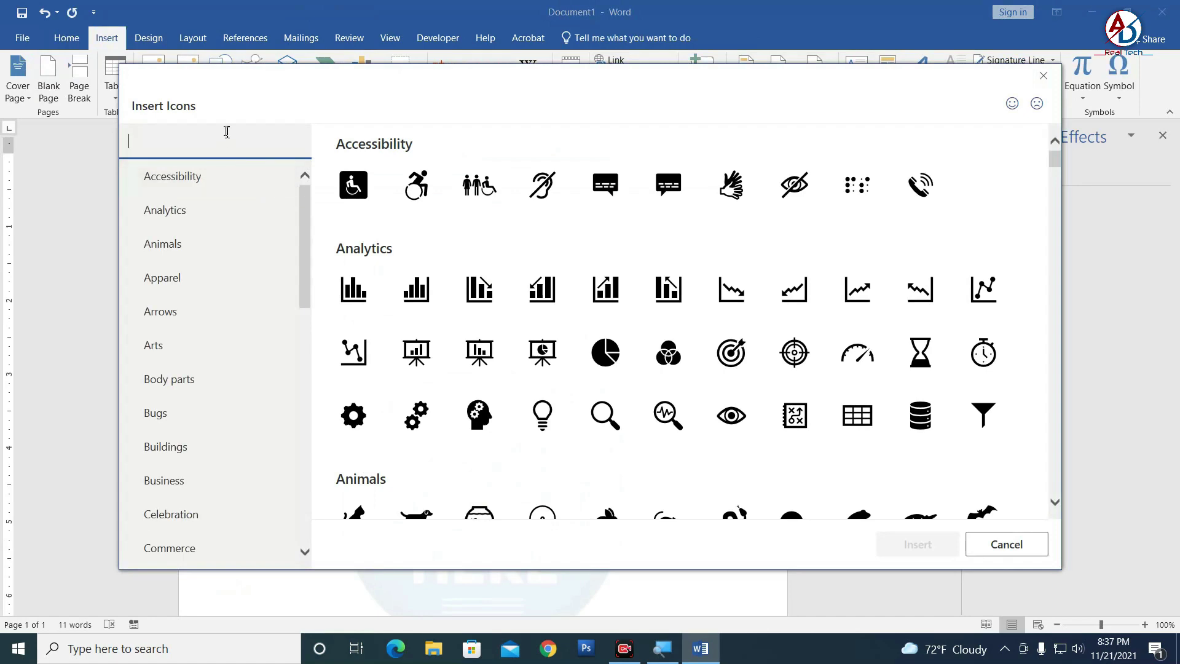
pyautogui.write('email')
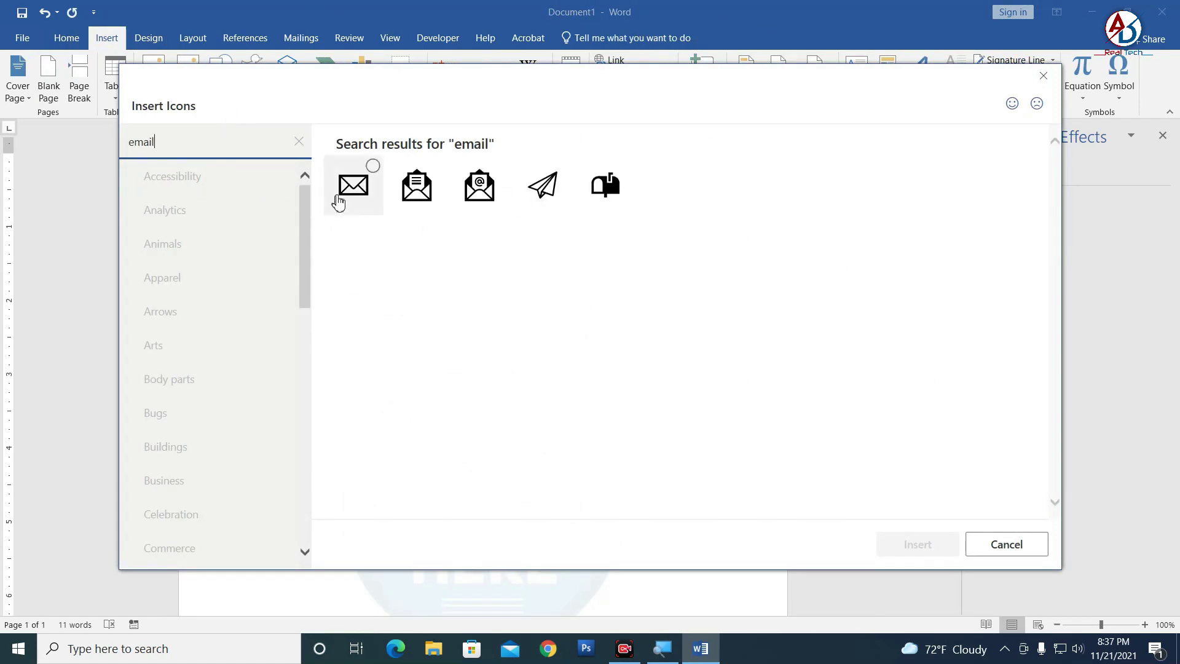
pyautogui.click(338, 199)
pyautogui.click(918, 546)
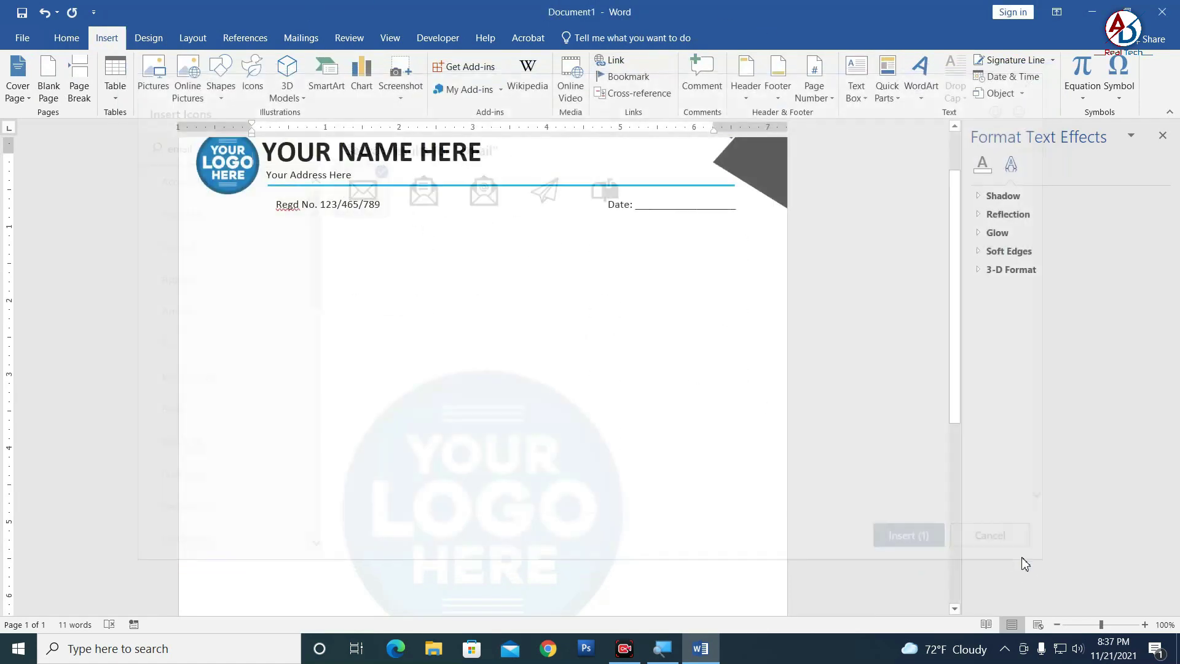
pyautogui.click(598, 93)
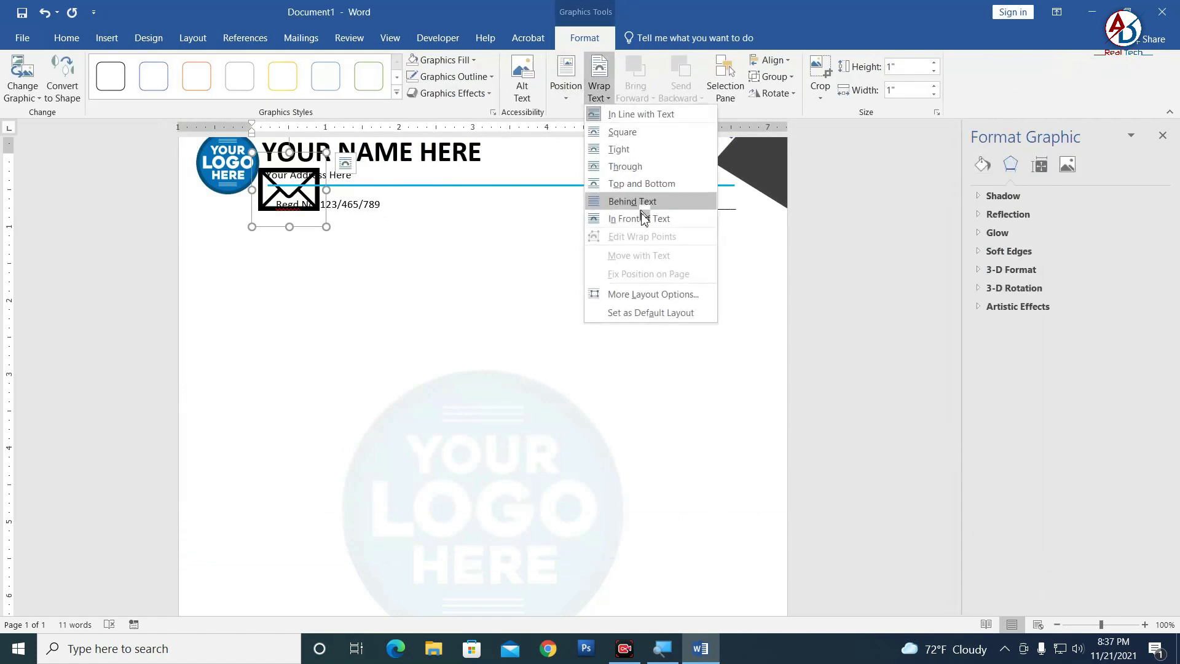
pyautogui.click(639, 205)
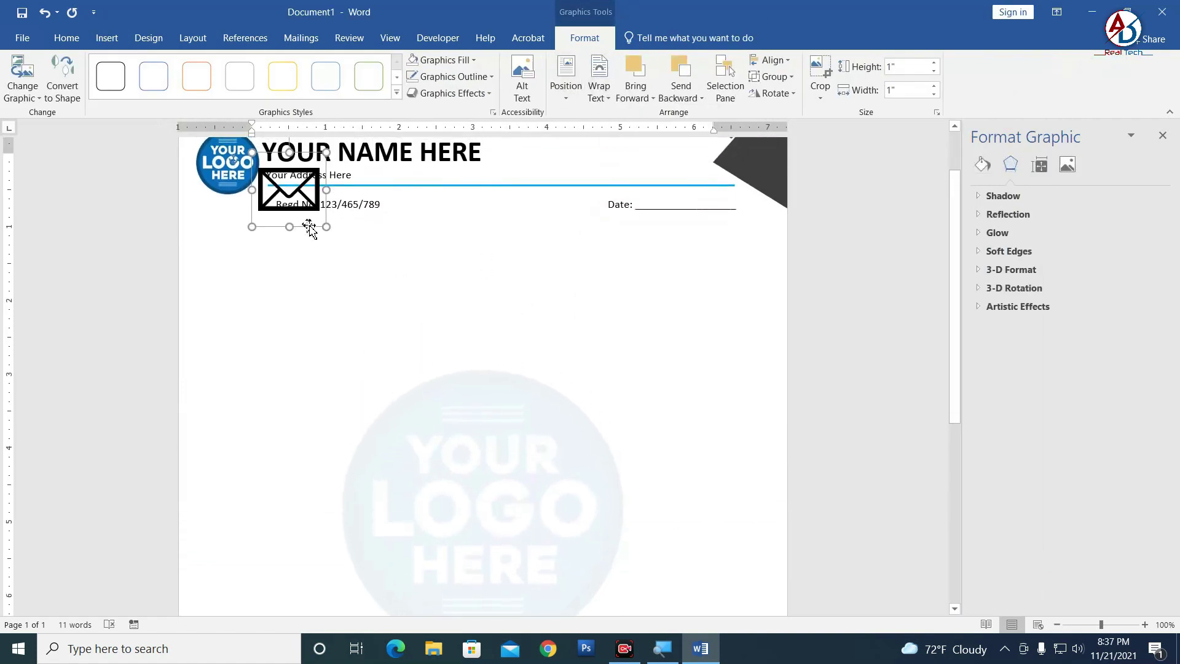
pyautogui.moveTo(413, 399); pyautogui.dragTo(639, 495)
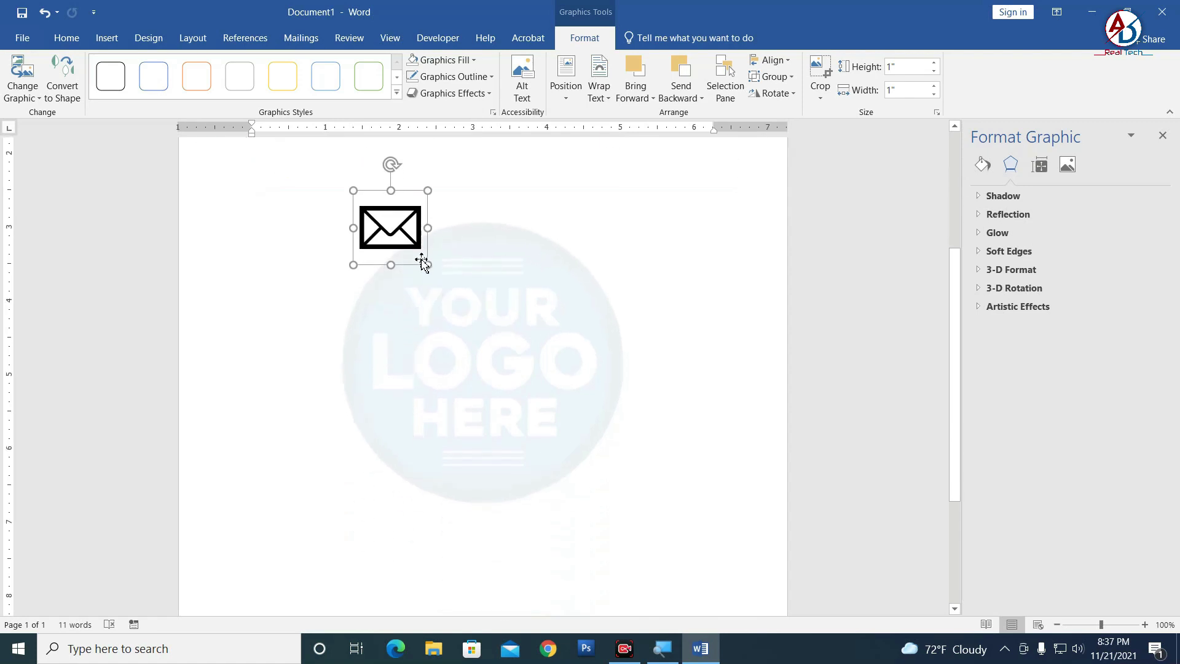
# Resize the envelope icon to 0.27" and nudge it into line just below the phone icon
pyautogui.scroll(-3, 652, 493)
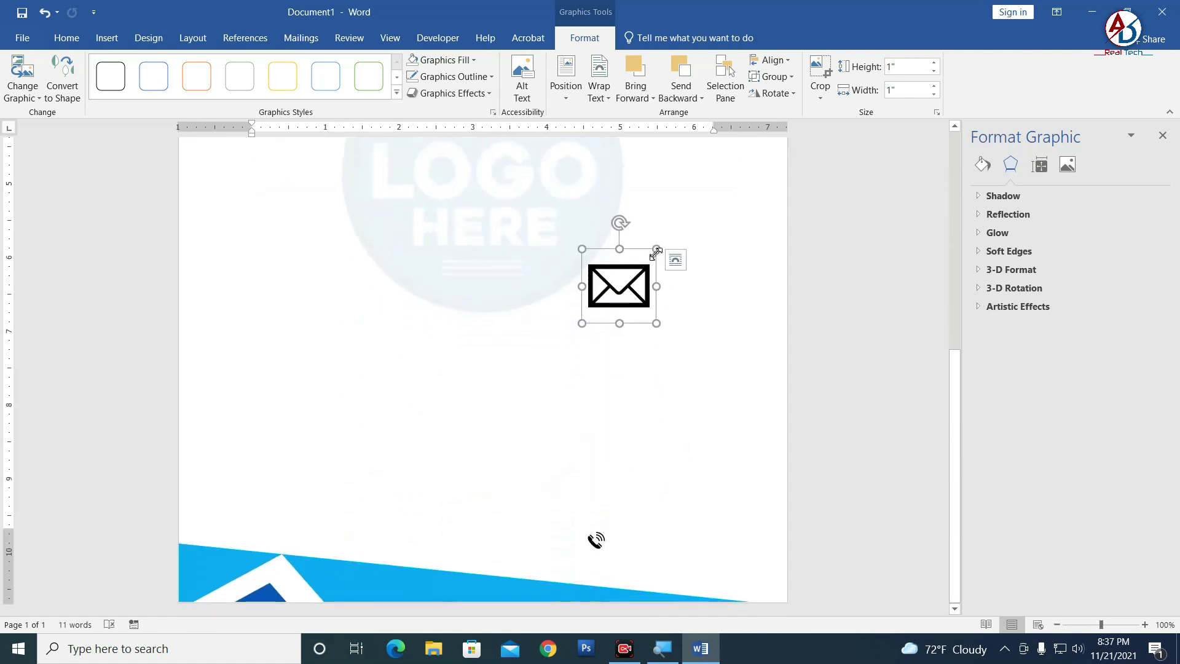
pyautogui.moveTo(659, 248)
pyautogui.mouseDown()
pyautogui.moveTo(587, 306)
pyautogui.moveTo(600, 567)
pyautogui.mouseUp()
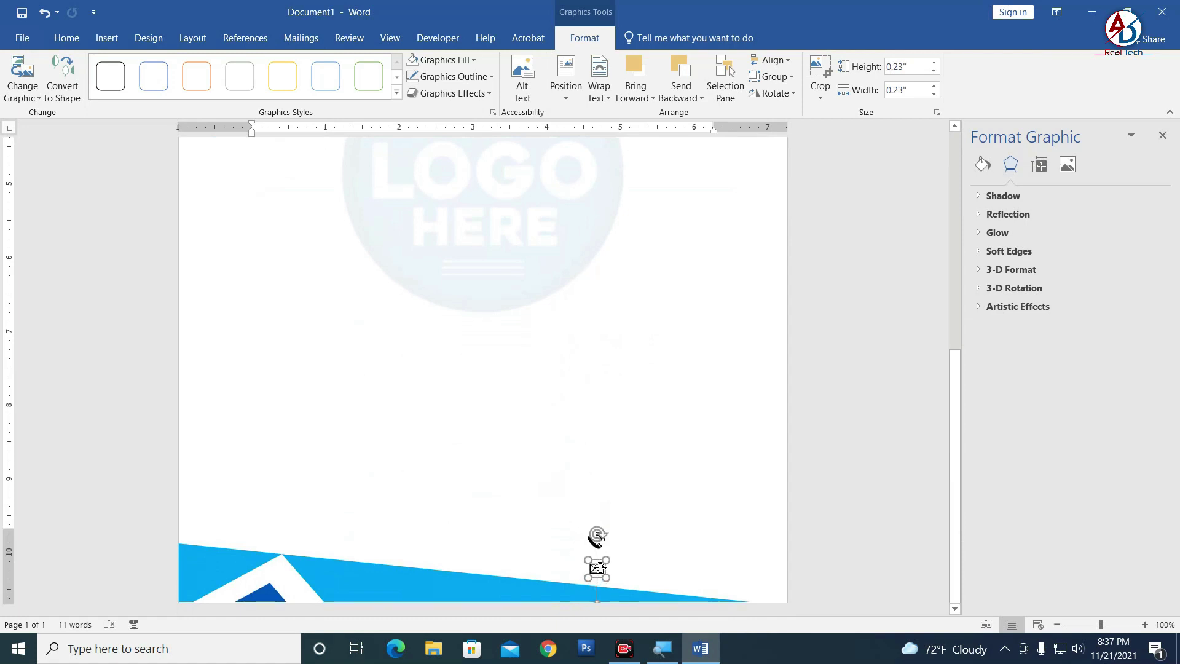
pyautogui.scroll(4, 669, 545)
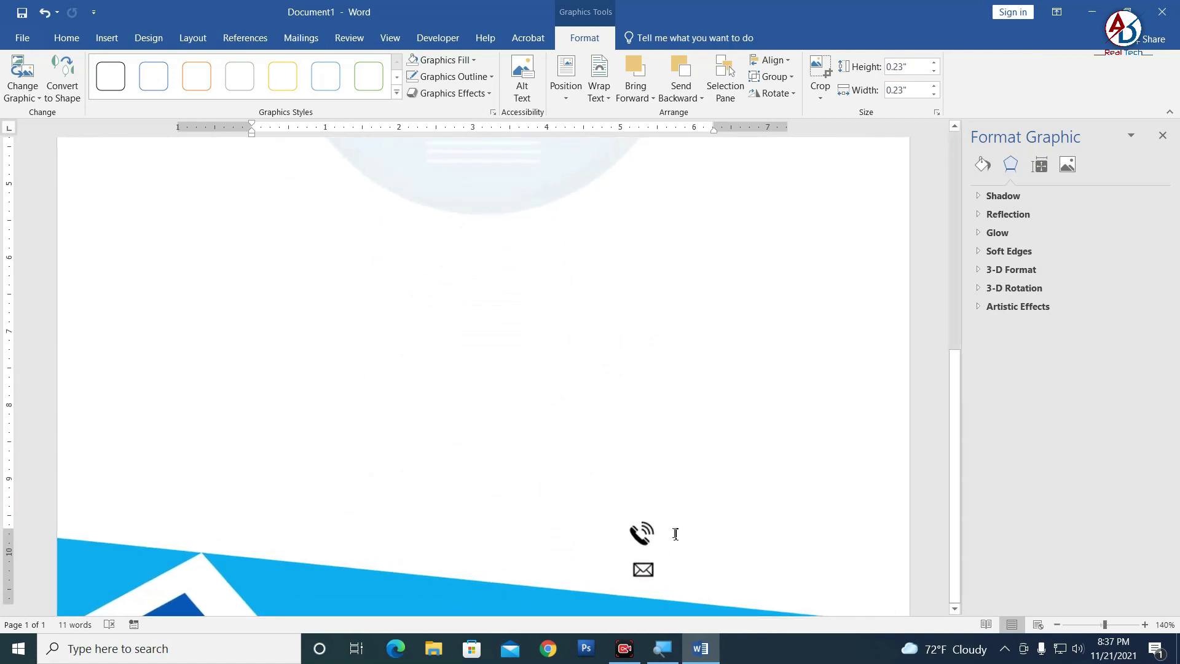
pyautogui.moveTo(654, 543); pyautogui.dragTo(659, 529)
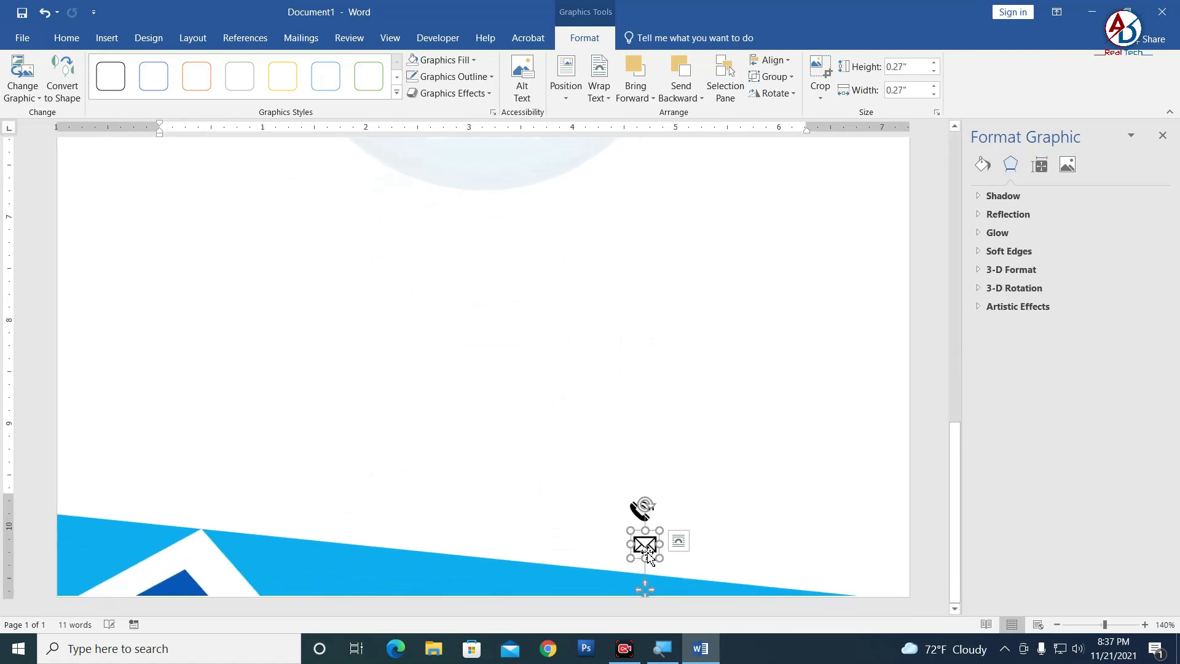
pyautogui.press('Left')
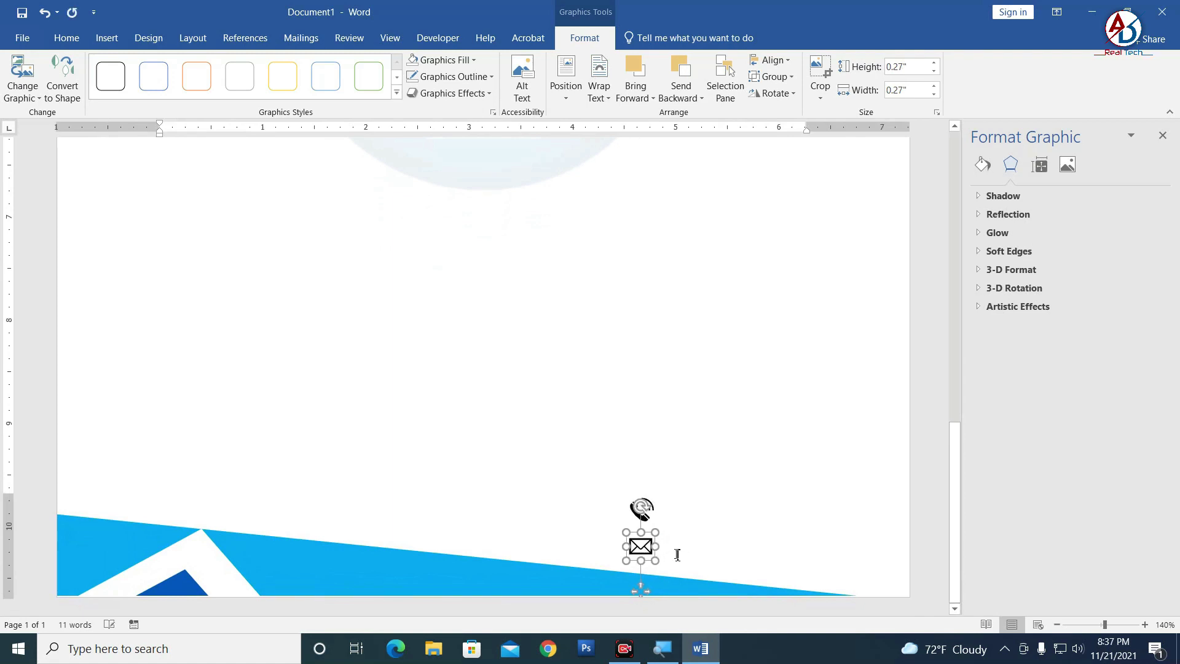
pyautogui.press('Down')
pyautogui.scroll(5, 671, 416)
pyautogui.click(671, 424)
pyautogui.keyDown('ctrl'); pyautogui.scroll(-9, 676, 467); pyautogui.keyUp('ctrl')
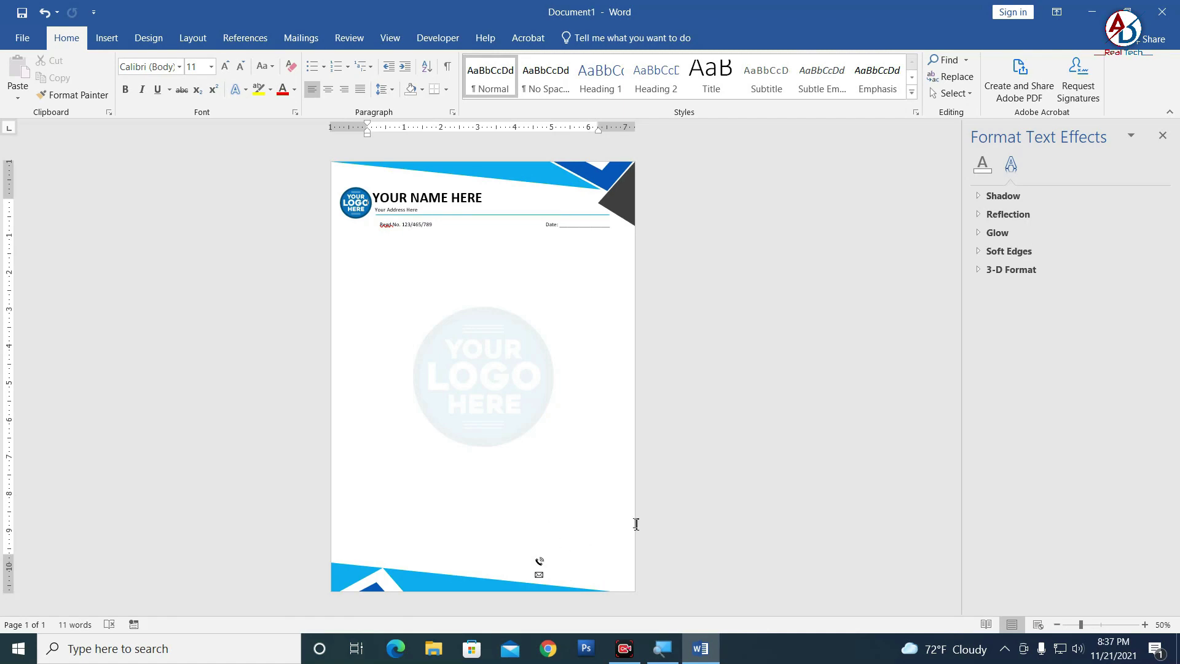
# Insert a plain WordArt text box and apply the No Spacing style to it
pyautogui.keyDown('ctrl'); pyautogui.scroll(5, 636, 523); pyautogui.keyUp('ctrl')
pyautogui.scroll(-5, 638, 519)
pyautogui.scroll(-2, 461, 430)
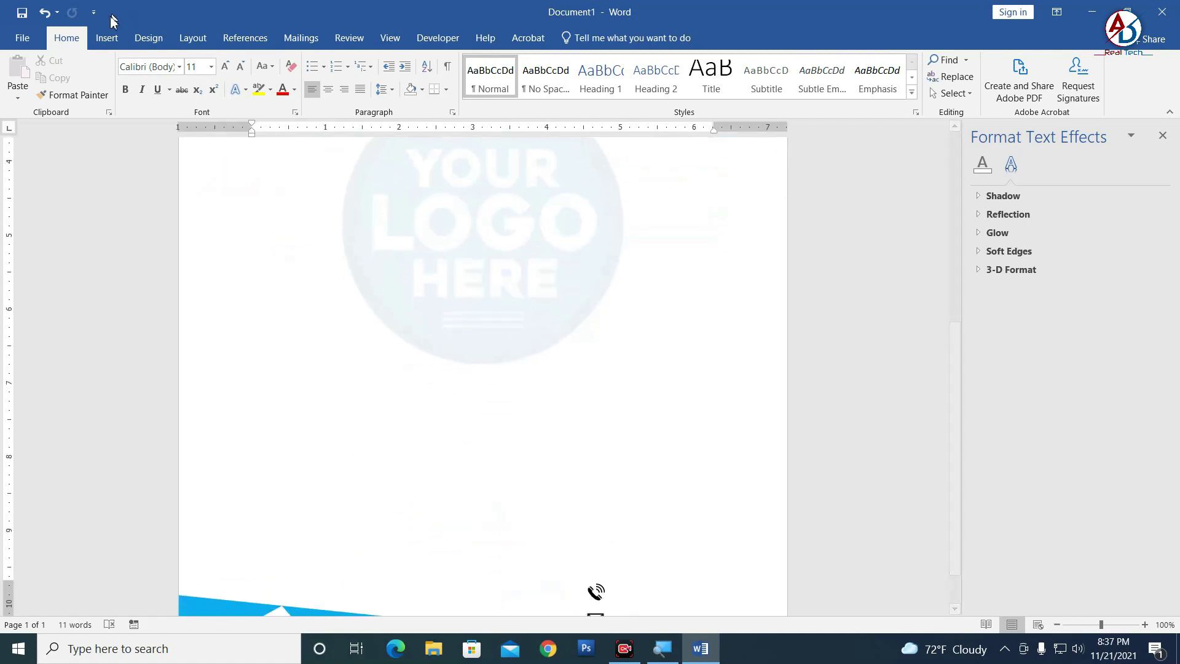
pyautogui.click(107, 38)
pyautogui.click(916, 86)
pyautogui.click(924, 124)
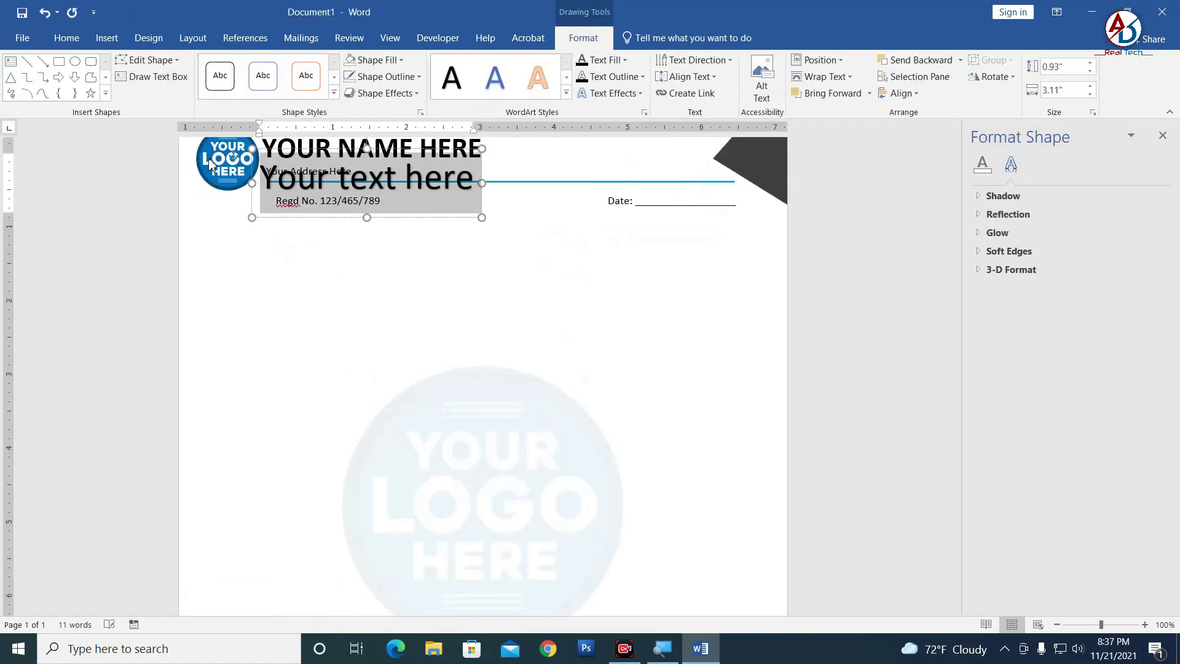
pyautogui.click(66, 38)
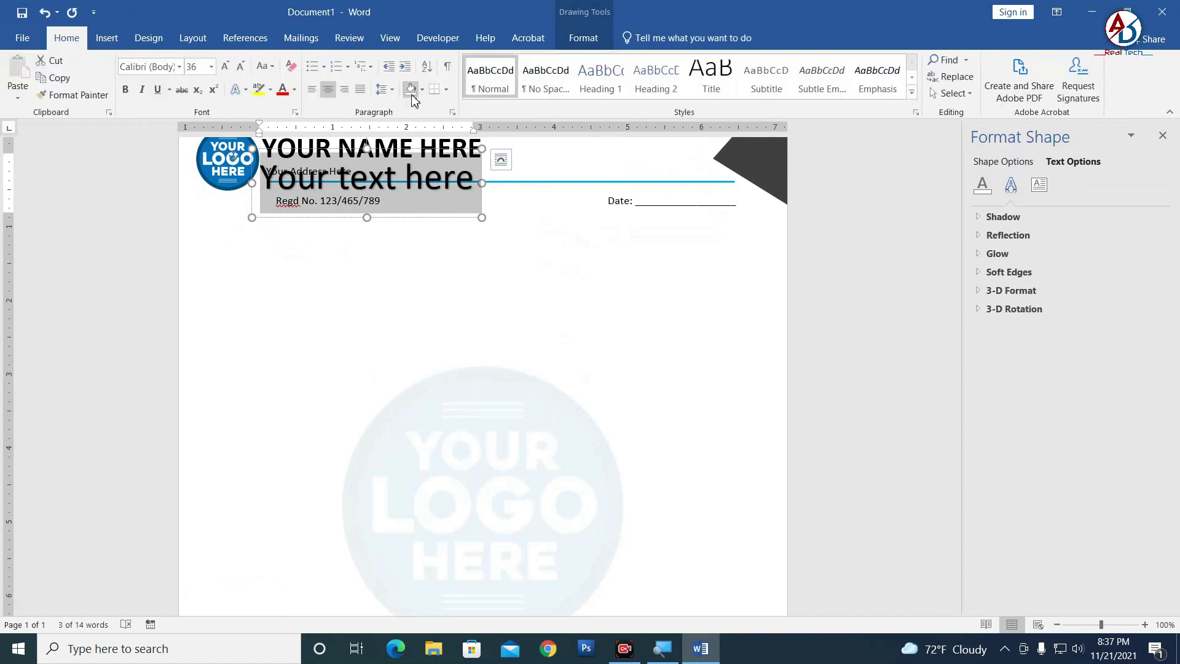
pyautogui.click(564, 97)
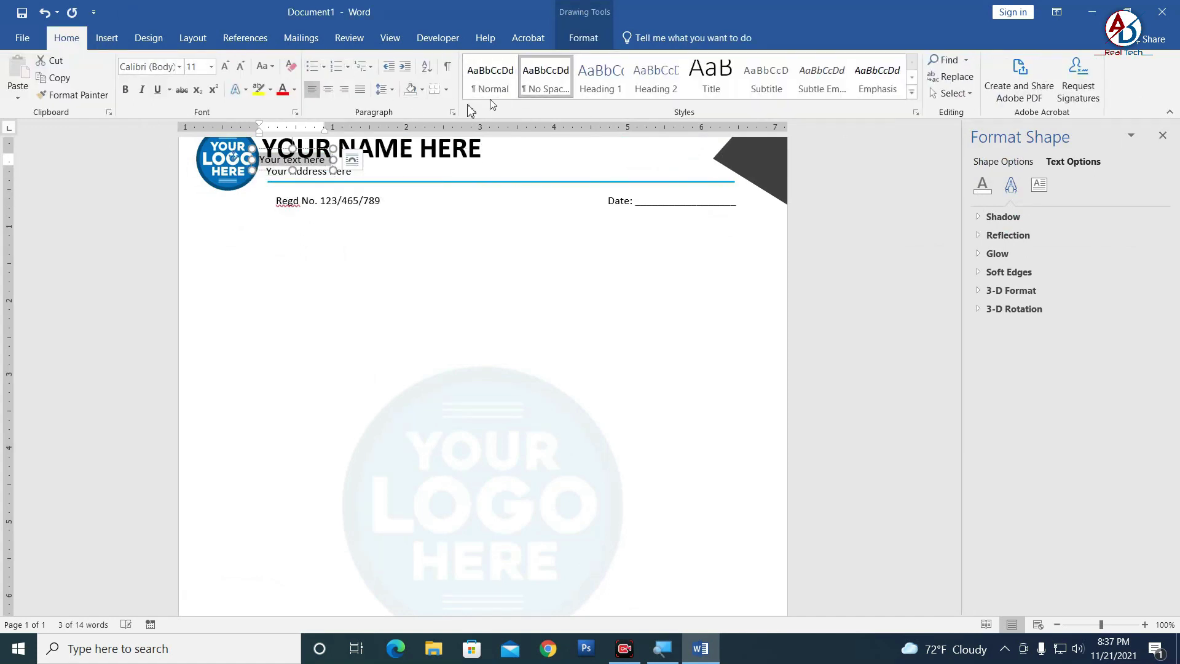
# Drag the WordArt beside the phone icon, replace its text with the phone number, and duplicate it
pyautogui.moveTo(308, 154); pyautogui.dragTo(616, 403)
pyautogui.scroll(-3, 640, 311)
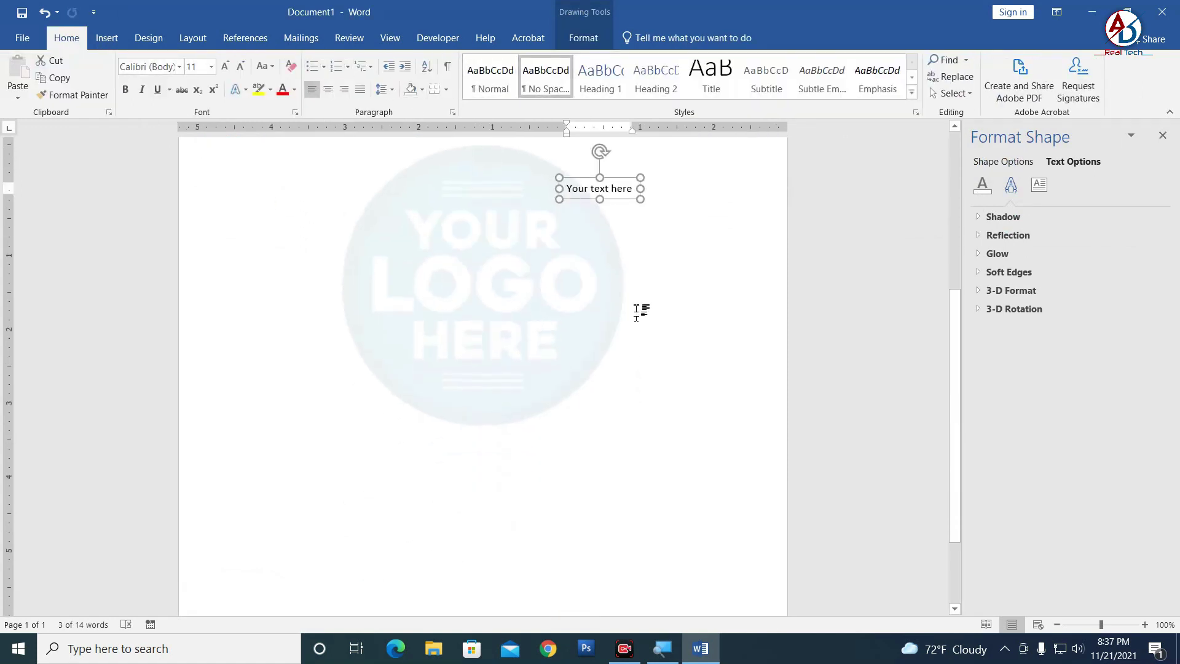
pyautogui.moveTo(624, 249); pyautogui.dragTo(639, 479)
pyautogui.scroll(-3, 635, 400)
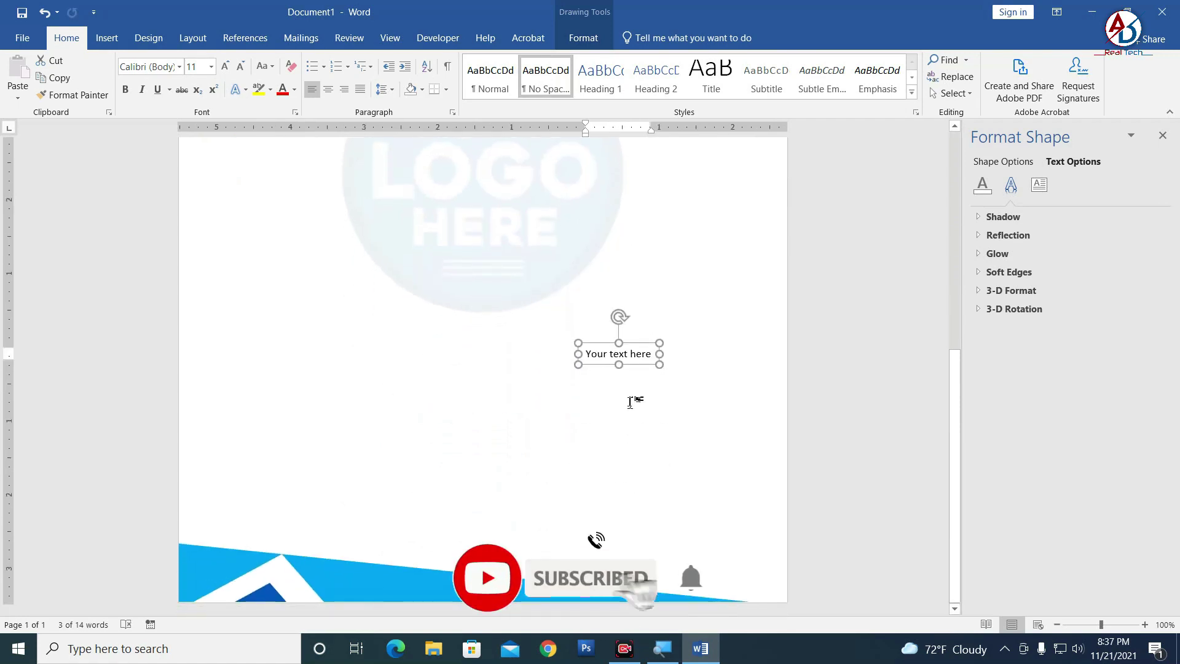
pyautogui.moveTo(635, 400)
pyautogui.mouseDown()
pyautogui.moveTo(676, 538)
pyautogui.moveTo(660, 557)
pyautogui.mouseUp()
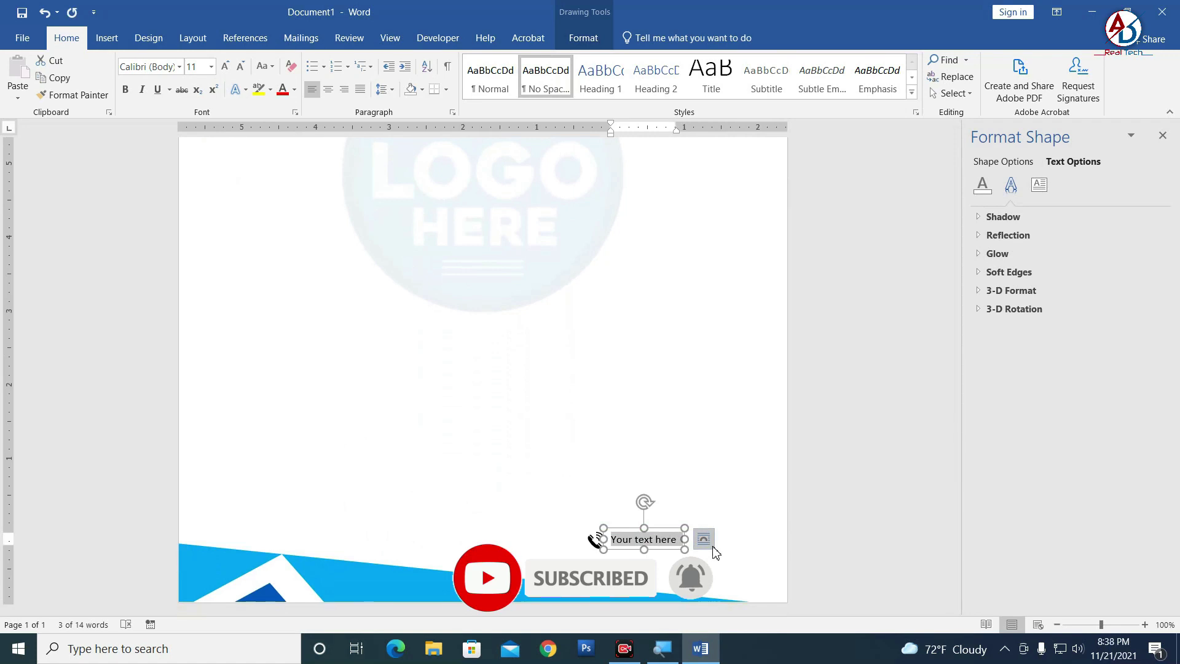
pyautogui.press('Delete')
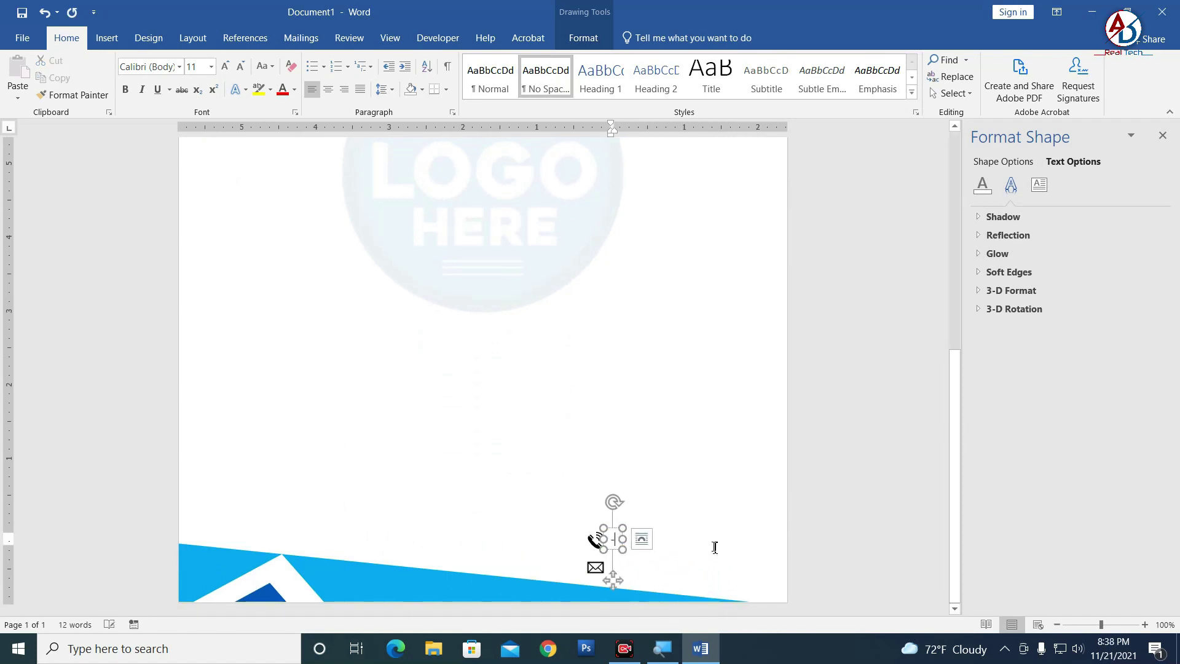
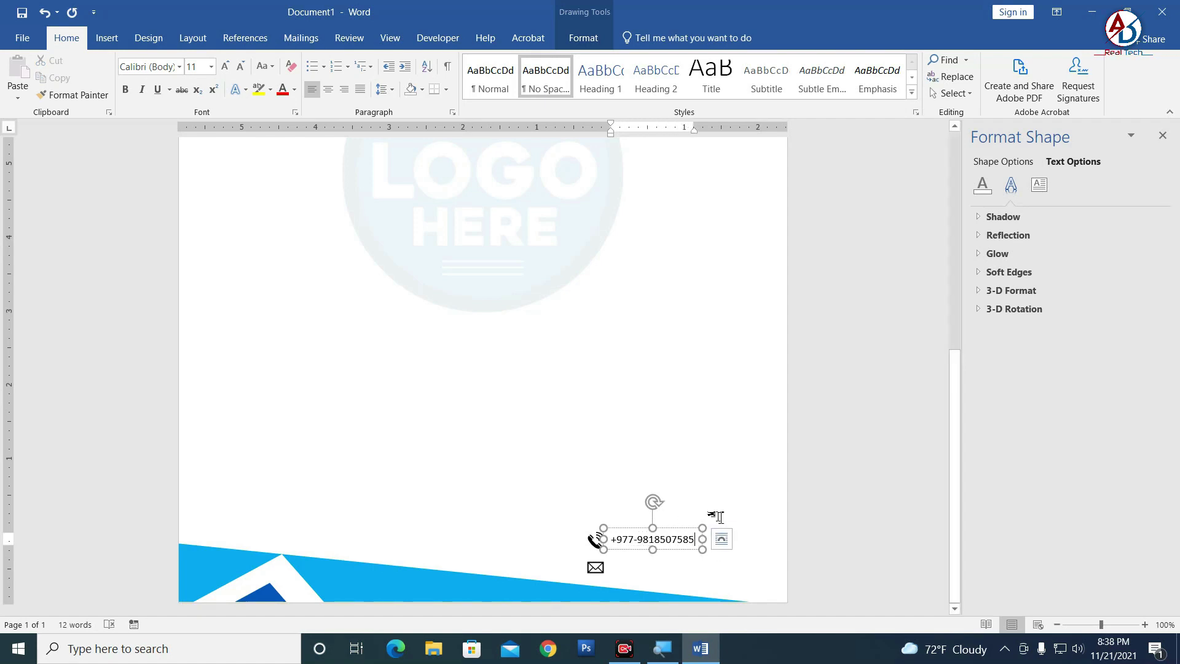
pyautogui.click(661, 530)
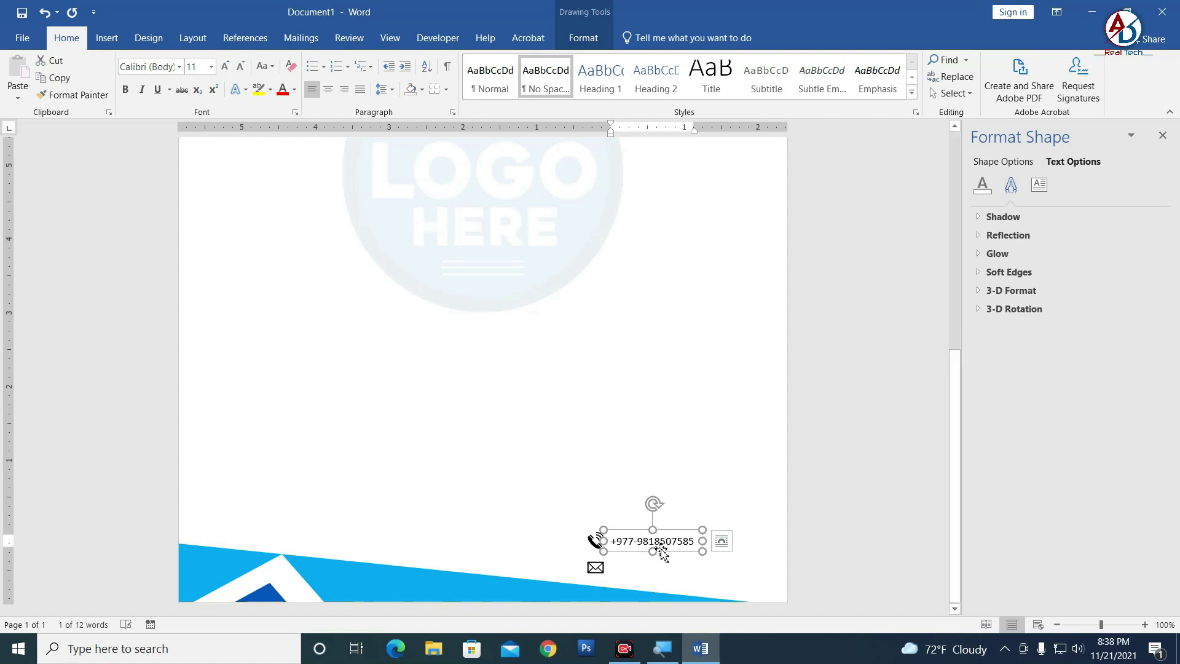
pyautogui.hotkey('ctrl', 'd')
# Position the copied box beside the envelope icon and replace its number with a sample e-mail address
pyautogui.moveTo(696, 569); pyautogui.dragTo(685, 582)
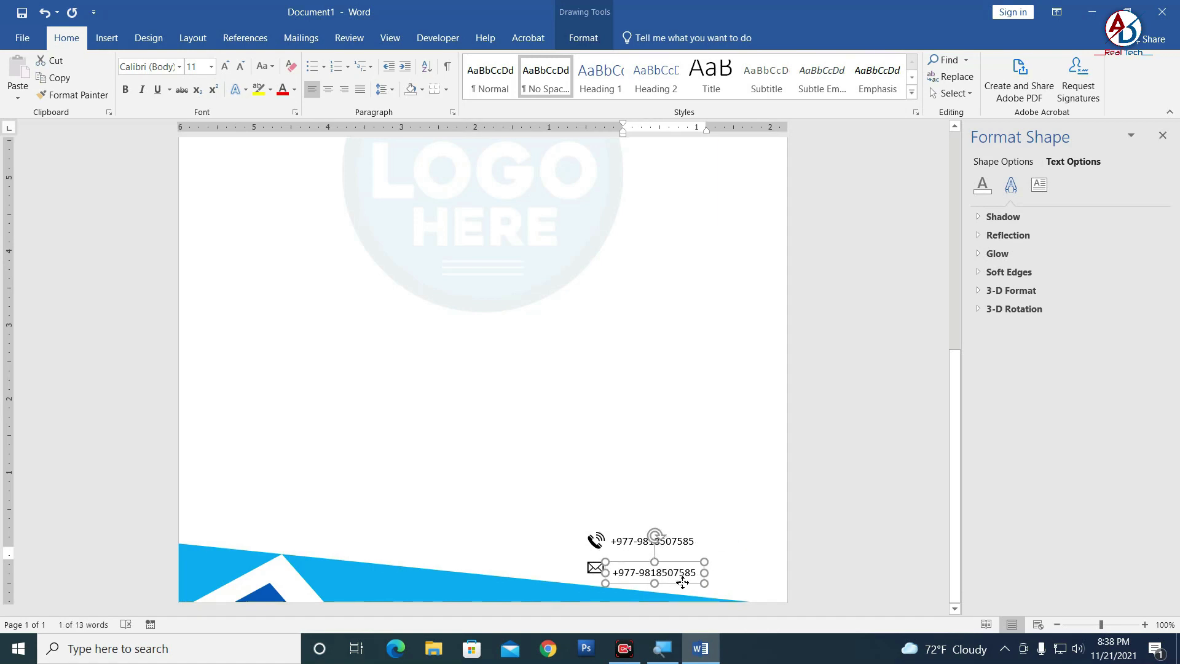
pyautogui.click(595, 568)
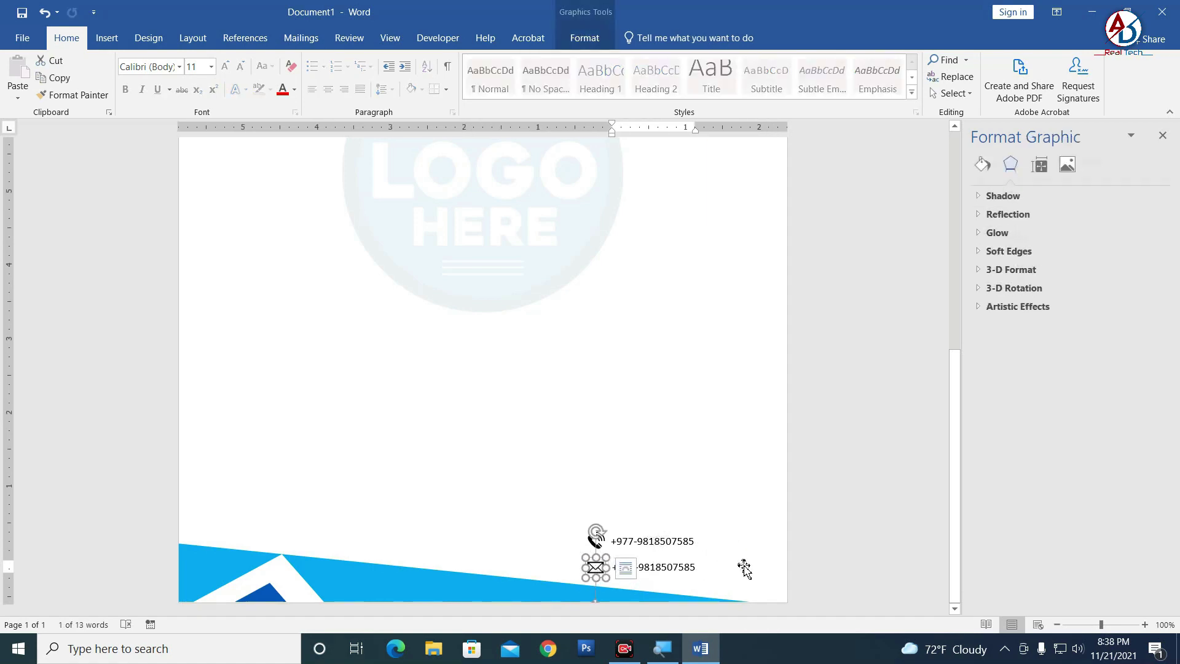
pyautogui.click(666, 567)
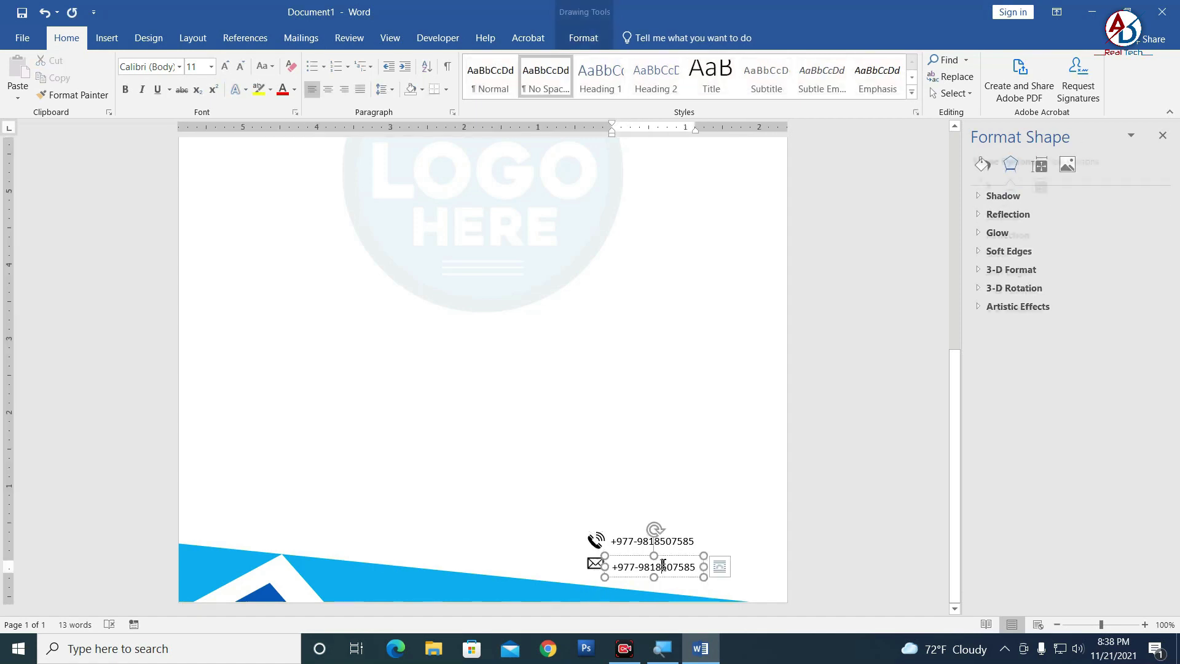
pyautogui.moveTo(659, 564); pyautogui.dragTo(658, 560)
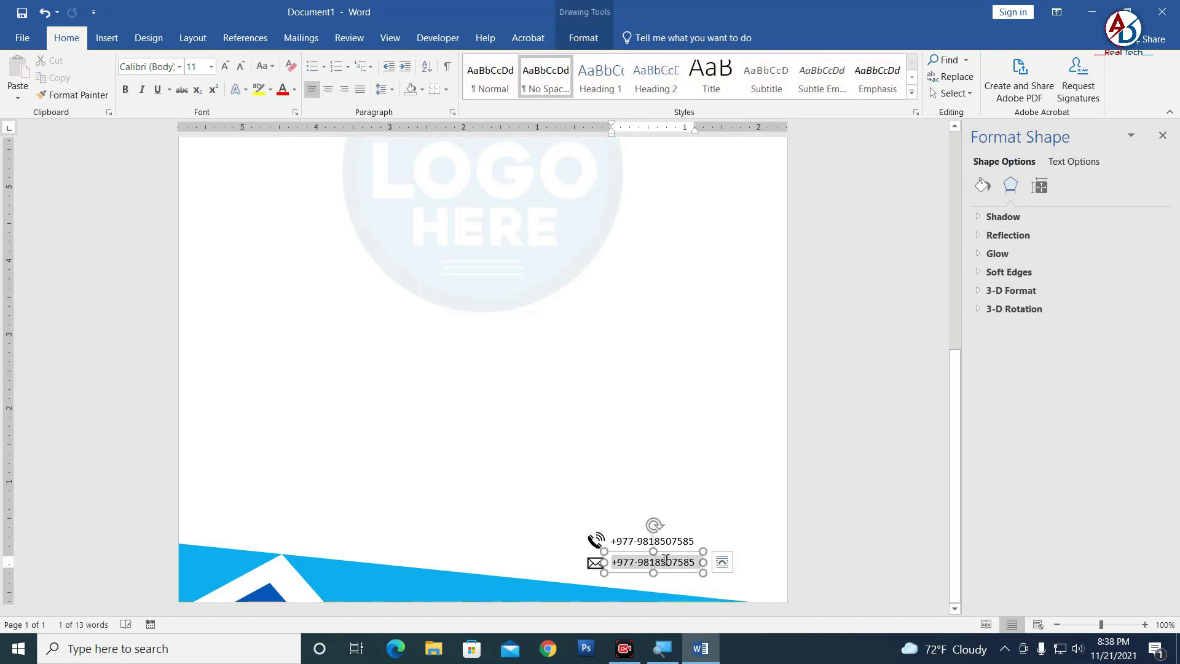
pyautogui.hotkey('ctrl', 'a')
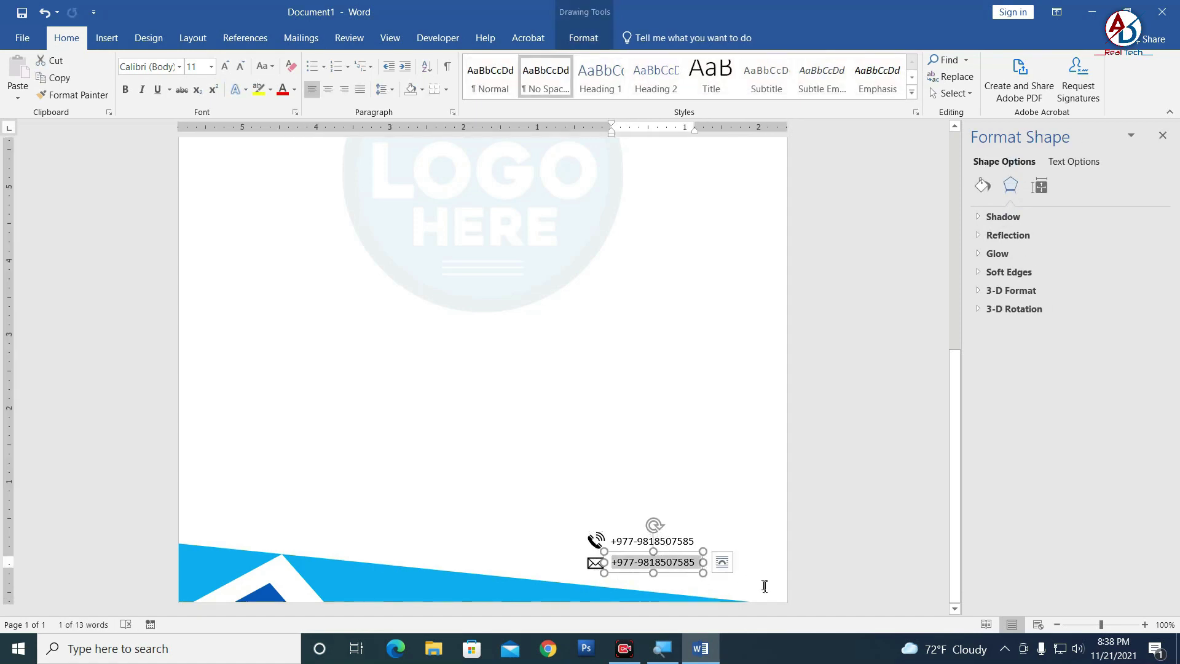
pyautogui.write('youremail')
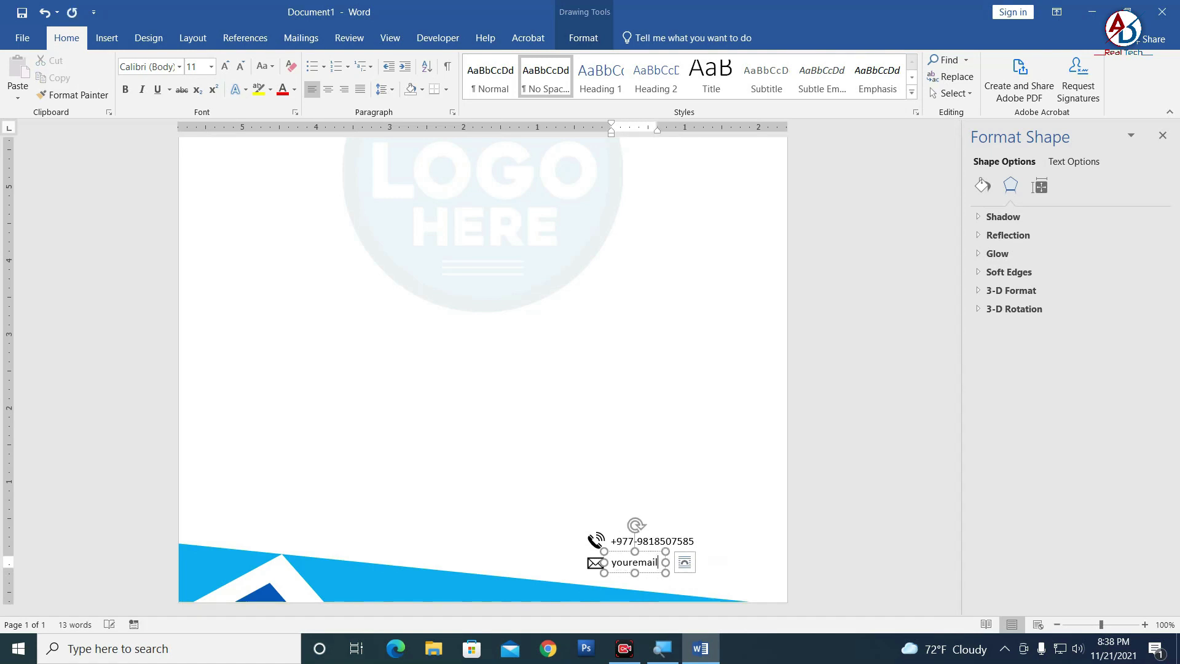
pyautogui.write('address@gmail.com')
# Deselect the e-mail text box and close the Format Text Effects pane to view the finished letterhead
pyautogui.keyDown('ctrl'); pyautogui.scroll(-6, 789, 355); pyautogui.keyUp('ctrl')
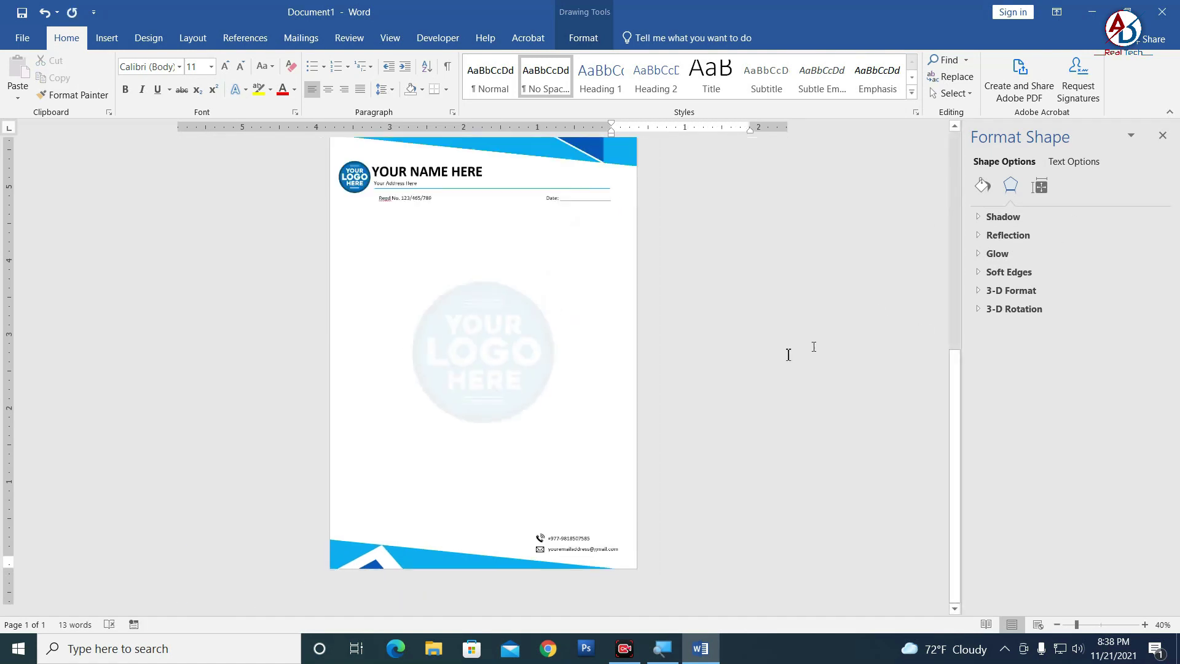
pyautogui.click(430, 477)
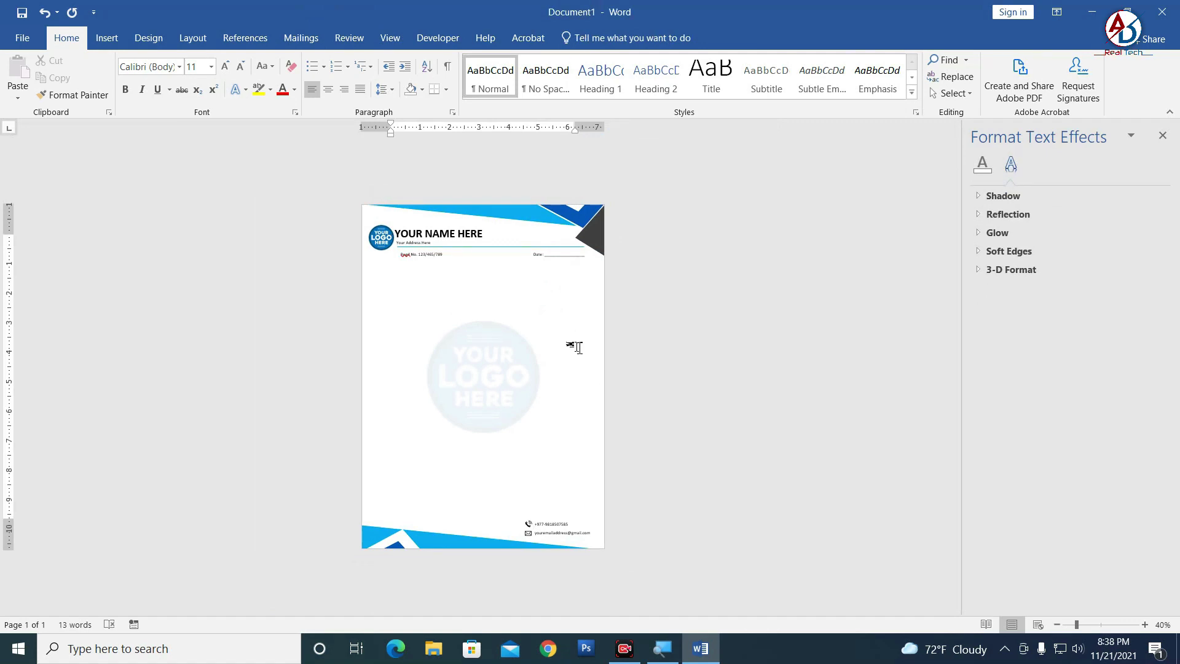
pyautogui.click(1162, 136)
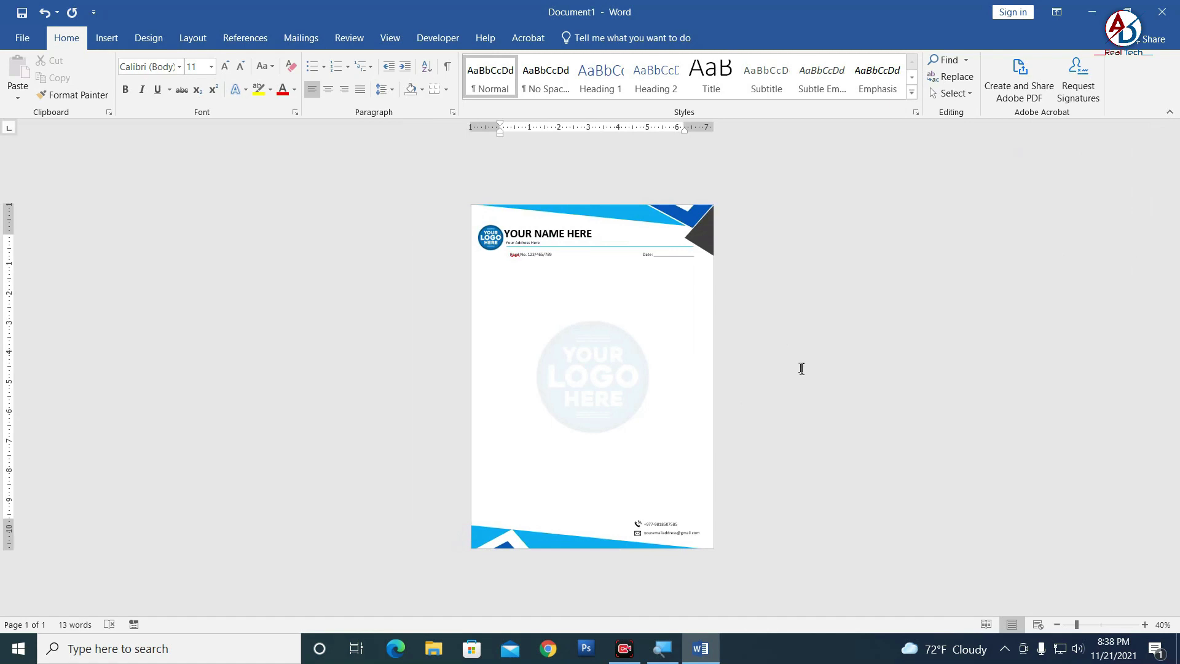
pyautogui.scroll(4, 833, 376)
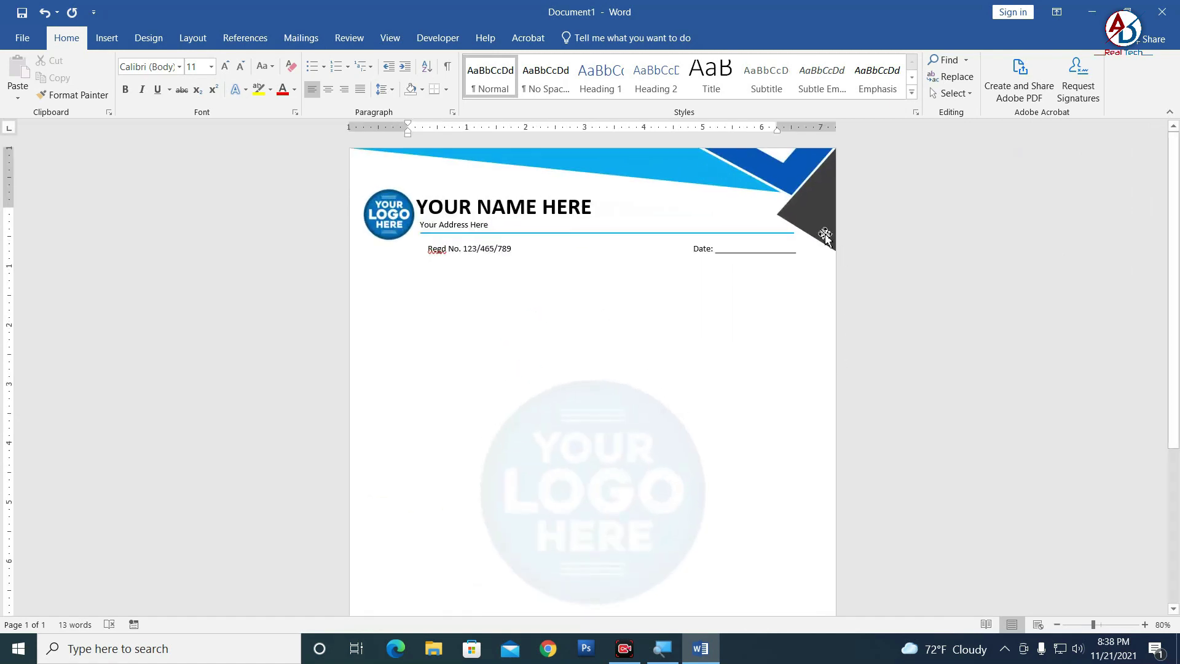